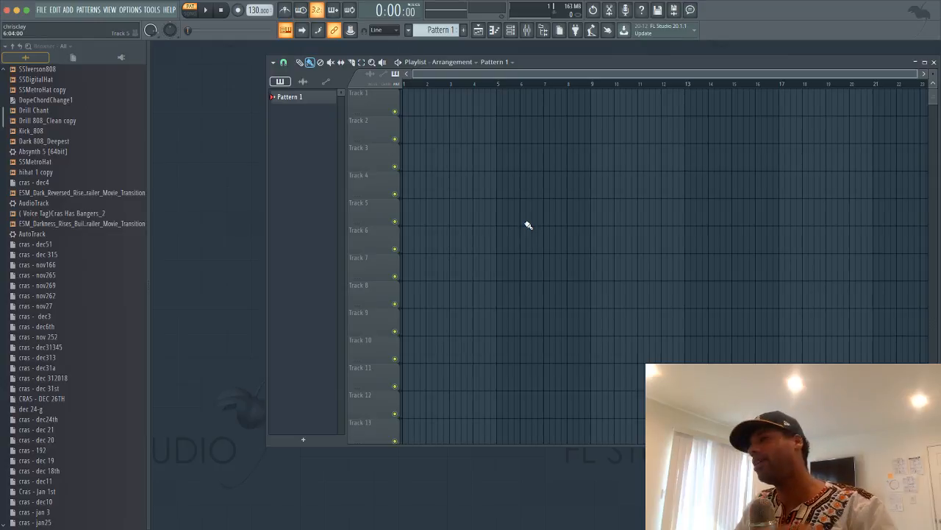
Close and reopen the Playlist, then add Pattern 2 with its default name
left_click(934, 62)
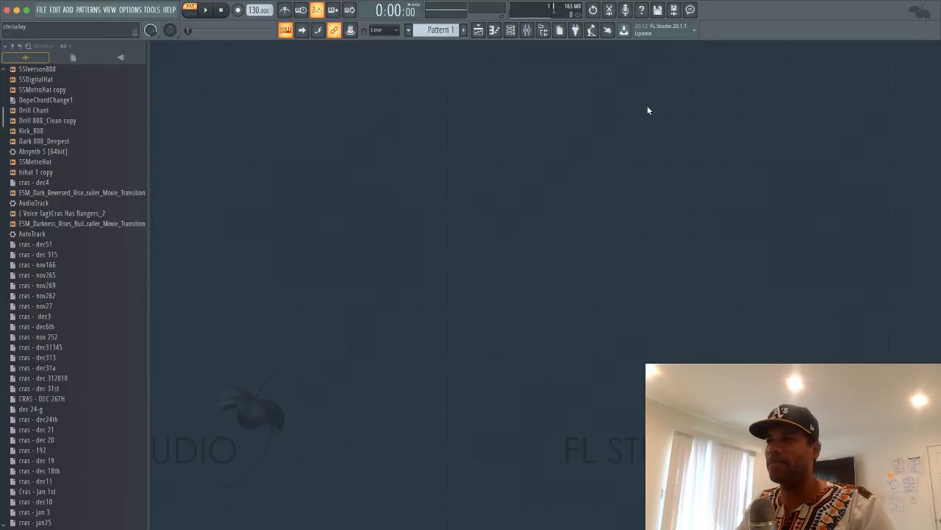
left_click(479, 32)
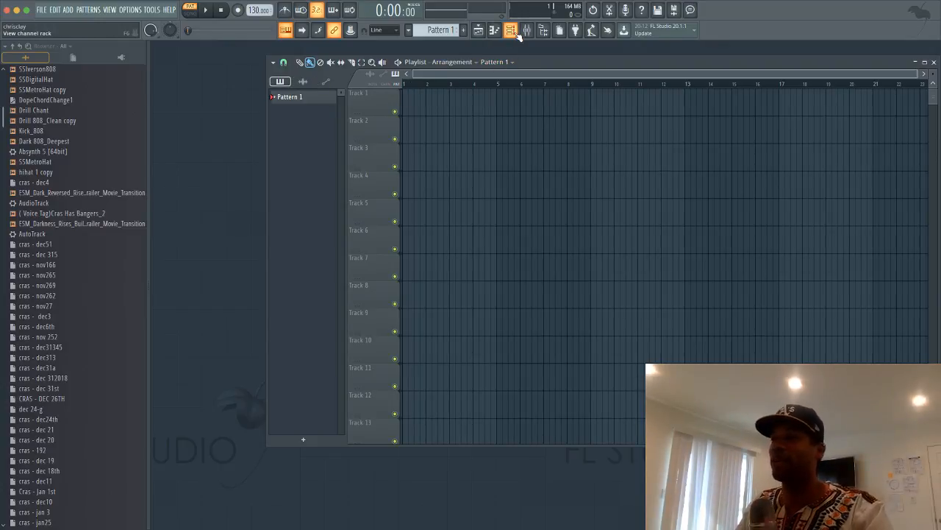
key("F4")
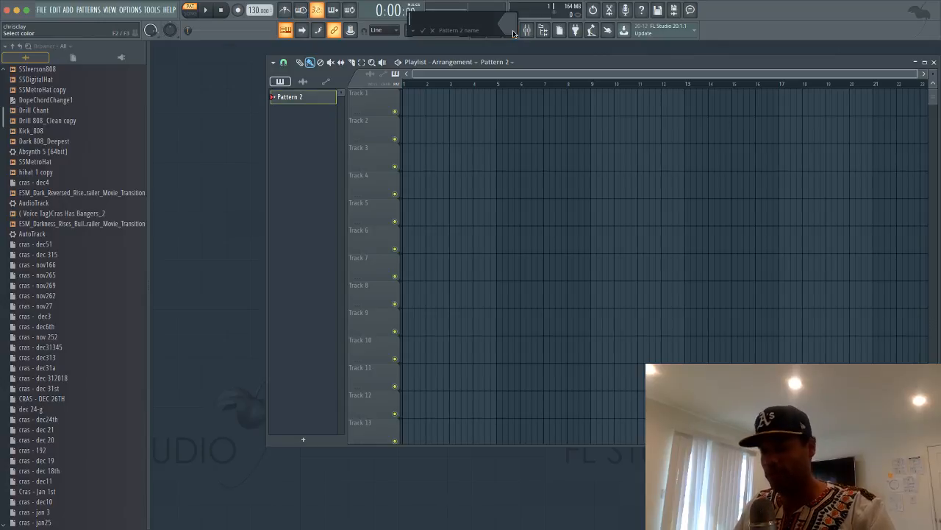
key("Return")
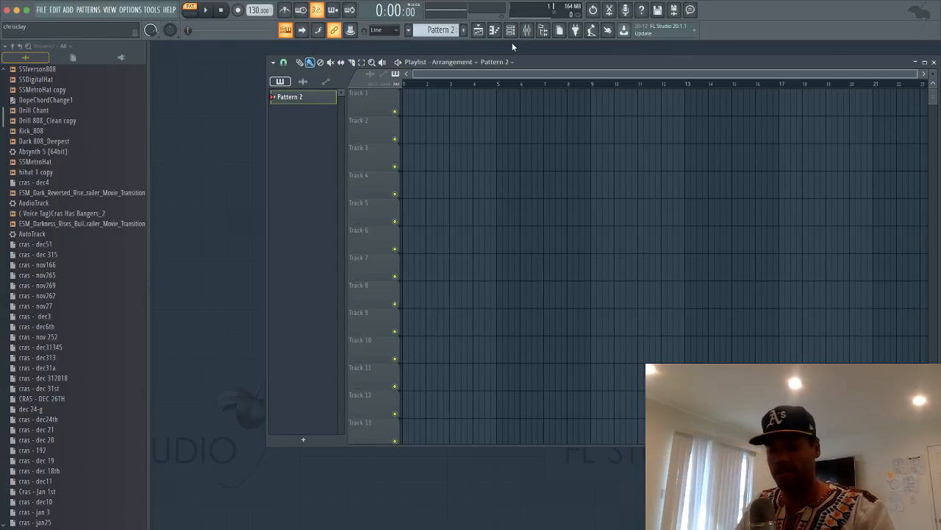
Add two new patterns named Bass and Piano
key("F4")
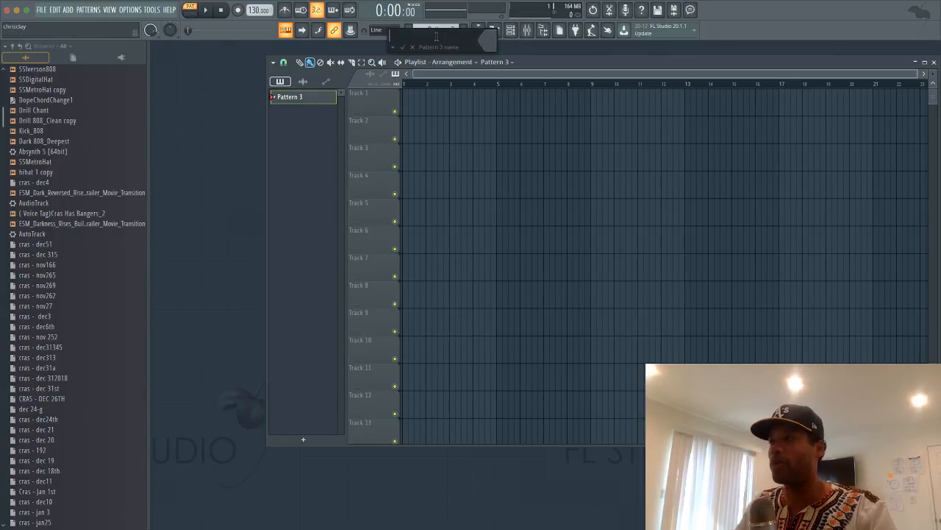
type("Bass")
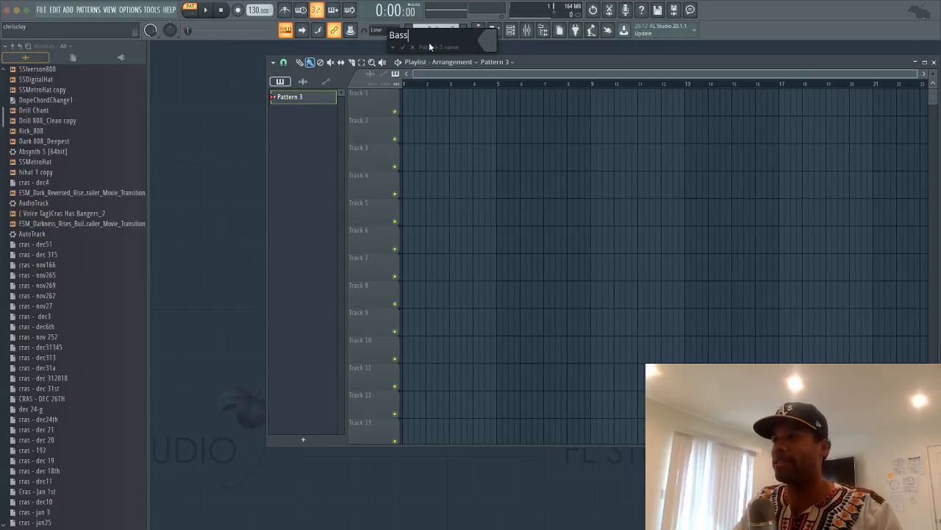
key("Return")
key("F4")
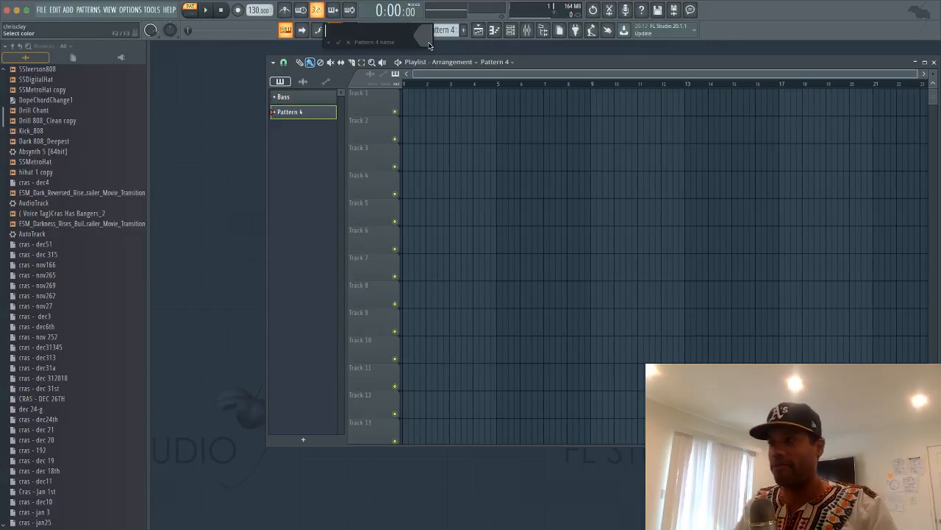
type("Piano")
key("Return")
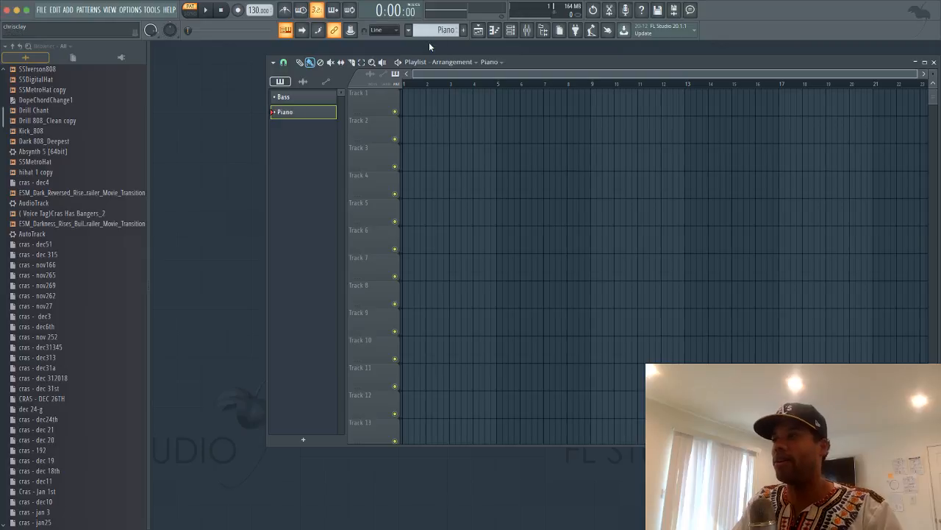
Add a pattern named Drumz and hide the Playlist
key("F4")
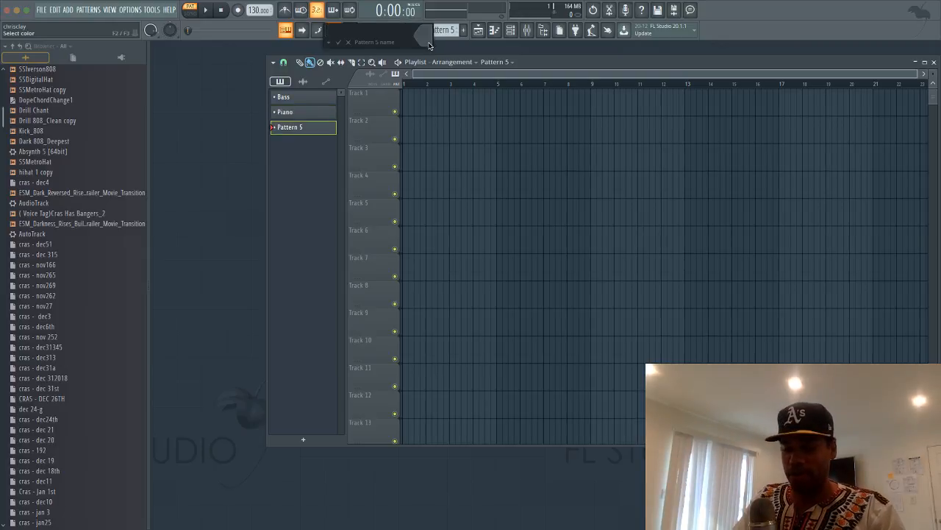
type("Drumz")
key("Return")
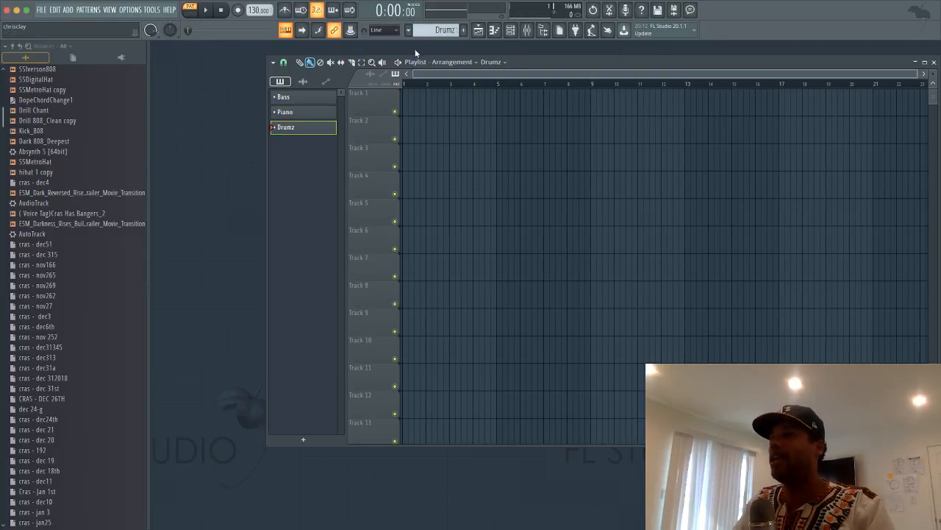
key("F5")
key("F5")
key("F5")
key("F5")
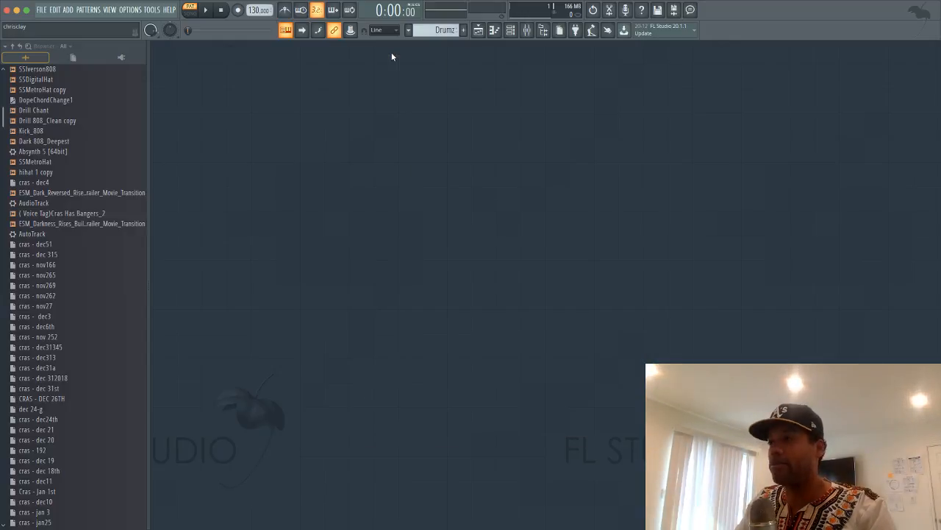
Show the Channel Rack with Kick, Clap, Hat and Snare, moved toward the workspace centre
key("F5")
key("F5")
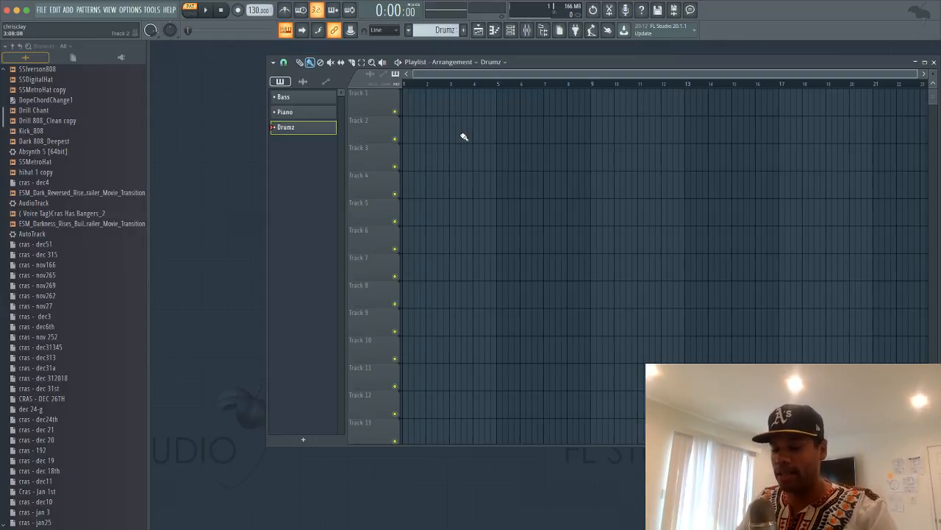
key("F5")
key("F6")
key("F6")
key("F6")
key("F6")
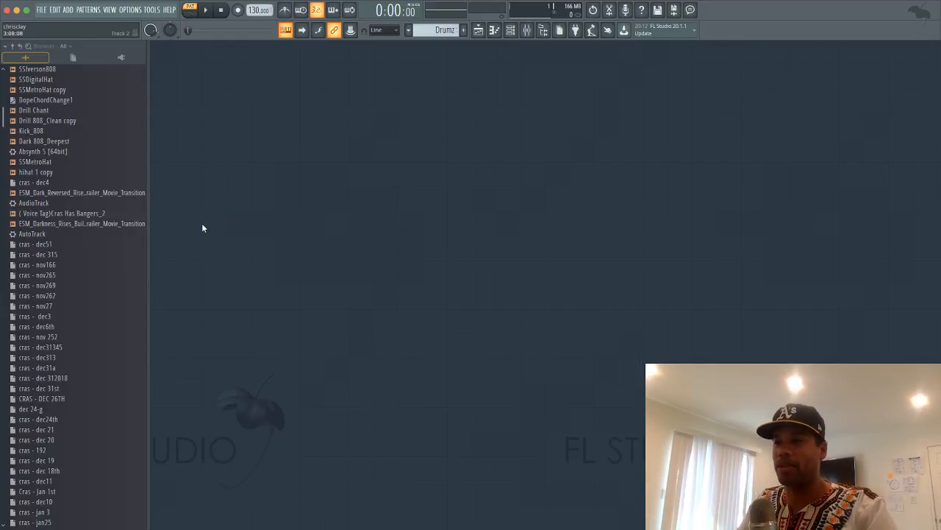
key("F6")
left_click_drag(205, 230, 266, 140)
key("F6")
key("F6")
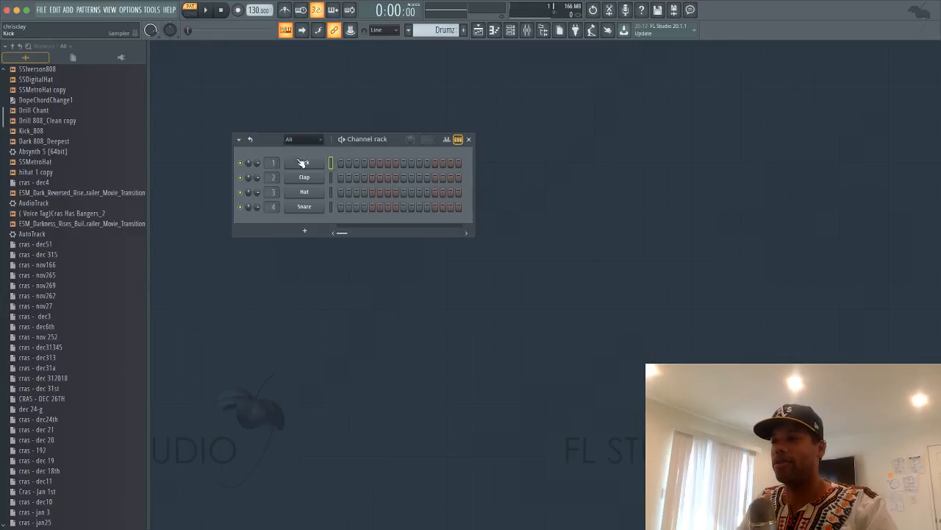
key("F6")
key("F6")
right_click(299, 163)
left_click(276, 146)
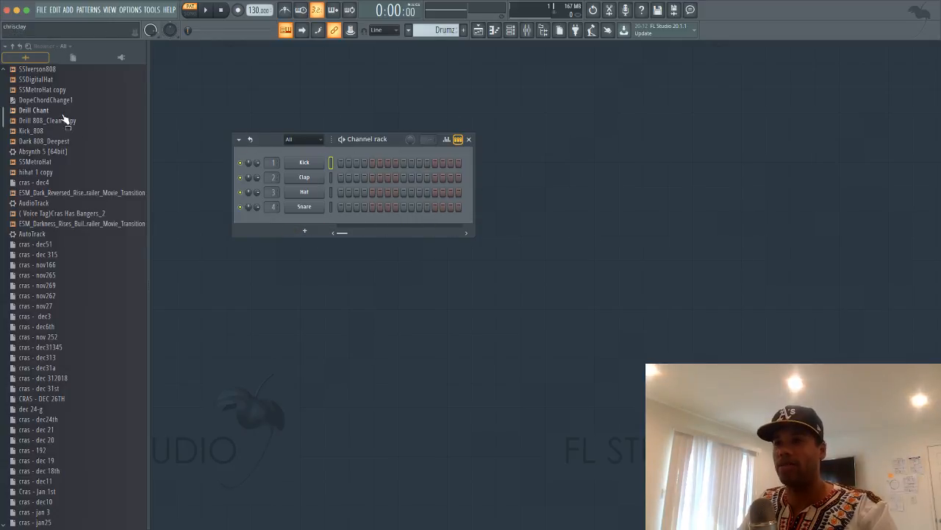
scroll(64, 120, "up", 3)
Insert an Absynth 5 Stereo [64bit] channel and move its plugin window to the right
right_click(303, 164)
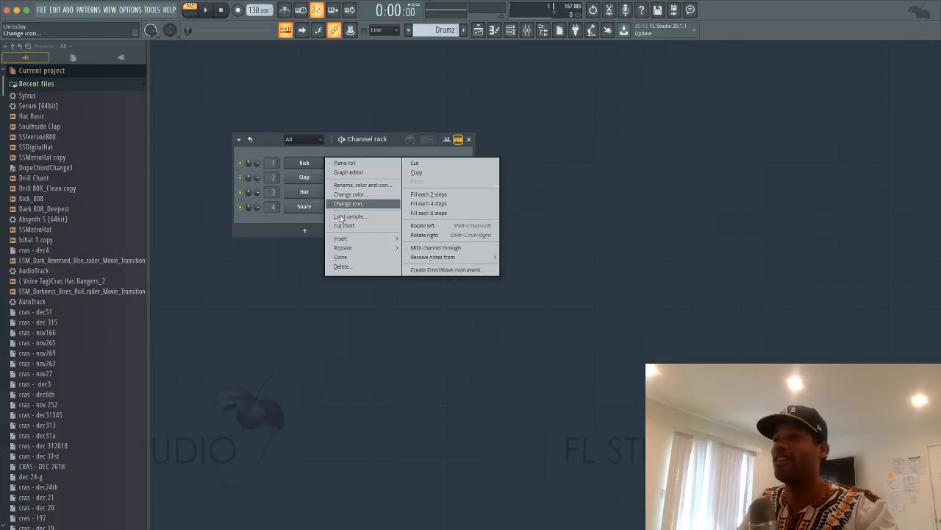
mouse_move(342, 238)
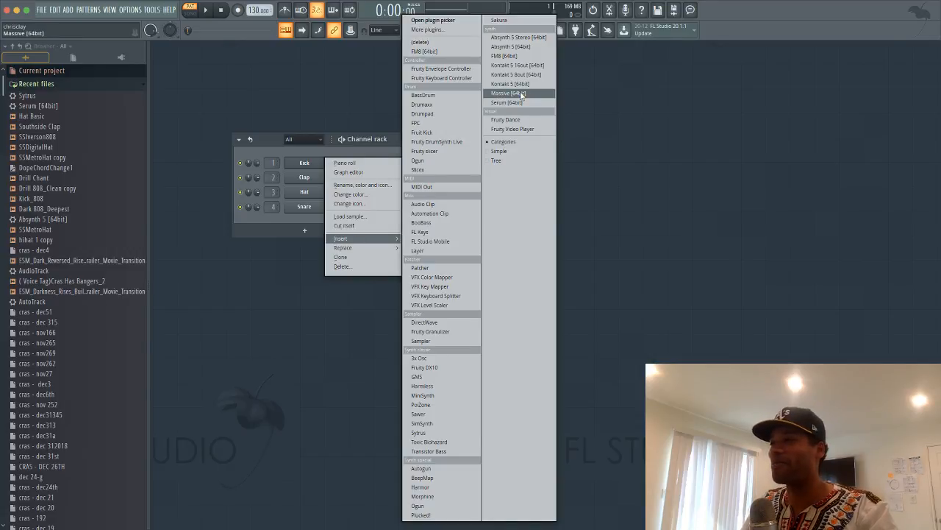
left_click(522, 38)
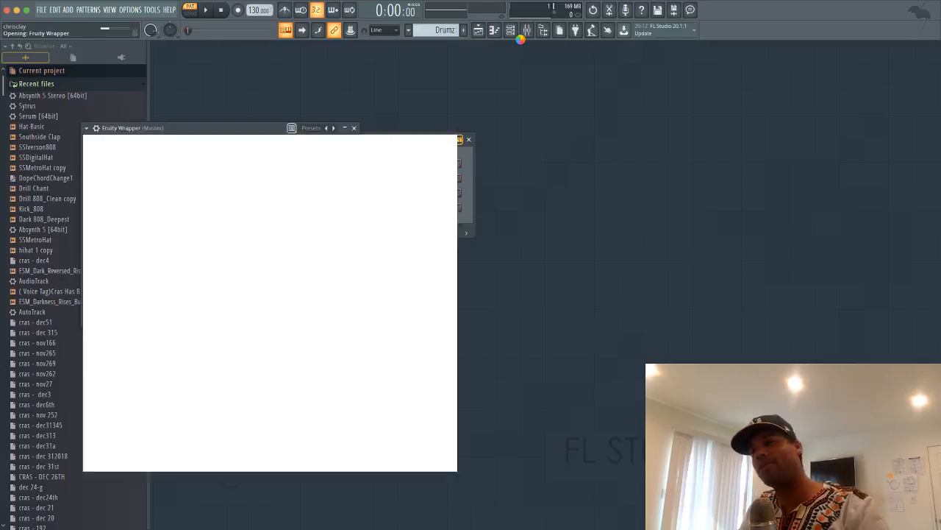
left_click_drag(308, 121, 546, 110)
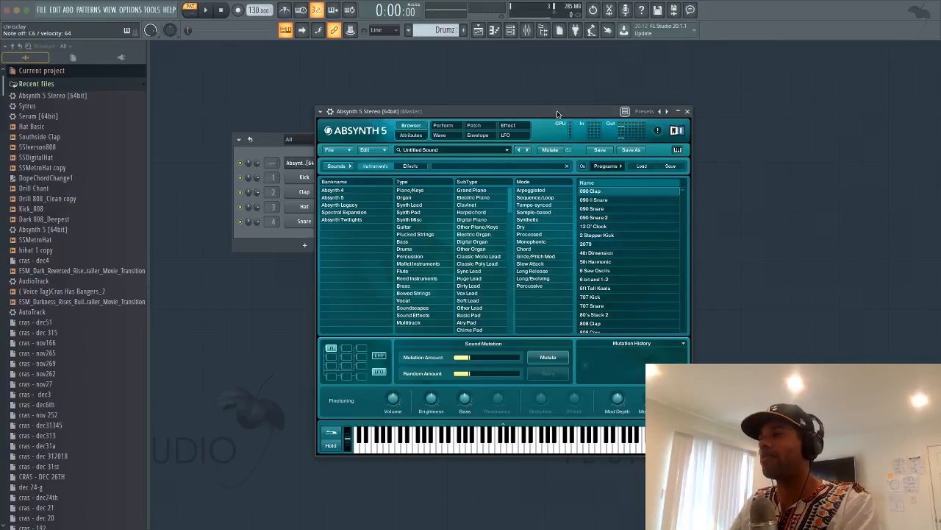
left_click_drag(558, 114, 676, 85)
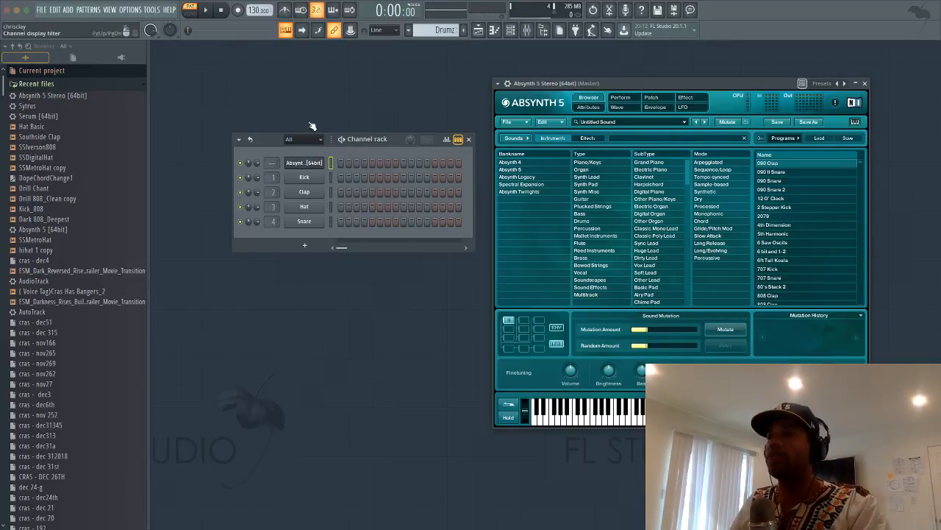
Bring up the Tools menu's 'Dump score log to selected pattern' submenu
left_click(140, 9)
mouse_move(151, 9)
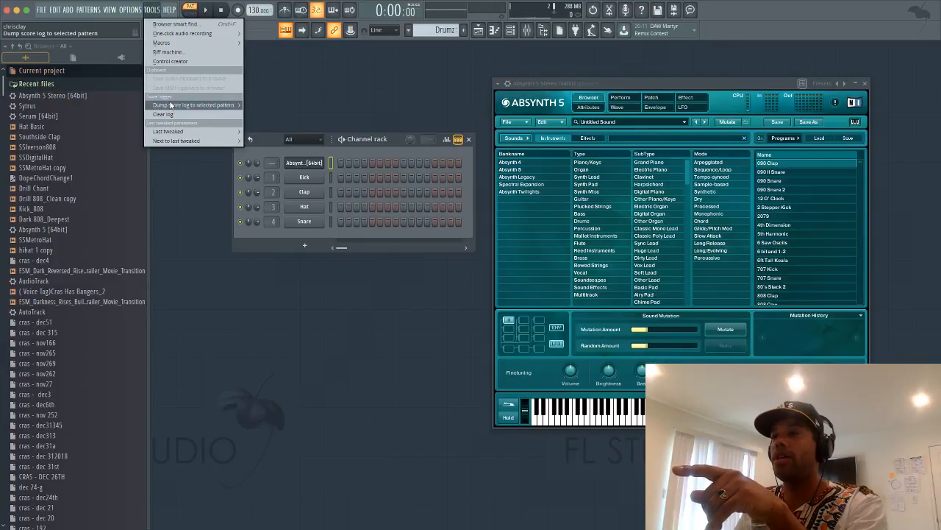
Dump the last 2 minutes of played notes into the Absynth pattern and open its piano roll
mouse_move(214, 105)
left_click(273, 107)
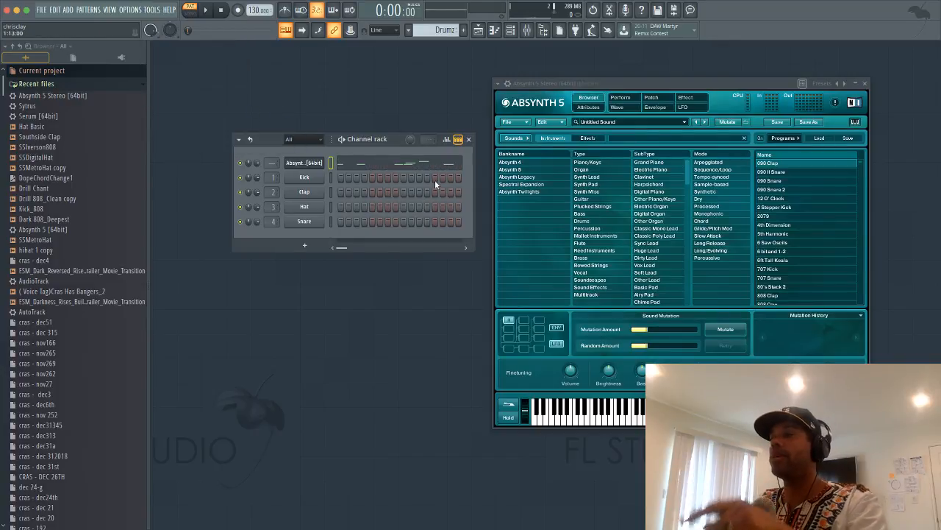
left_click(414, 165)
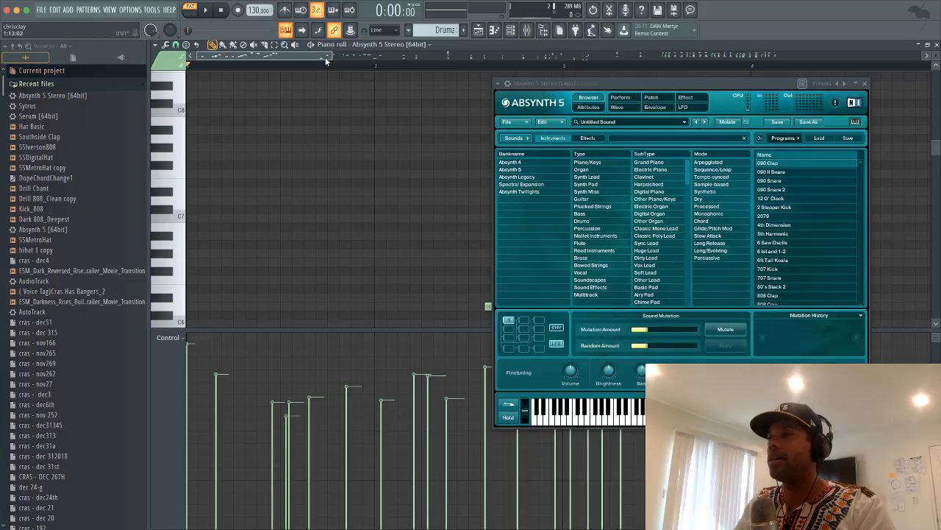
Close the Absynth plugin window and set the song position around bar 14
left_click_drag(327, 56, 714, 73)
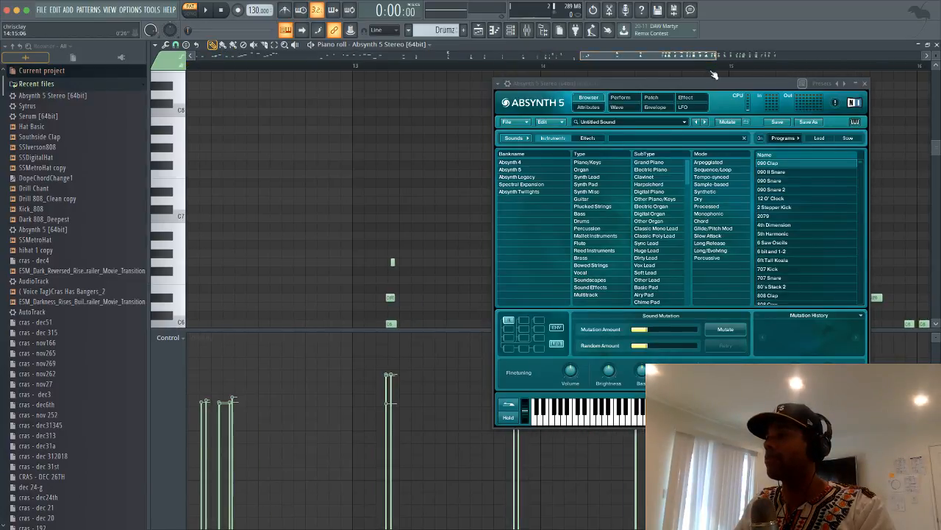
left_click(865, 84)
left_click_drag(581, 56, 556, 57)
left_click_drag(716, 57, 808, 57)
scroll(647, 167, "down", 5)
left_click(500, 65)
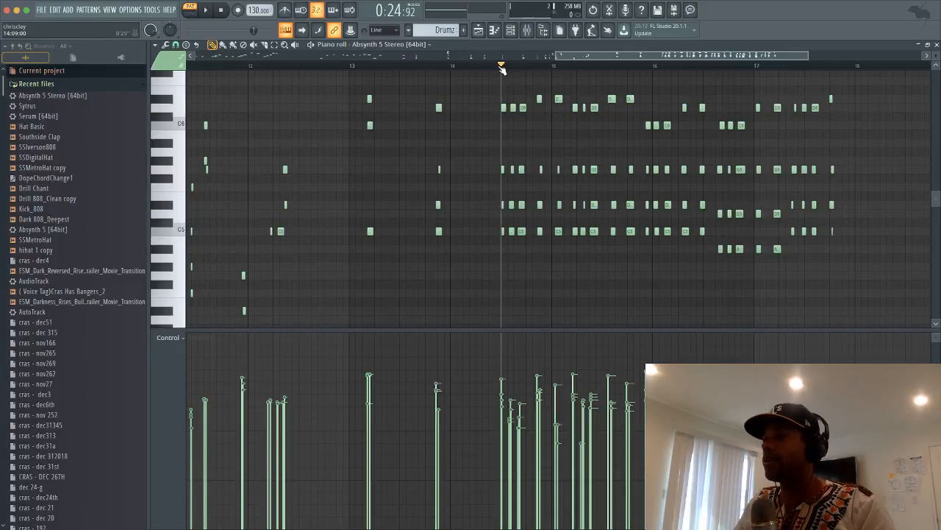
Play back the captured notes from the bar 14 marker
key("space")
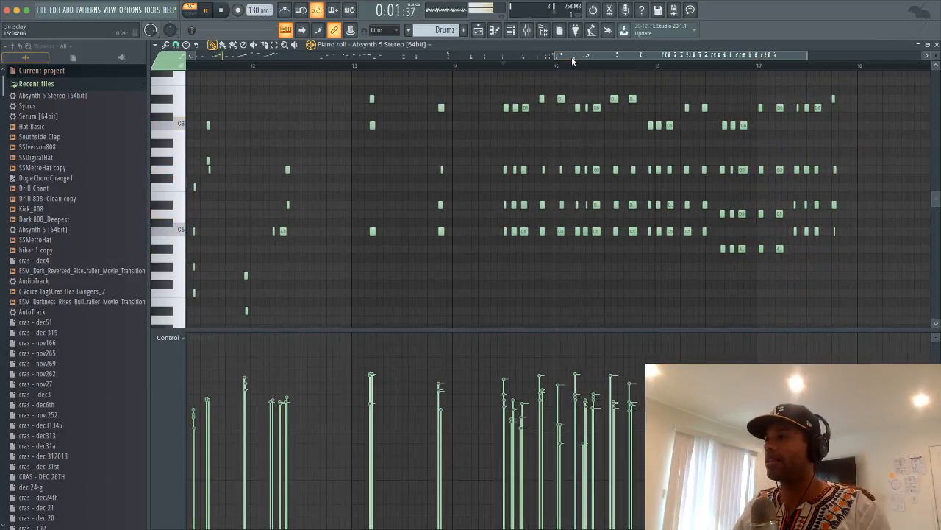
key("space")
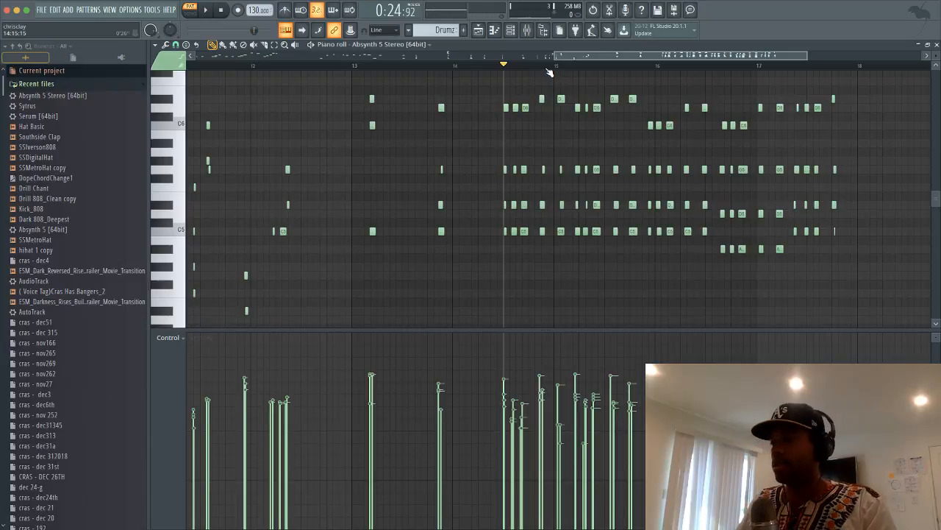
key("space")
key("space")
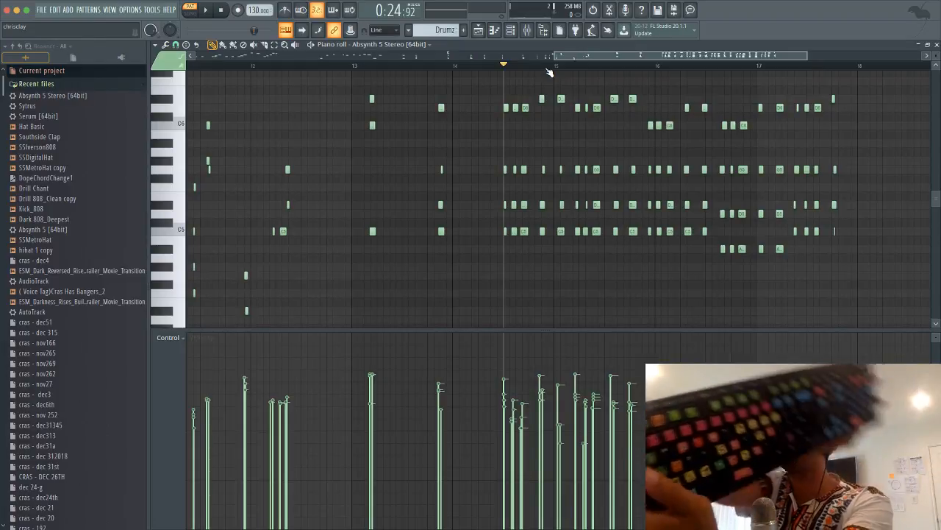
key("space")
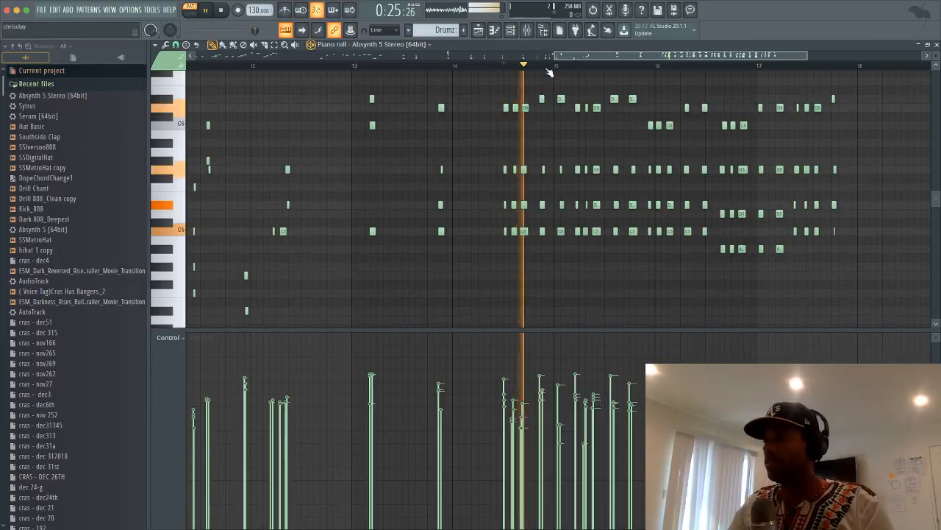
key("space")
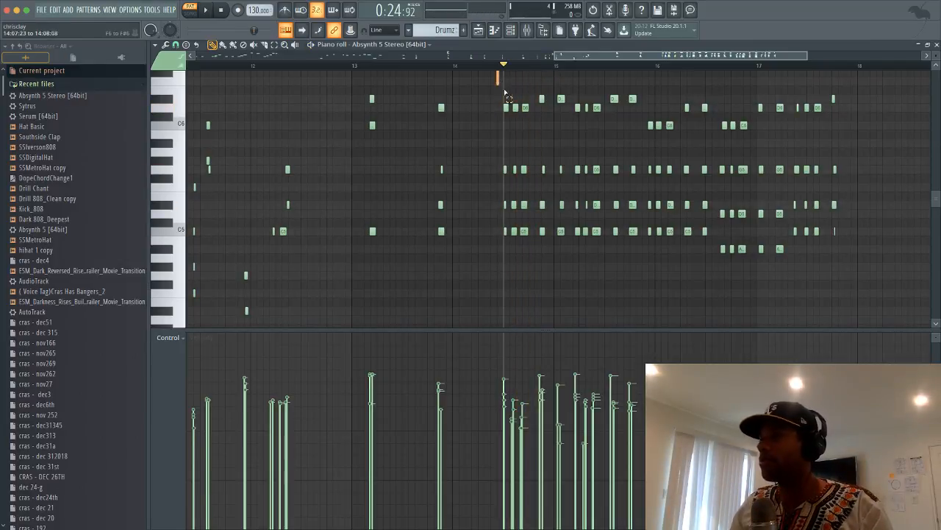
Cut the notes from the playhead onward and close the piano roll
left_click_drag(505, 73, 788, 278)
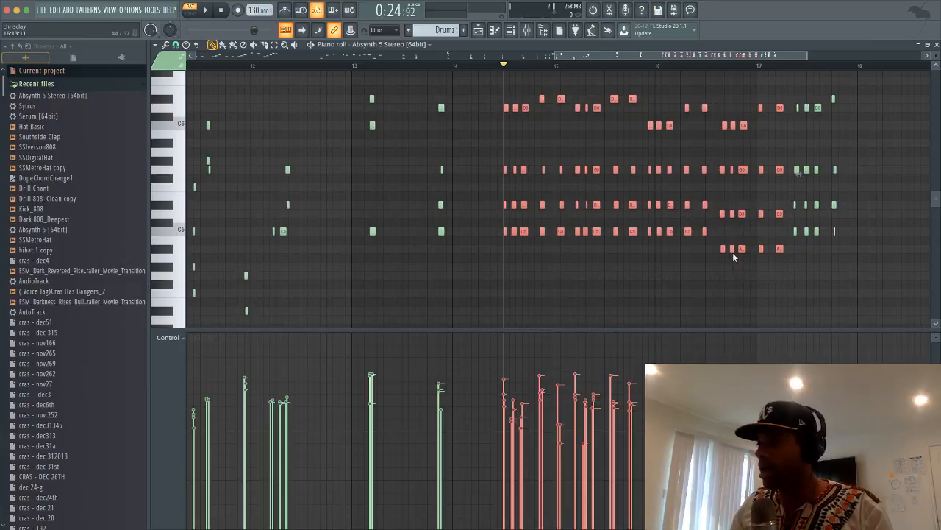
scroll(694, 228, "down", 6)
scroll(693, 228, "up", 7)
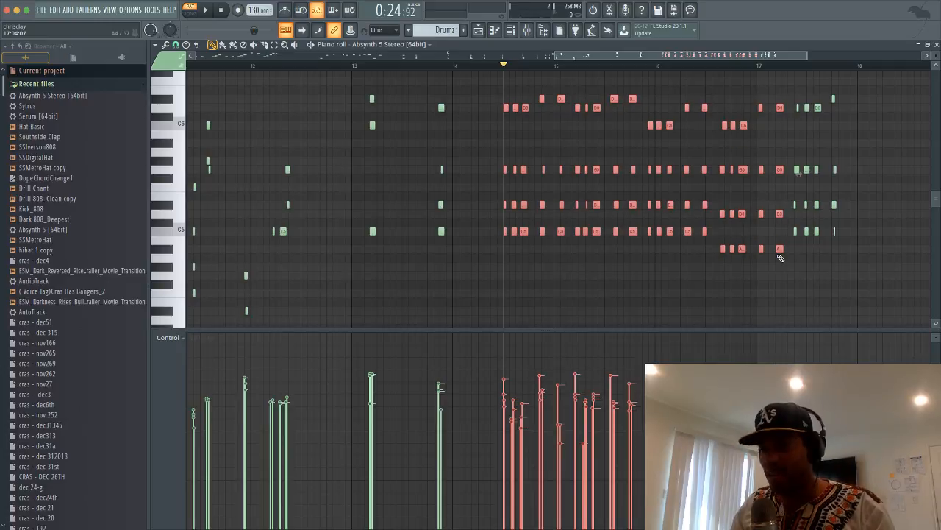
key("Delete")
key("Delete")
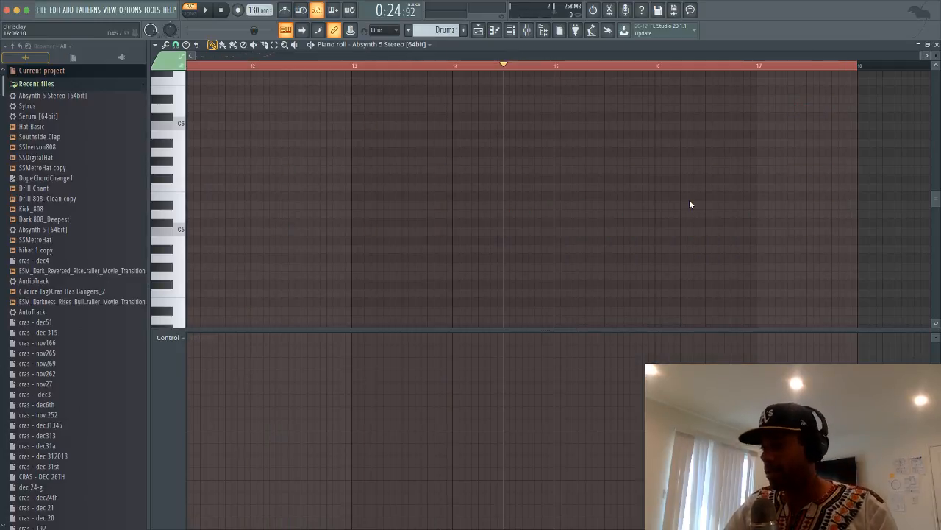
left_click(936, 45)
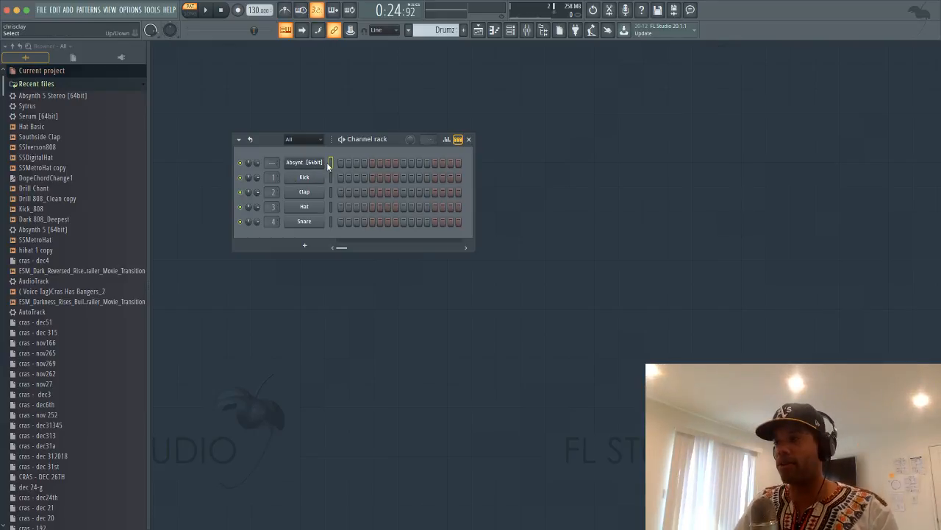
Paste the cut notes into the Absynth piano roll and shift them to start at bar 1
right_click(328, 166)
left_click(329, 168)
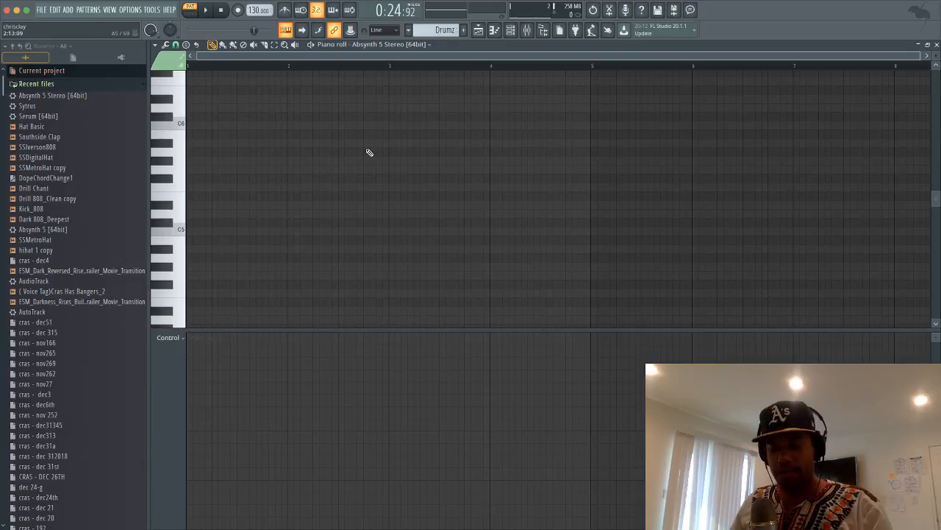
key("ctrl+v")
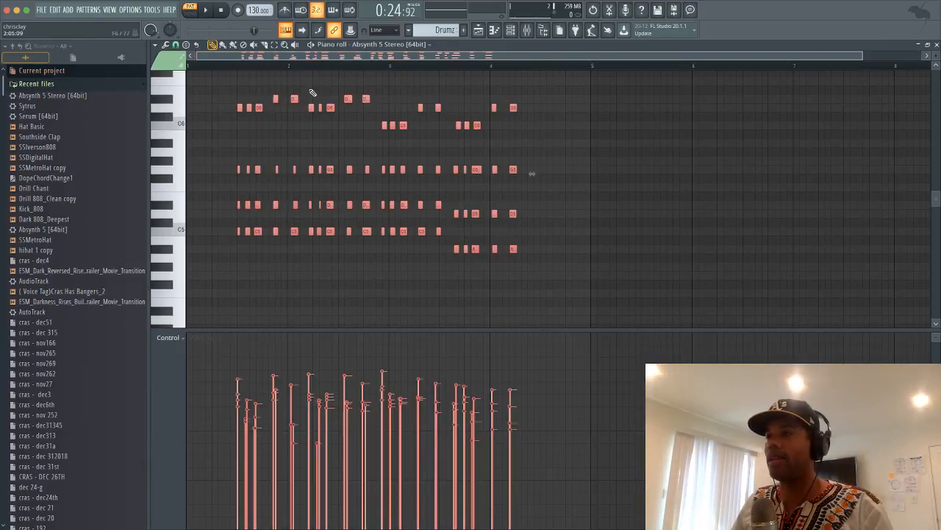
left_click_drag(259, 108, 209, 107)
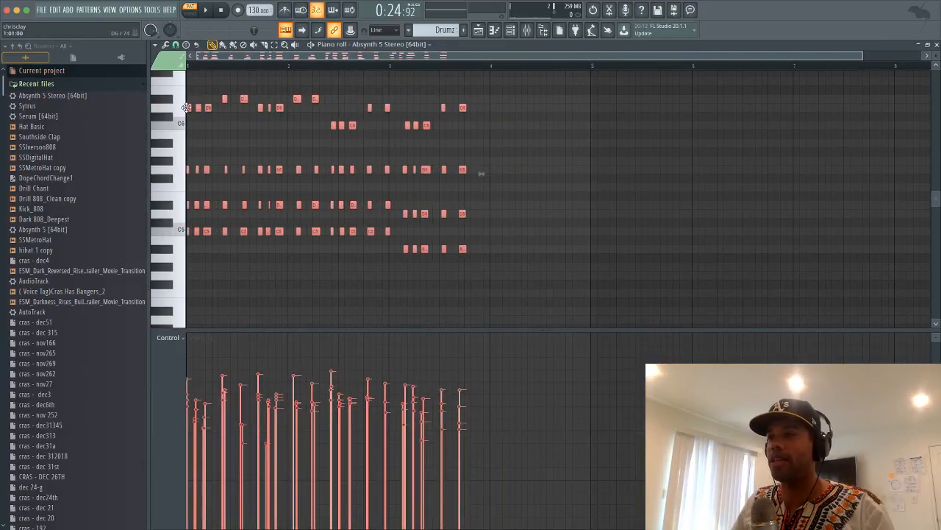
Audition the three-bar chord pattern a few times, then stop playback
key("space")
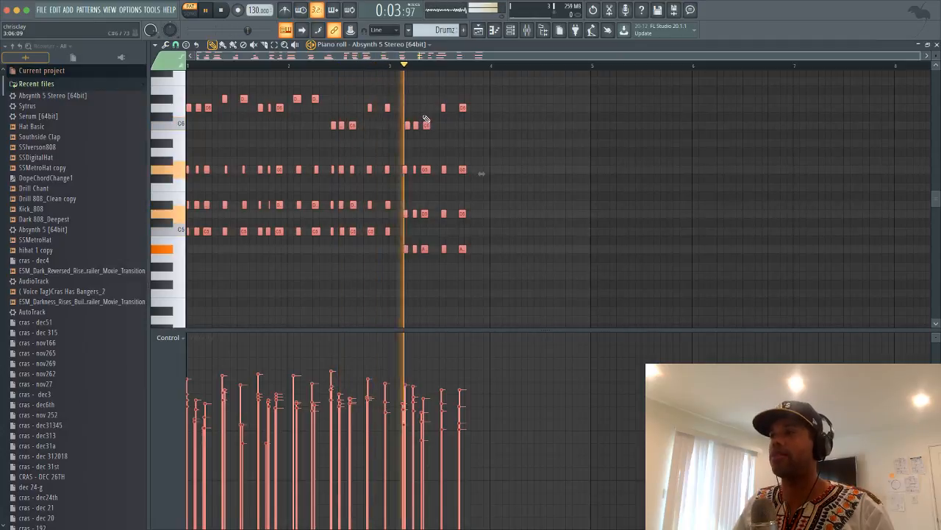
key("space")
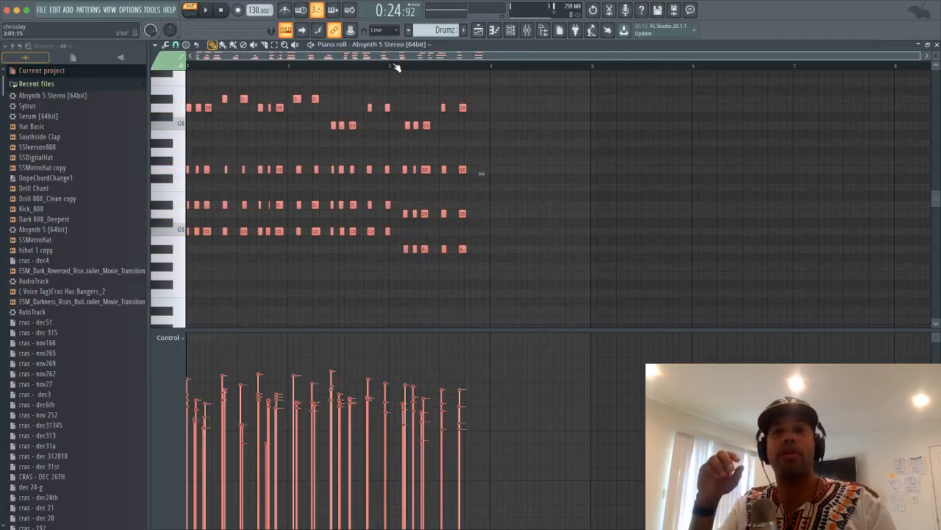
key("space")
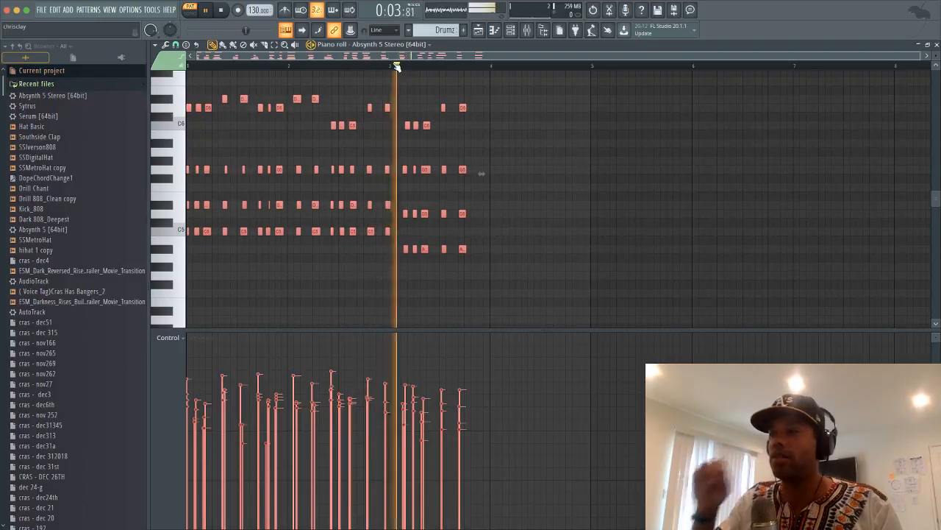
key("space")
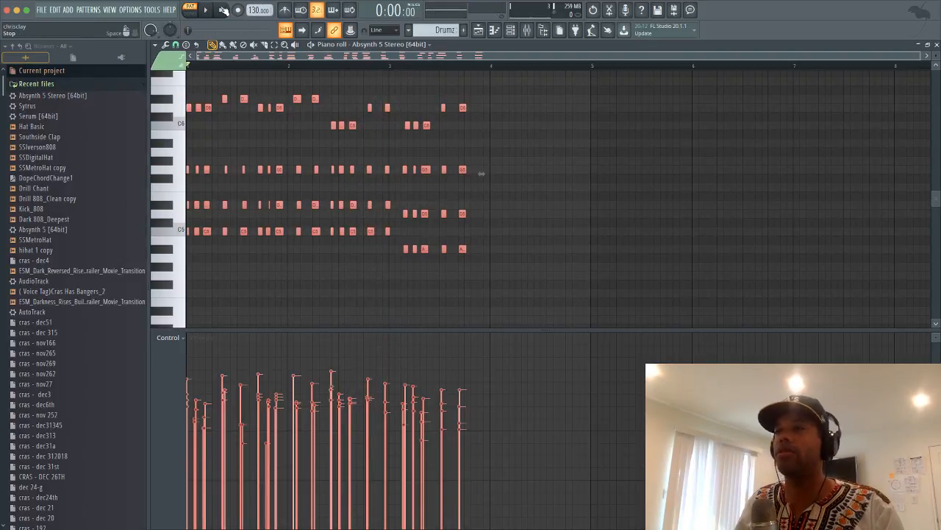
key("space")
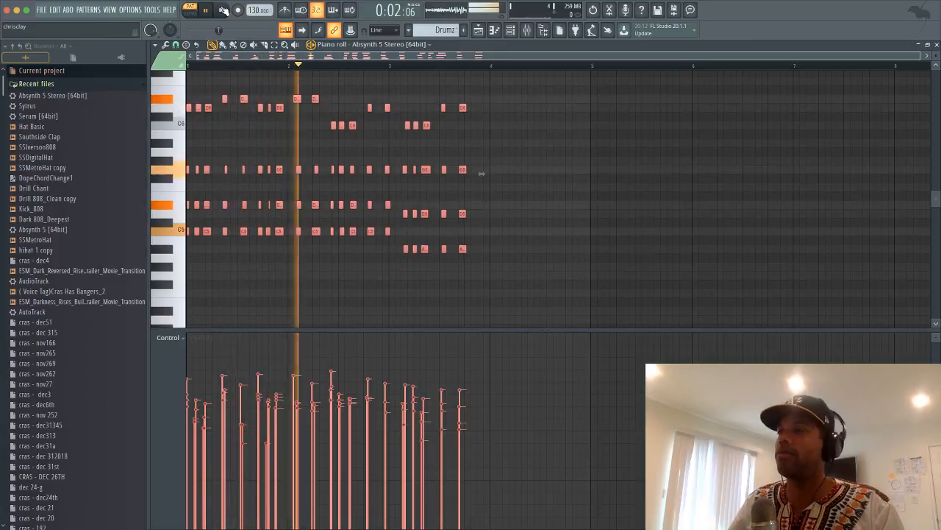
left_click(223, 10)
Tap the tempo to 90 BPM in the Tempo tapper, then close it
right_click(258, 9)
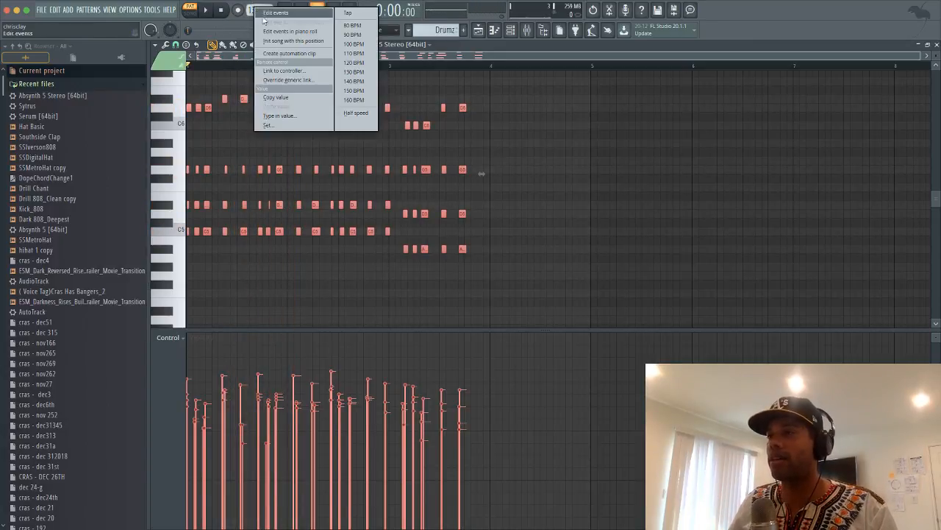
left_click(349, 14)
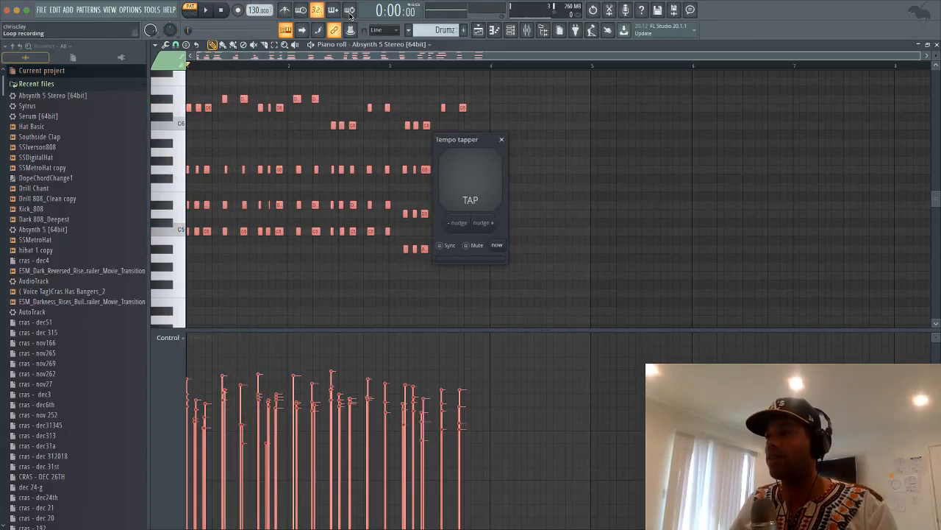
left_click(473, 181)
left_click(473, 181)
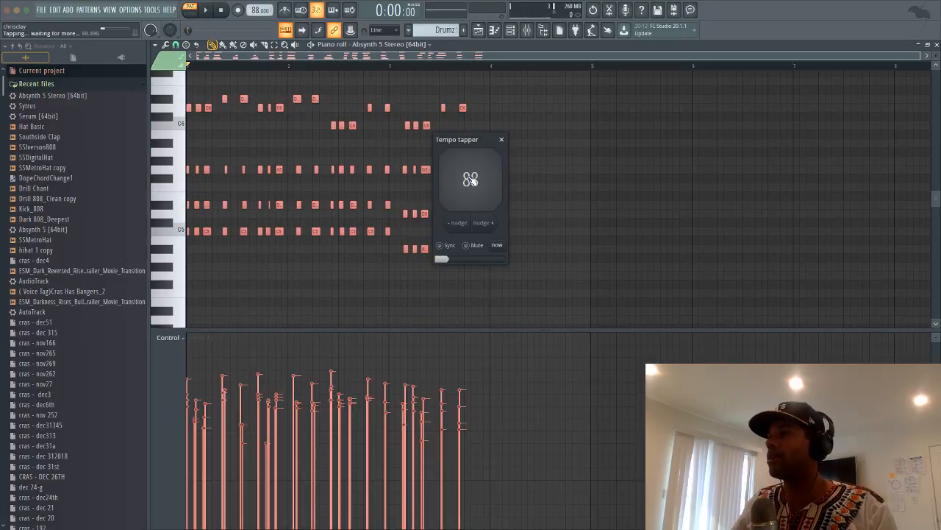
left_click(473, 181)
left_click(501, 247)
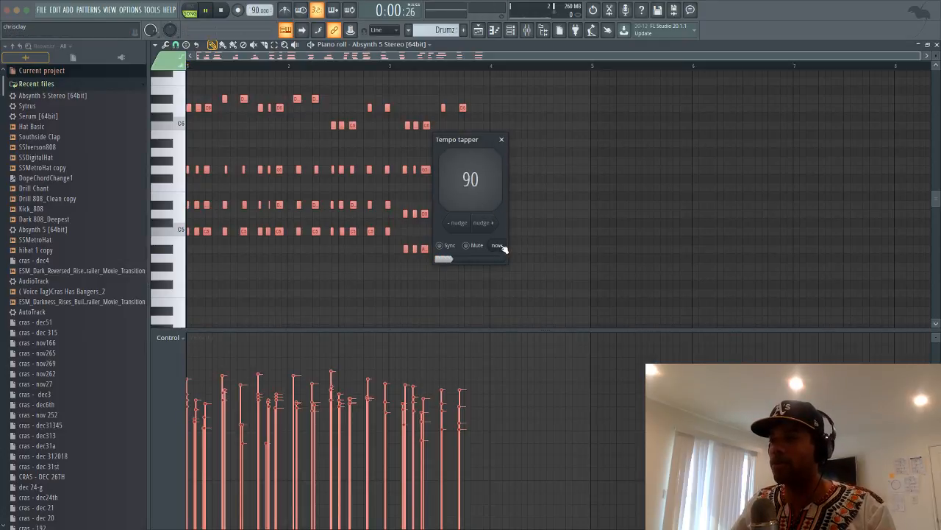
left_click(501, 140)
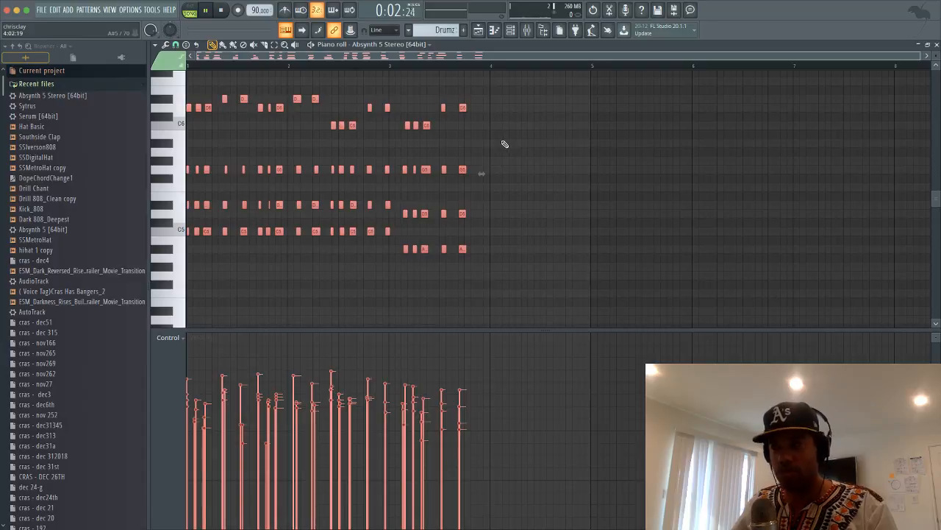
Stretch the chord notes out to about bar 5 and audition the result
left_click_drag(481, 175, 601, 176)
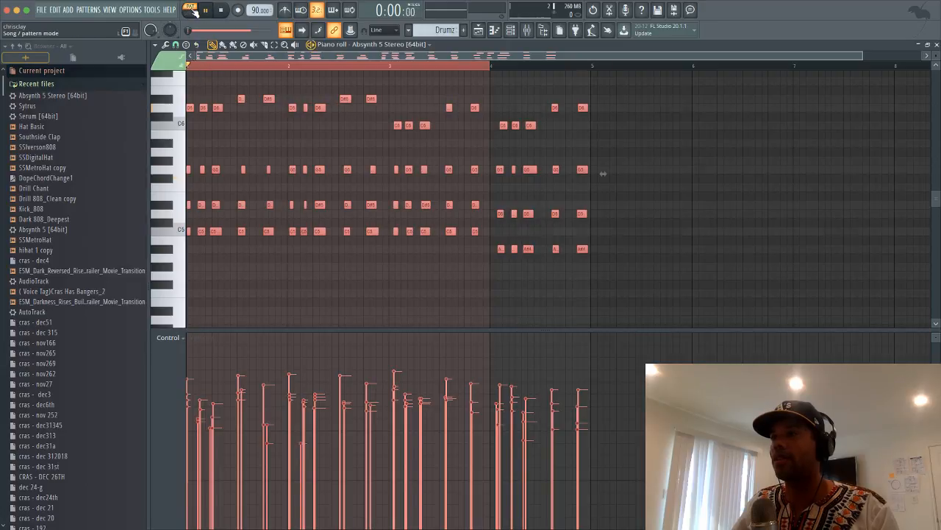
left_click(218, 10)
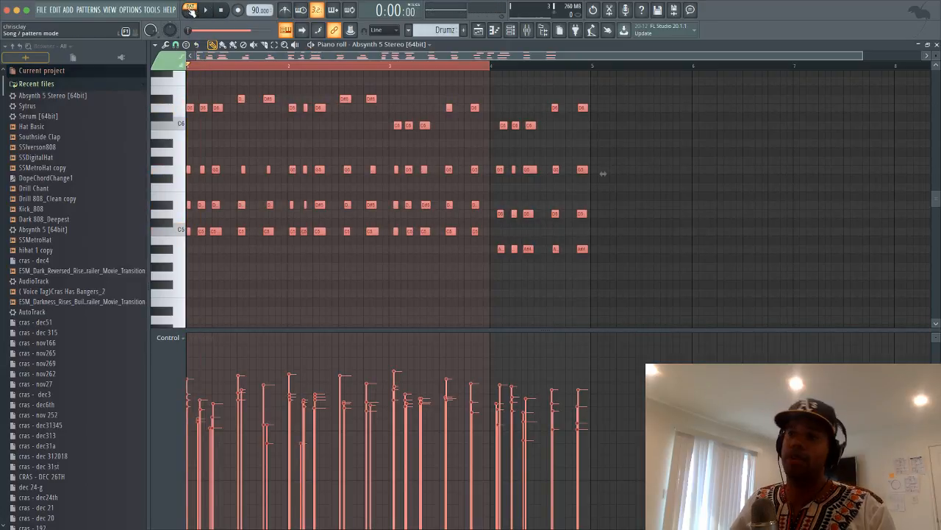
key("space")
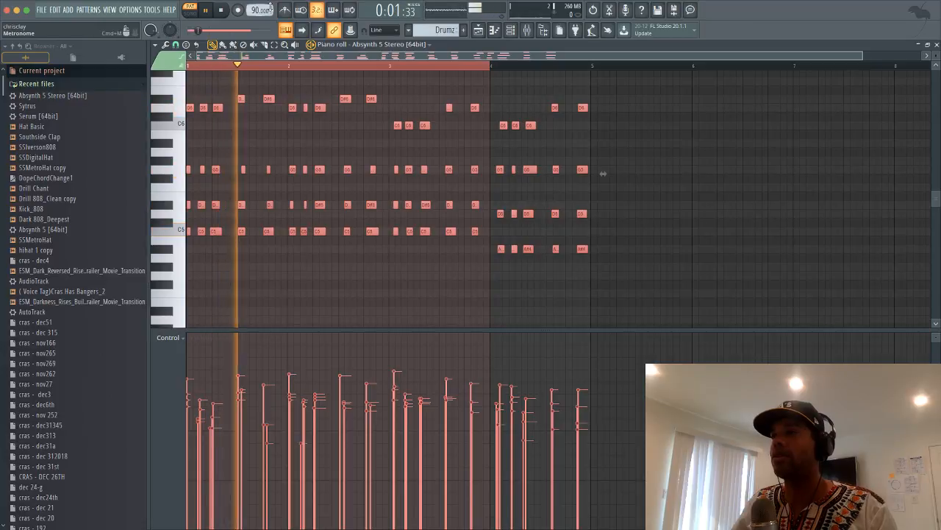
key("space")
key("space")
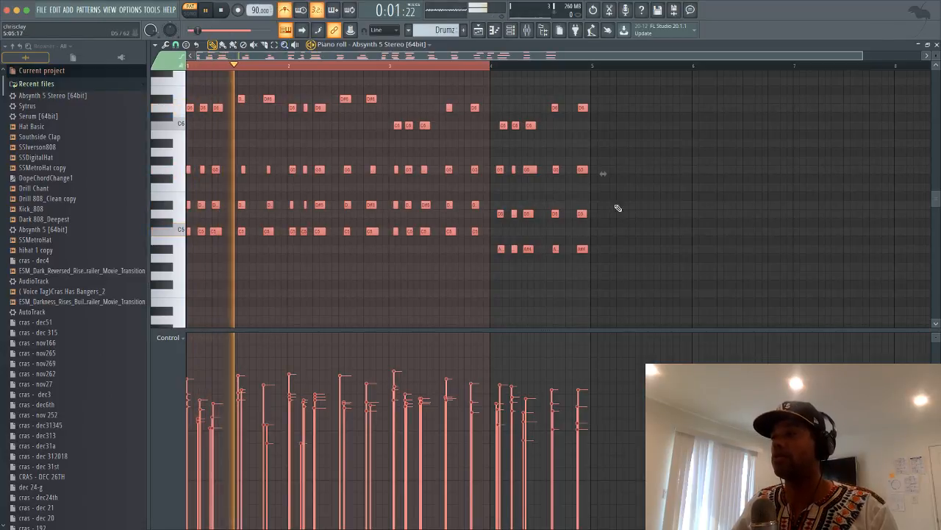
key("space")
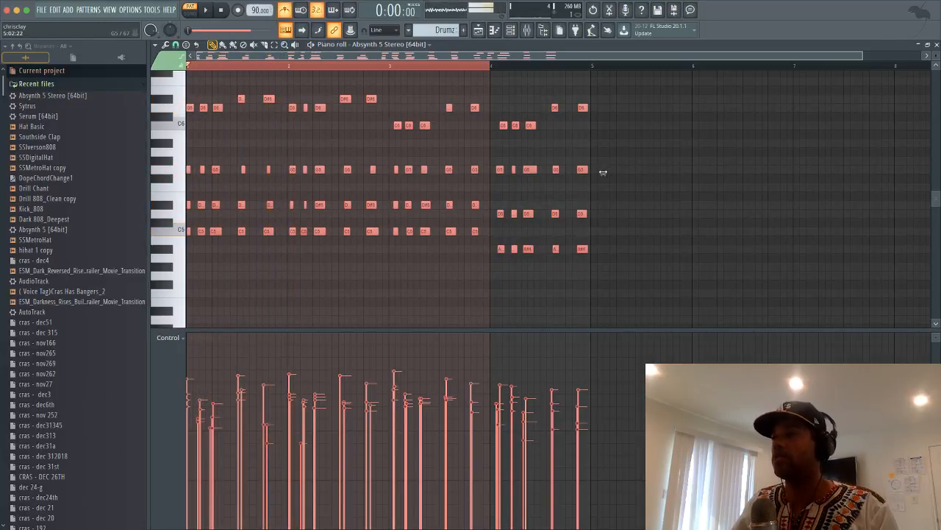
Compress the chord notes to end just before bar 3, audition them, then deselect
left_click_drag(602, 171, 403, 172)
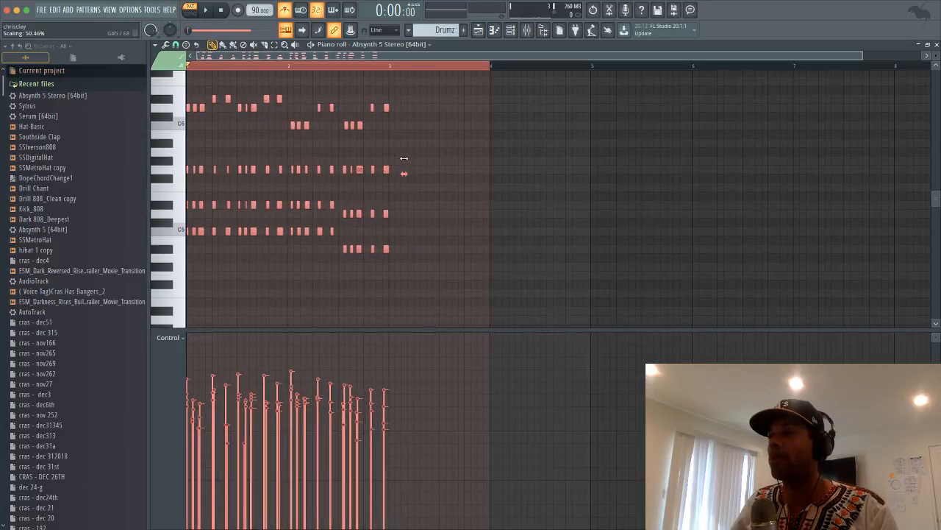
key("space")
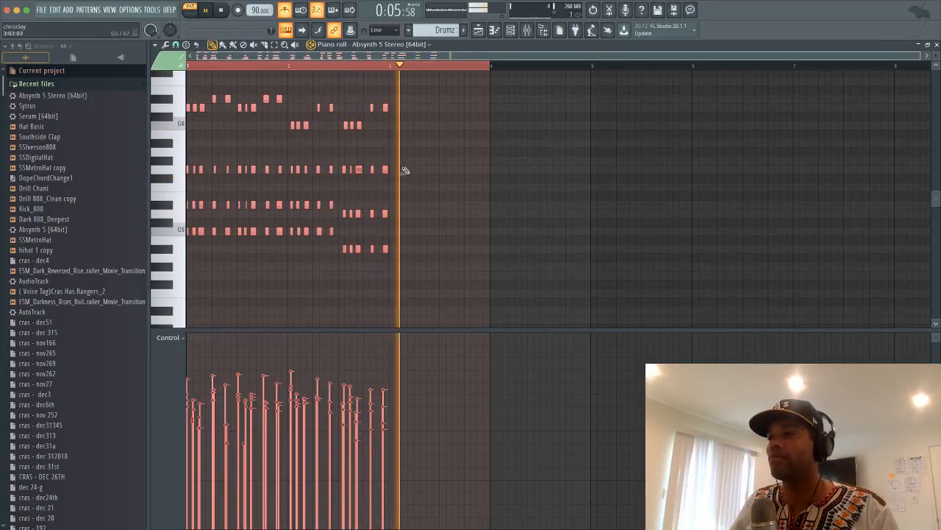
key("space")
left_click_drag(402, 171, 397, 169)
key("space")
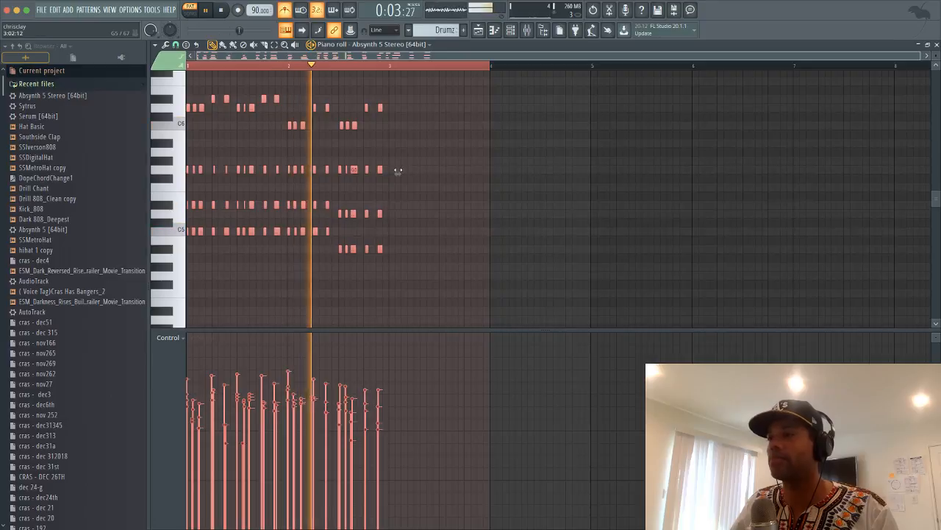
scroll(378, 58, "up", 5)
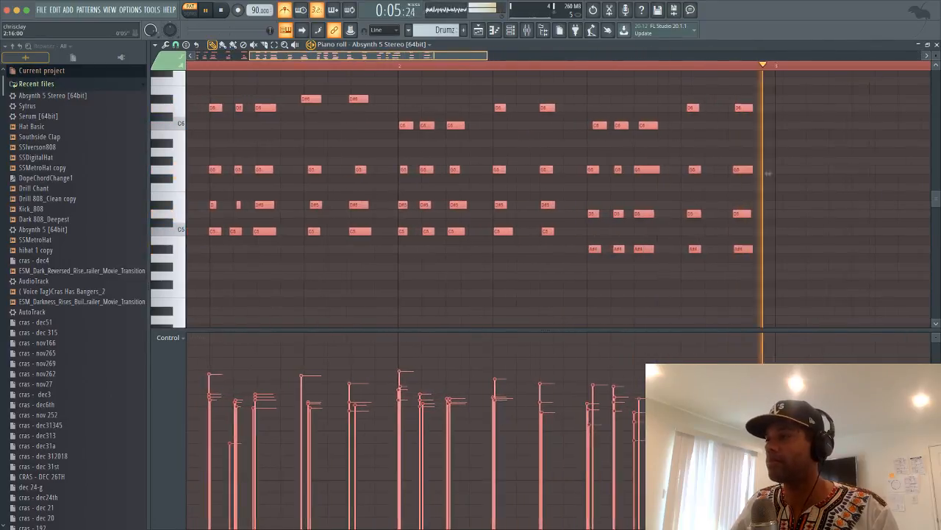
key("space")
key("space")
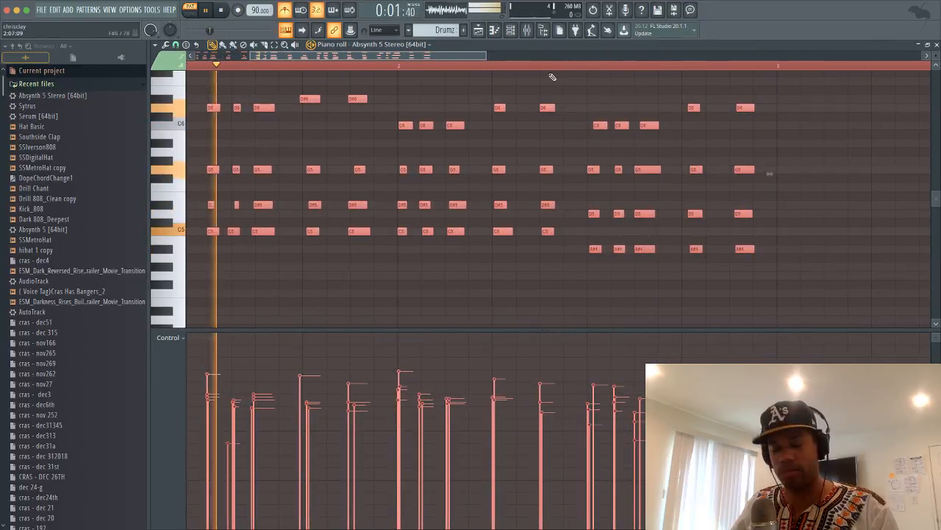
right_click(518, 64)
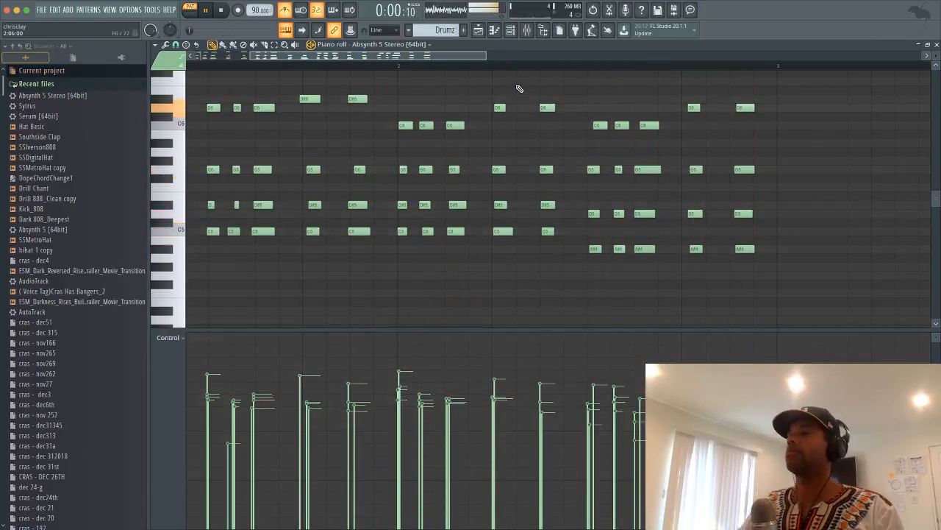
Select all Absynth 5 notes, shift them down five then up two semitones, and play back
left_click_drag(373, 56, 316, 77)
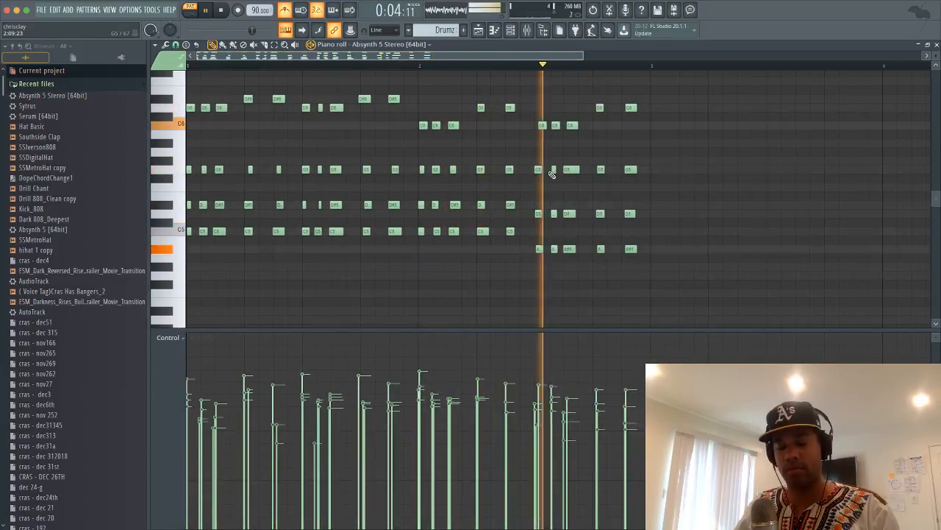
key("space")
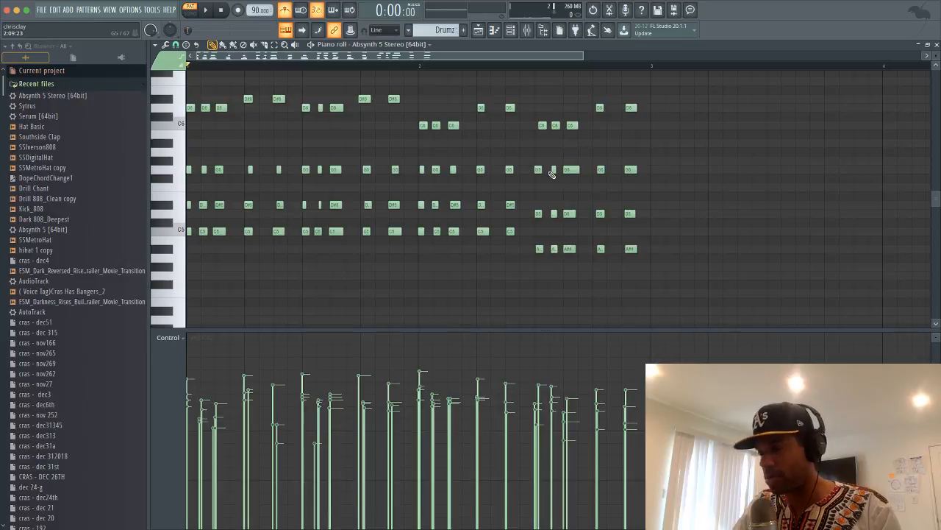
key("Down")
key("Down")
key("Down")
key("Down")
key("Down")
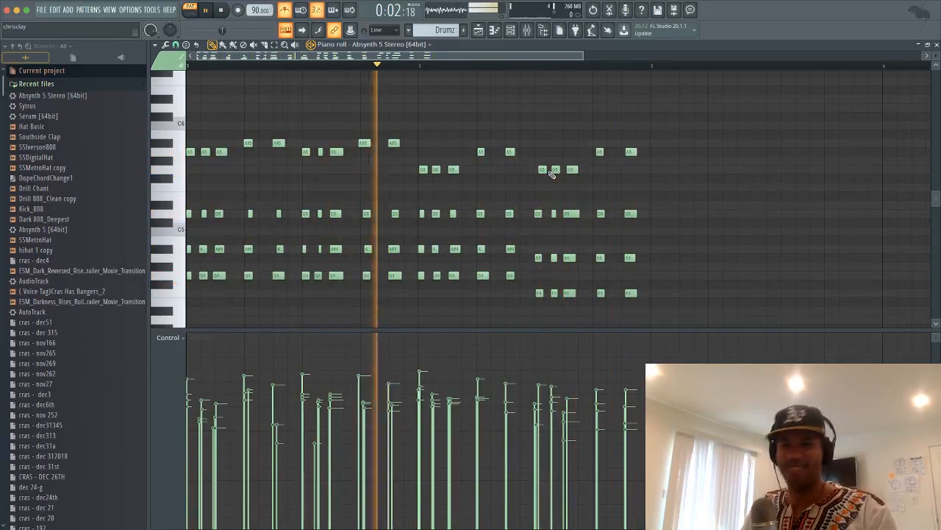
key("Up")
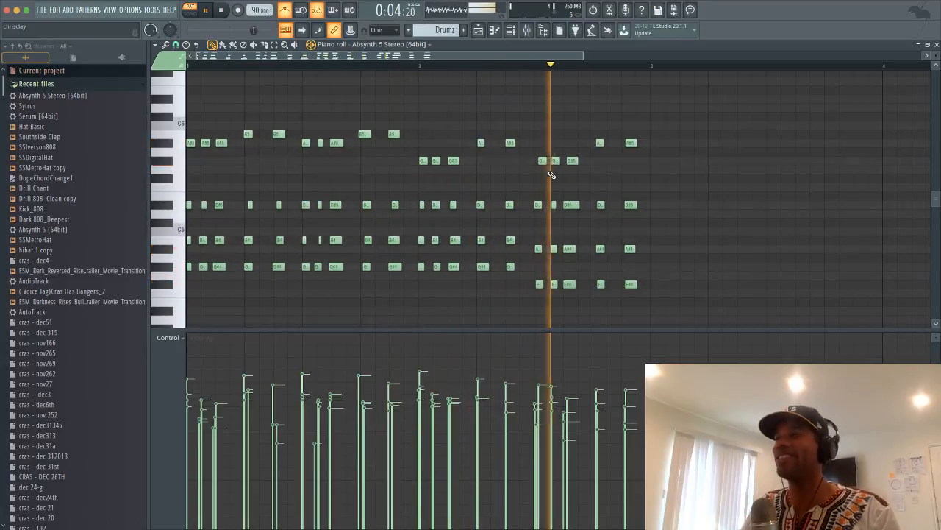
key("Up")
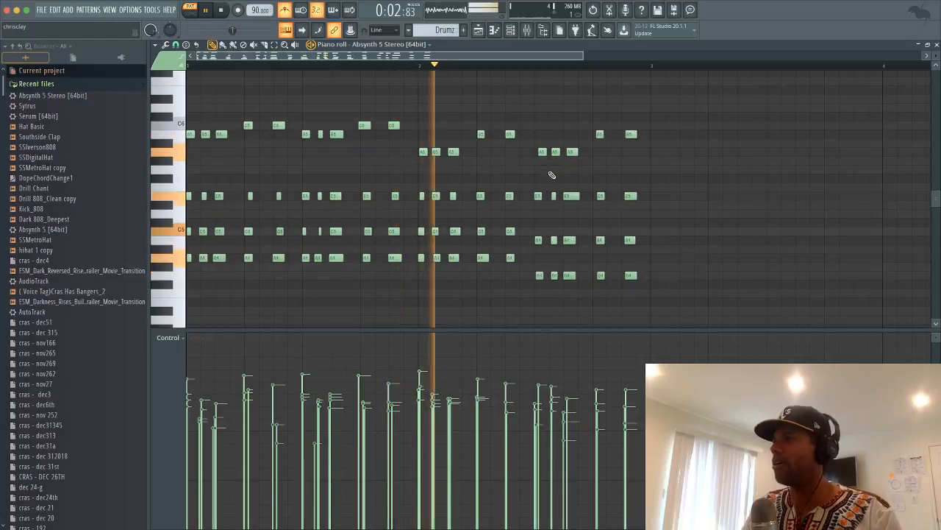
key("space")
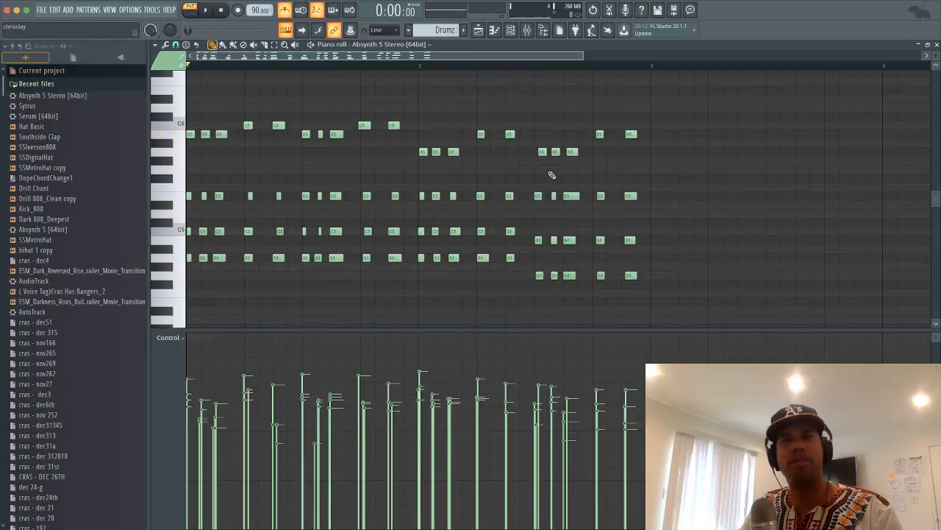
key("space")
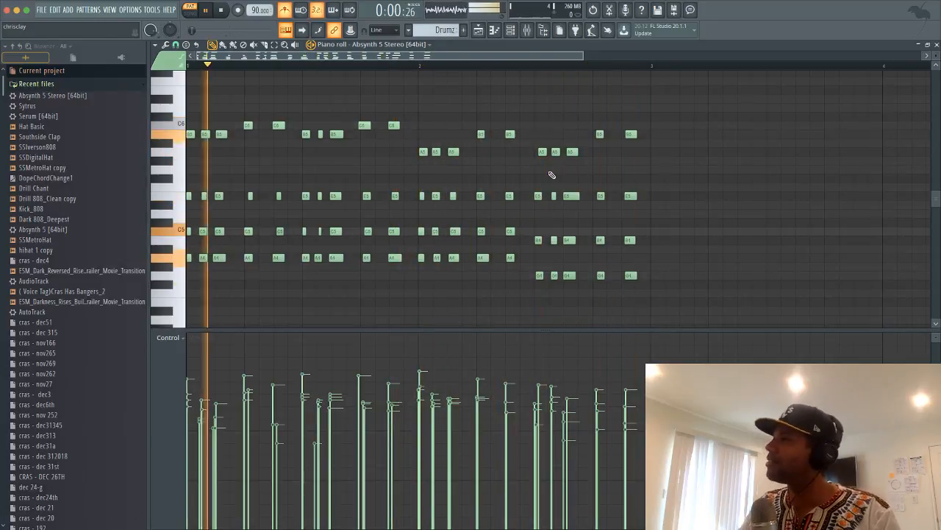
key("space")
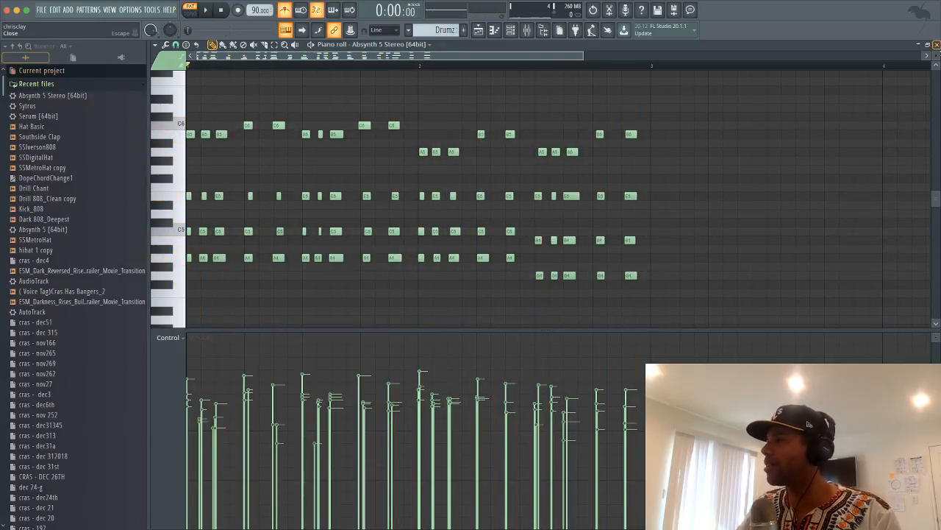
Close the Absynth piano roll, preview the Southside Clap sample, and widen the channel rack
left_click(936, 44)
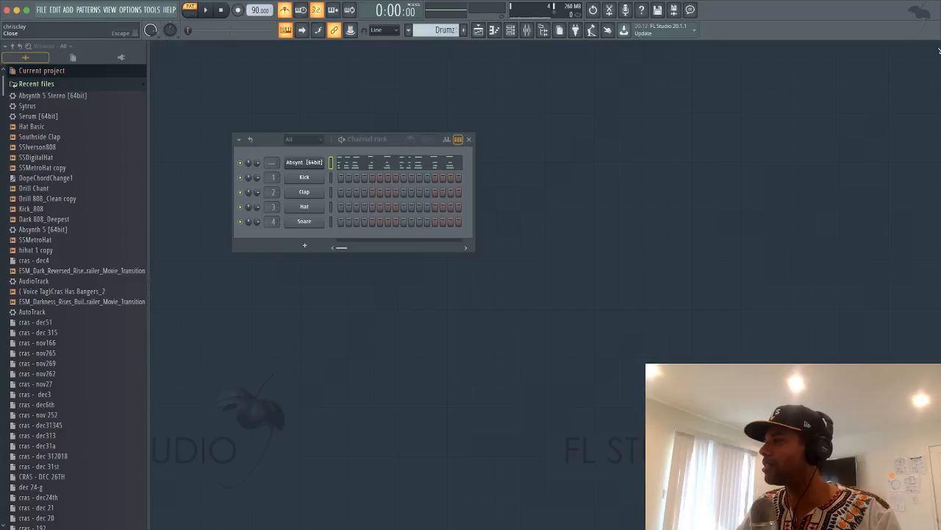
left_click(74, 140)
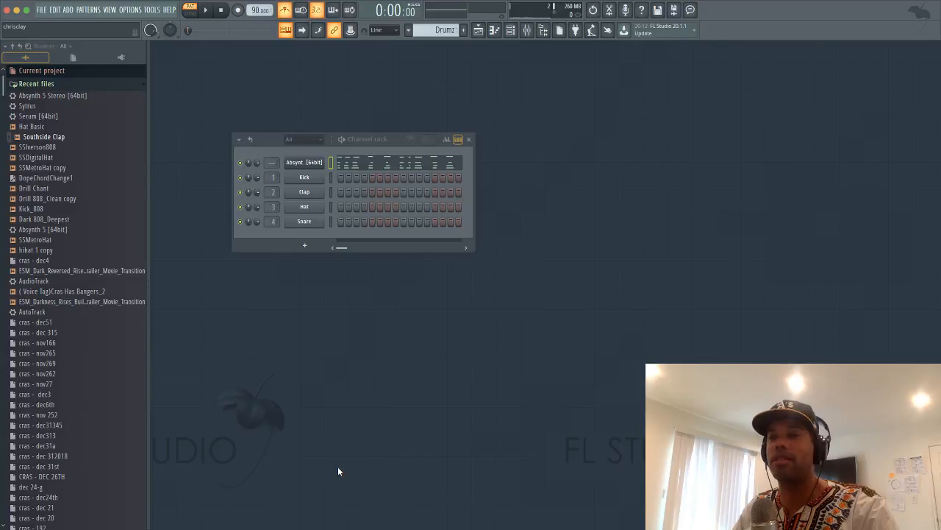
key("space")
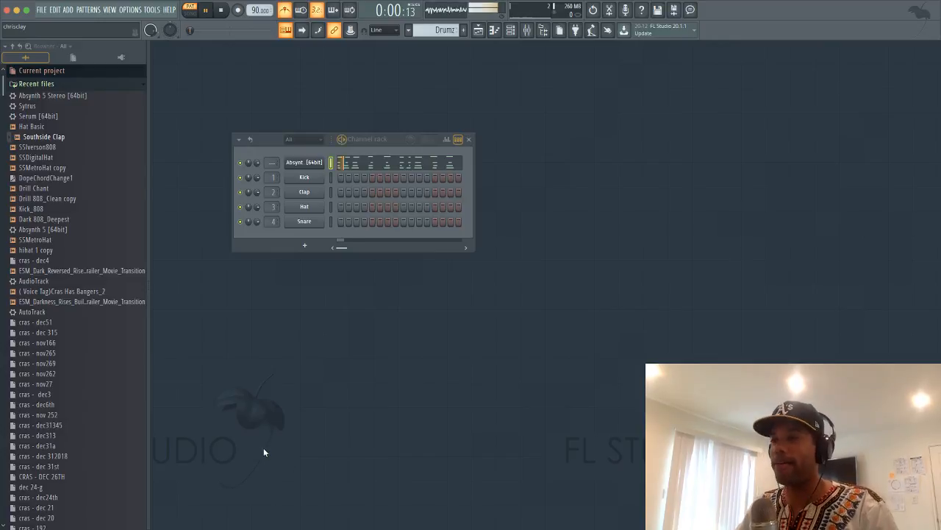
key("space")
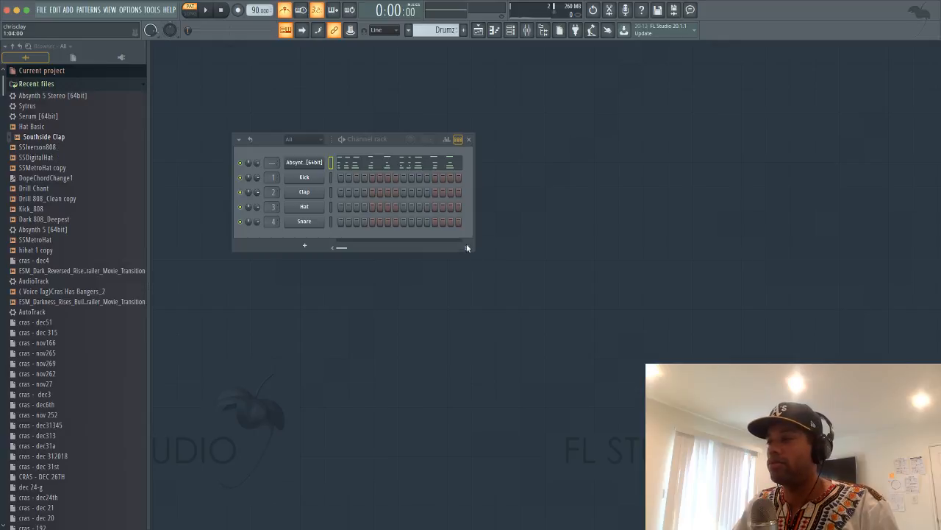
left_click_drag(474, 248, 615, 354)
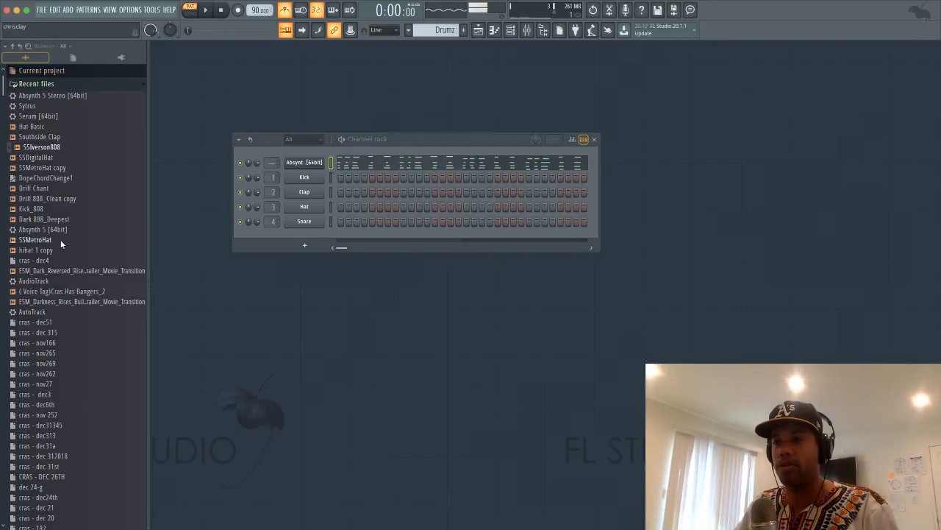
left_click(53, 209)
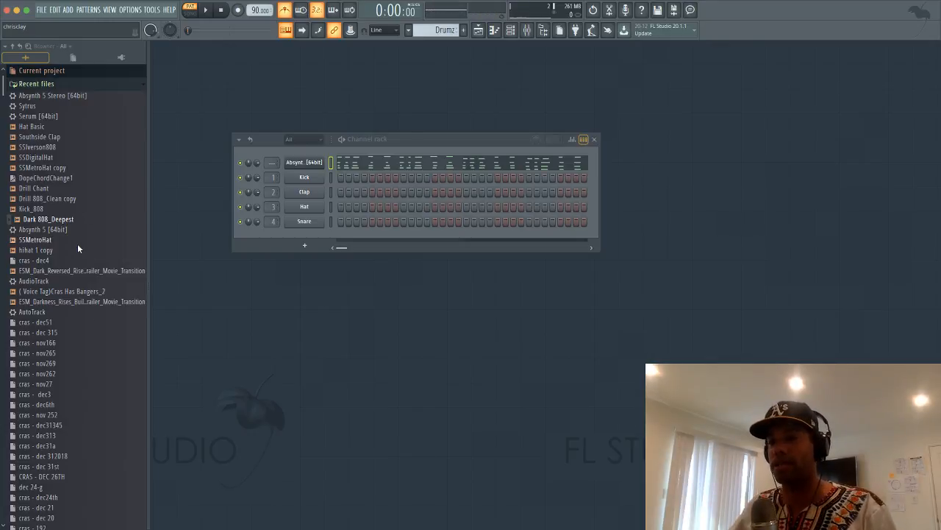
left_click(77, 249)
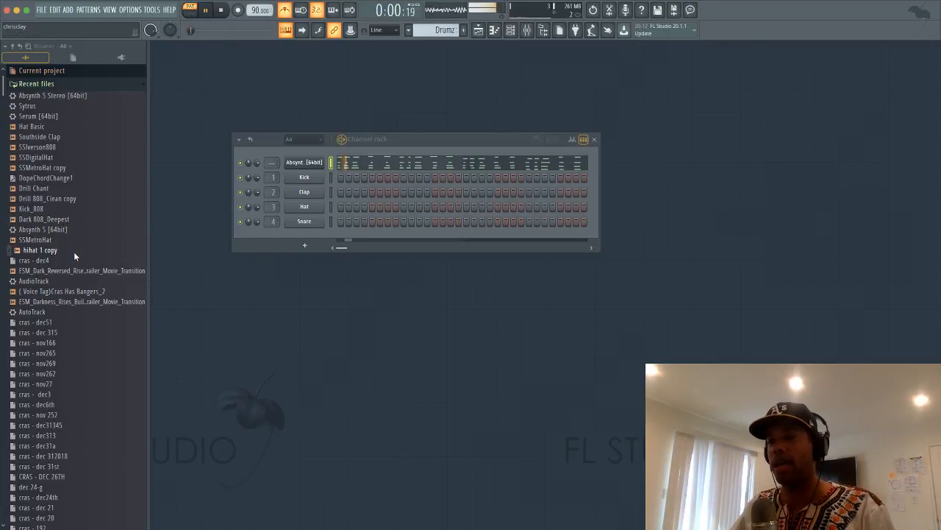
scroll(73, 251, "down", 10)
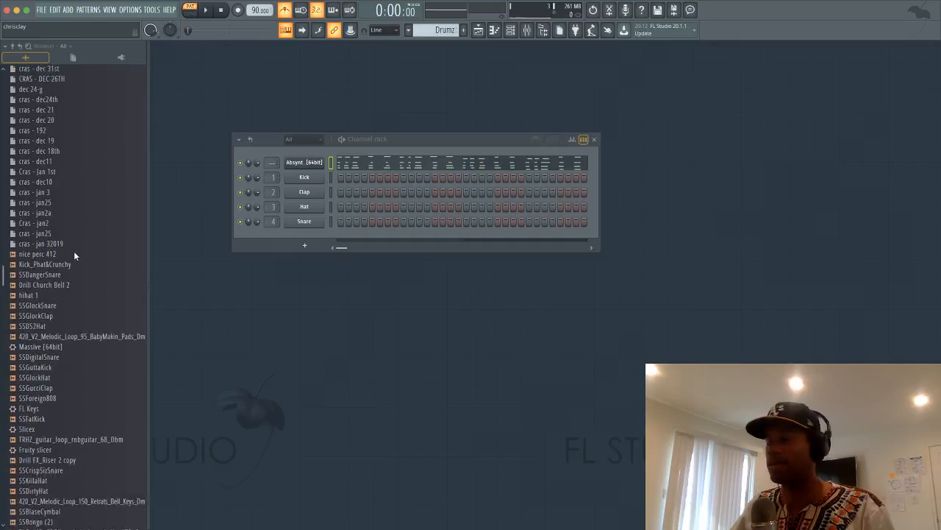
scroll(75, 254, "down", 3)
scroll(74, 250, "down", 6)
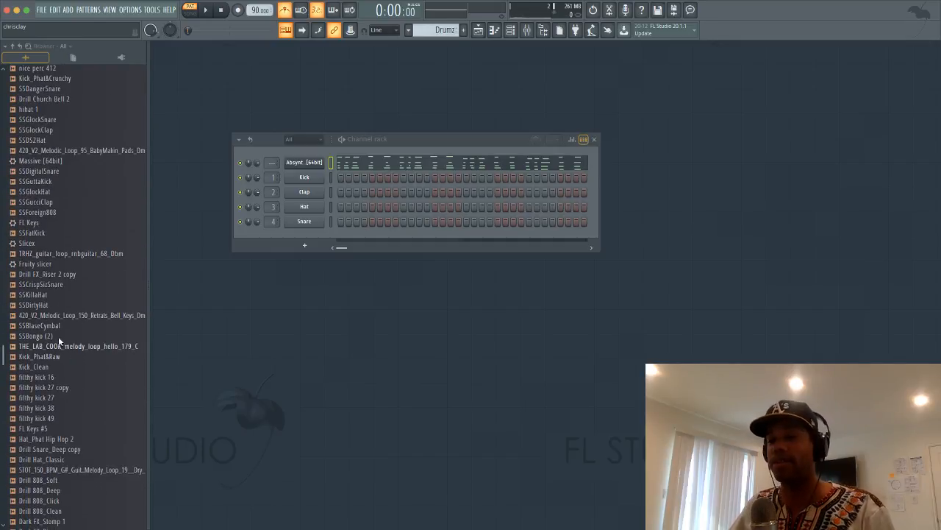
scroll(59, 333, "down", 5)
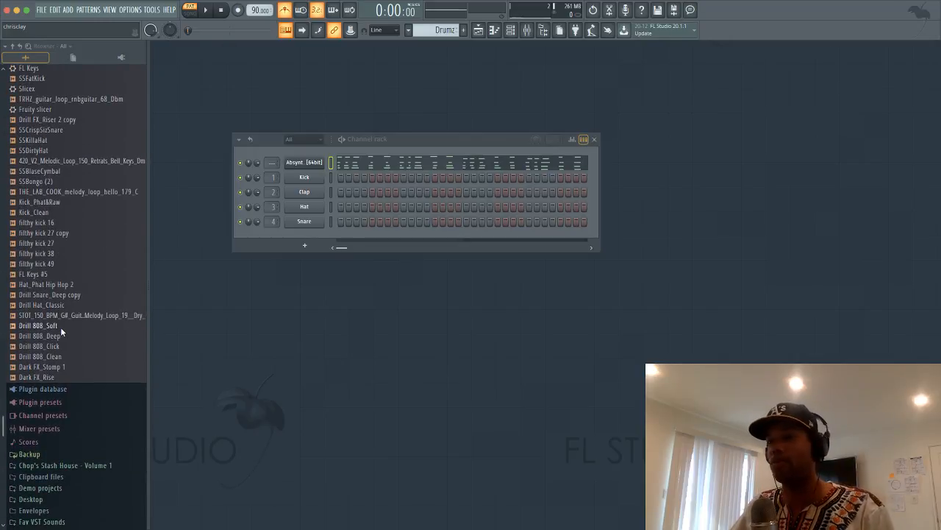
scroll(61, 326, "up", 10)
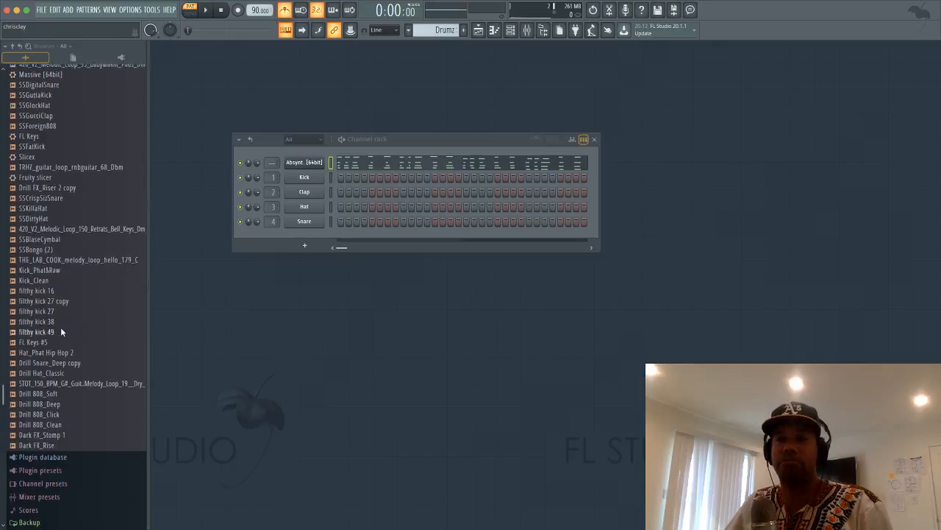
scroll(71, 192, "up", 1)
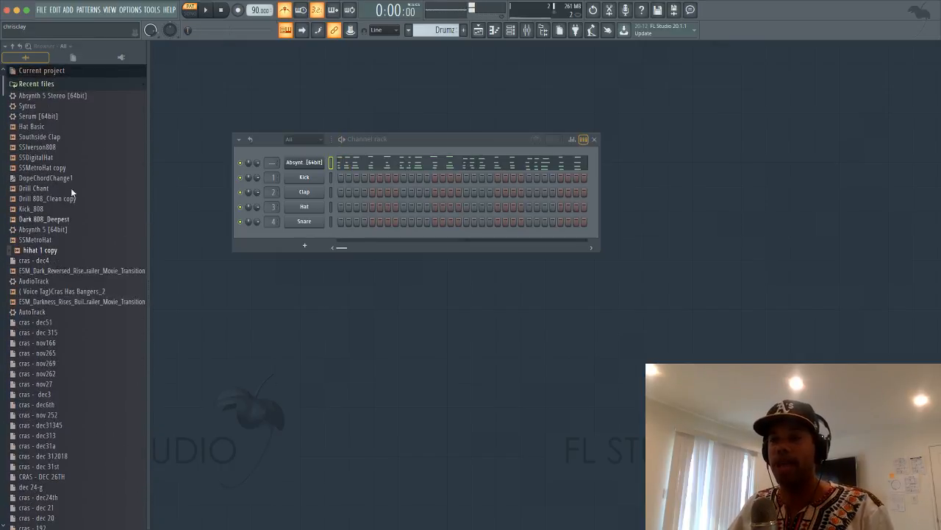
left_click(54, 146)
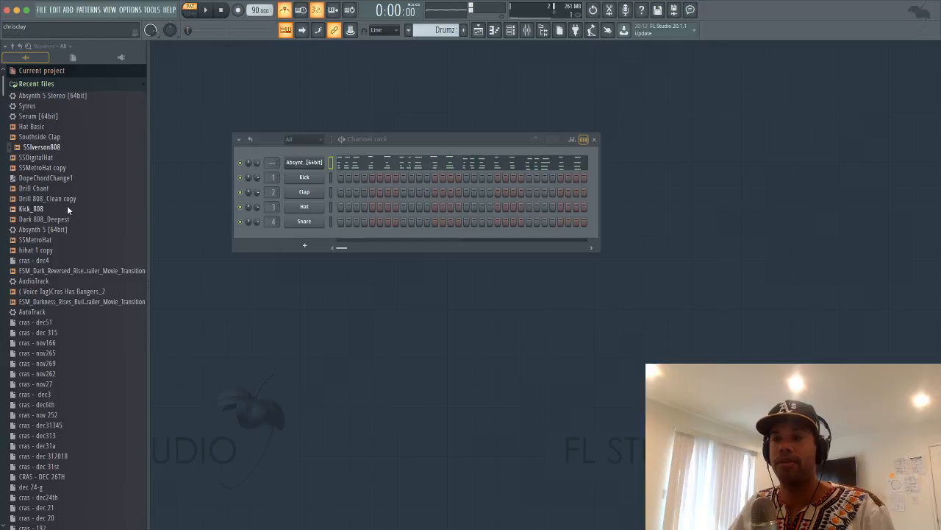
left_click(64, 201)
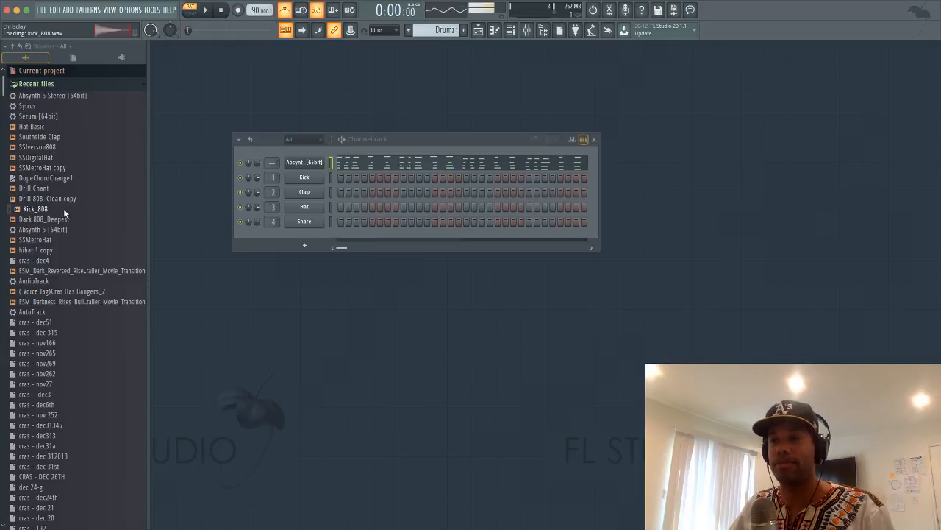
Load the Kick_808 sample onto the Kick channel
left_click(66, 209)
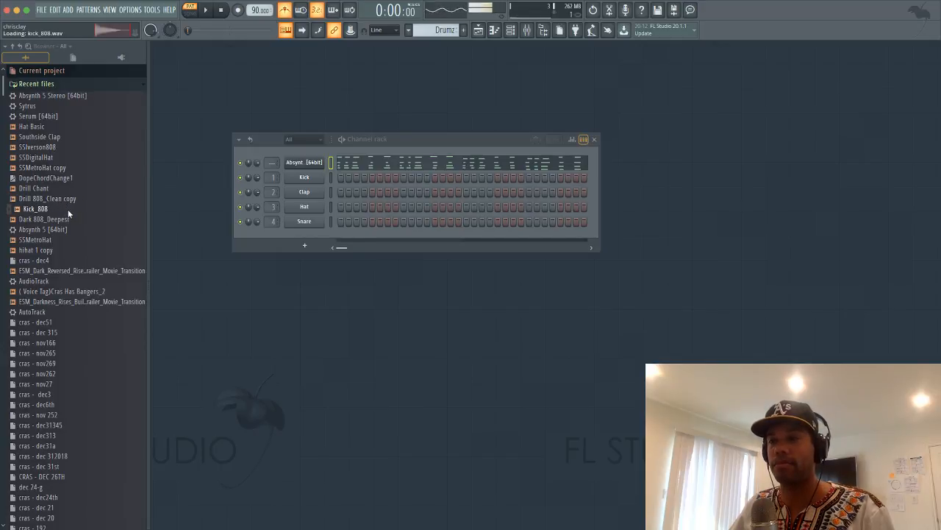
left_click_drag(312, 181, 312, 182)
left_click(312, 184)
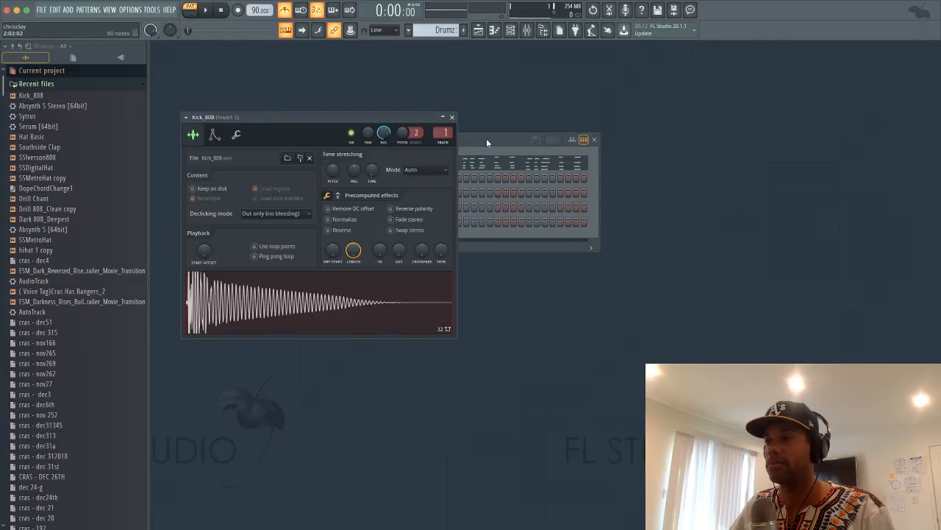
left_click(453, 118)
Program three Kick_808 hits in the kick row while the pattern plays
key("space")
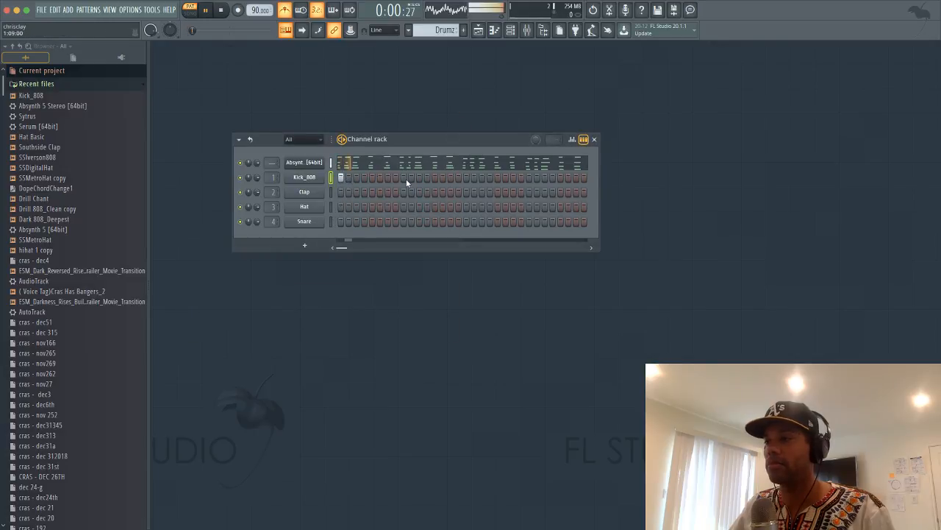
key("space")
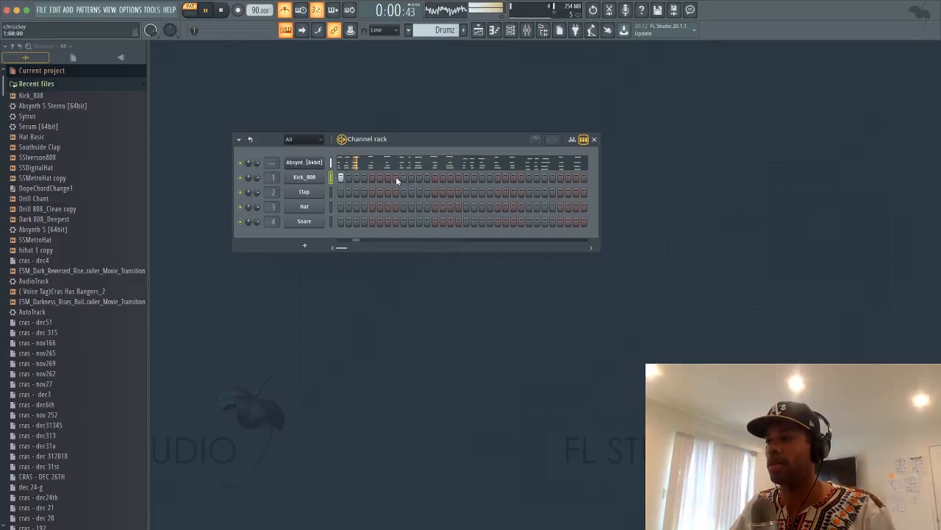
left_click(387, 177)
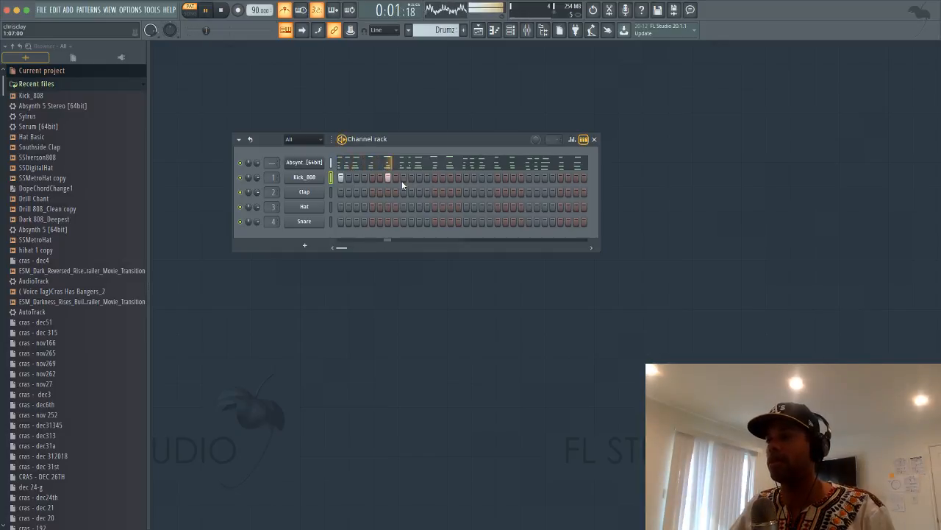
left_click(419, 178)
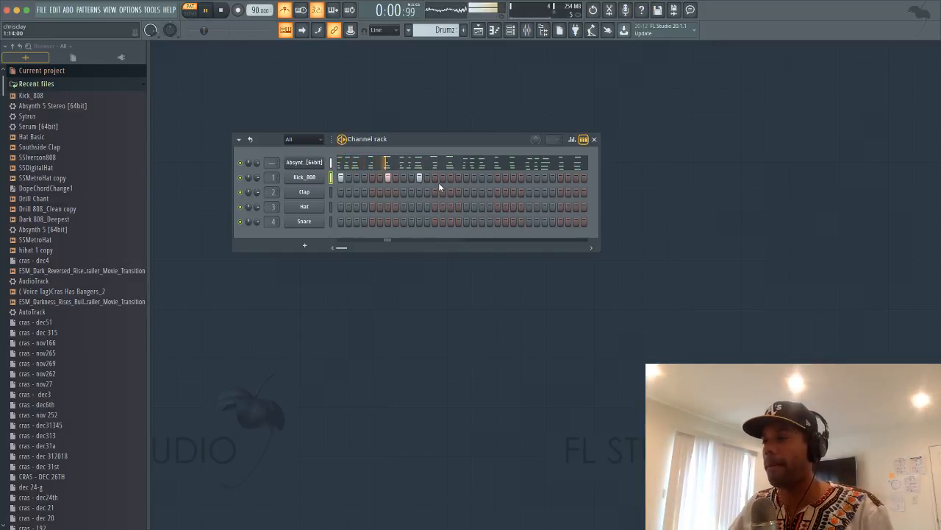
left_click(512, 177)
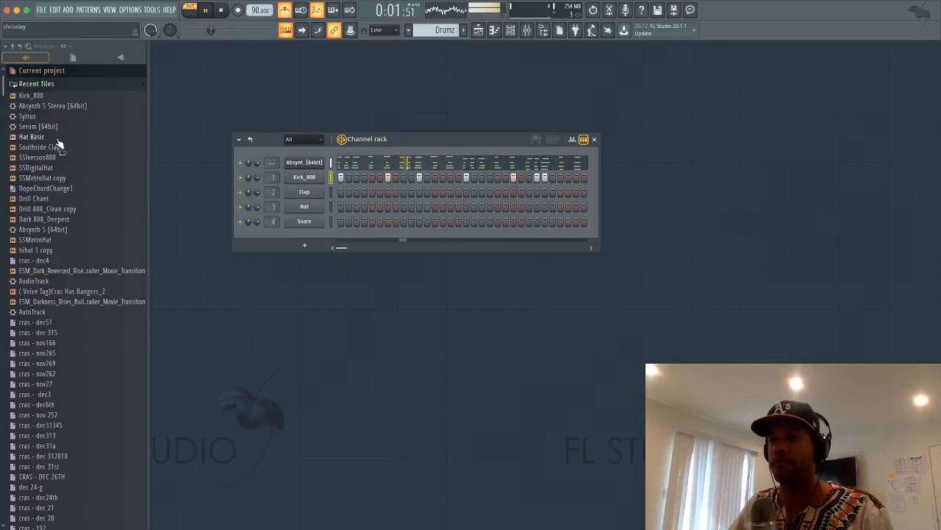
Load Southside Clap onto the Clap channel with one clap hit, and add another Kick_808 hit
left_click_drag(64, 147, 323, 192)
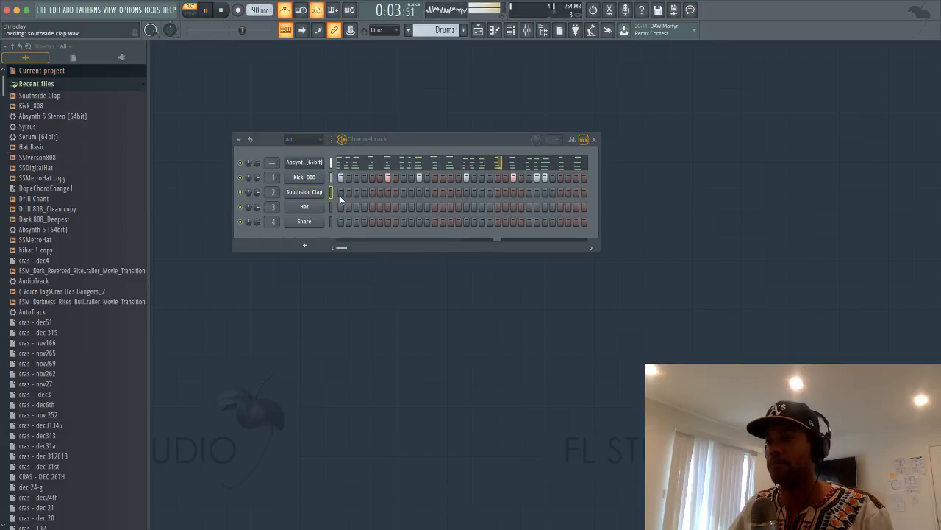
left_click(434, 192)
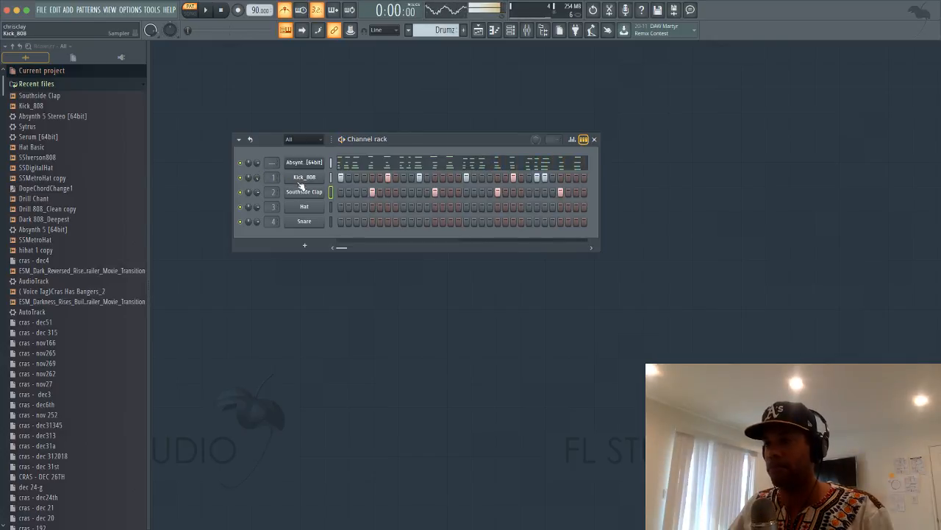
key("space")
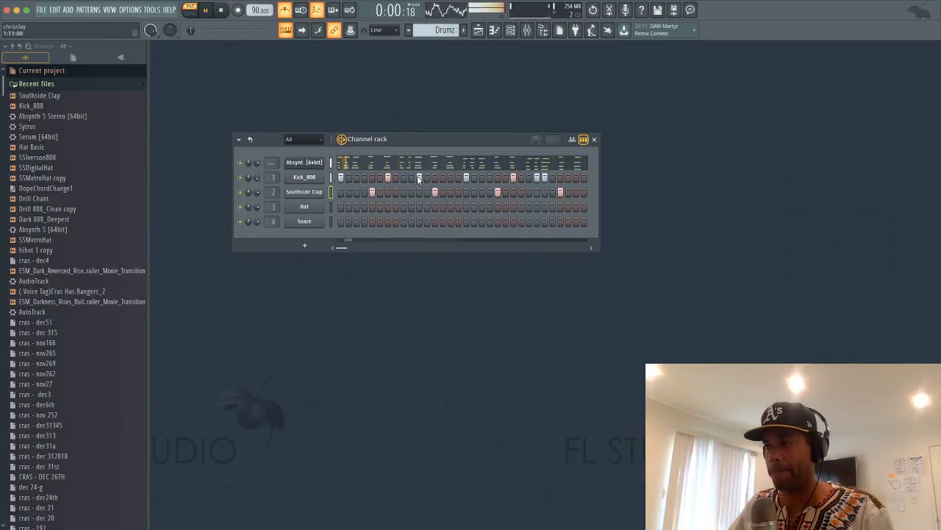
left_click(411, 177)
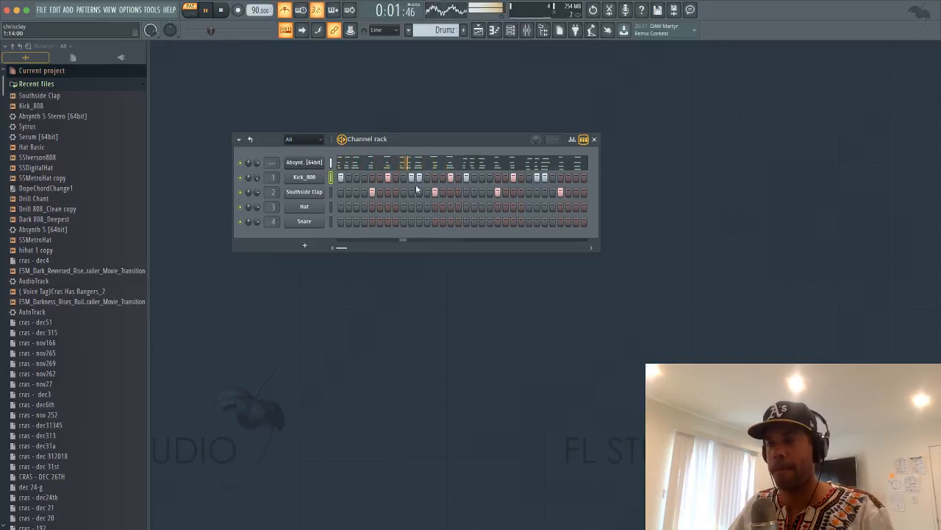
Load SSMetroHat onto the Hat channel and fill its row with a hit every 4 steps
left_click_drag(38, 240, 334, 200)
right_click(305, 207)
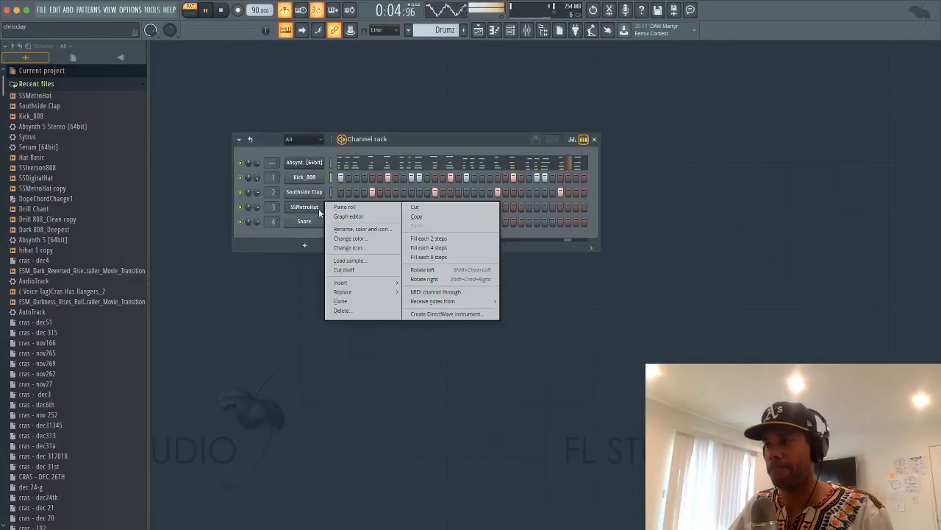
left_click(434, 245)
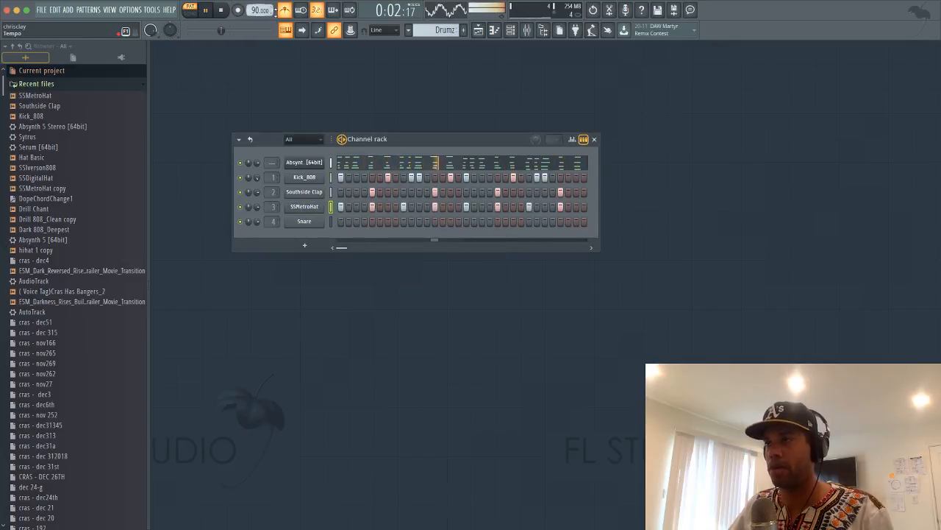
key("space")
Add extra SSMetroHat hits for rolls, including one near the pattern's end
left_click(358, 207)
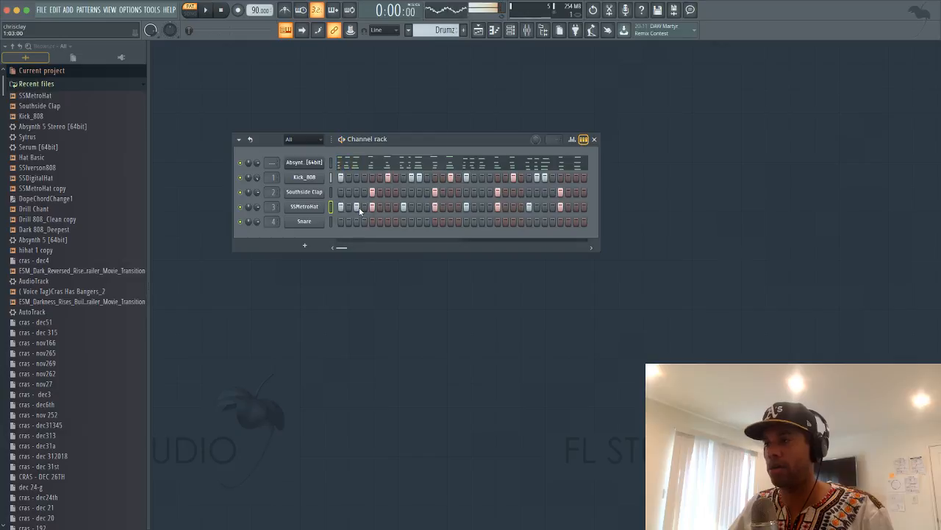
right_click(317, 211)
left_click(430, 244)
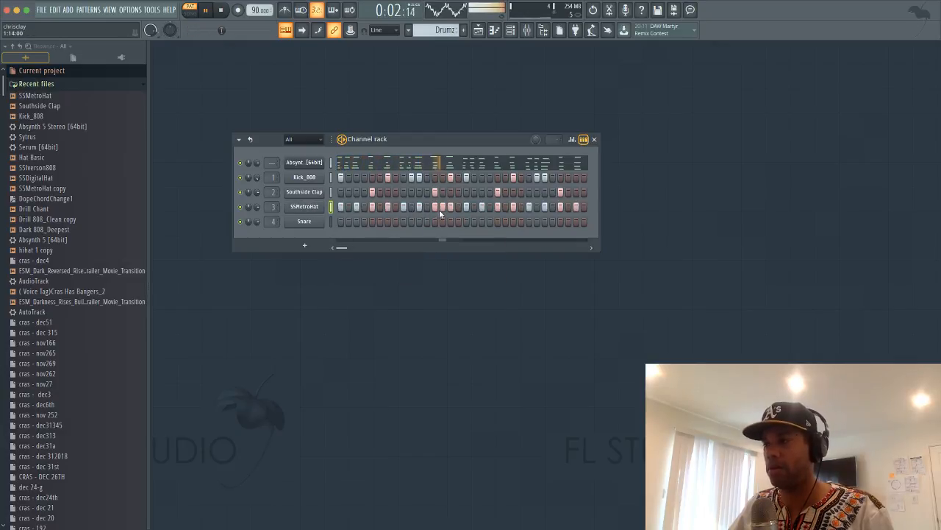
left_click(348, 207)
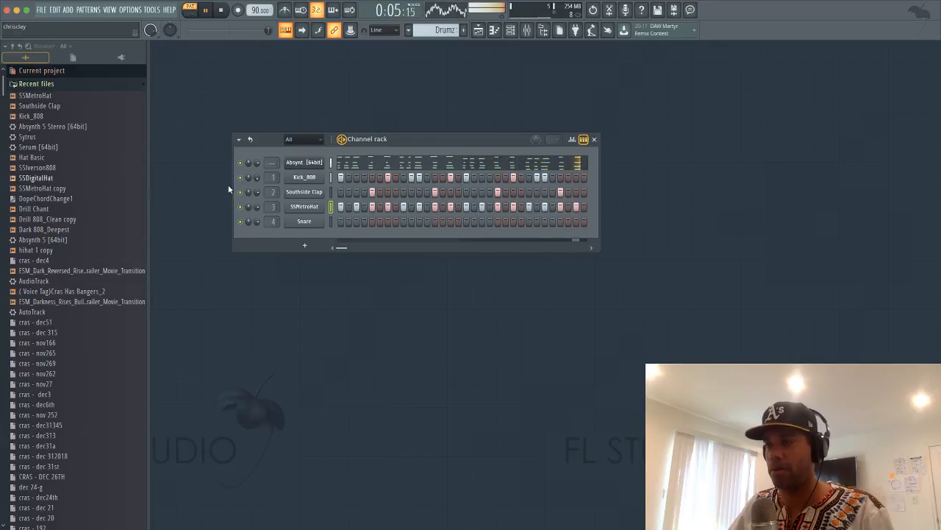
left_click(474, 206)
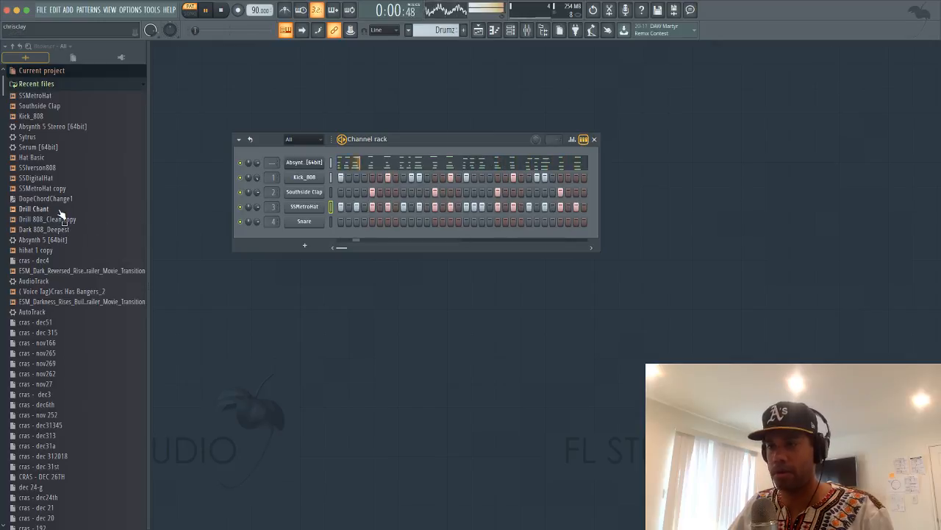
Replace the Snare channel with Drill Chant and rearrange its hits mid- and late-pattern
left_click_drag(61, 213, 298, 221)
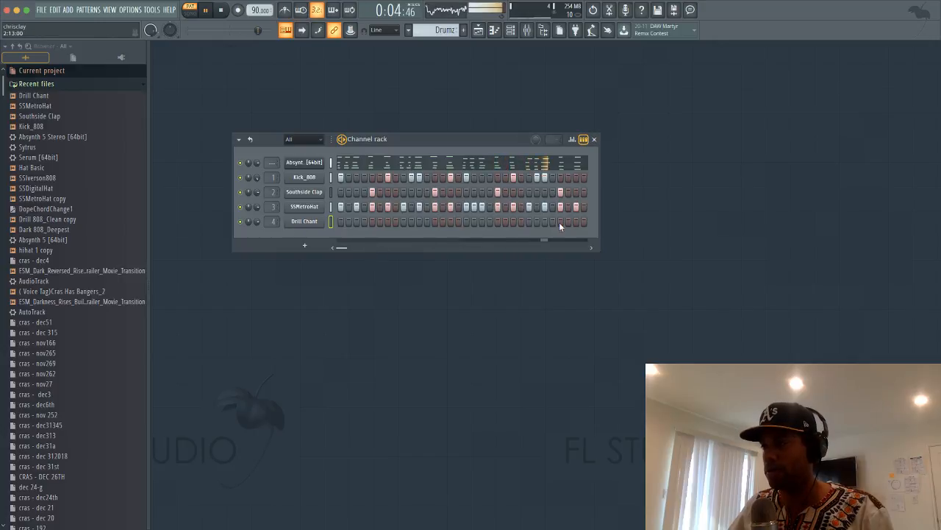
right_click(570, 222)
left_click(576, 222)
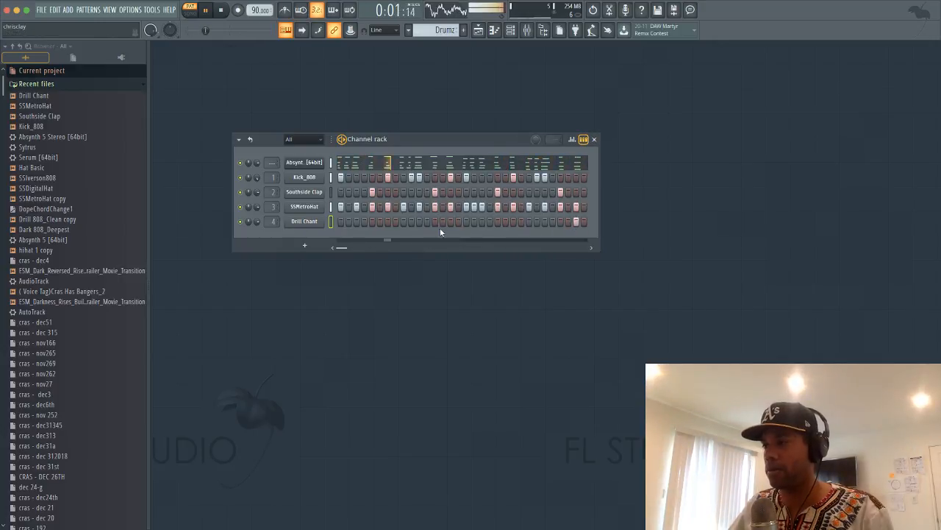
left_click(450, 222)
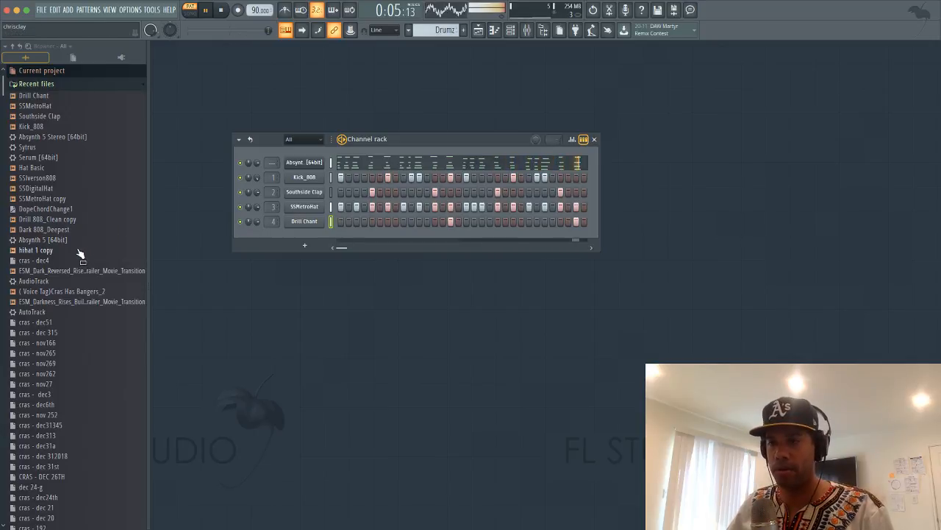
Add a hihat 1 copy channel with two hits
left_click_drag(78, 250, 306, 231)
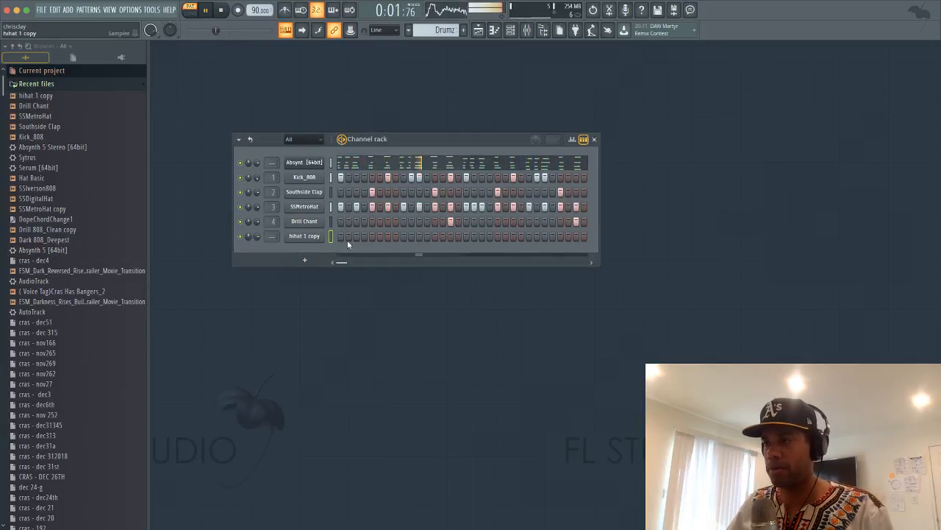
left_click(467, 236)
left_click(341, 236)
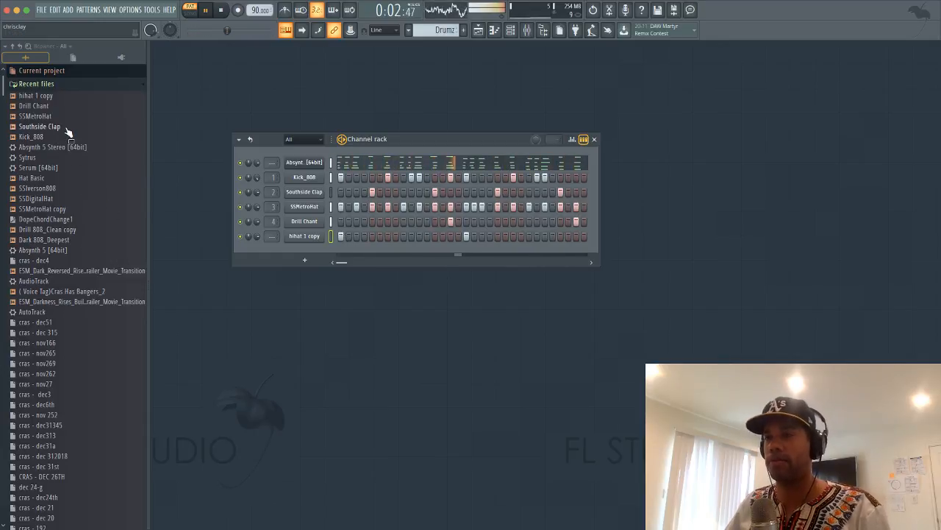
scroll(66, 131, "down", 10)
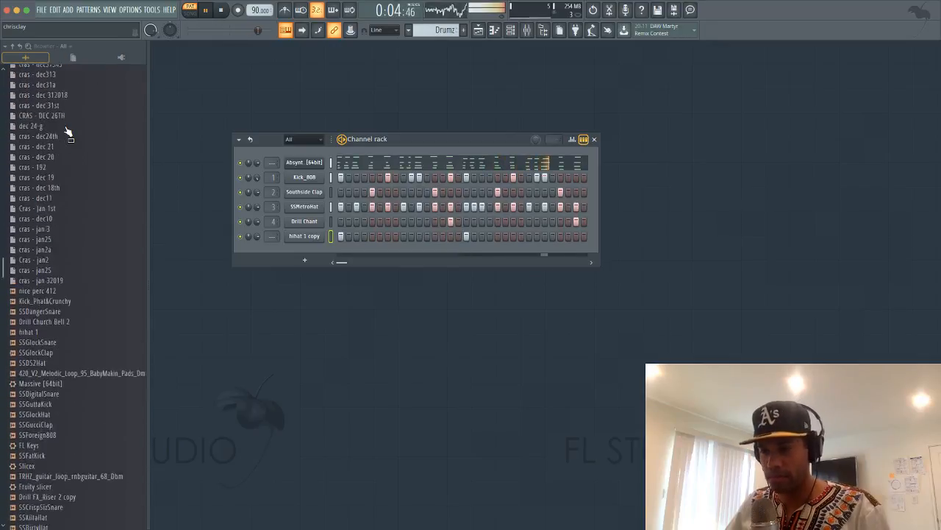
Add a nice perc 412 channel with hits early, near the end and on the last step
left_click(57, 256)
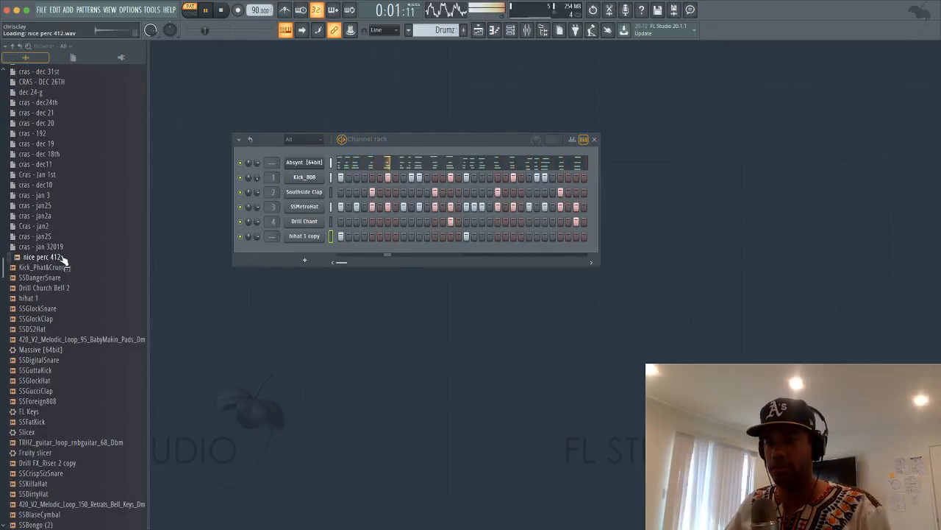
left_click_drag(62, 257, 326, 251)
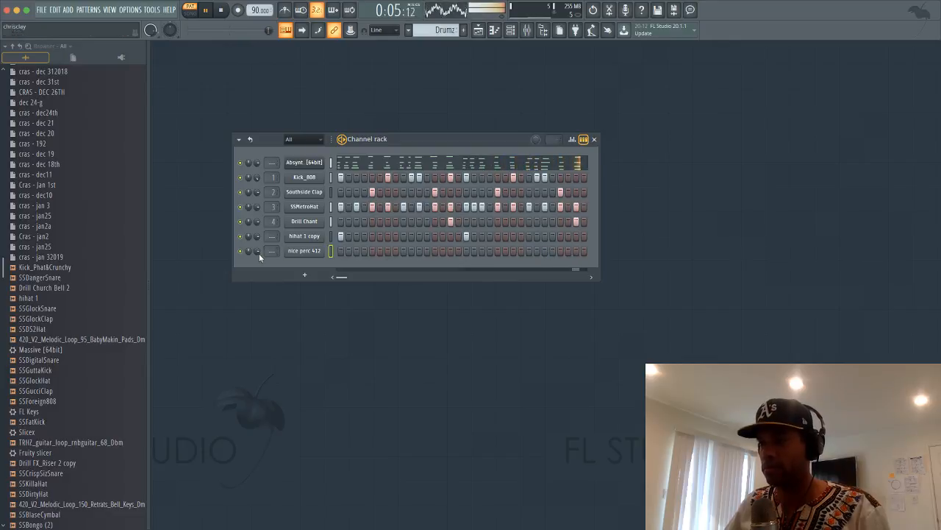
right_click(388, 252)
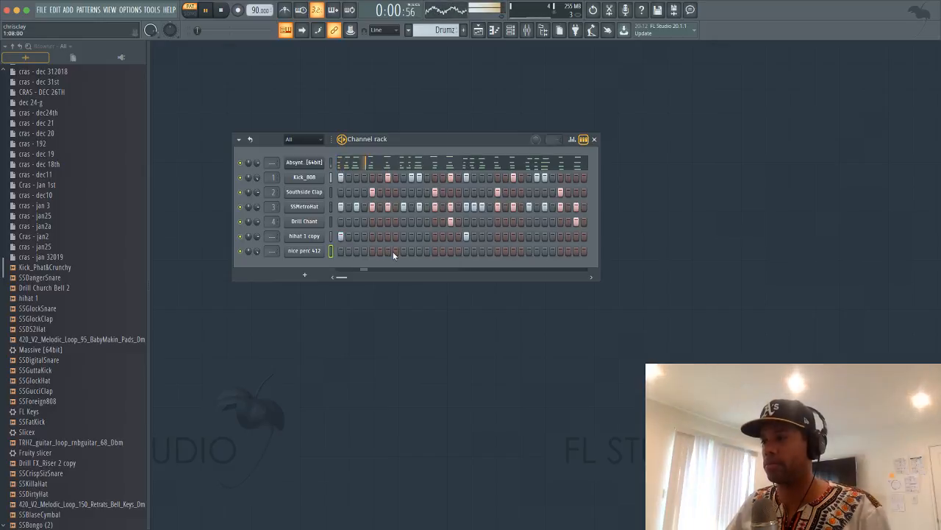
left_click(395, 252)
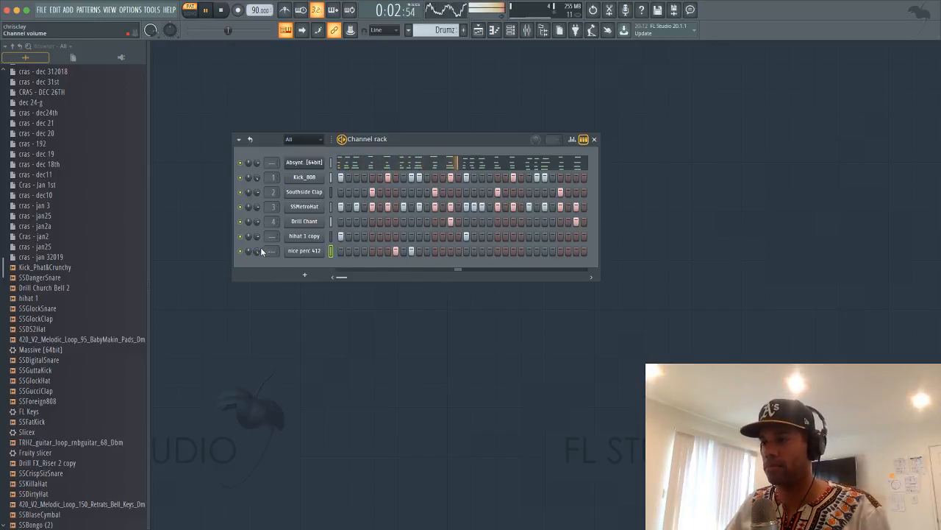
left_click(575, 253)
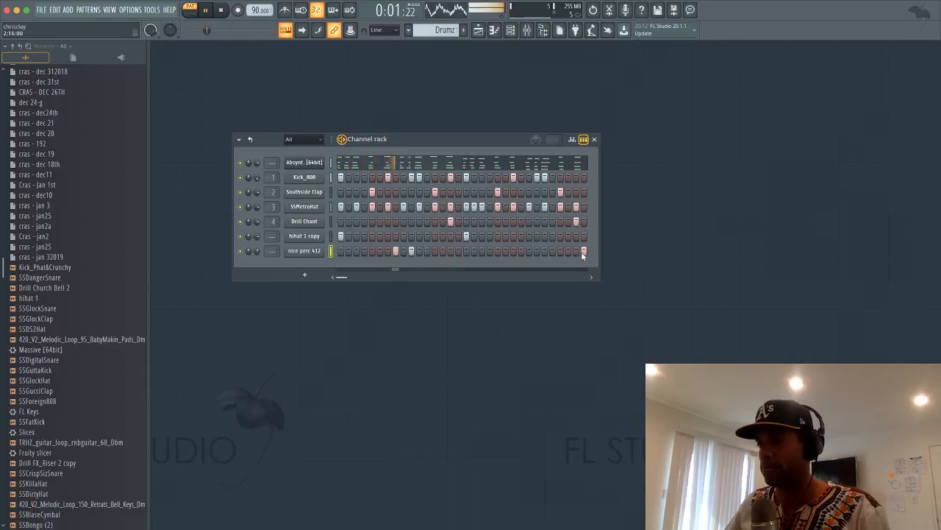
left_click(583, 251)
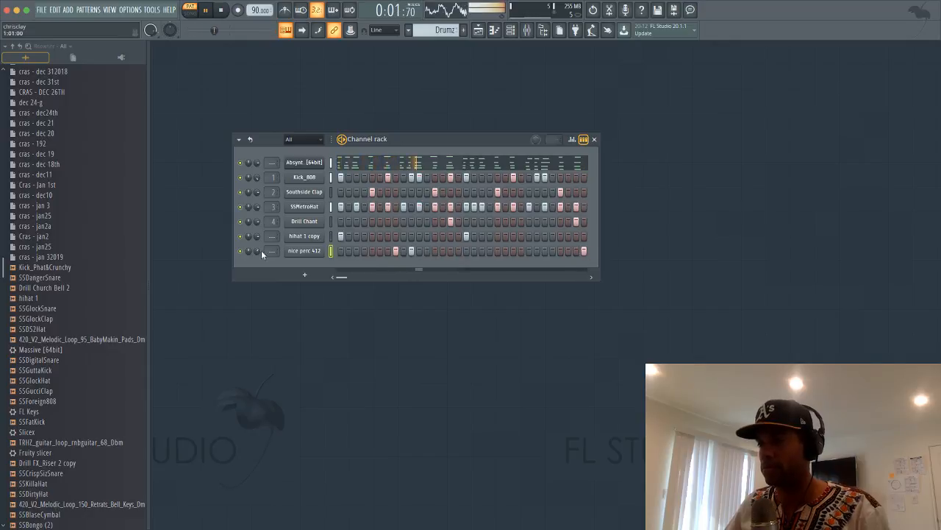
Preview SSGlockSnare, SSGlockClap, hihat 1, Drill Church Bell 2 and SSDangerSnare in the browser
left_click(64, 311)
left_click(64, 318)
left_click(64, 299)
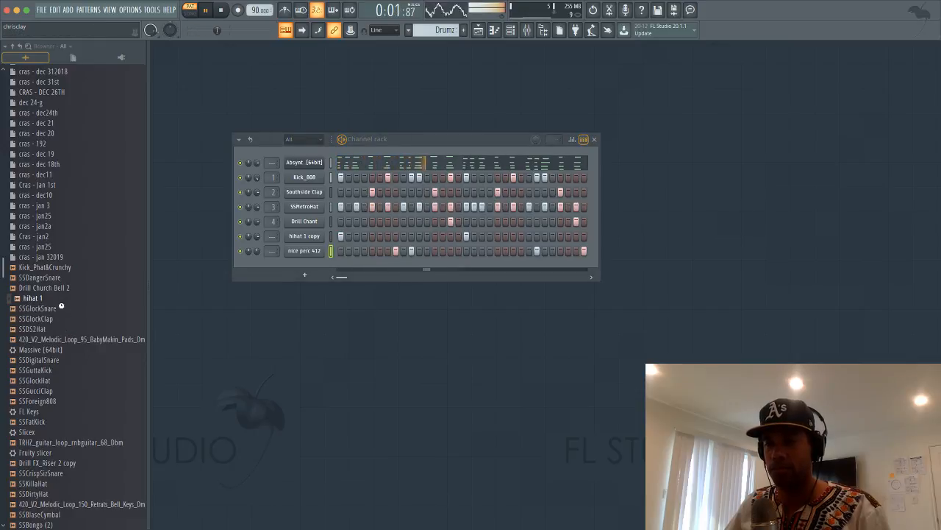
left_click(63, 290)
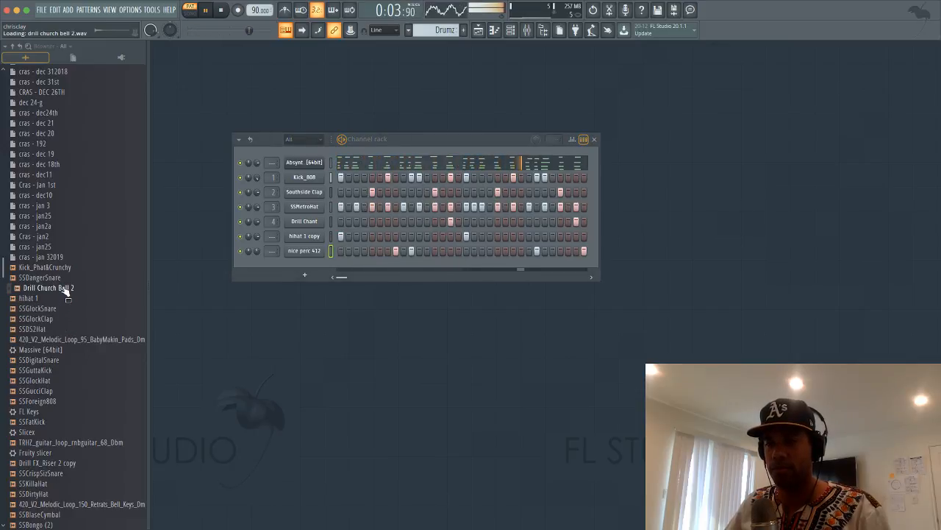
left_click(64, 279)
Add an SSDangerSnare channel with three snare hits ending on the last step, then stop playback
left_click_drag(64, 282, 309, 270)
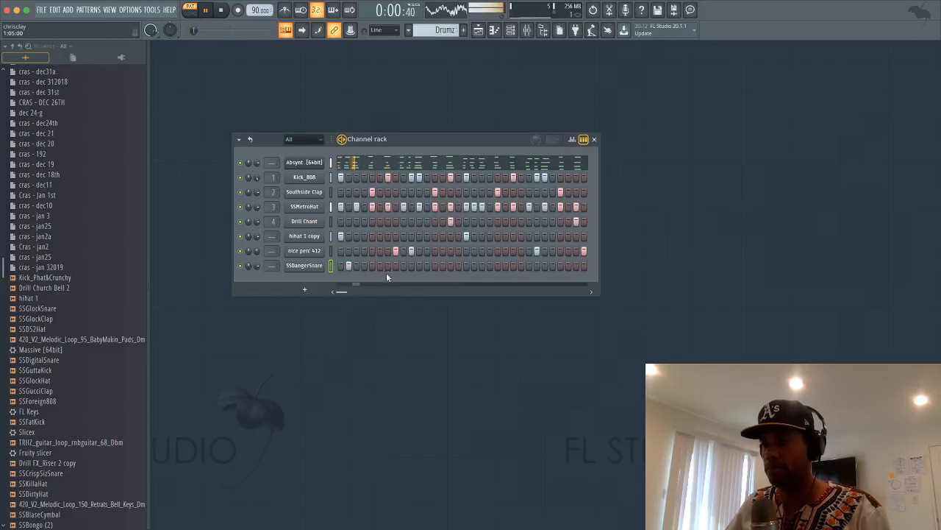
left_click(442, 265)
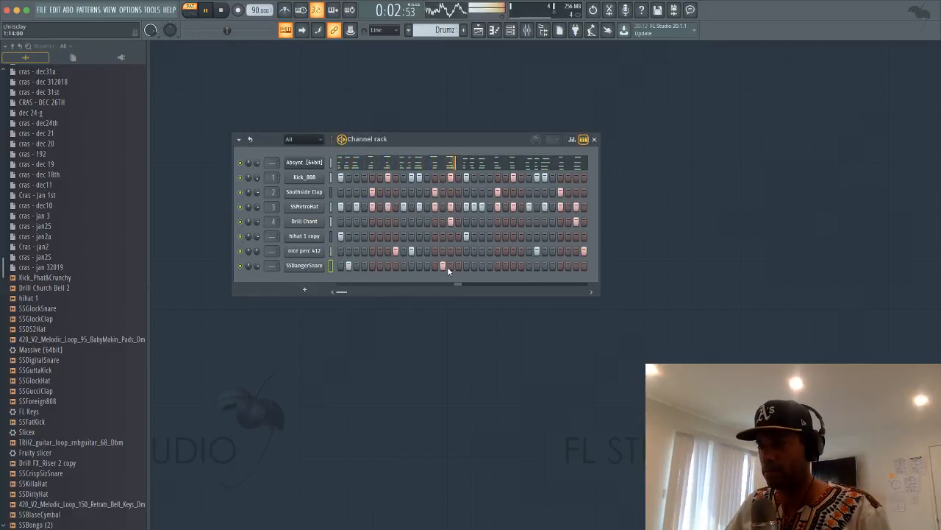
left_click(474, 266)
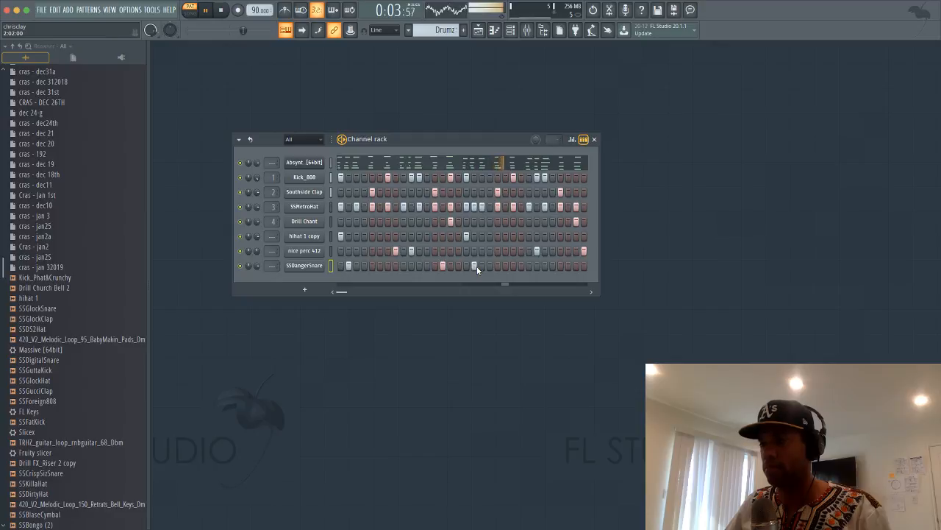
left_click(584, 266)
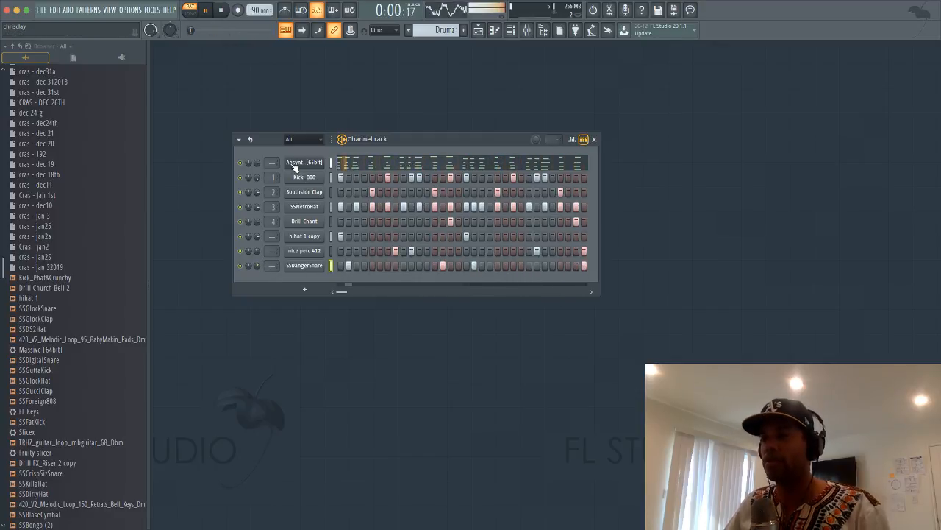
key("space")
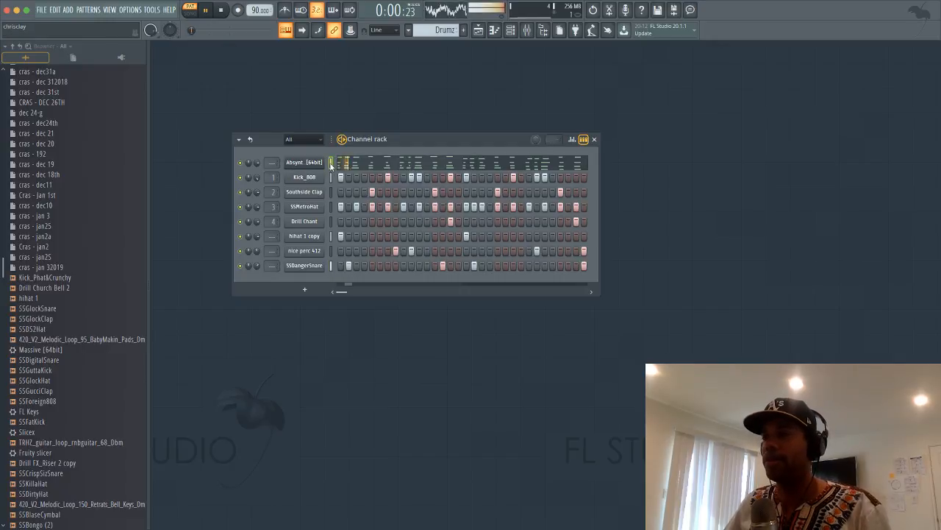
Open the Mixer, move it aside, and bring the channel rack back in front
key("F9")
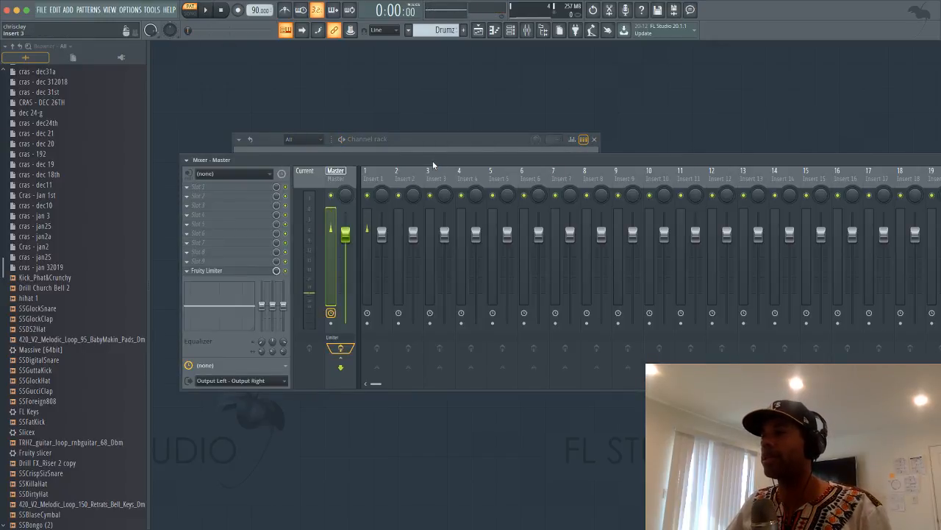
left_click_drag(433, 163, 446, 196)
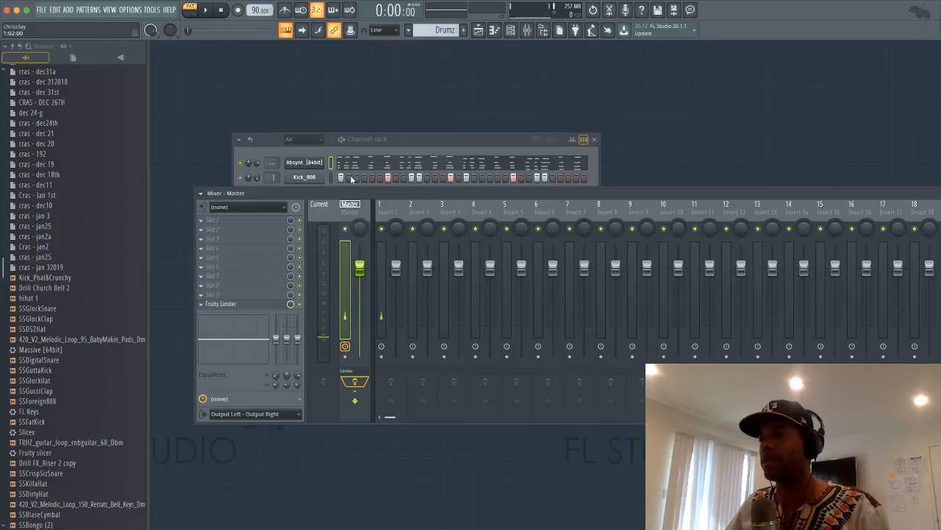
left_click(275, 140)
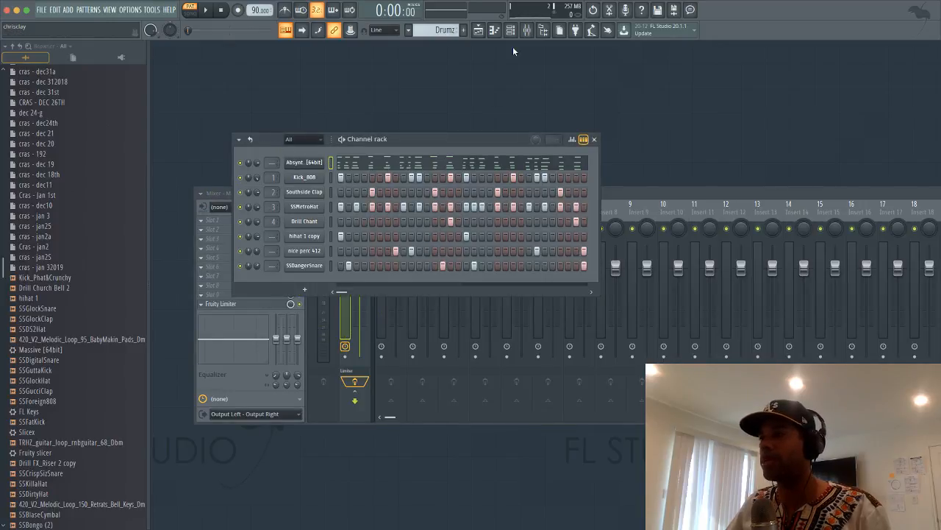
Open the Playlist arrangement and move it to the lower right, uncovering the channel rack
key("F6")
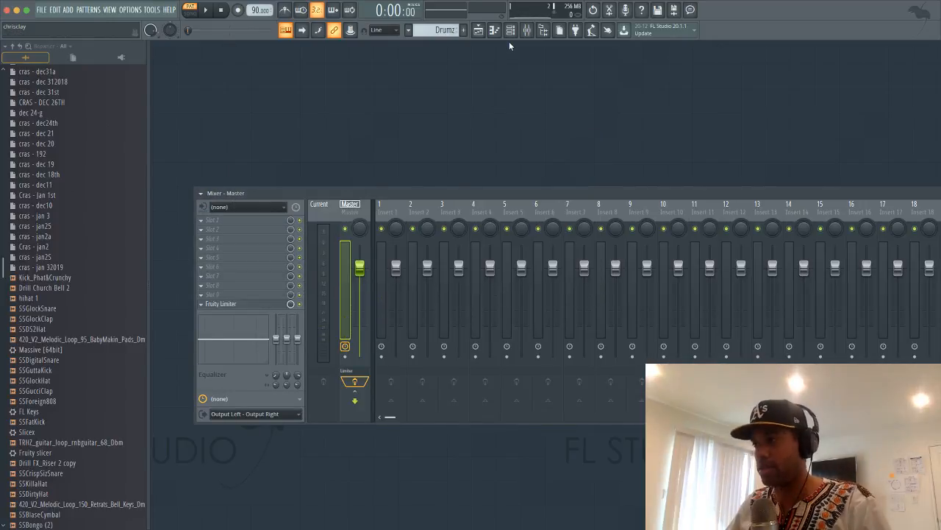
key("F6")
key("F5")
key("F5")
key("F5")
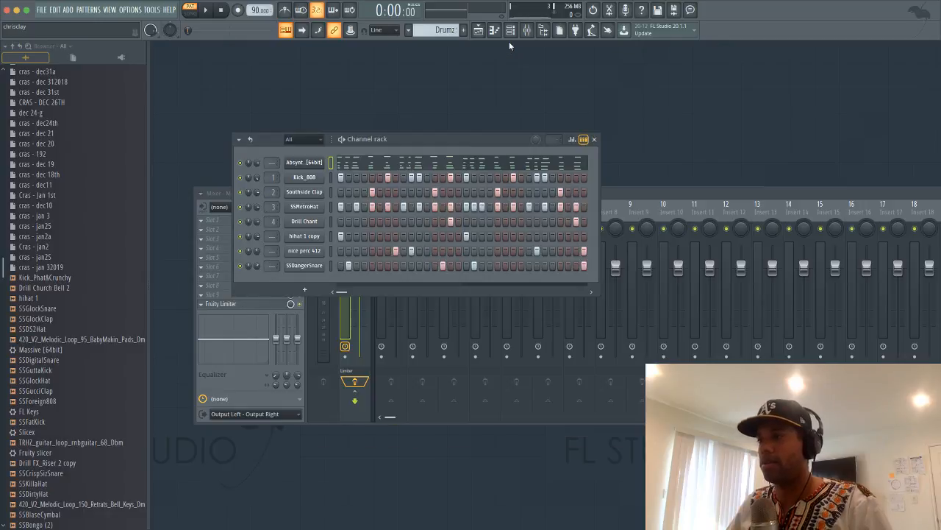
key("F5")
left_click_drag(549, 65, 662, 145)
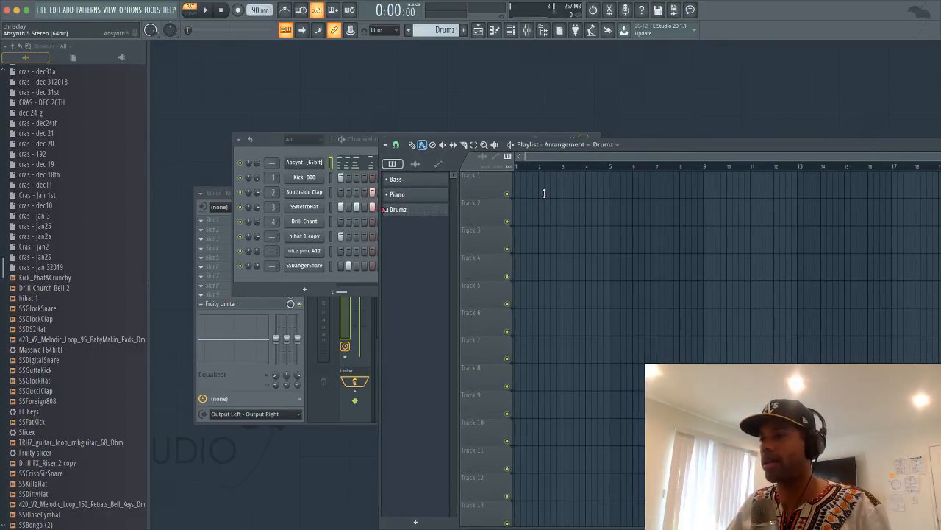
Route the Absynth channel to mixer insert 5
left_click(304, 163)
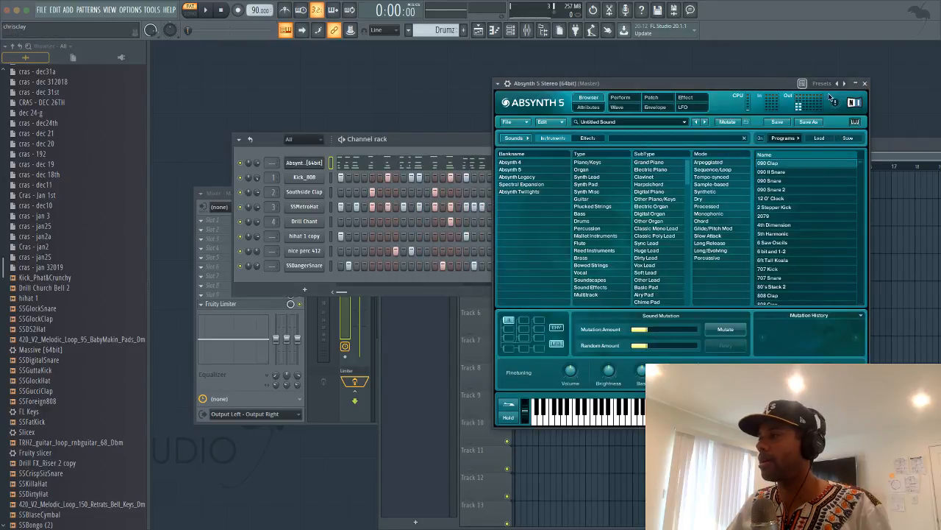
left_click(864, 84)
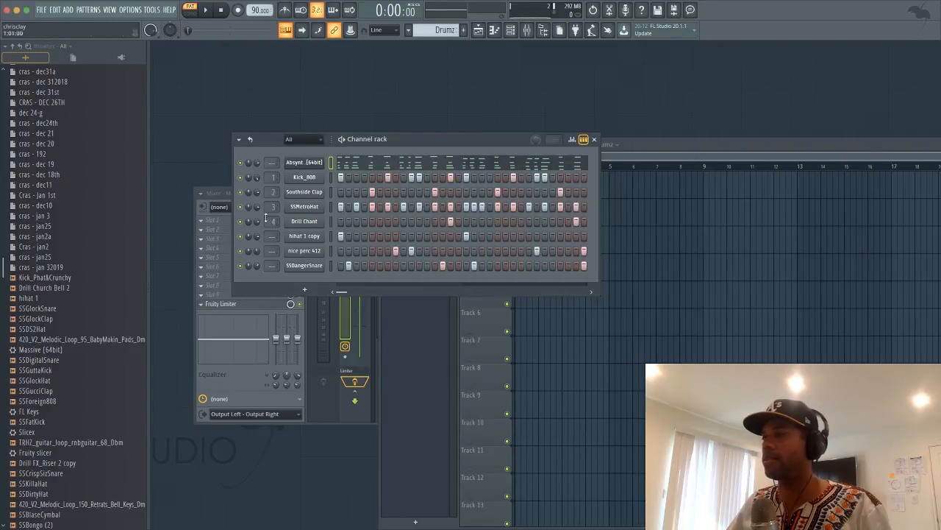
double_click(272, 163)
left_click_drag(272, 163, 272, 146)
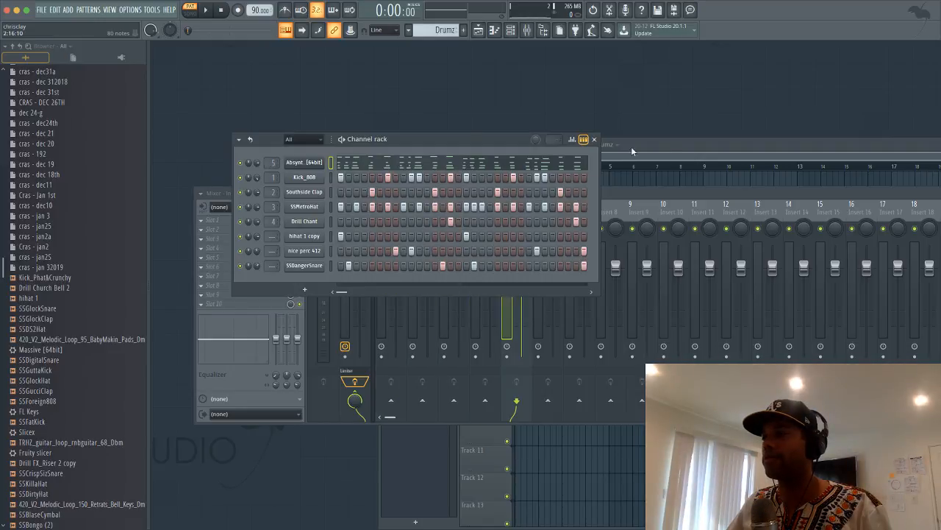
Glance at Track 1's options and the Absynth piano roll, then show Insert 5 in the lowered Mixer
left_click(673, 141)
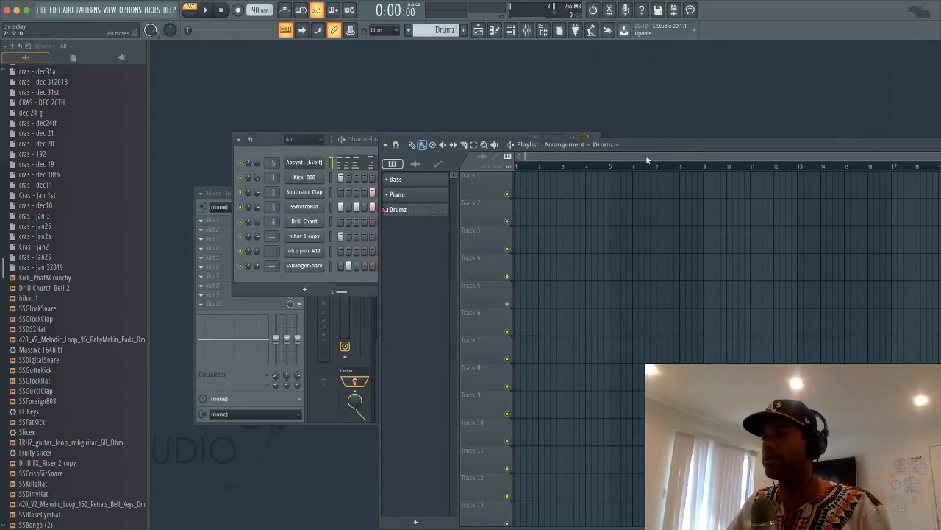
right_click(488, 190)
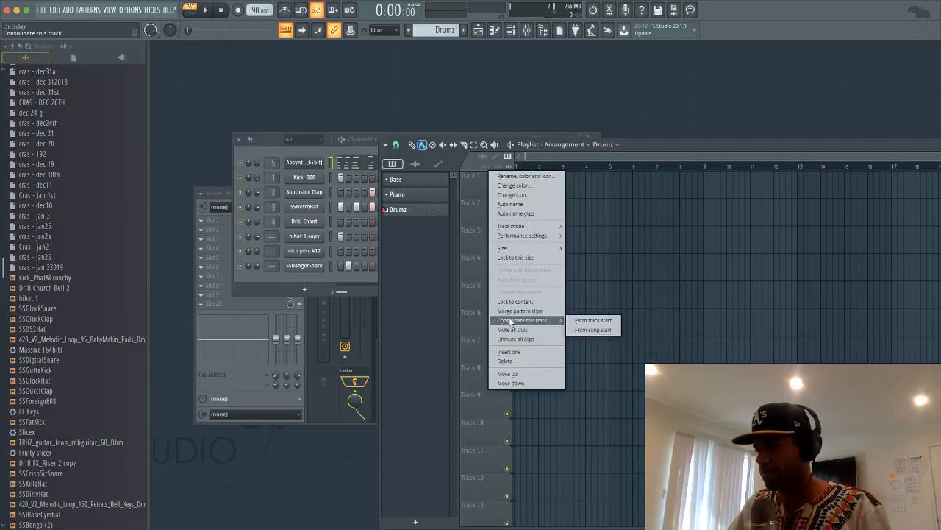
left_click(468, 183)
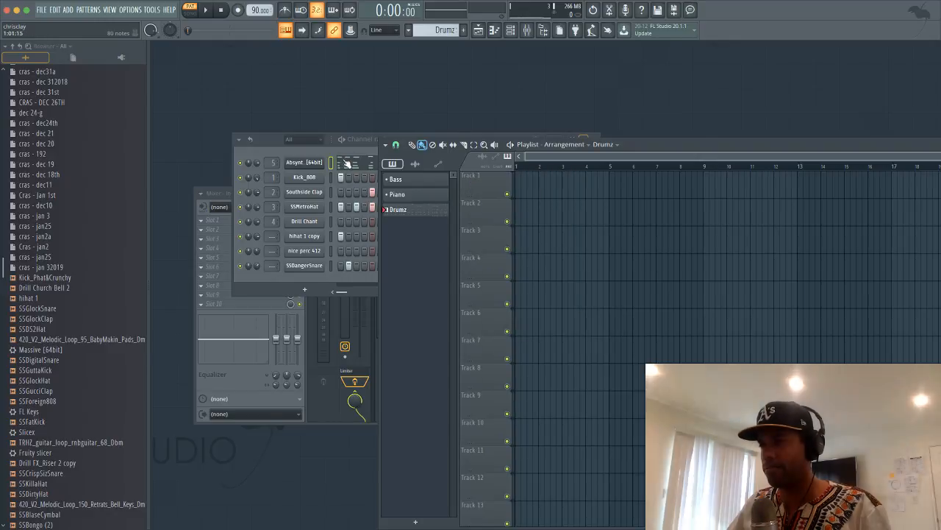
left_click(346, 161)
left_click(936, 45)
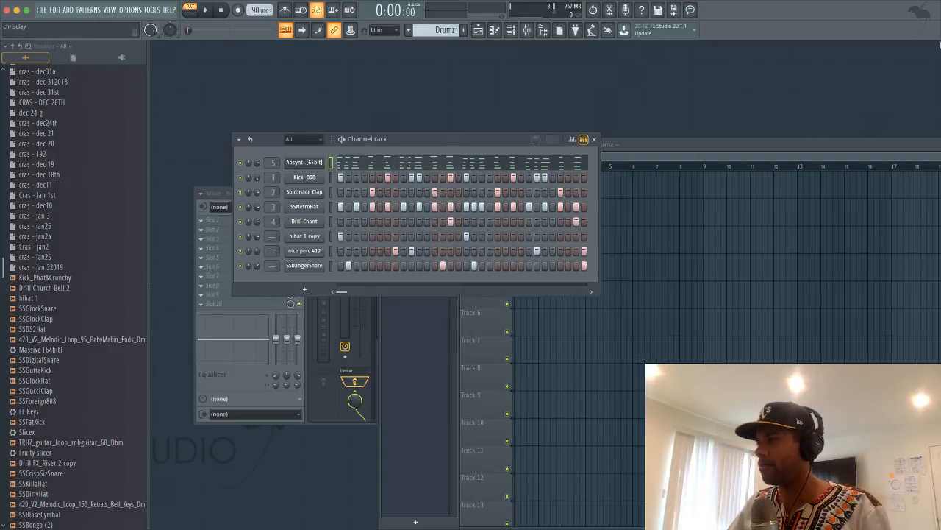
double_click(273, 162)
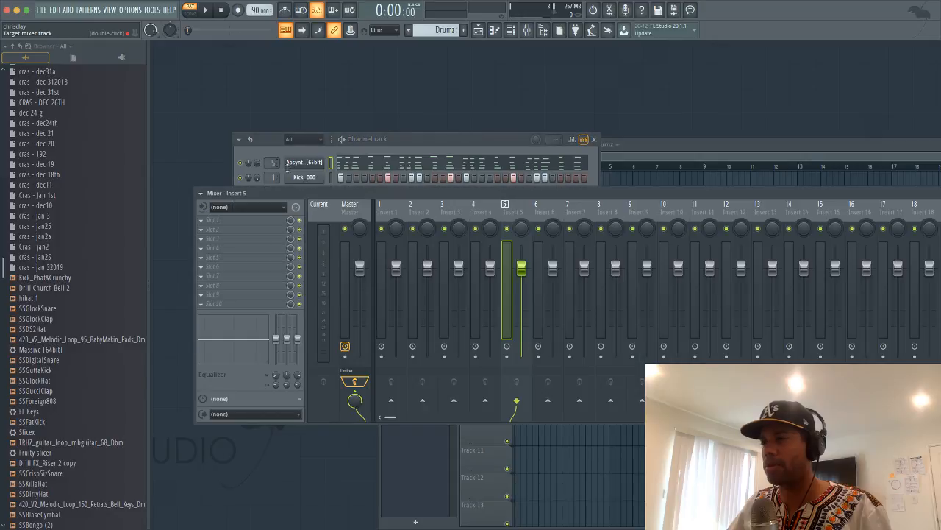
left_click_drag(561, 194, 544, 273)
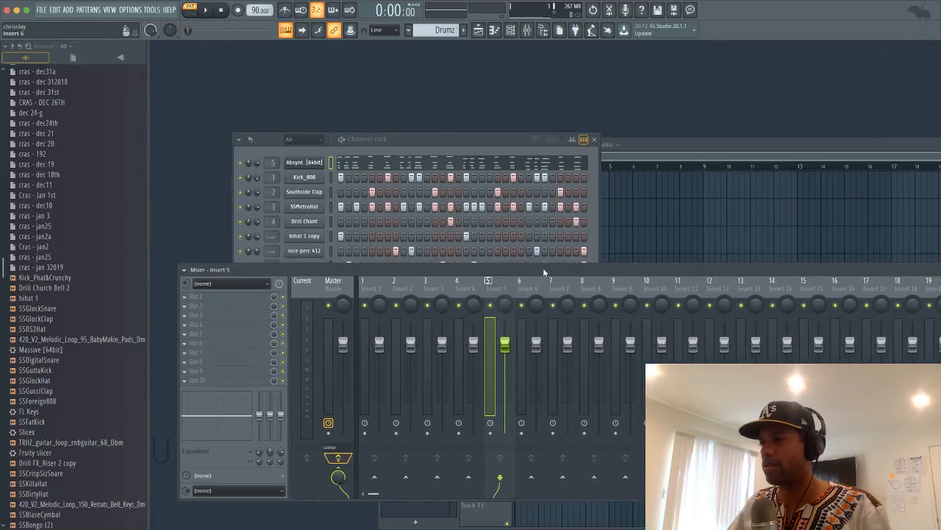
Open the Absynth instrument window and its channel options, then dismiss them
left_click(298, 162)
right_click(298, 161)
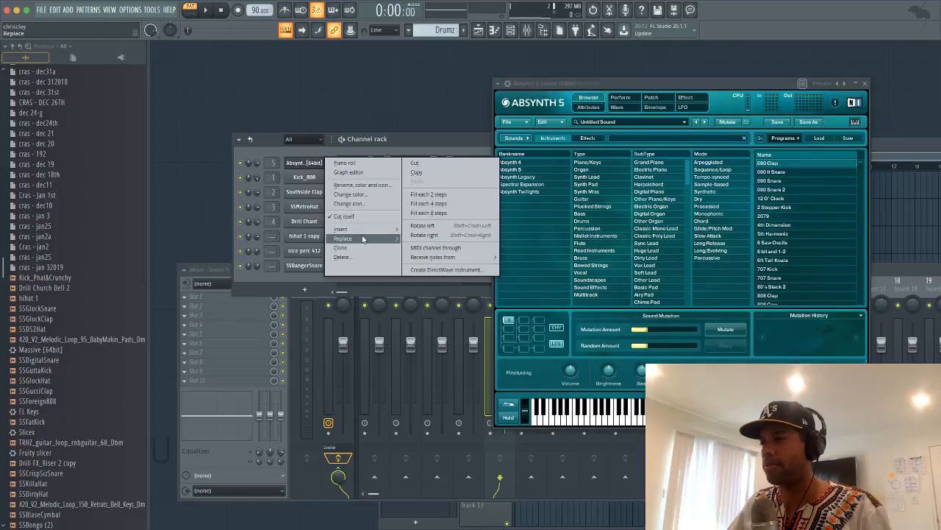
mouse_move(364, 232)
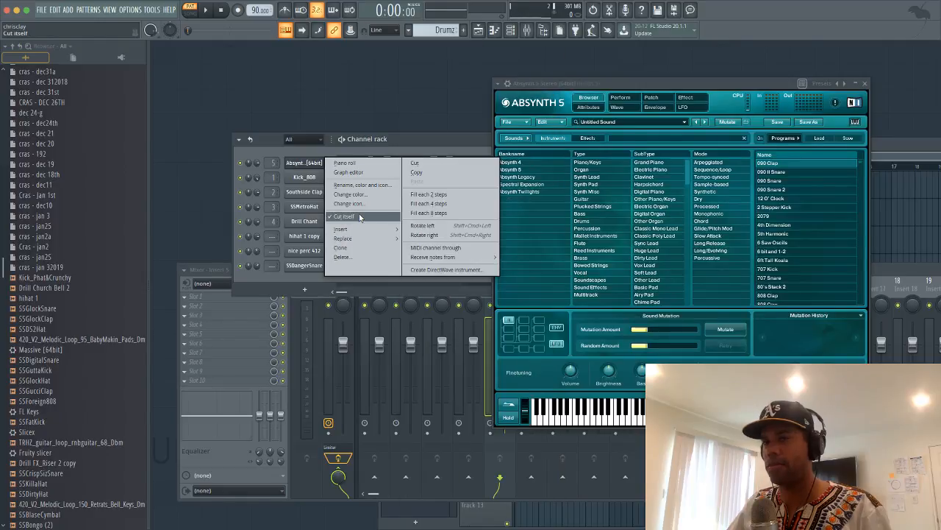
left_click(886, 149)
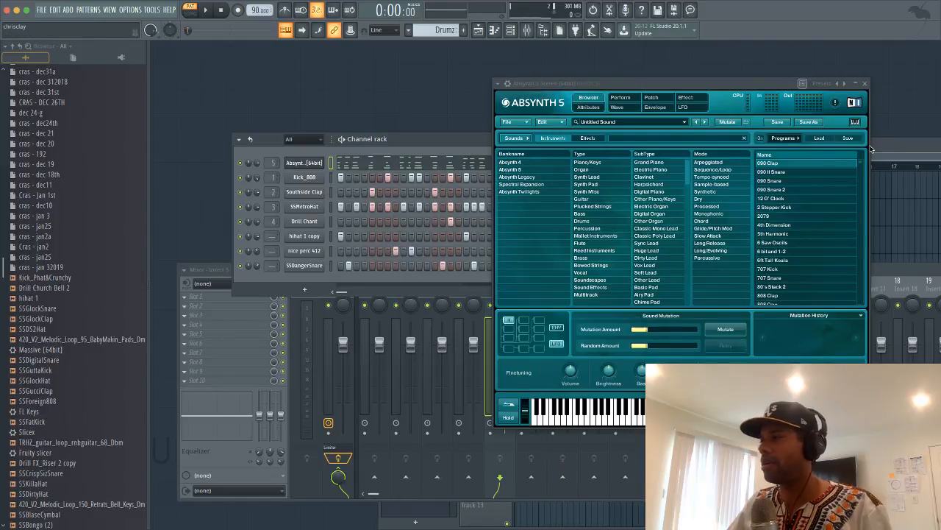
left_click(872, 150)
Play the beat briefly, close Absynth, and open Insert 5's first effect slot list
key("space")
left_click(865, 84)
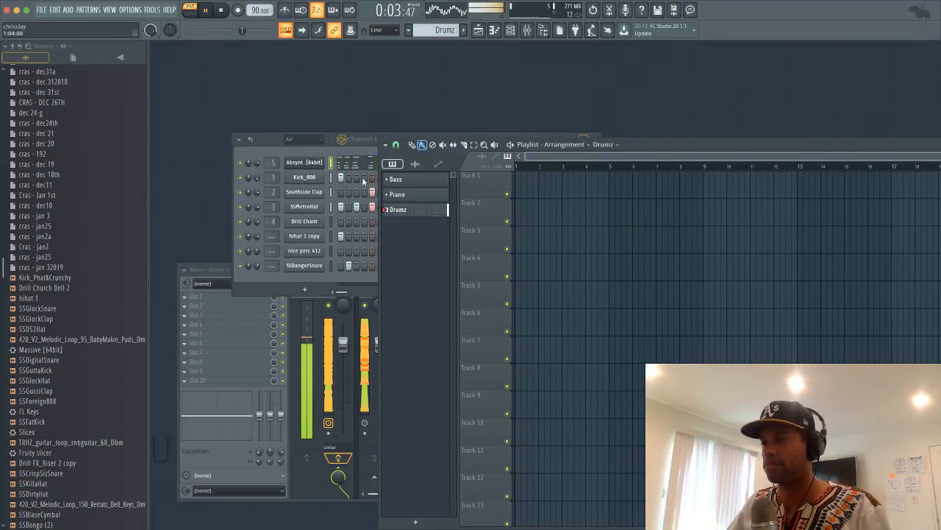
key("space")
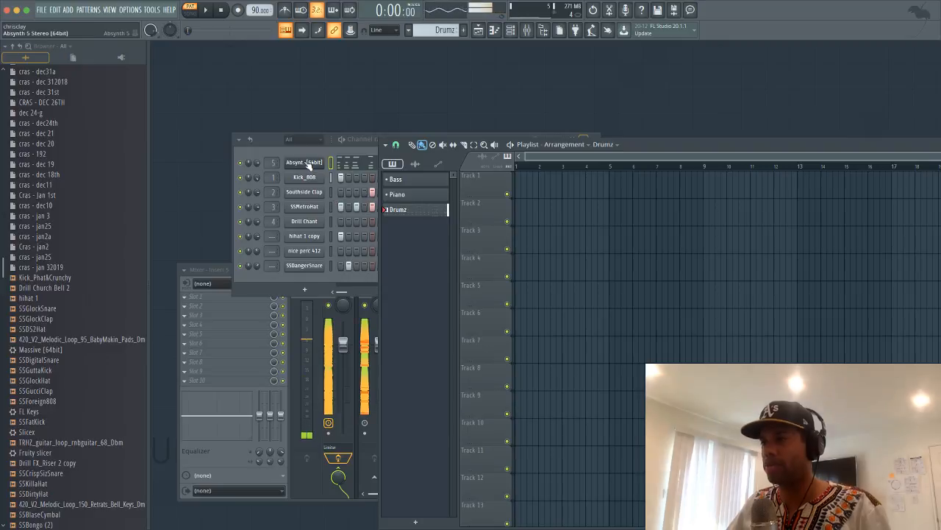
double_click(272, 163)
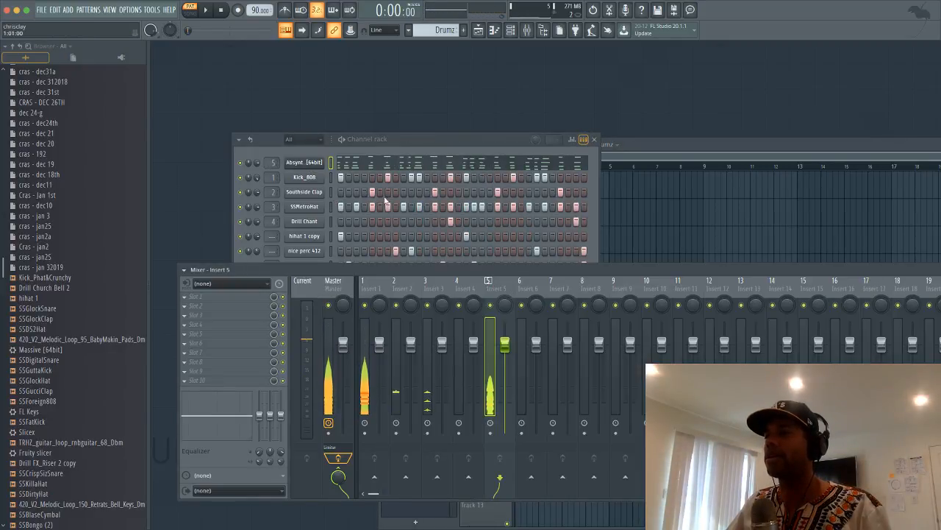
left_click(187, 297)
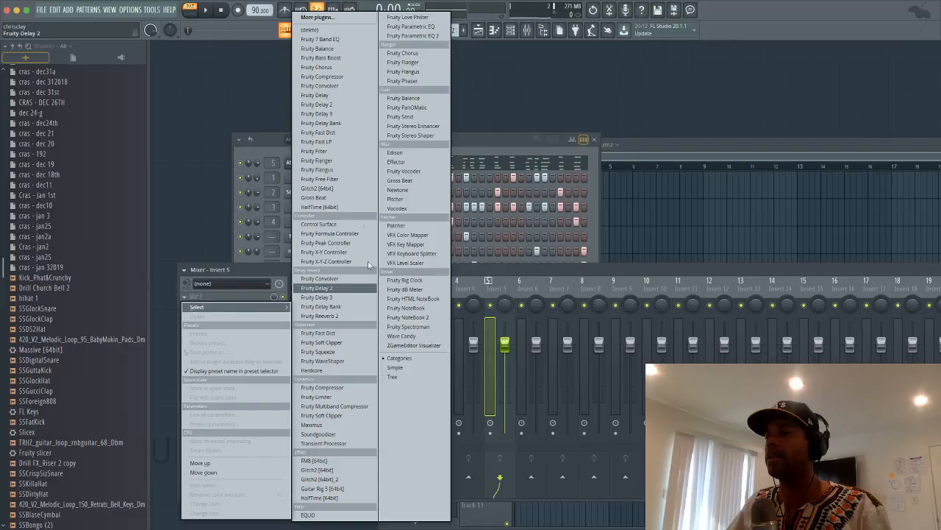
Load HalfTime onto mixer insert 5 at about 35% mix, then open the Absynth melody's piano roll
left_click(332, 207)
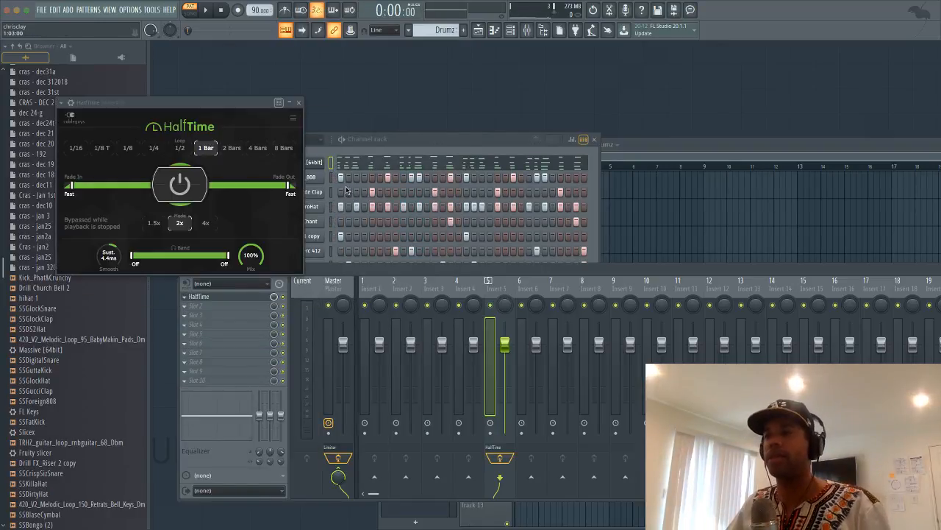
key("space")
left_click_drag(254, 255, 253, 303)
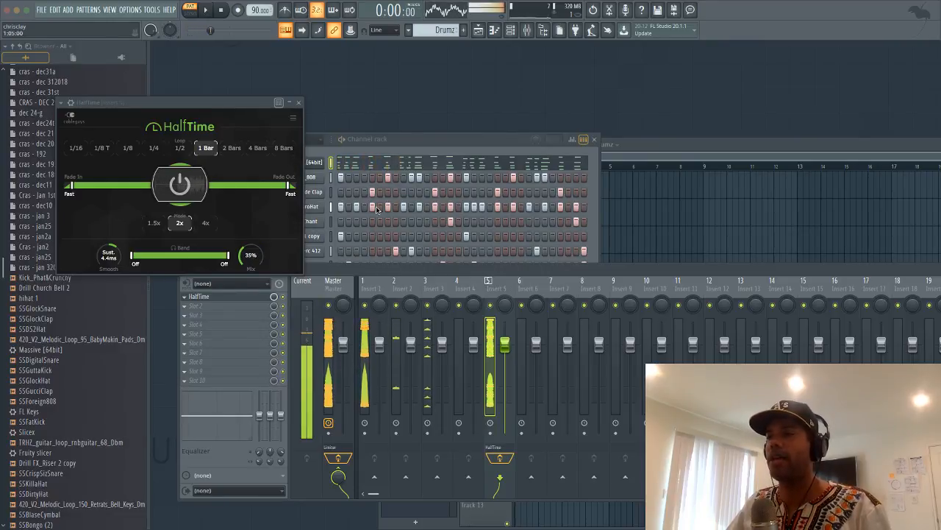
left_click(395, 158)
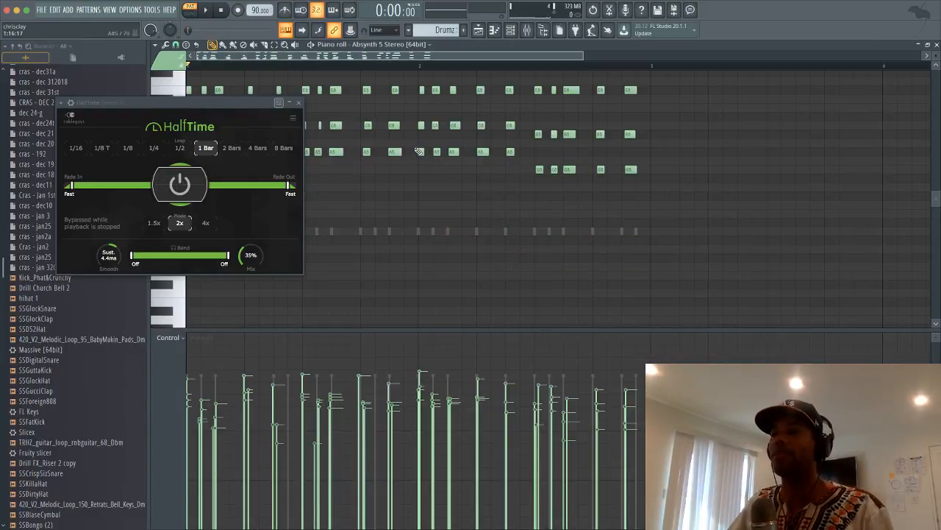
Play the melody through HalfTime, raise its mix back to 100%, and close the piano roll and HalfTime windows
key("space")
left_click_drag(251, 255, 250, 228)
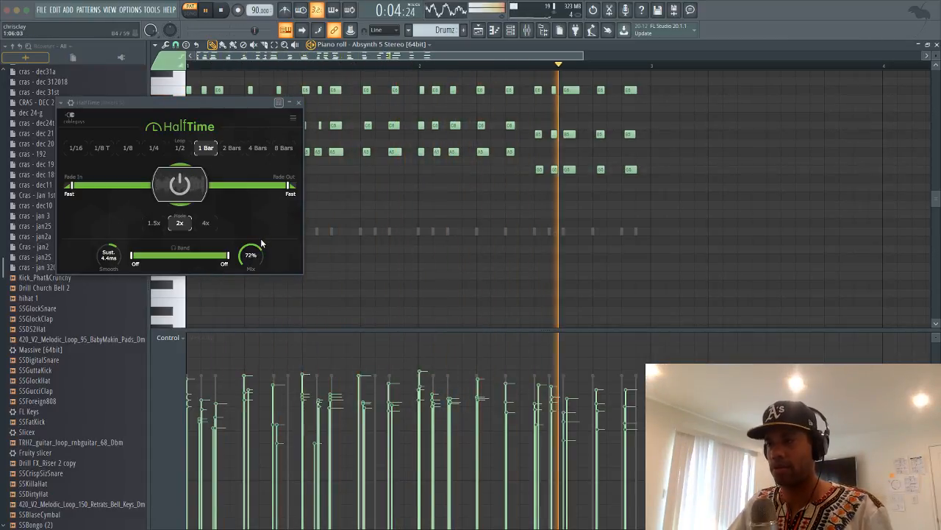
key("space")
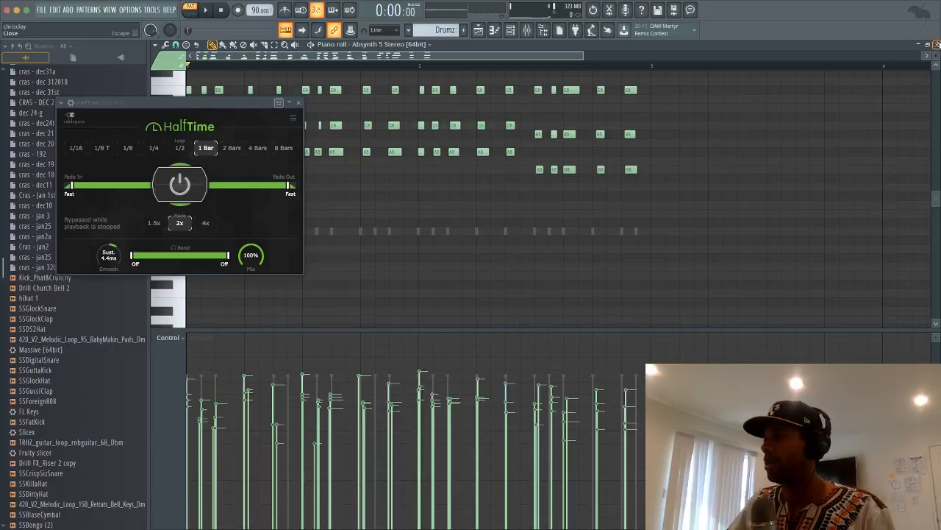
left_click(936, 45)
key("space")
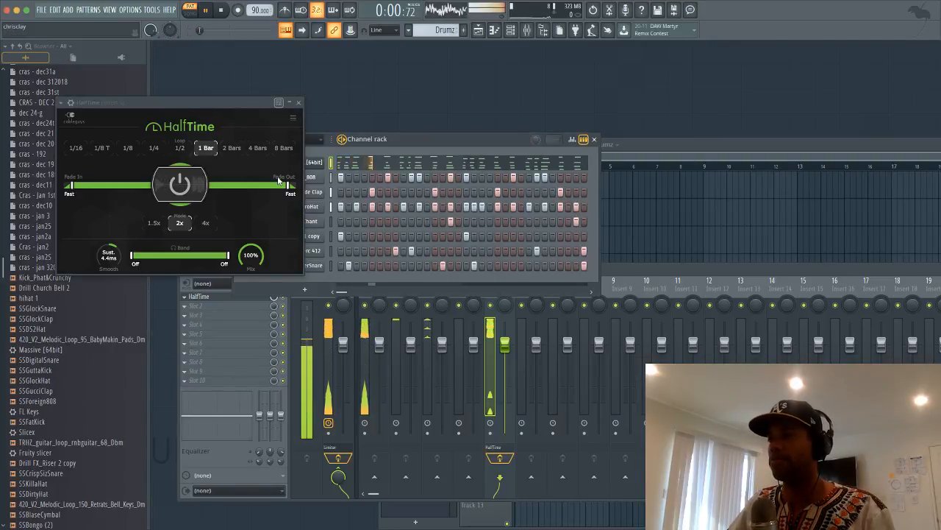
left_click(299, 103)
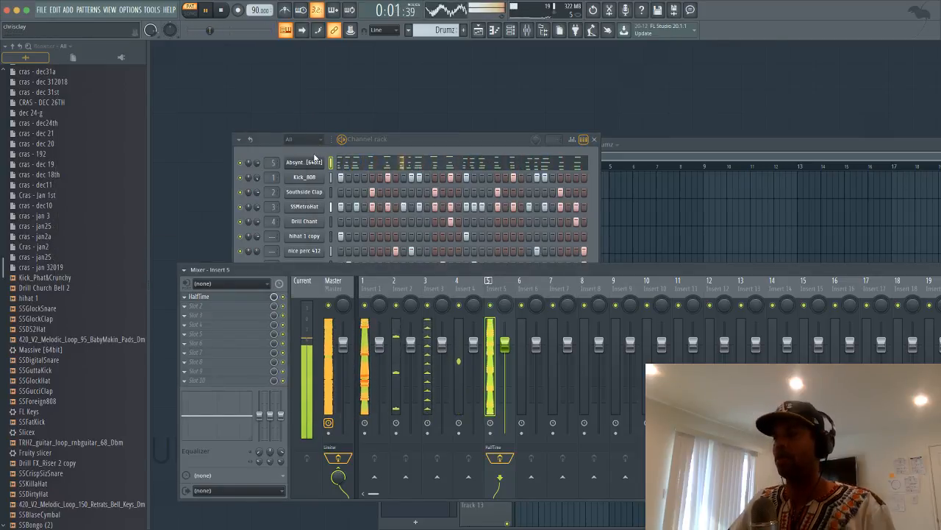
Clone the Absynth channel into Absynth #2 and close the clone's plugin window
key("space")
right_click(305, 163)
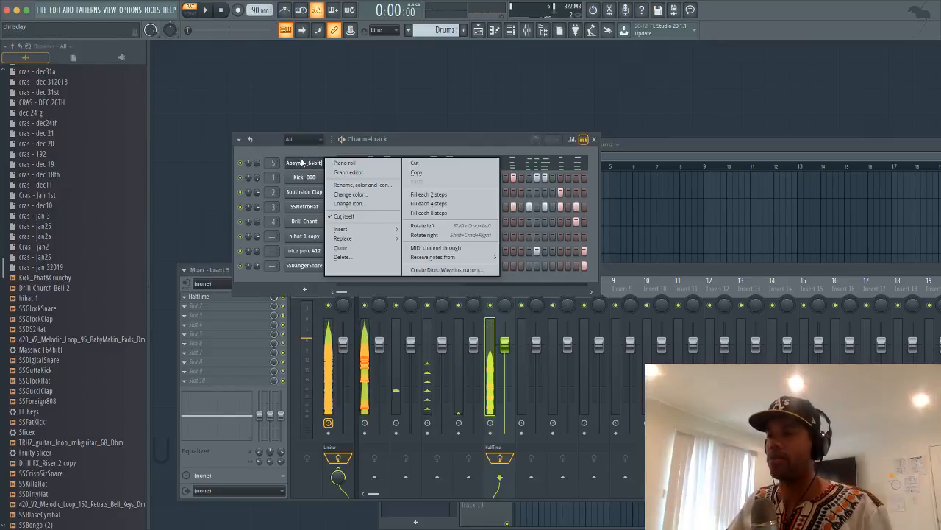
left_click(353, 247)
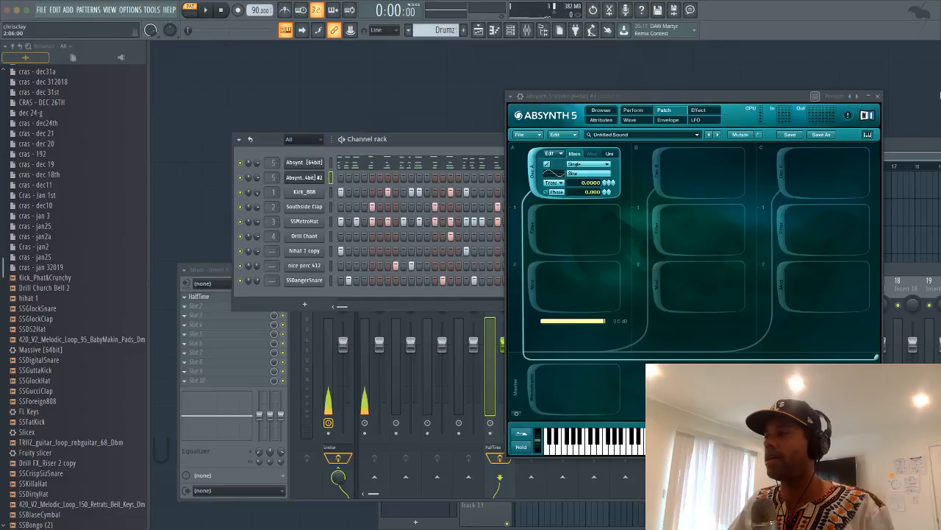
left_click(877, 97)
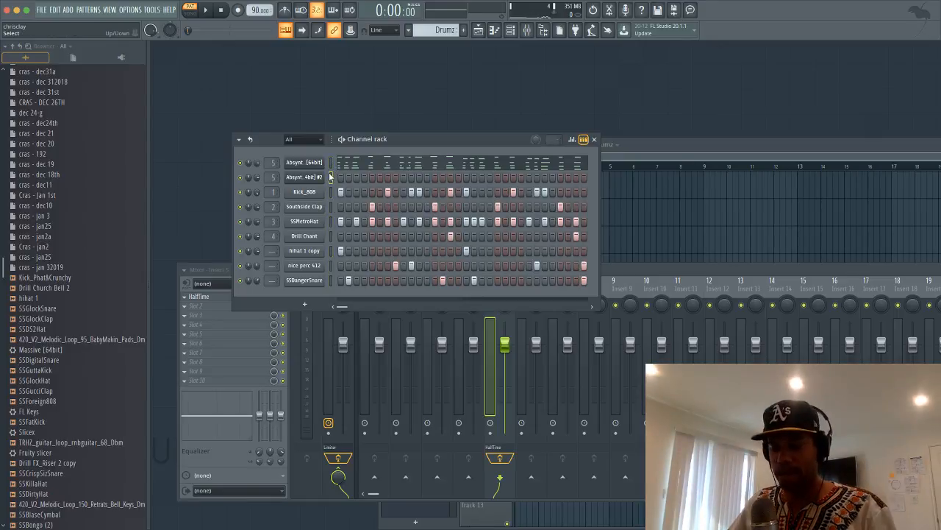
Show Absynth #2 on mixer insert 6, solo it, and play the beat with only it heard
left_click(331, 176)
scroll(273, 176, "up", 1)
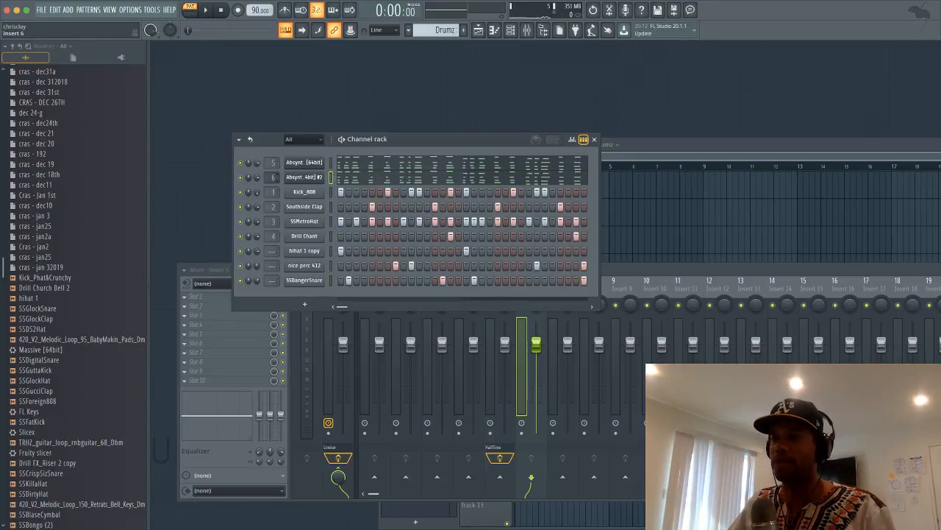
double_click(272, 176)
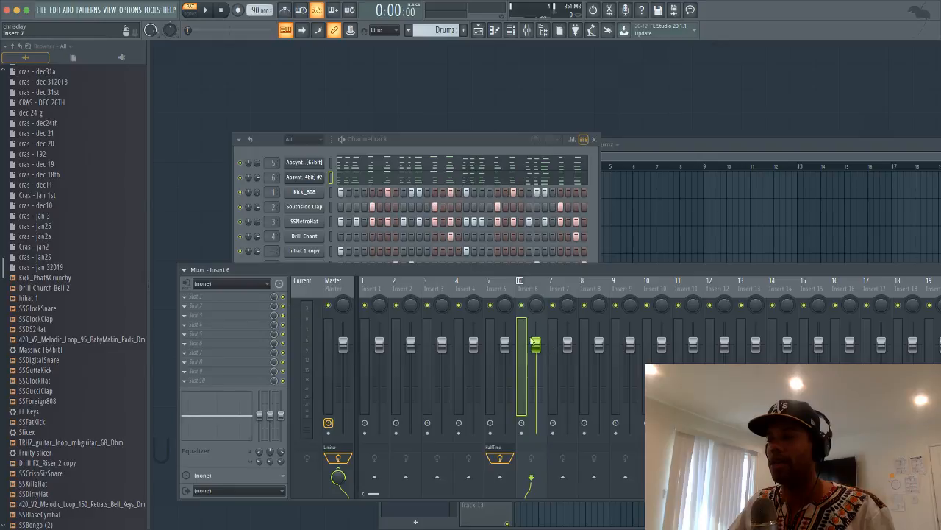
right_click(240, 178)
left_click(246, 188)
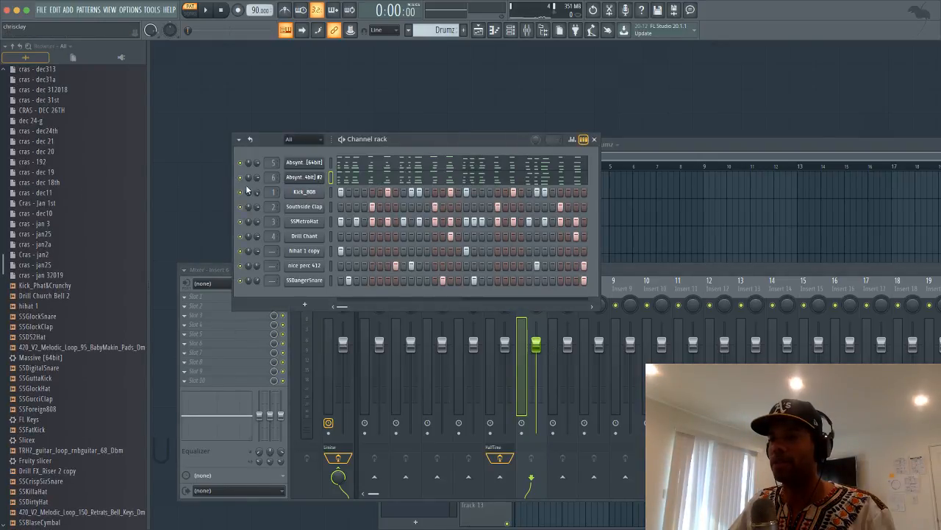
key("space")
key("space")
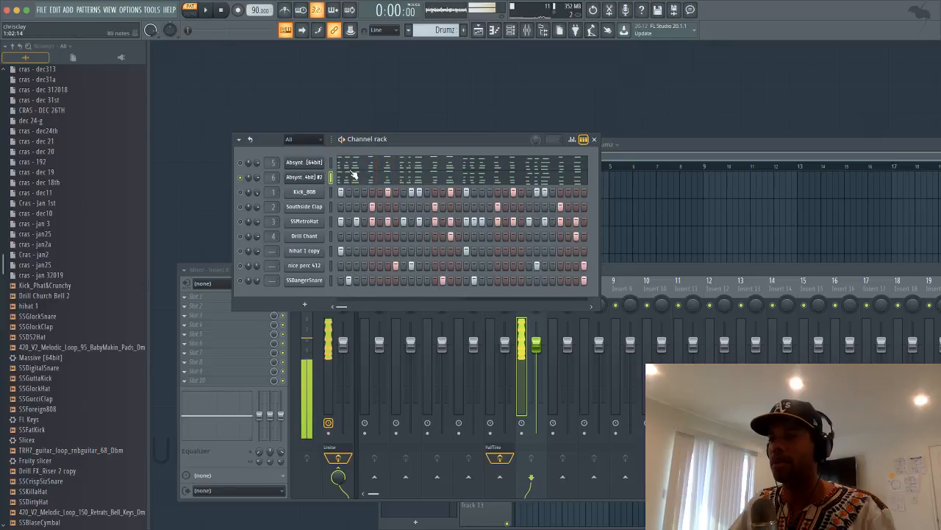
left_click(358, 180)
scroll(358, 182, "up", 3)
key("space")
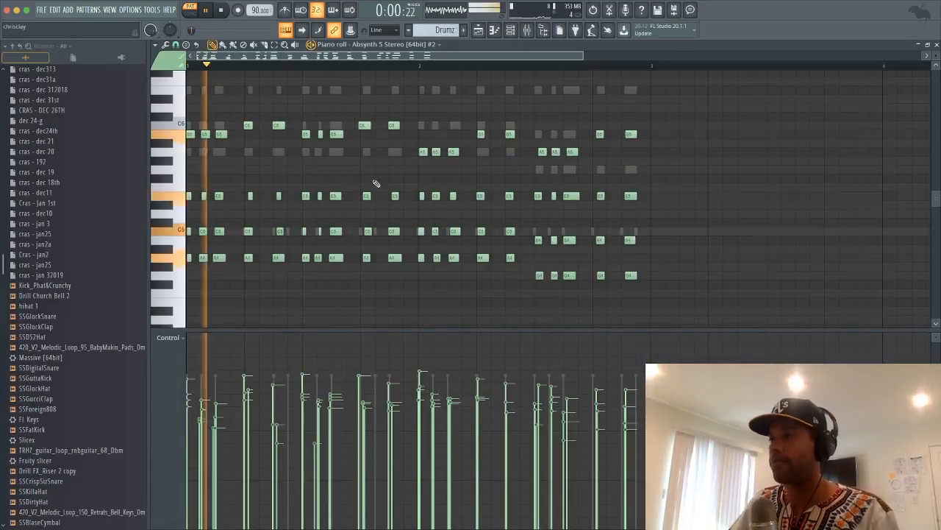
left_click(937, 45)
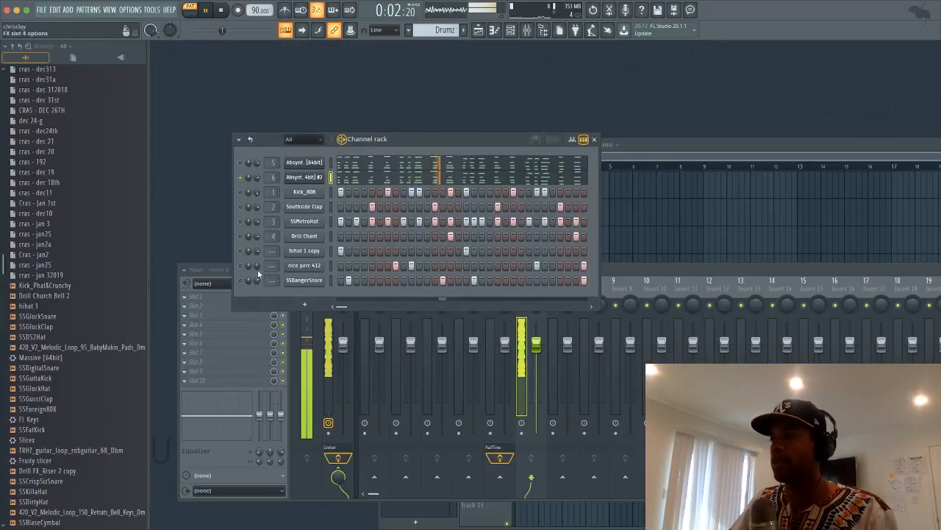
key("space")
right_click(295, 182)
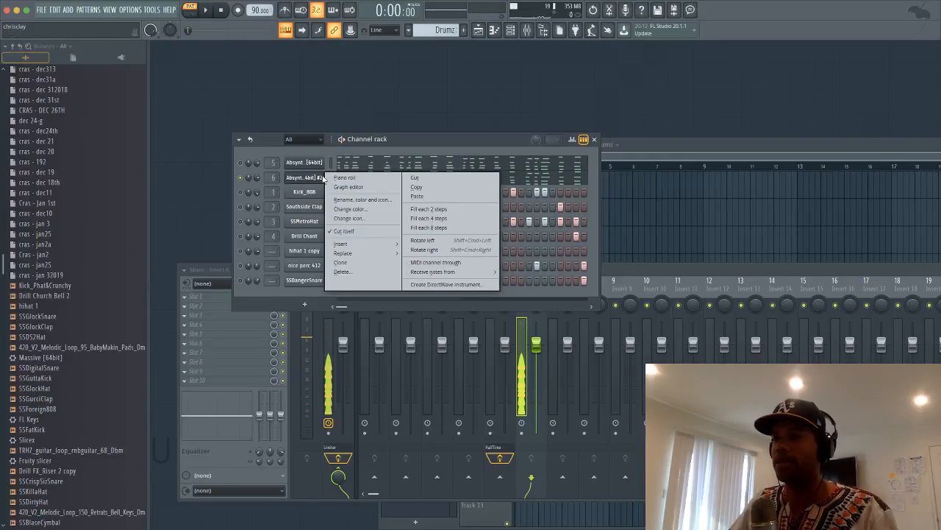
left_click(361, 180)
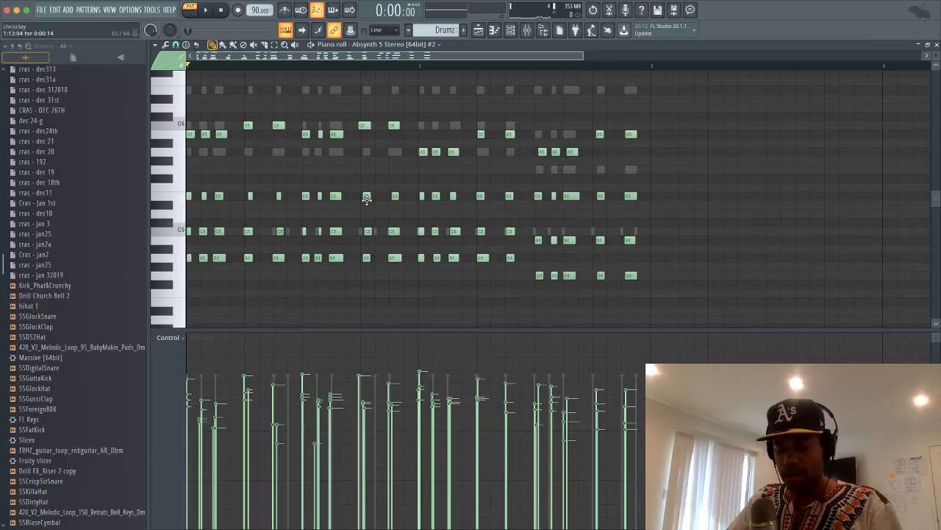
key("space")
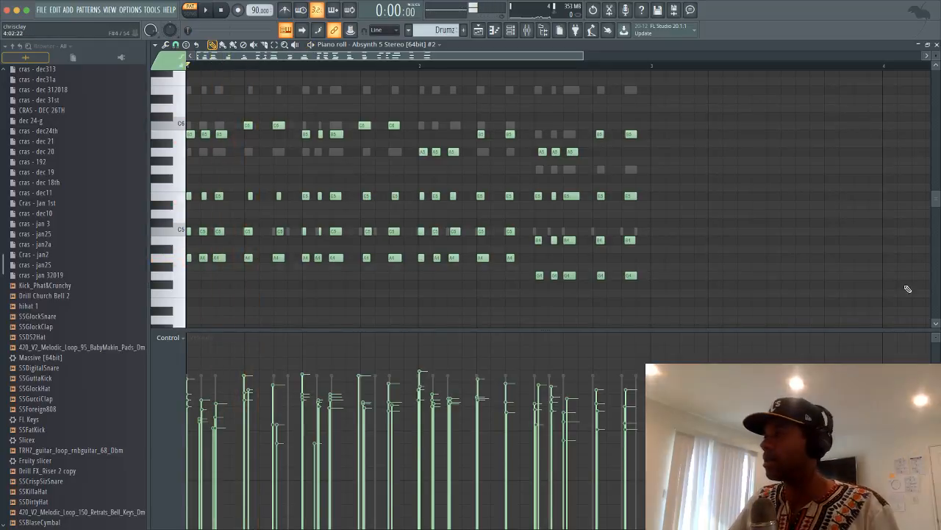
left_click(937, 45)
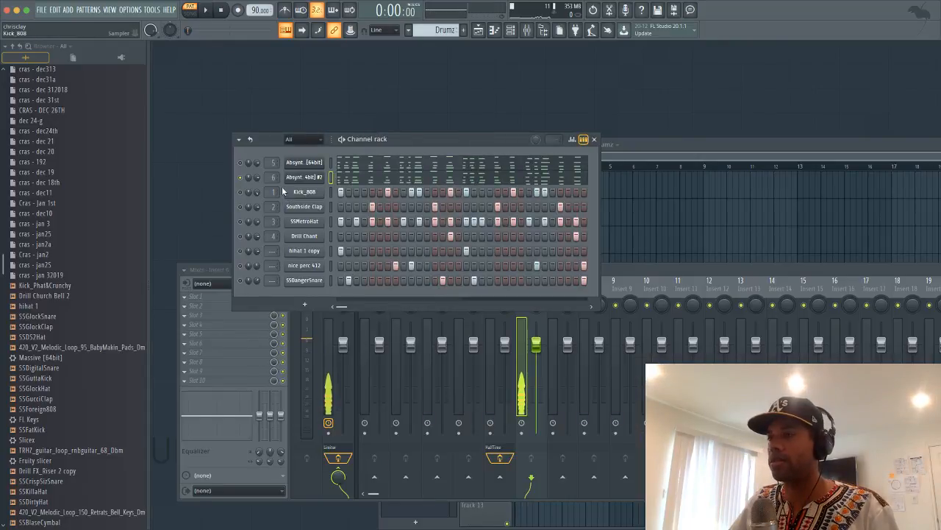
Rename the second Absynth channel to 'hook version'
right_click(322, 177)
left_click(346, 200)
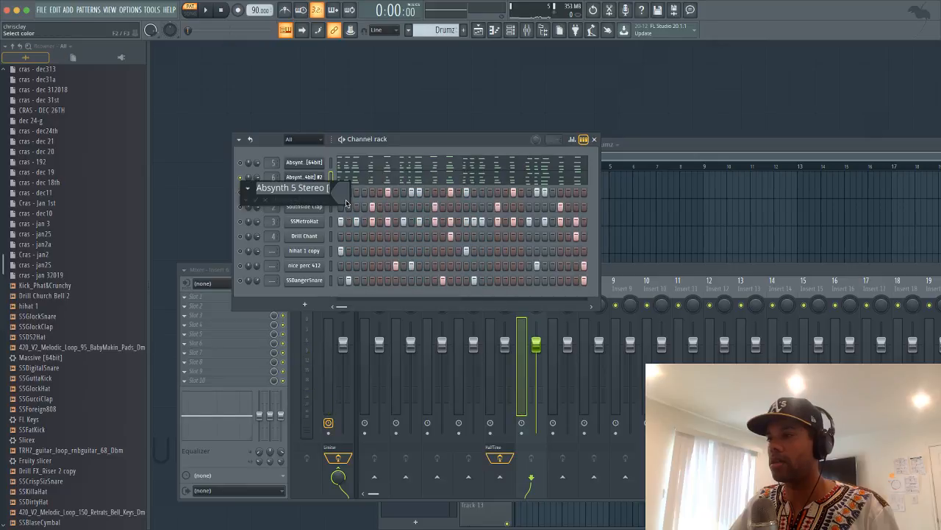
type("hook version")
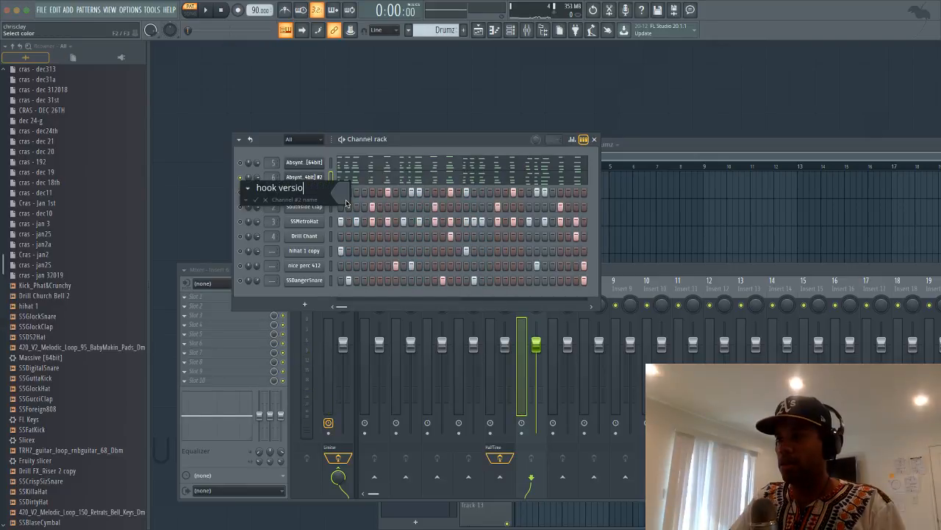
key("Return")
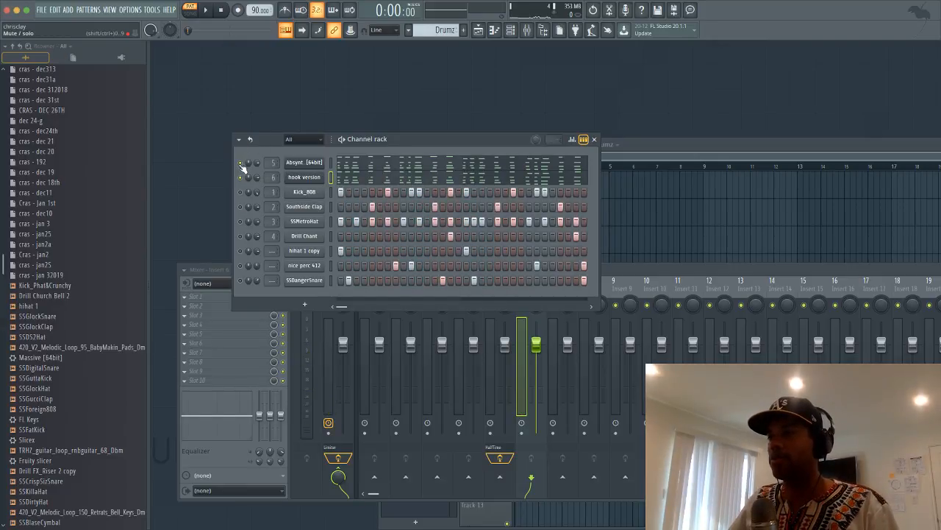
key("space")
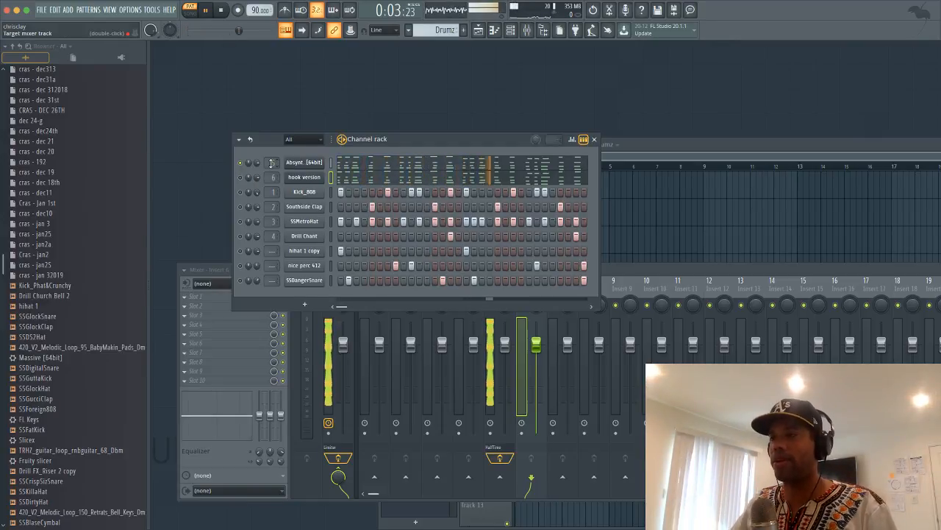
Rename the first Absynth channel to 'verse version'
right_click(316, 162)
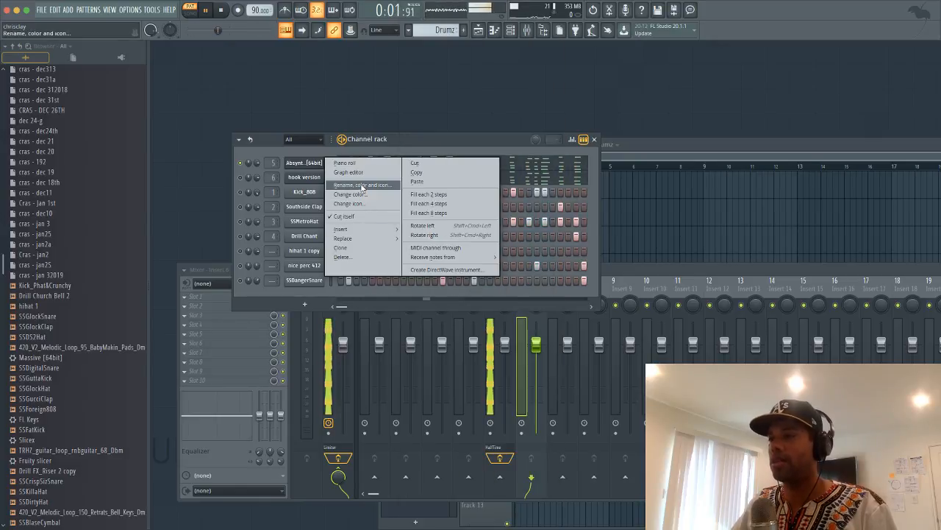
left_click(360, 185)
type("verse version")
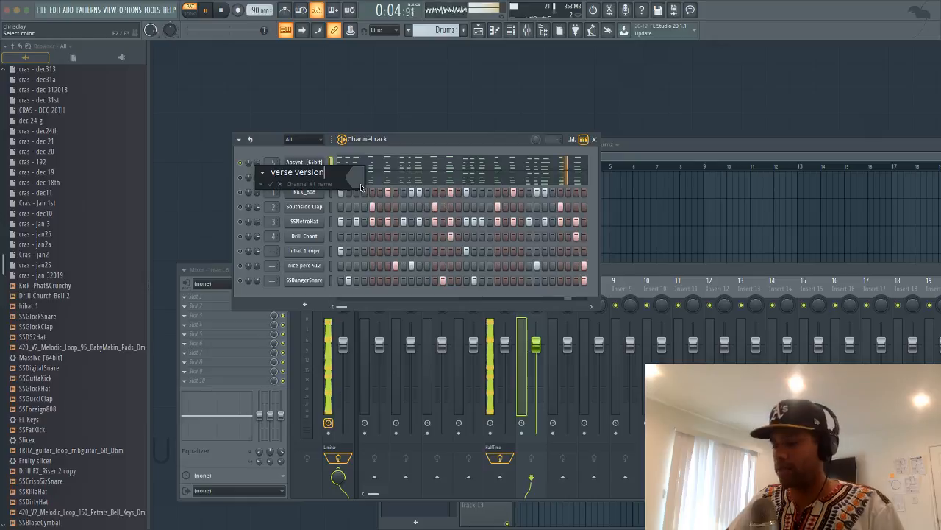
key("Return")
key("space")
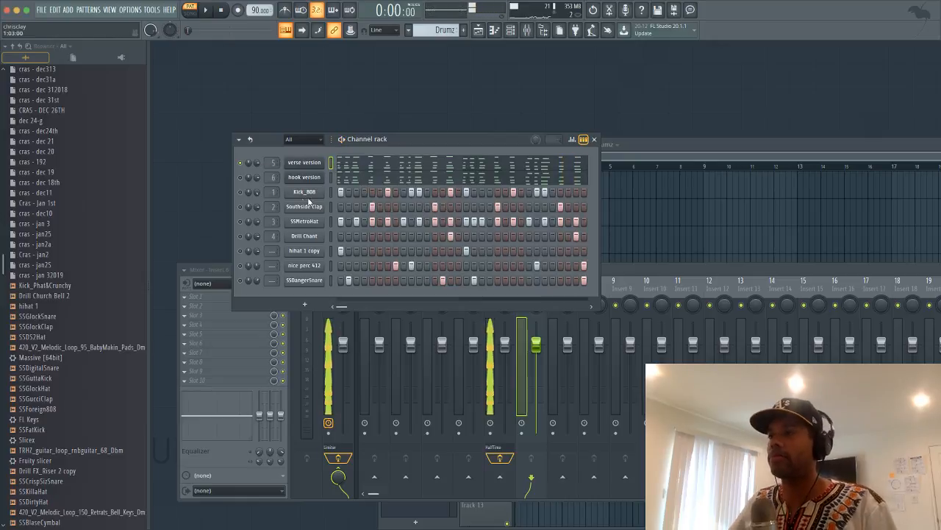
Unsolo the channels so every channel in the rack plays again
right_click(241, 198)
left_click(245, 203)
right_click(241, 196)
left_click(247, 203)
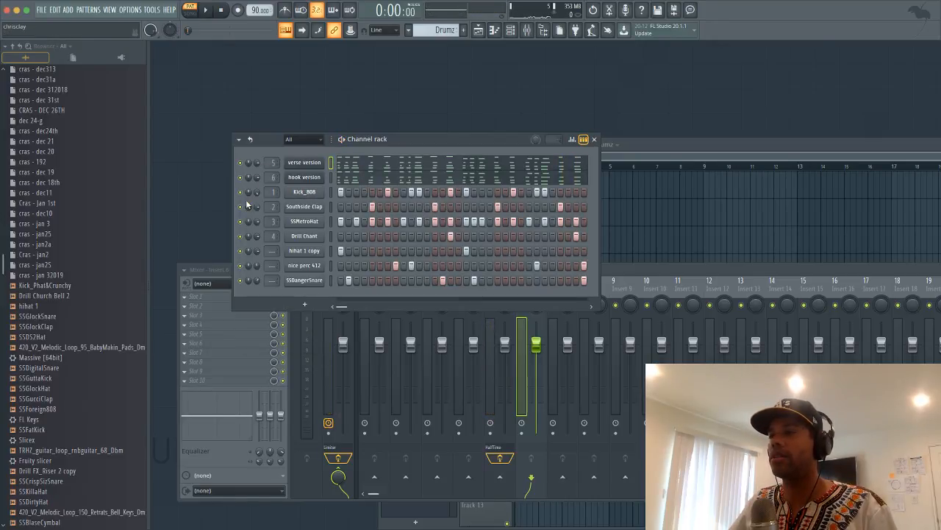
left_click(631, 145)
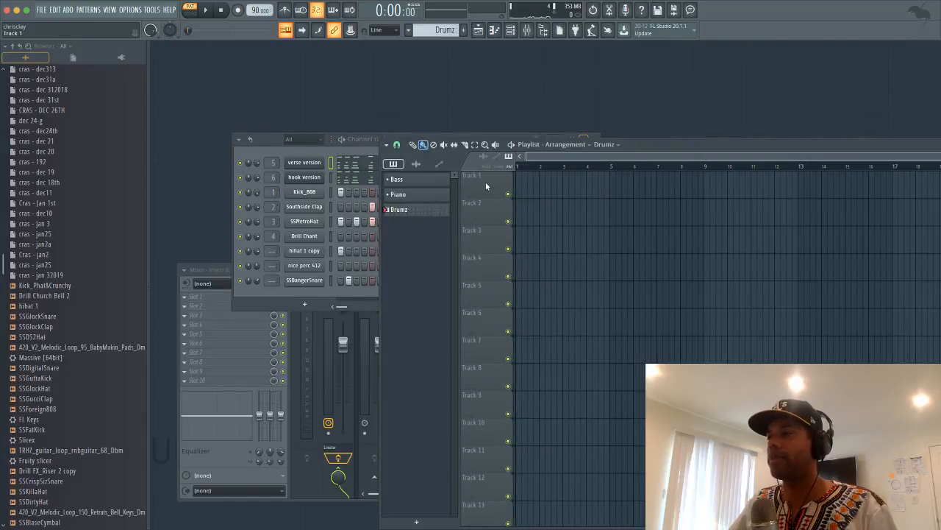
Drag the Drumz pattern onto Track 1 at bar 1, spanning two bars, and check its notes
left_click_drag(277, 138, 229, 108)
left_click(725, 222)
left_click_drag(735, 220, 523, 177)
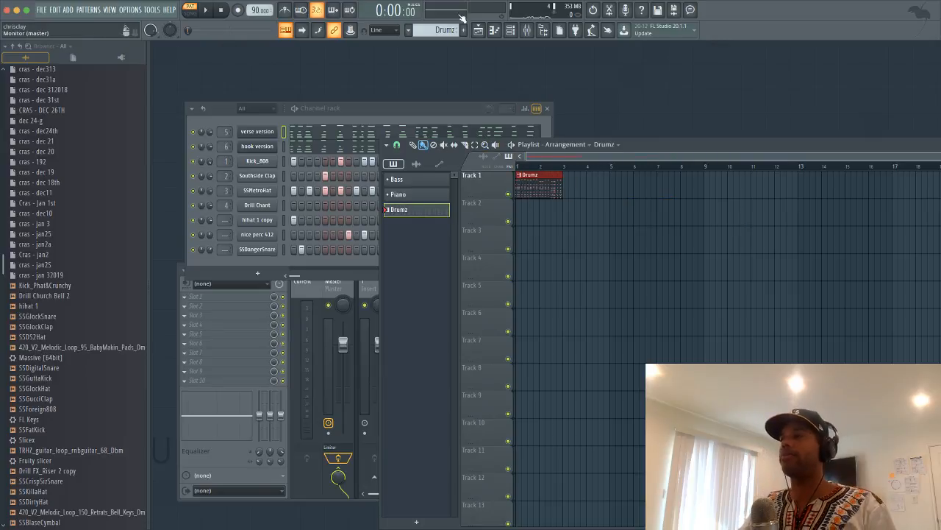
left_click(414, 108)
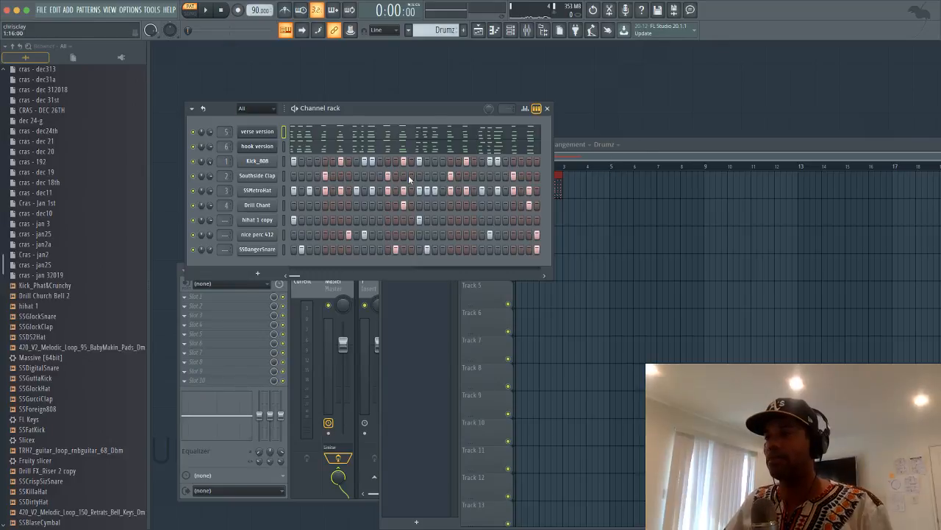
left_click(664, 148)
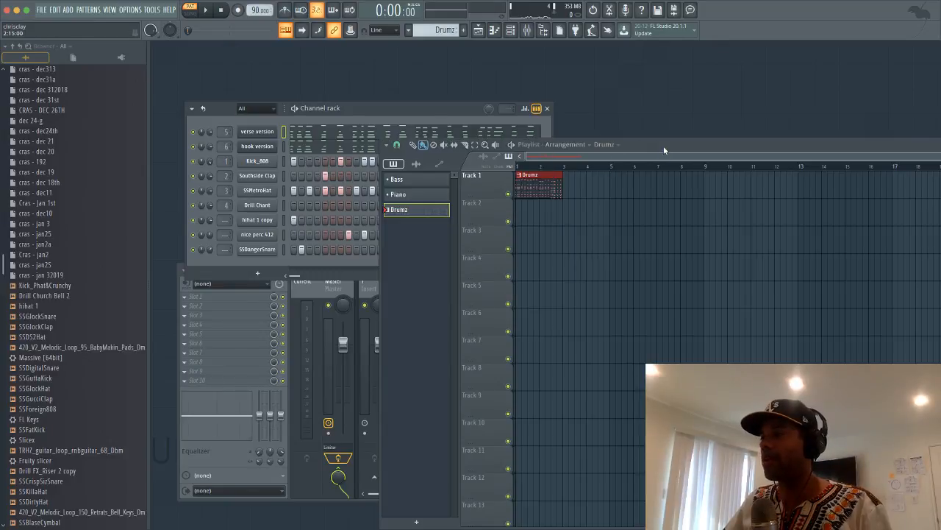
left_click(522, 176)
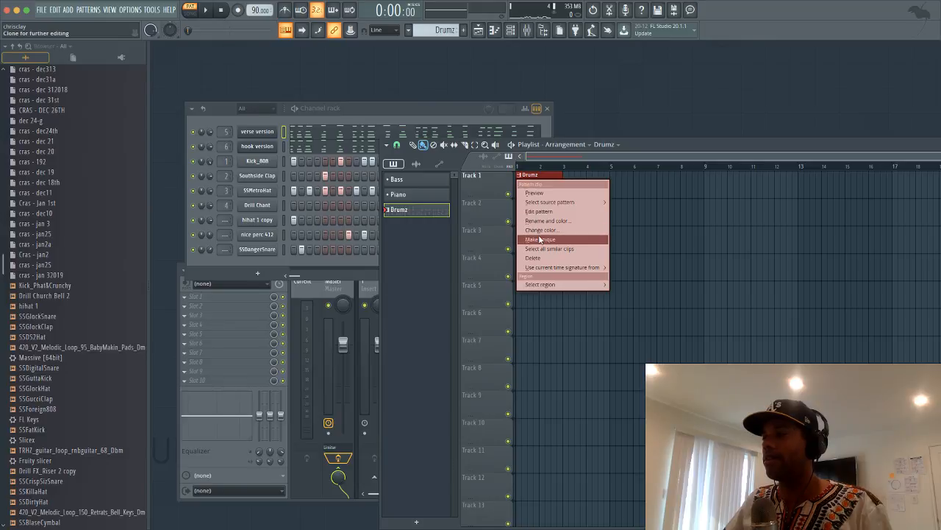
left_click(495, 178)
double_click(537, 182)
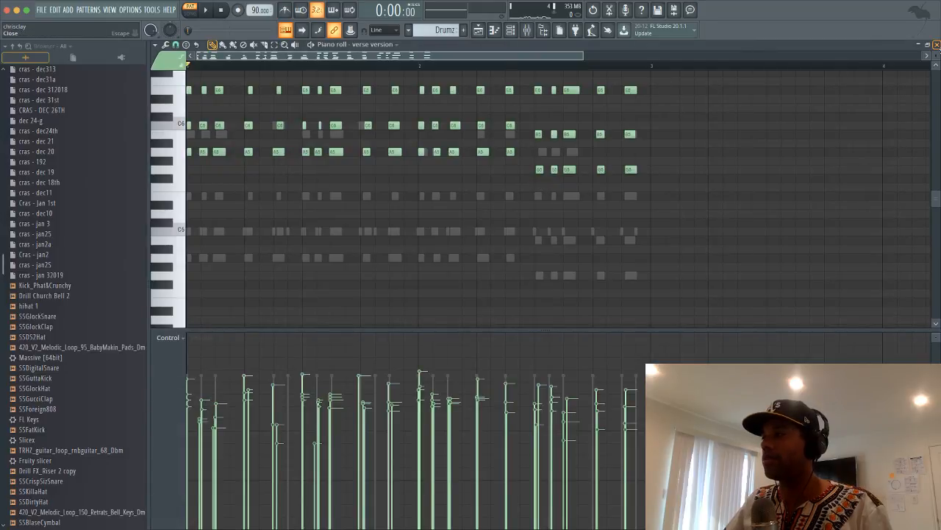
left_click(937, 45)
left_click(657, 147)
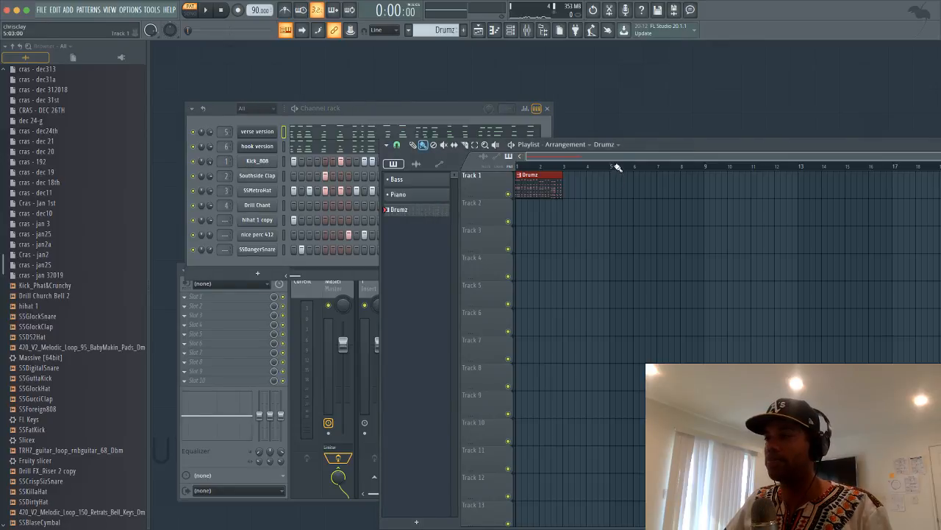
Split the Drumz pattern by channel and lay the nine patterns on Tracks 3–11
right_click(403, 210)
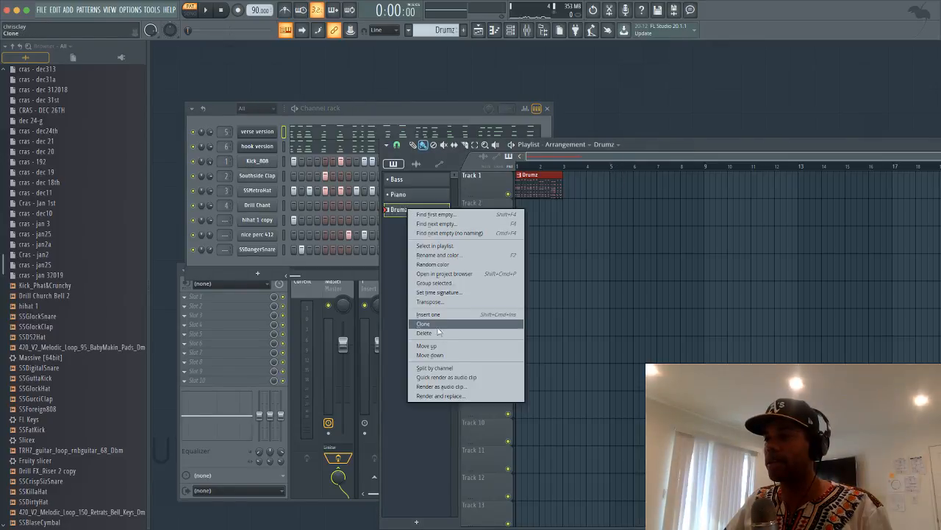
left_click(451, 367)
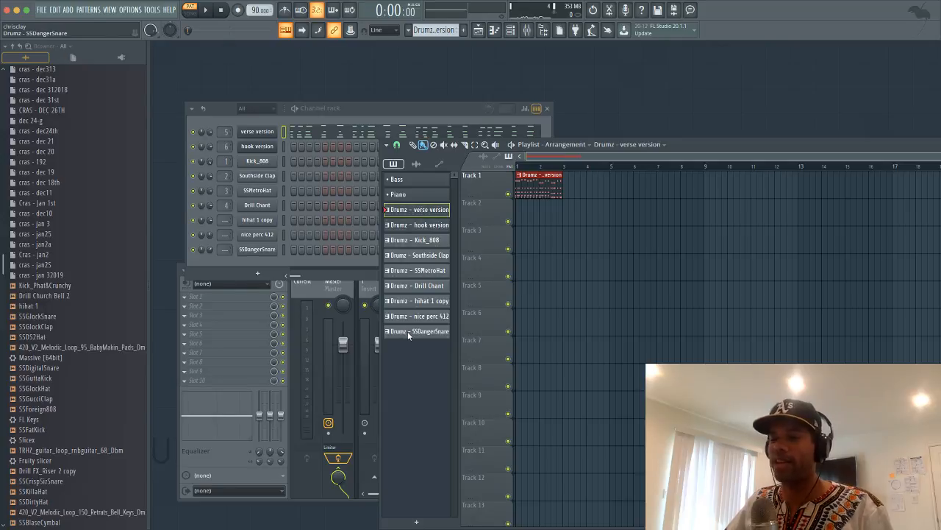
left_click(407, 331, "shift")
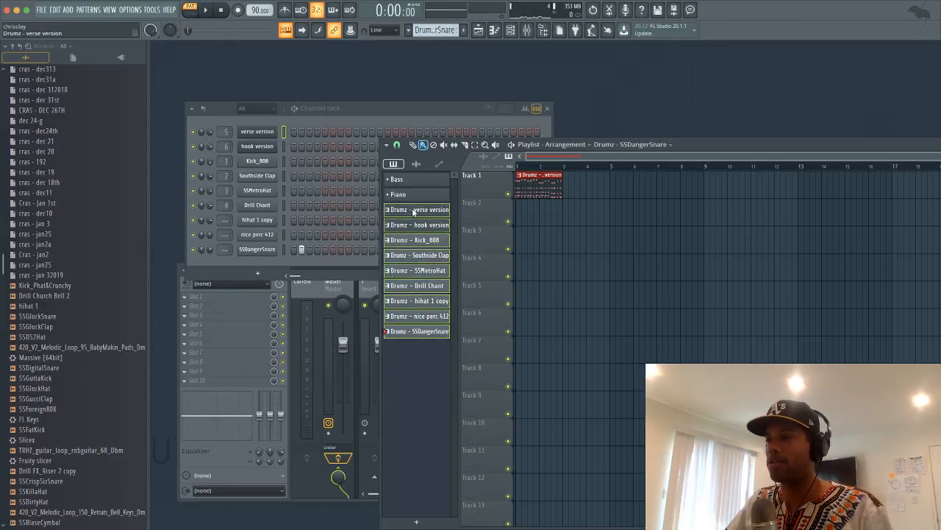
left_click_drag(416, 212, 542, 230)
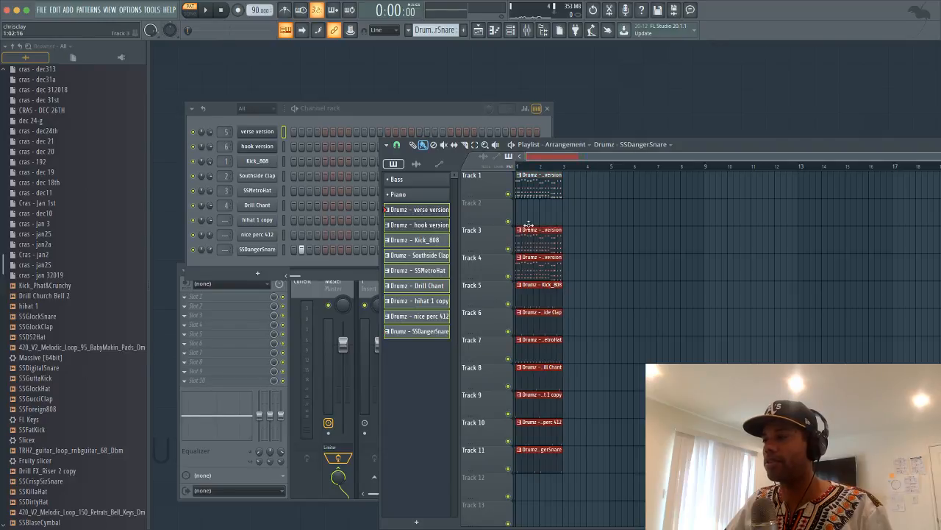
right_click(576, 183)
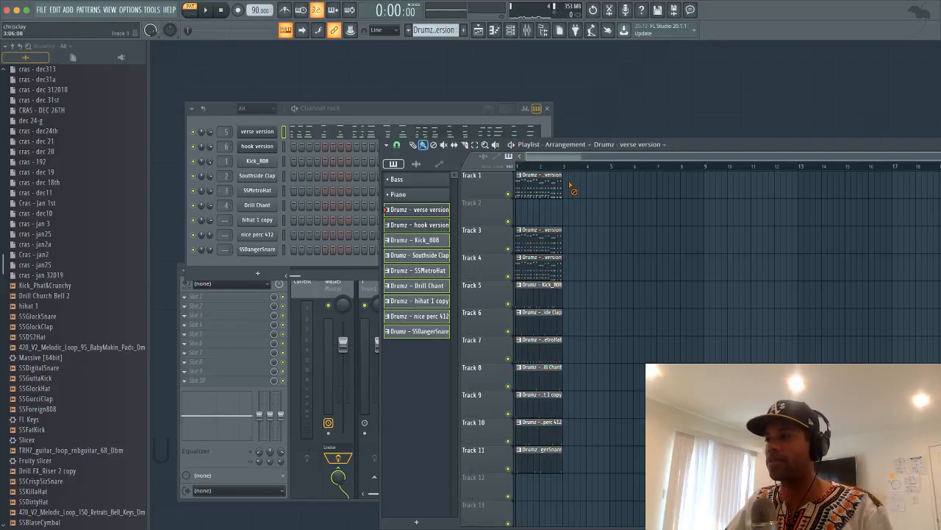
Delete every remaining clip on Track 1 and switch playback to Song mode
left_click_drag(547, 176, 739, 182)
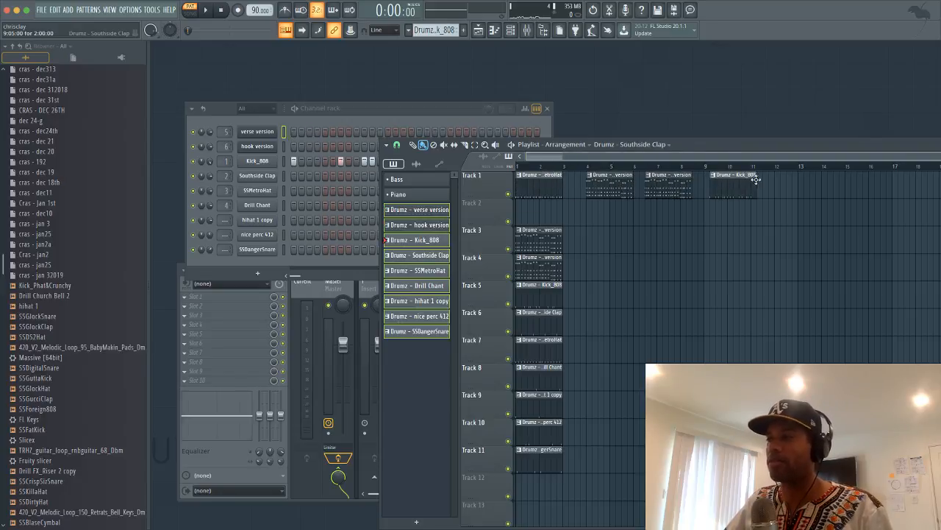
left_click_drag(546, 183, 794, 183)
right_click(785, 184)
right_click(733, 184)
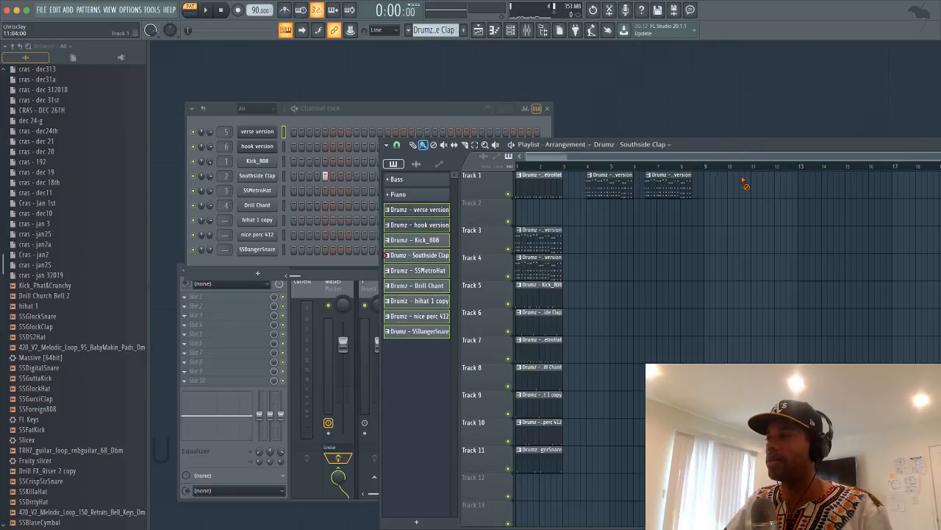
right_click(668, 184)
right_click(609, 184)
right_click(538, 185)
left_click(531, 168)
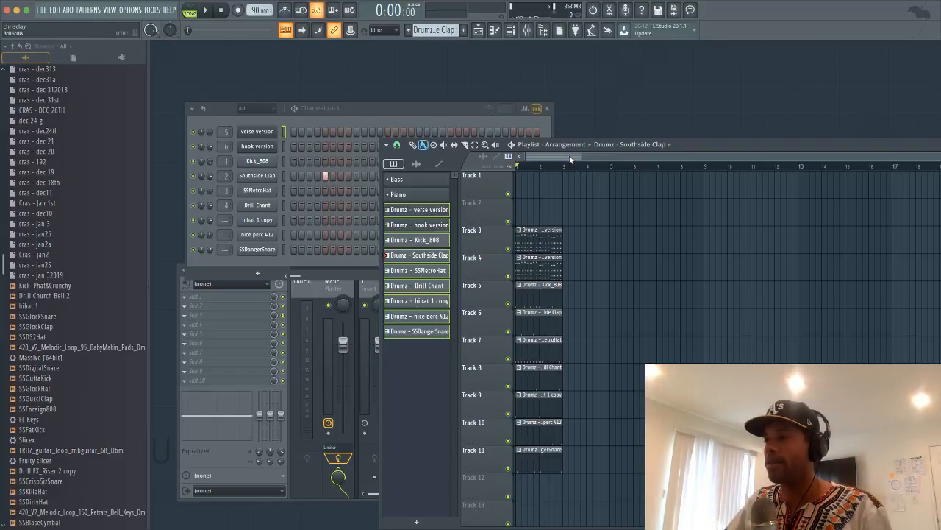
Make verse version the current pattern and play its track soloed
scroll(577, 168, "up", 3)
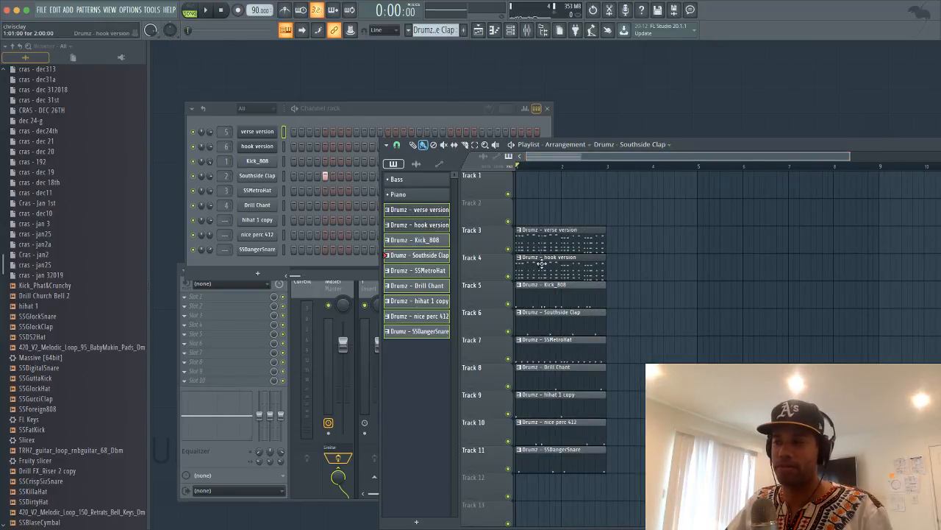
left_click_drag(545, 250, 520, 247)
right_click(510, 249)
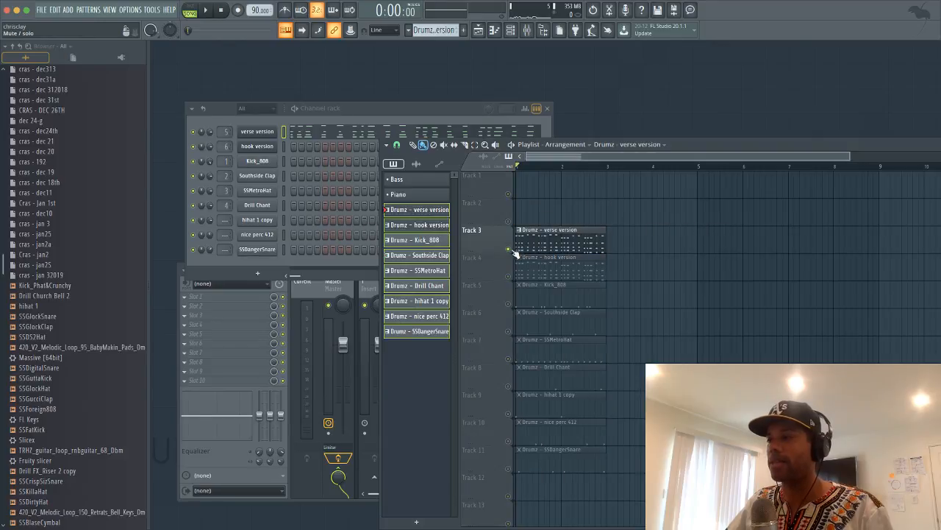
key("space")
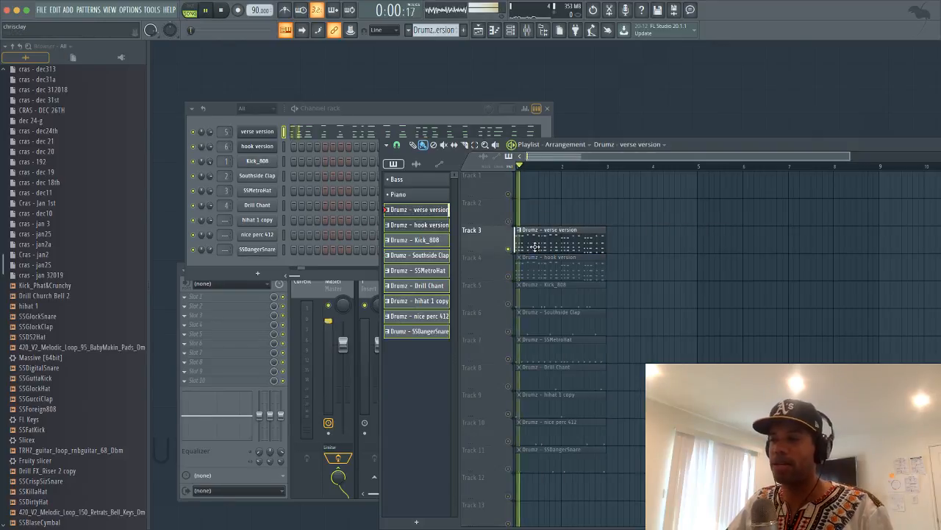
Audition the hook version track solo, unsolo, then repeat all clips along the song with Ctrl+B
right_click(508, 277)
key("space")
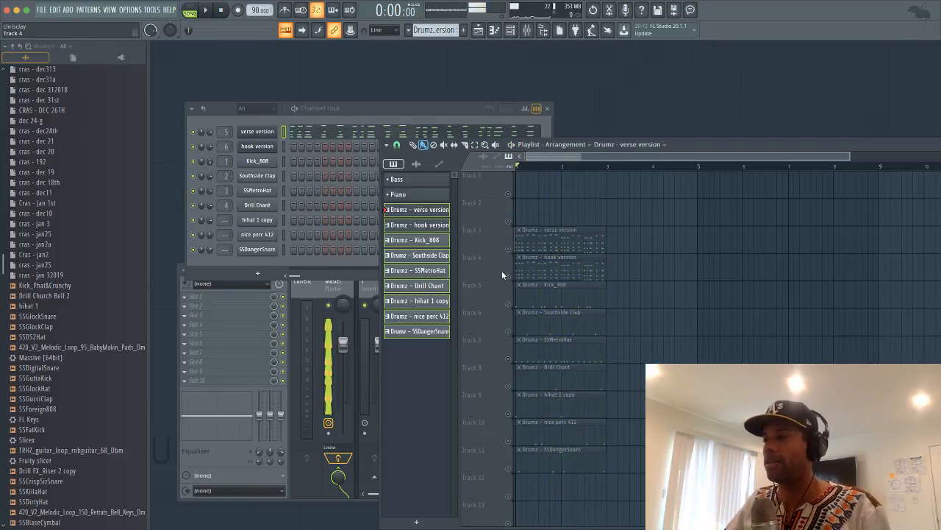
key("space")
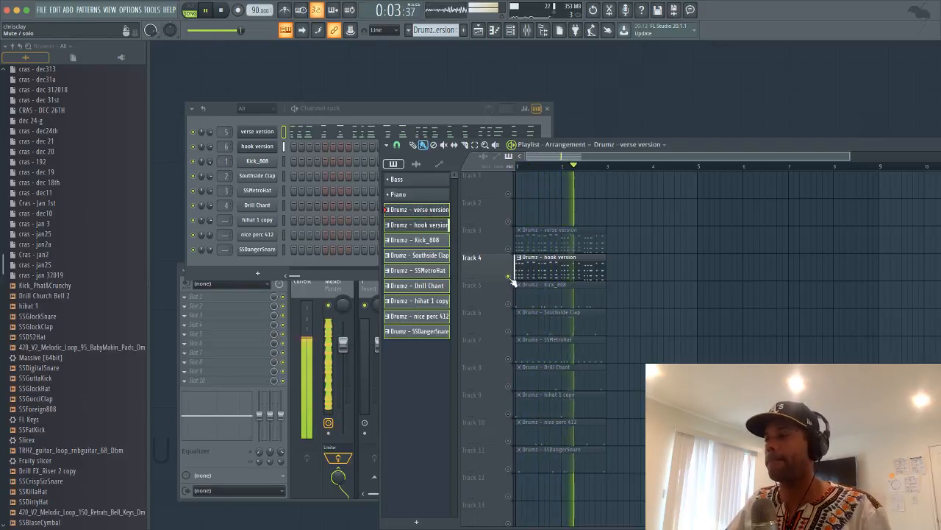
right_click(509, 277)
key("space")
key("ctrl+a")
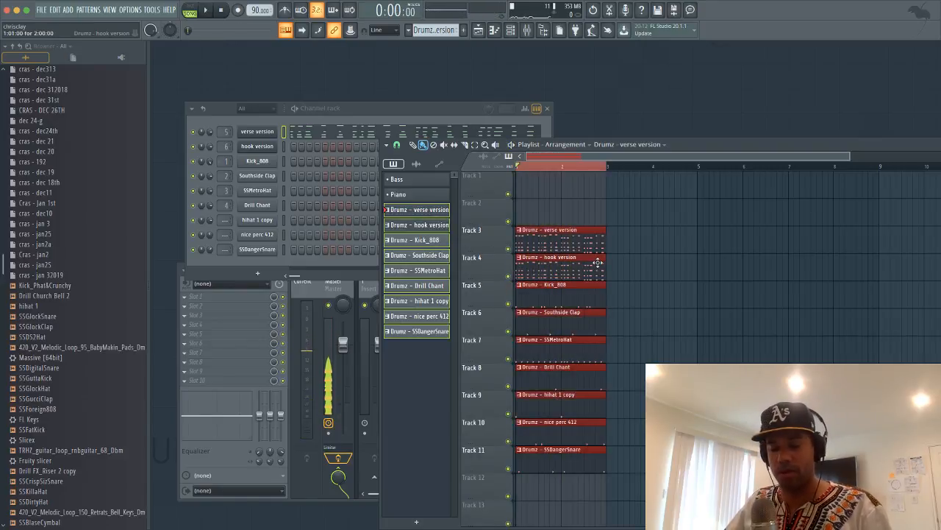
key("ctrl+b")
key("ctrl+b")
key("ctrl+b")
key("ctrl+b")
key("ctrl+b")
key("ctrl+b")
key("ctrl+b")
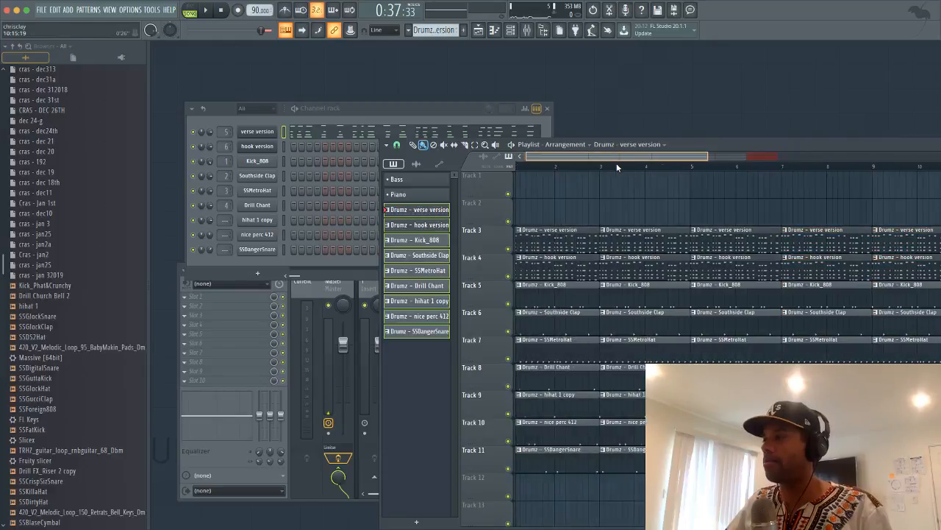
Reposition the playlist, return the song position to bar 1, and open Track 3's rename, color and icon editor
scroll(617, 168, "down", 3)
left_click_drag(680, 140, 523, 86)
scroll(524, 107, "down", 2)
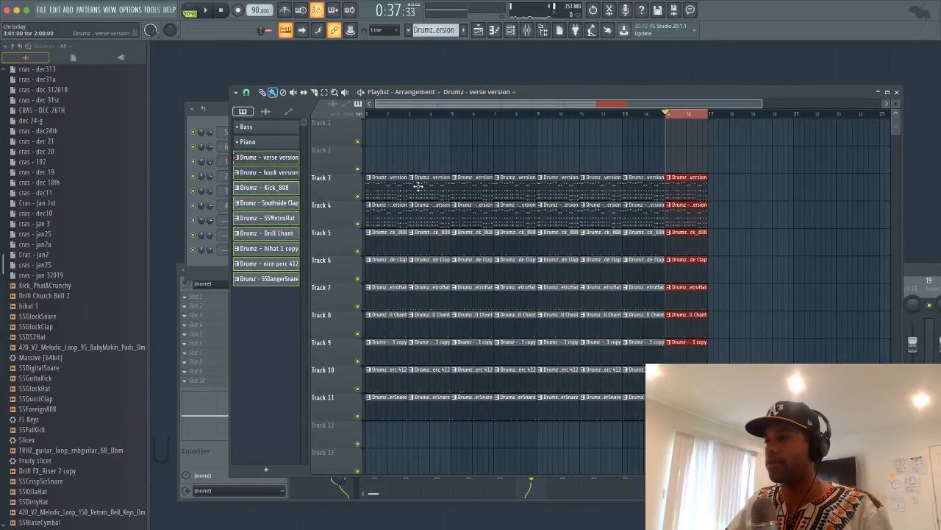
left_click(369, 115)
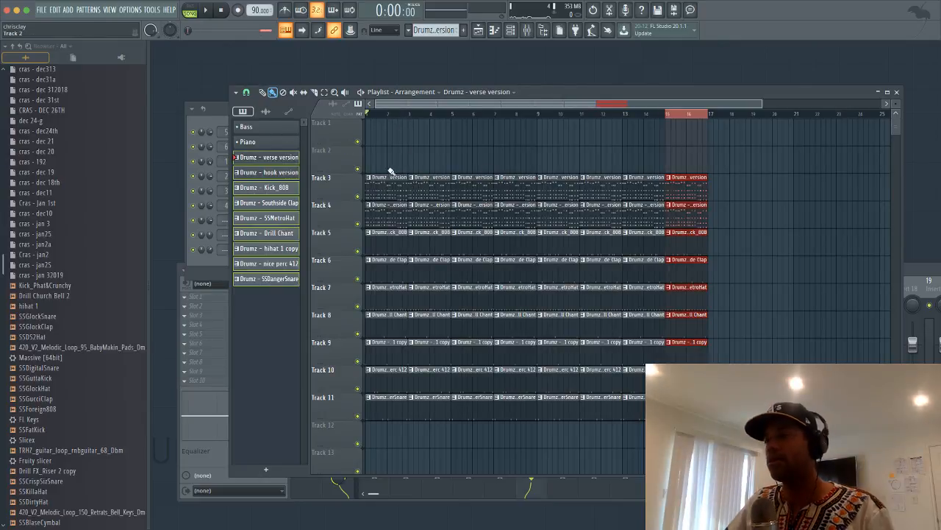
scroll(408, 110, "up", 3)
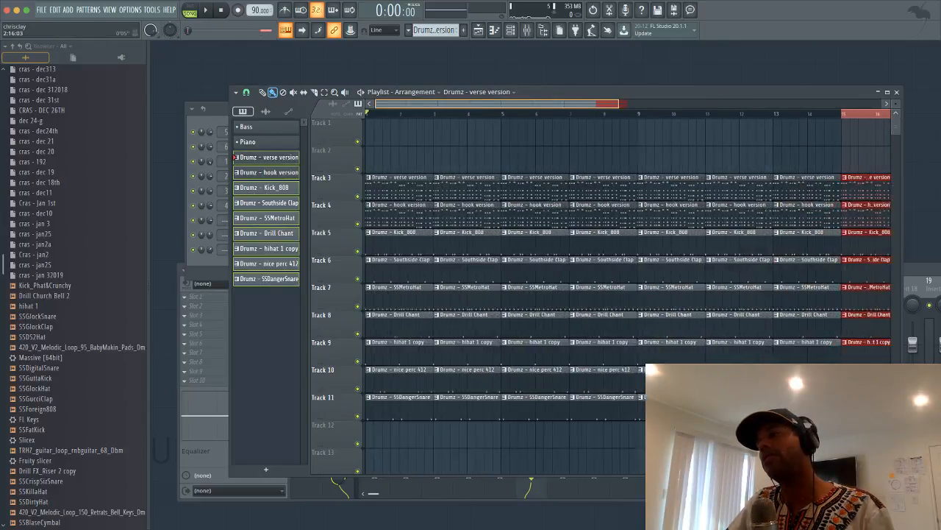
right_click(359, 179)
left_click(342, 187)
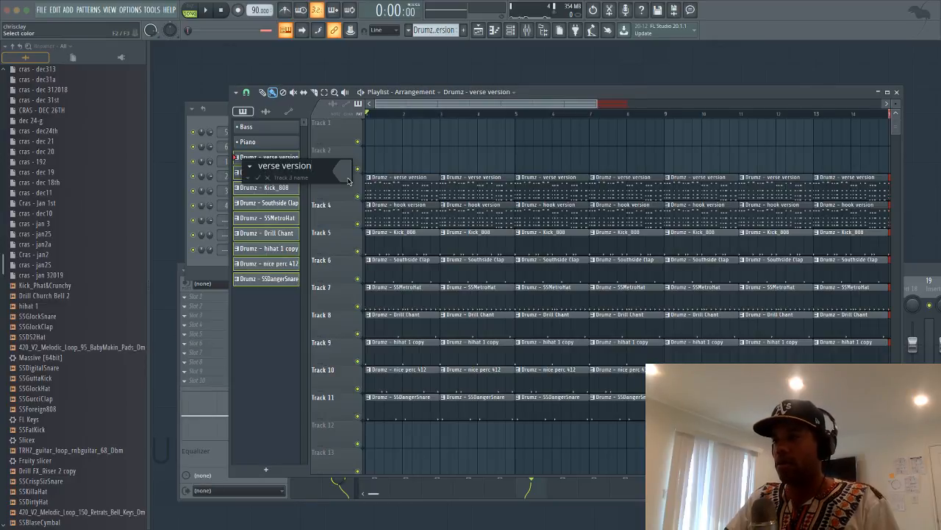
Name Track 3 'verse version' and Track 4 'hook version'
key("Return")
right_click(349, 206)
left_click(343, 214)
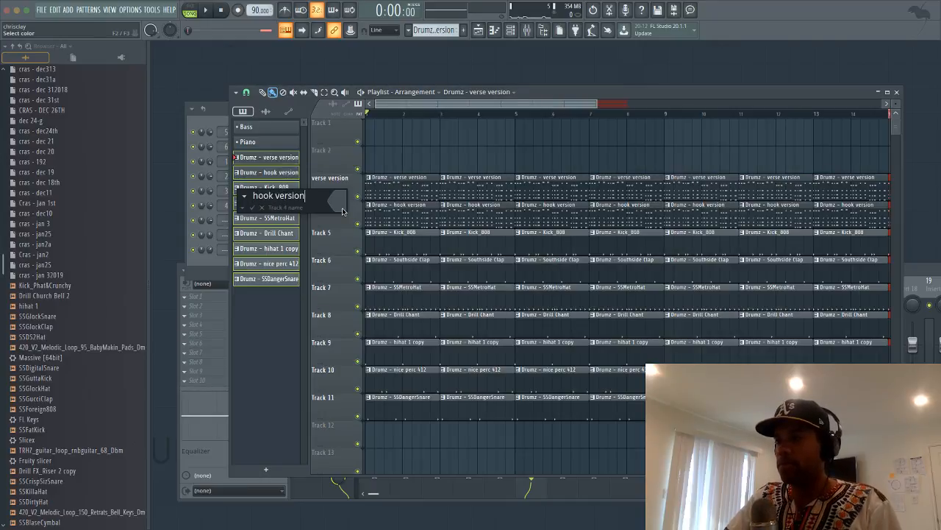
key("Return")
Delete the first two verse version clips and the opening clips on Tracks 5–11
right_click(399, 176)
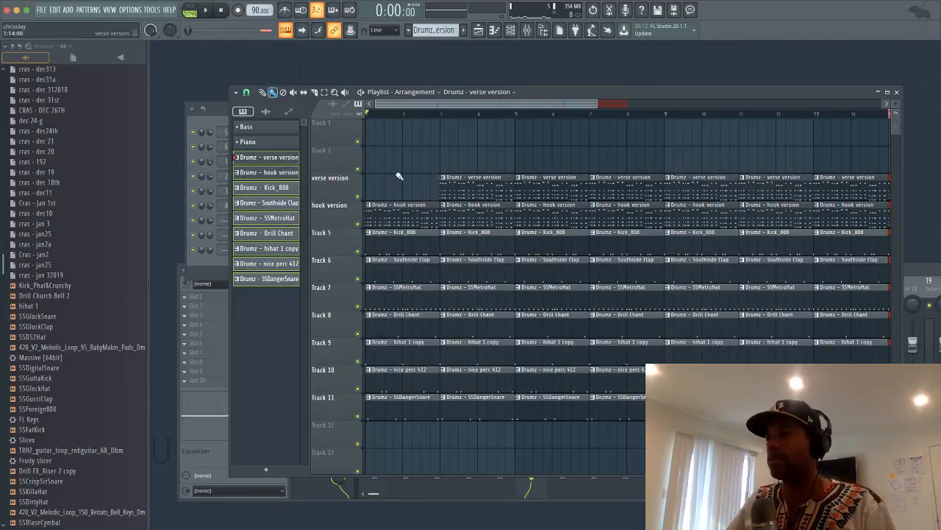
right_click(442, 192)
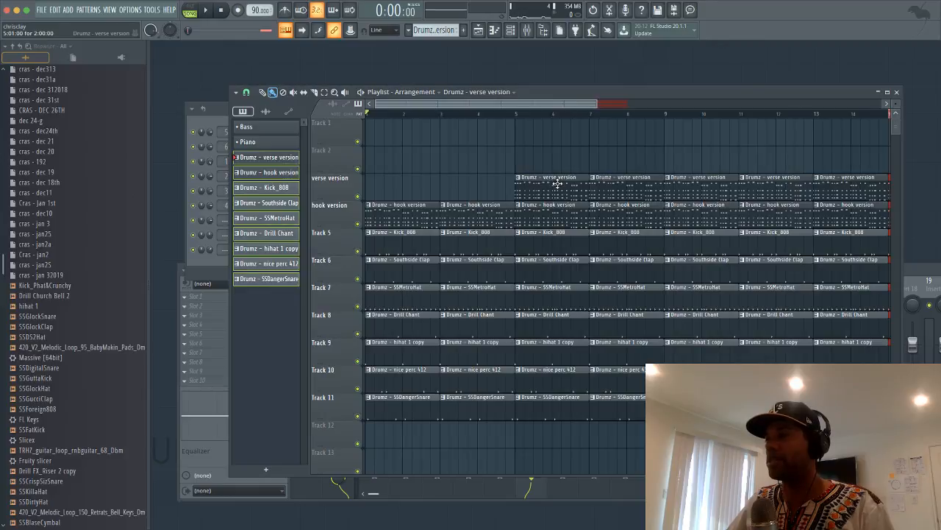
right_click(394, 236)
right_click(394, 263)
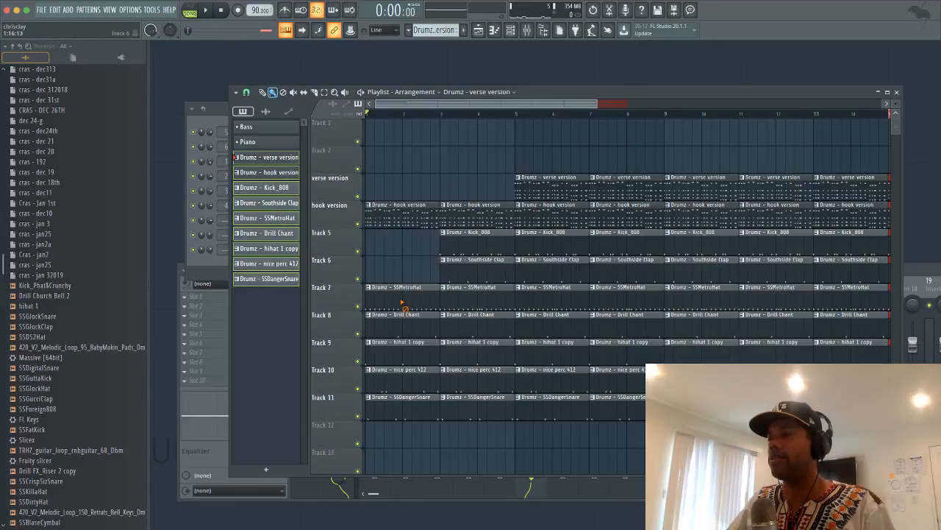
right_click(394, 290)
right_click(394, 318)
right_click(395, 344)
right_click(396, 372)
right_click(395, 401)
Remove the second clips on Tracks 5–8, including the Drill Chant clip
right_click(472, 240)
right_click(474, 265)
right_click(477, 292)
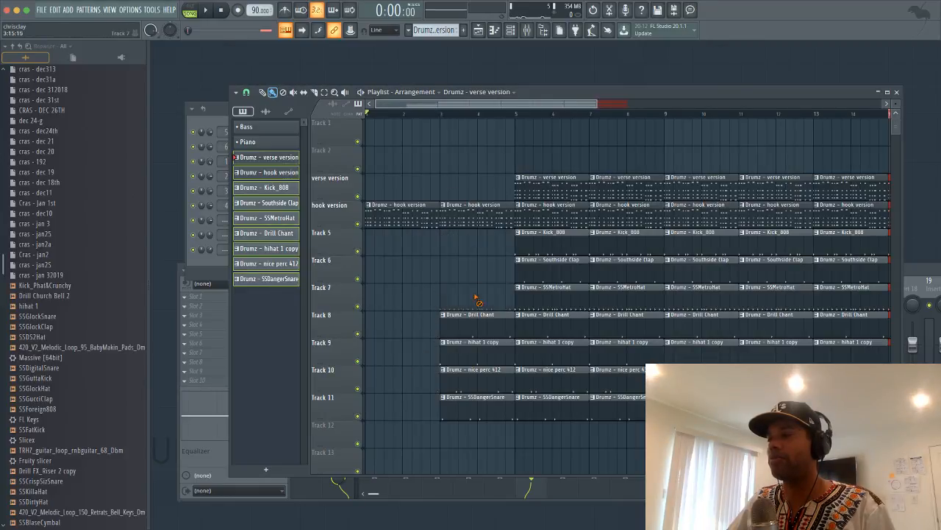
right_click(481, 321)
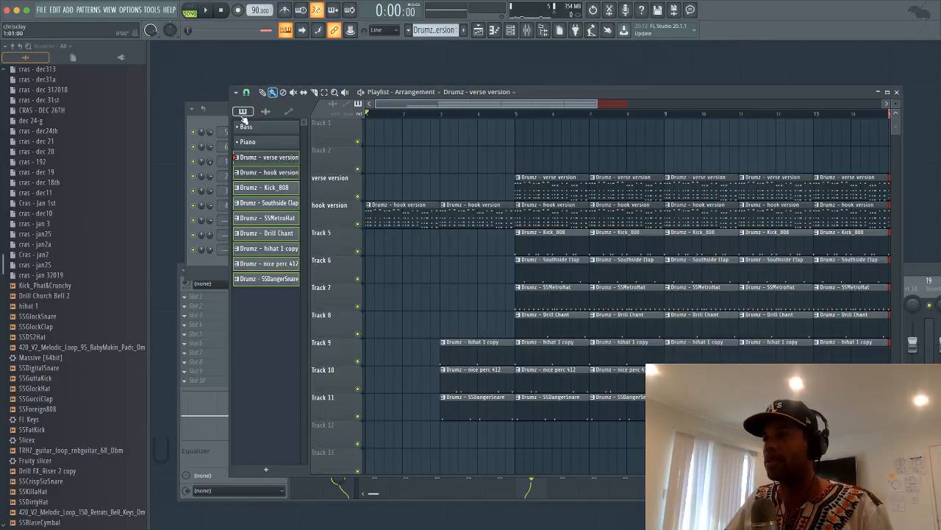
Play the song, delete the early verse version clips and the hook clips in the verse section
key("space")
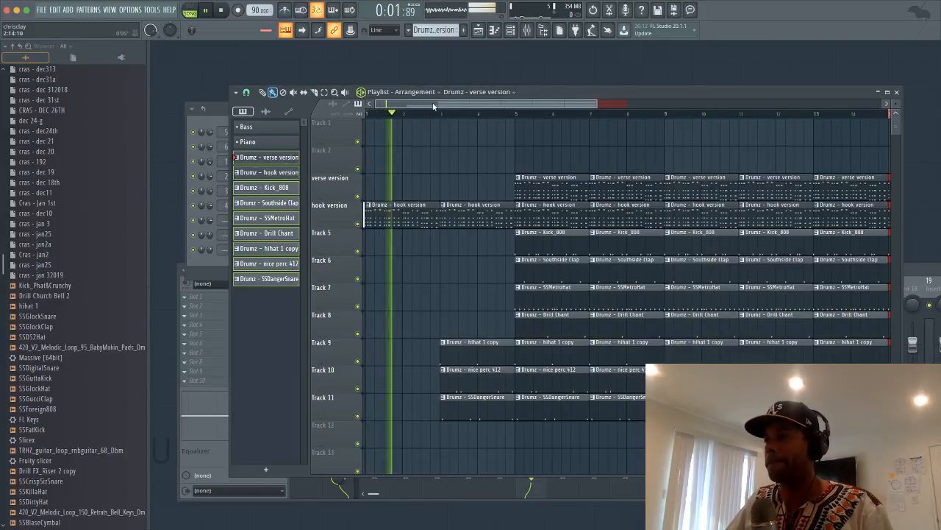
left_click_drag(546, 92, 471, 68)
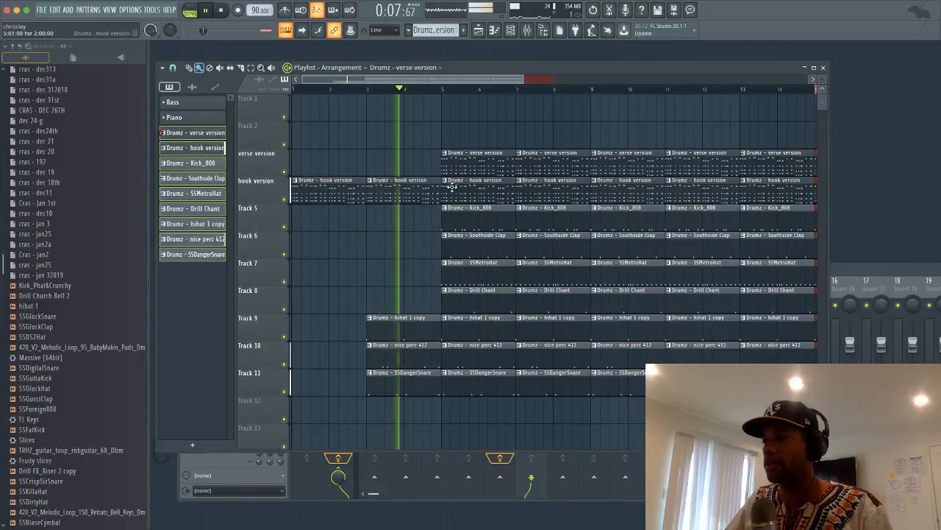
right_click(462, 166)
right_click(541, 171)
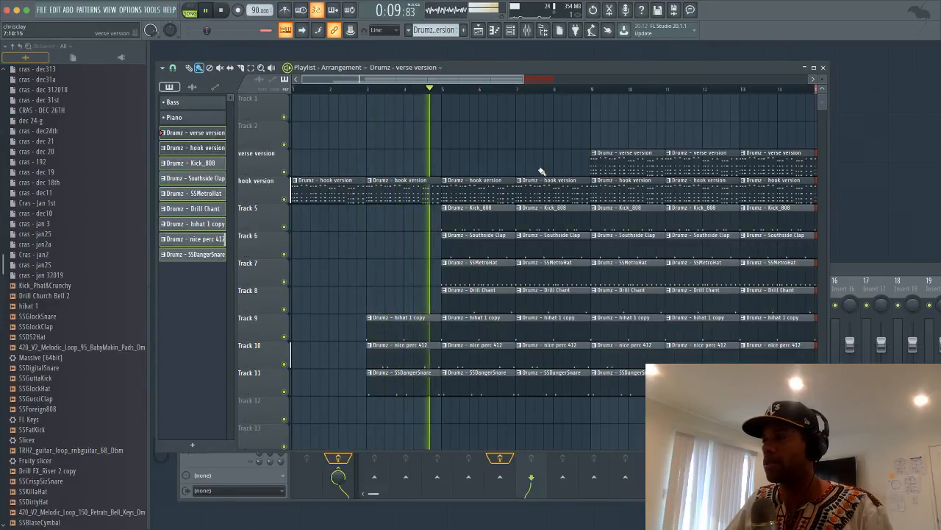
left_click_drag(523, 79, 604, 79)
scroll(507, 79, "down", 2)
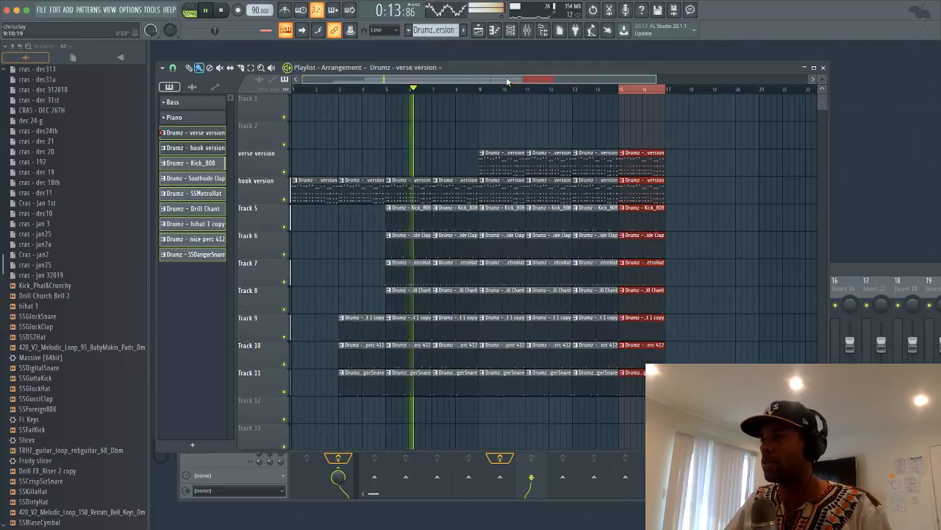
right_click(501, 184)
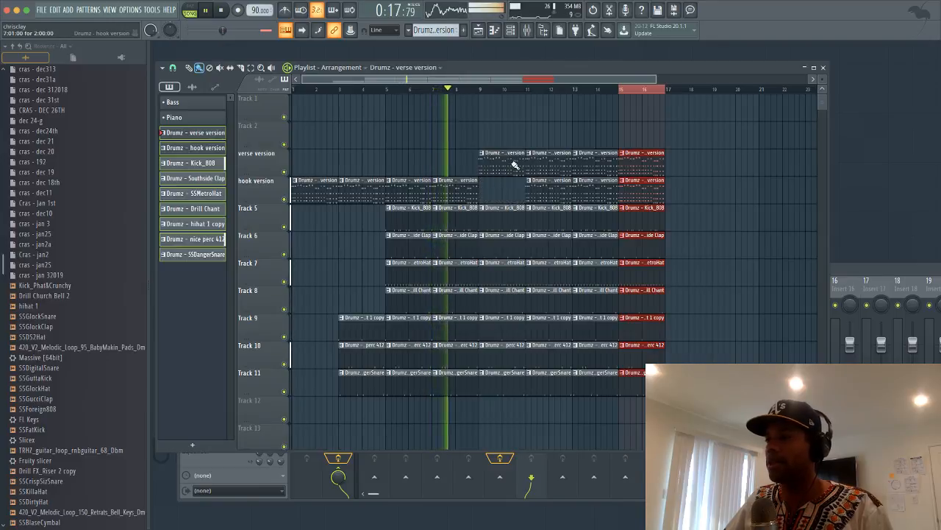
right_click(551, 194)
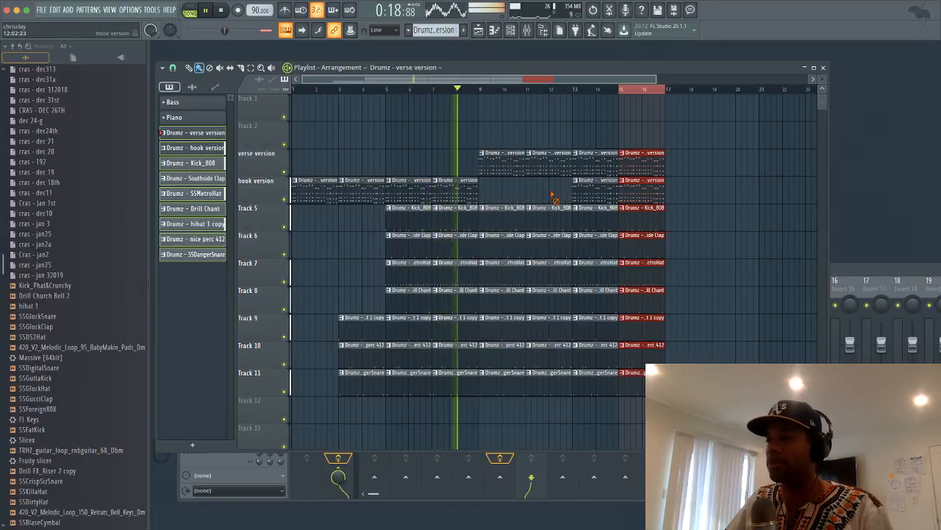
Drop the bar-9 clips on Tracks 6–9 to create a breakdown
right_click(498, 244)
right_click(500, 268)
right_click(502, 294)
right_click(505, 321)
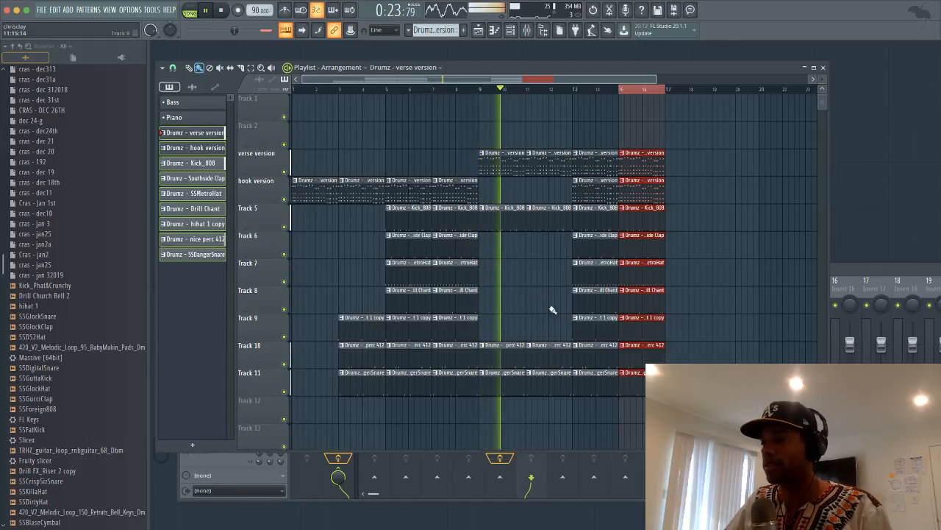
scroll(548, 80, "up", 2)
scroll(548, 80, "down", 2)
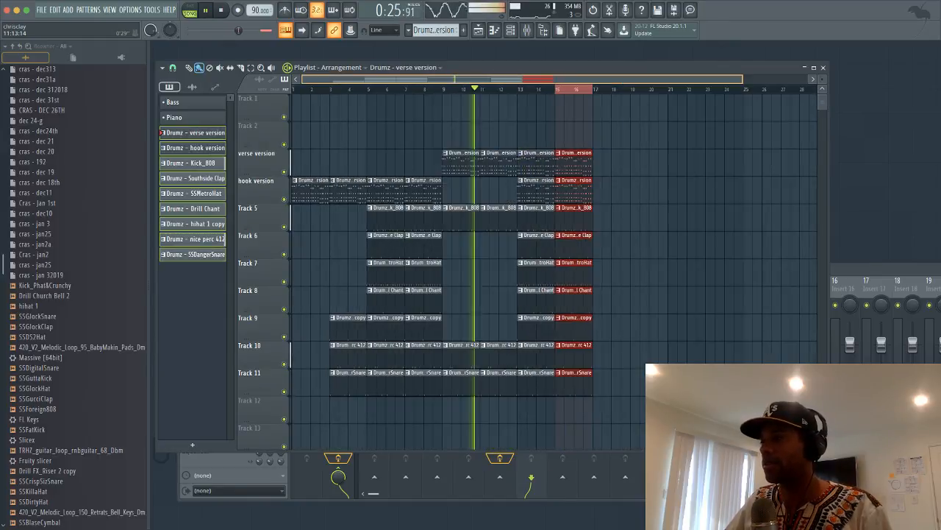
Remove the final hook version clips so the hook stops at bar 9, and clear a stray Track 12 clip
right_click(524, 180)
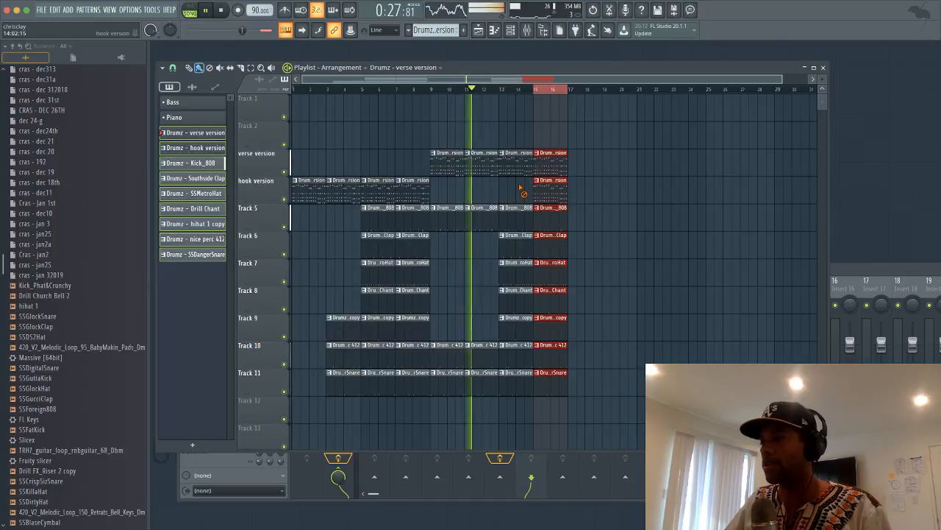
right_click(552, 180)
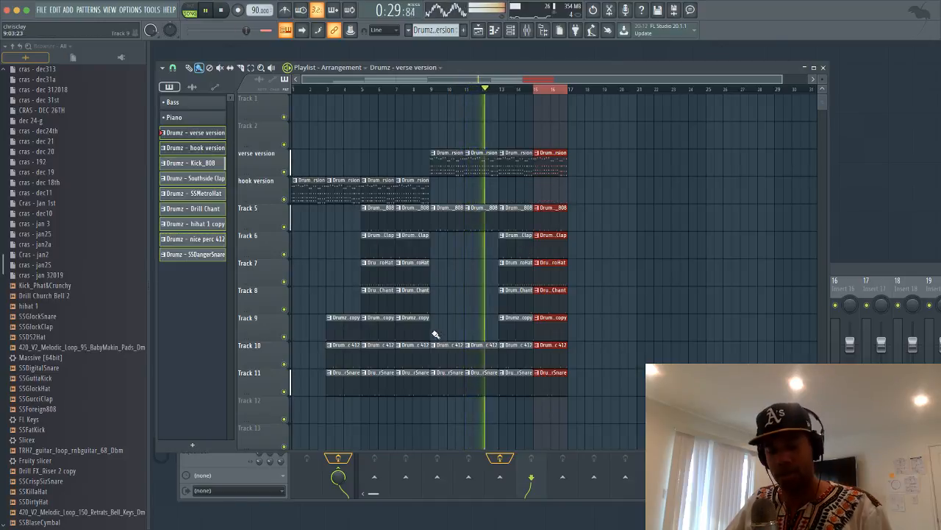
left_click(374, 409)
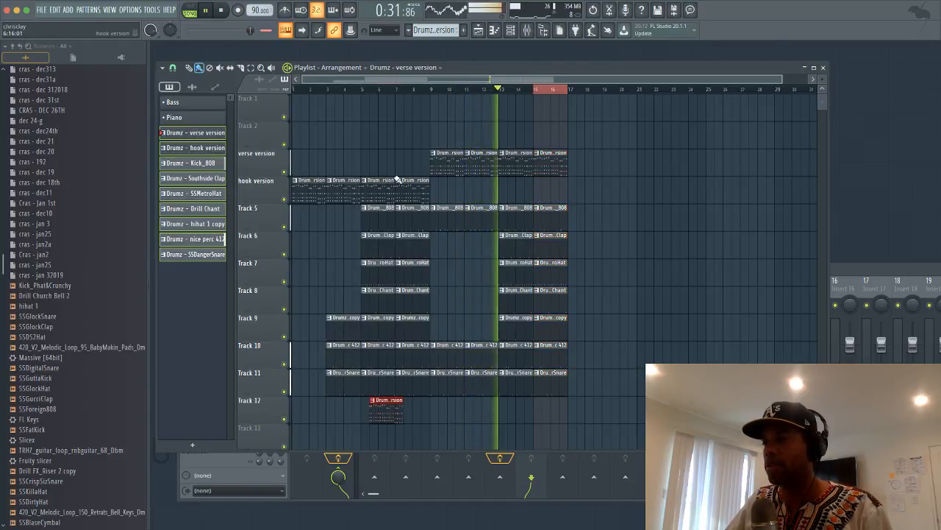
right_click(384, 405)
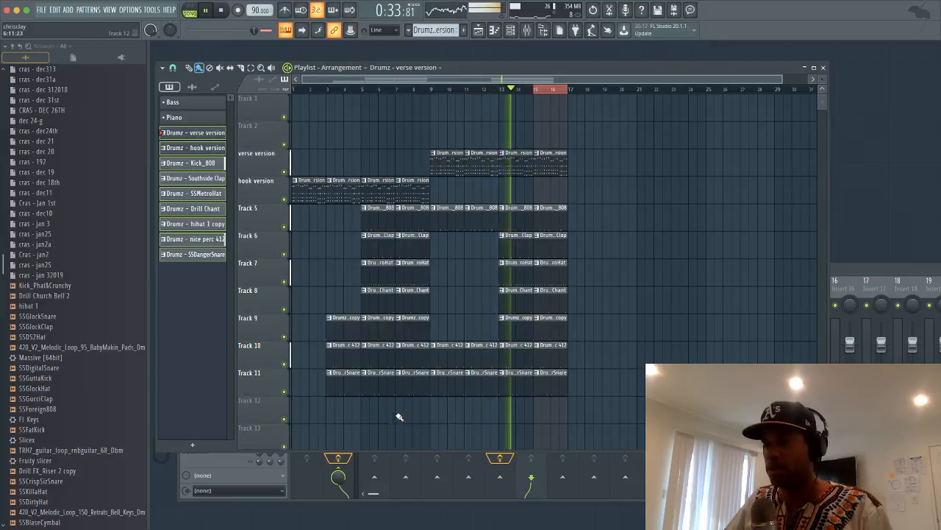
Clone the hook clips from bars 5–7 and drop the copy at bar 17
mouse_move(424, 421)
left_mouse_down()
mouse_move(369, 284)
mouse_move(376, 196)
mouse_move(559, 204)
mouse_move(594, 191)
mouse_move(578, 190)
left_mouse_up()
left_click(559, 96)
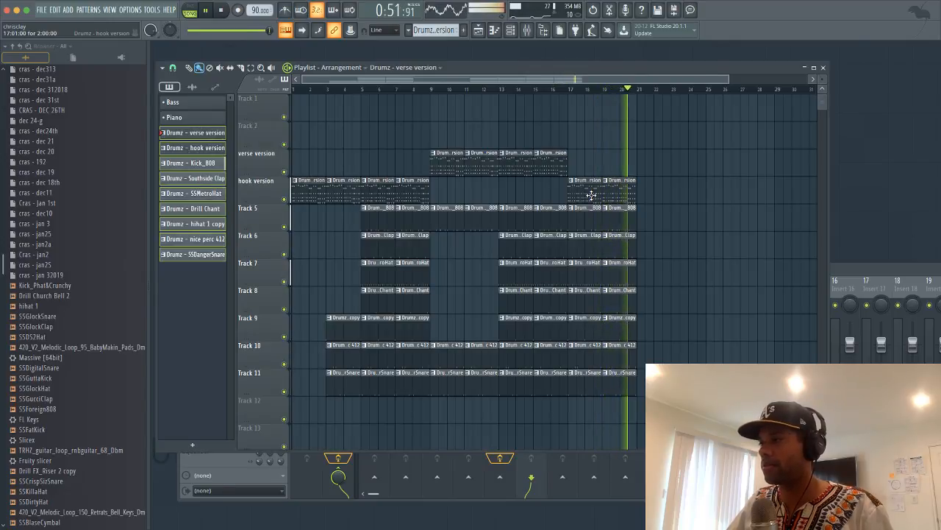
key("space")
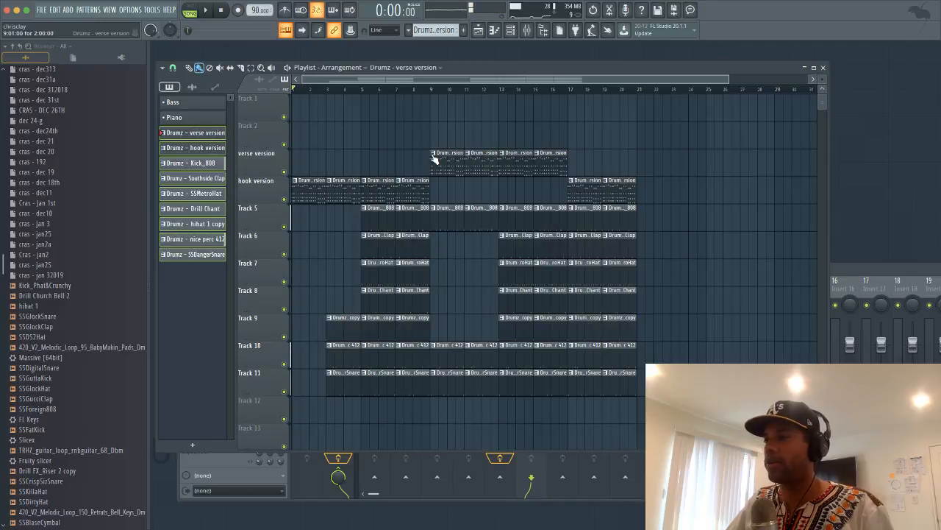
Audition the arrangement from bar 9 and select the third verse version clip
left_click(433, 90)
key("space")
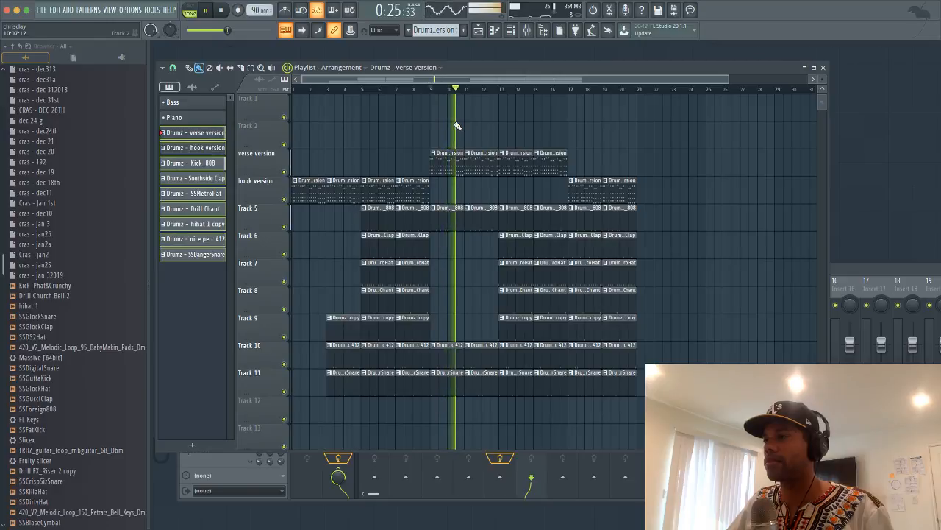
key("space")
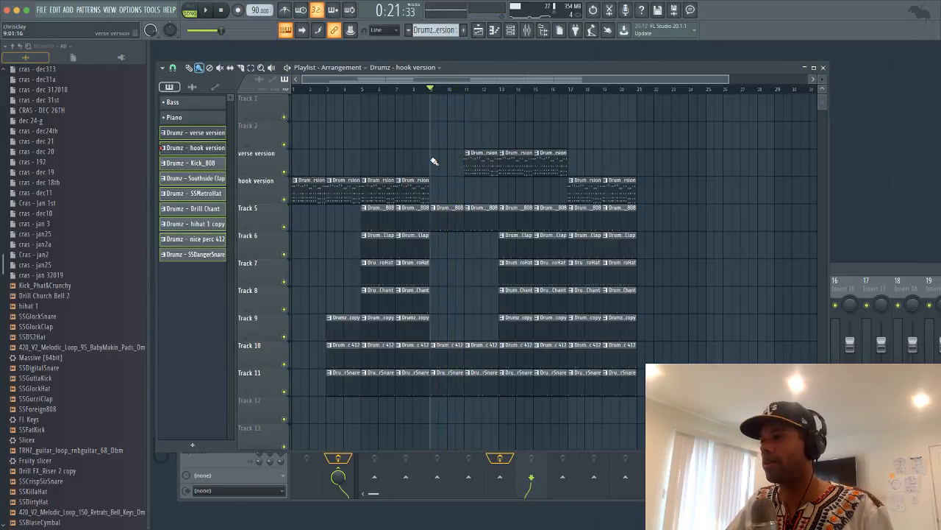
key("space")
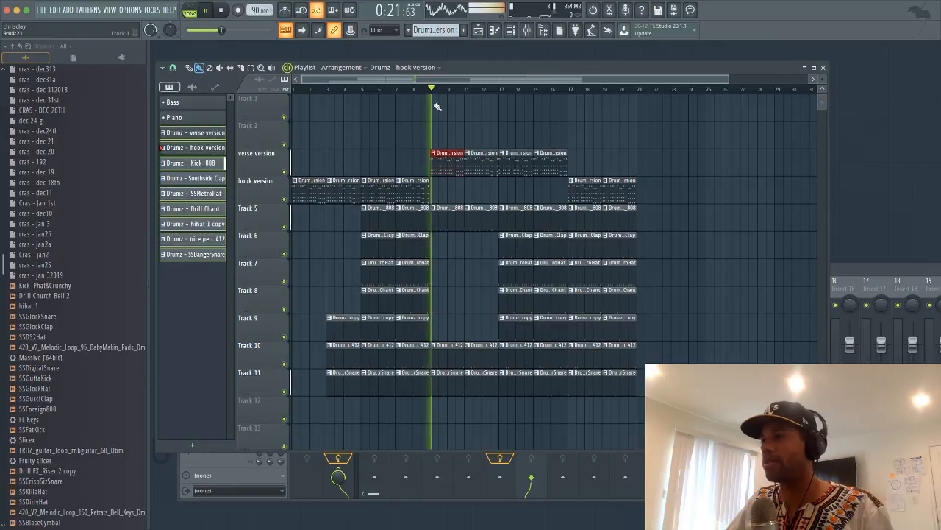
left_click(513, 163)
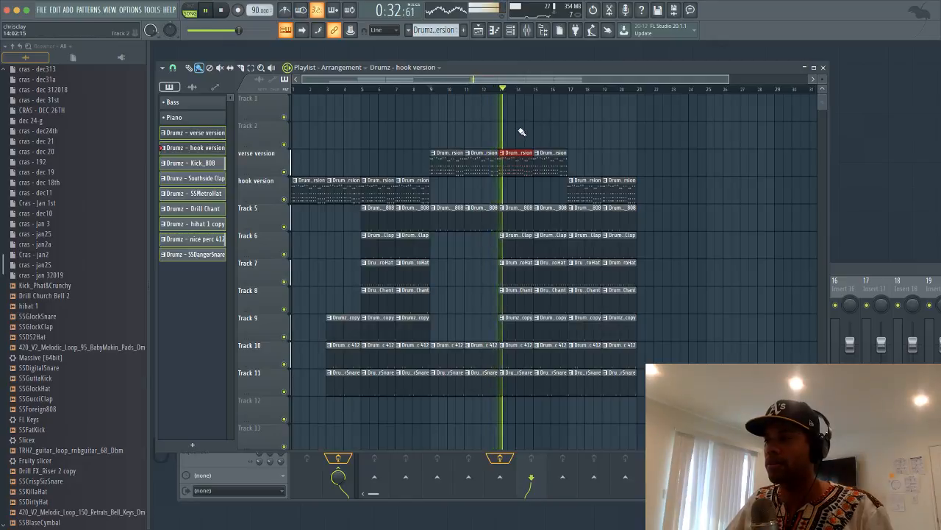
key("space")
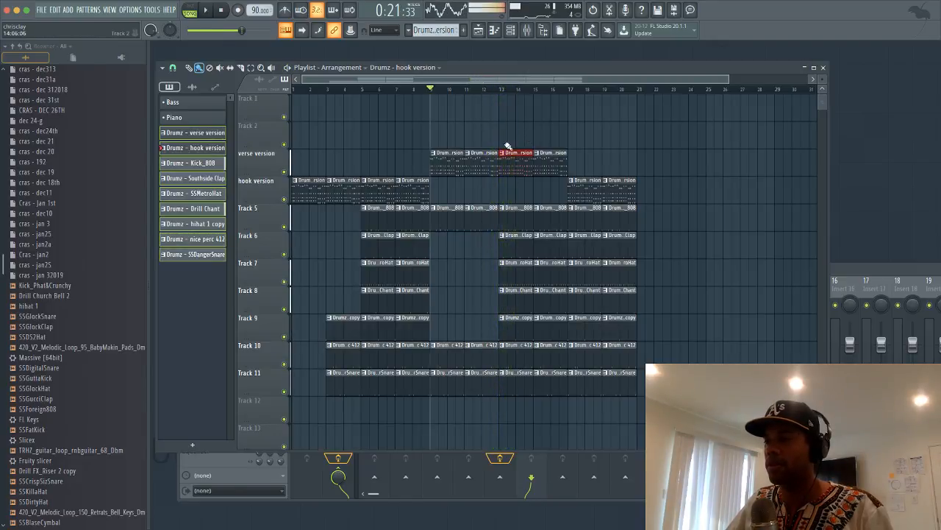
Try a verse version clip on Track 2 at bar 9, remove it, and close the Playlist
left_click(443, 138)
key("space")
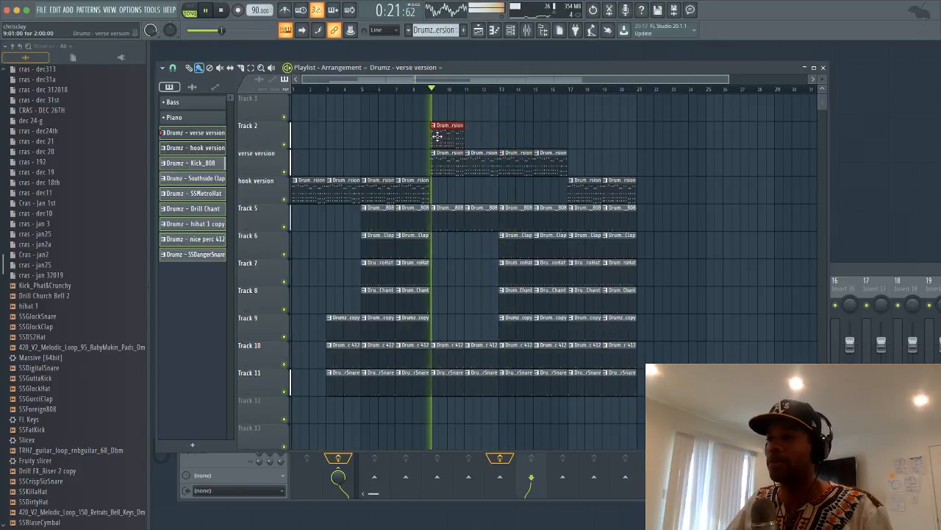
right_click(448, 137)
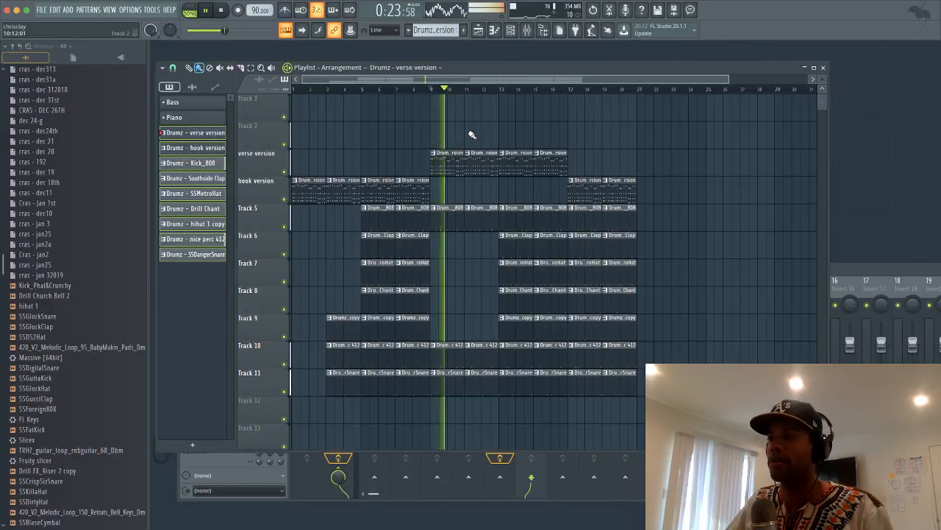
key("space")
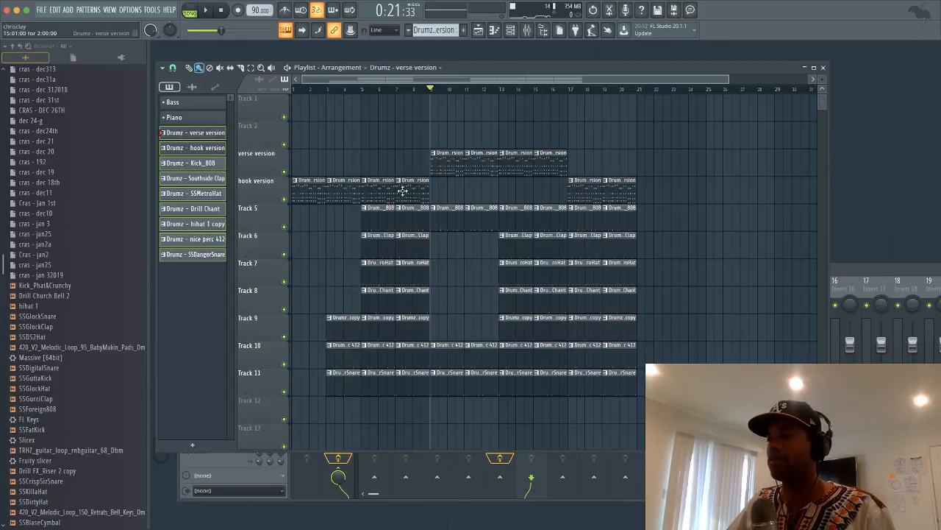
left_click(823, 66)
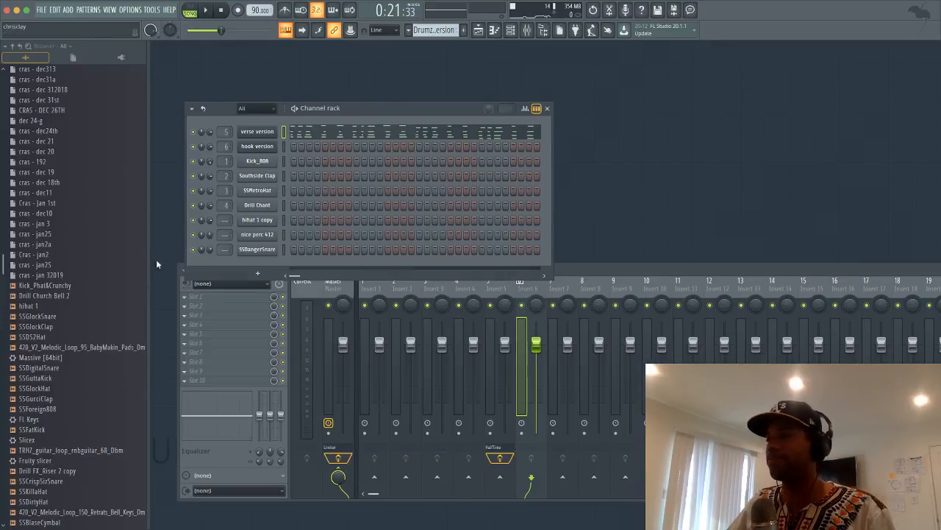
Load Glitch2 into Insert 5's second effect slot with its TapeStop preset
double_click(227, 132)
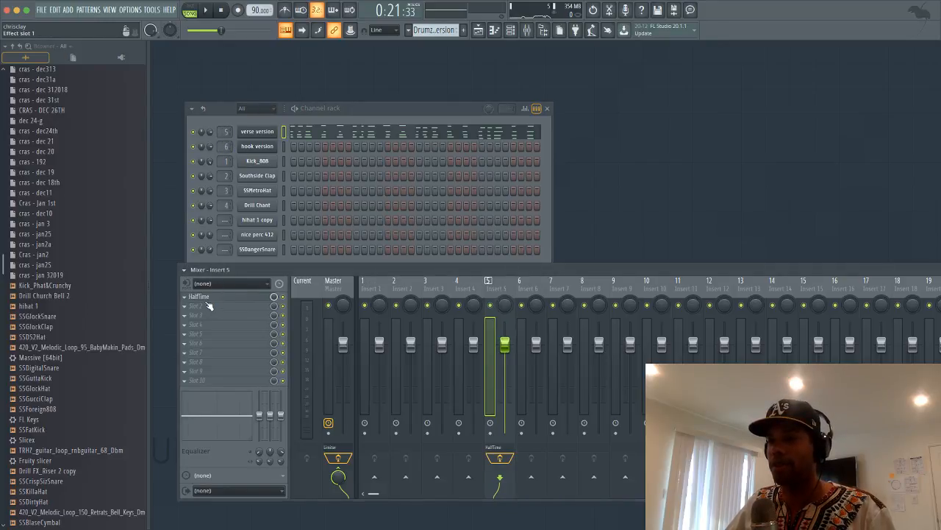
left_click(209, 306)
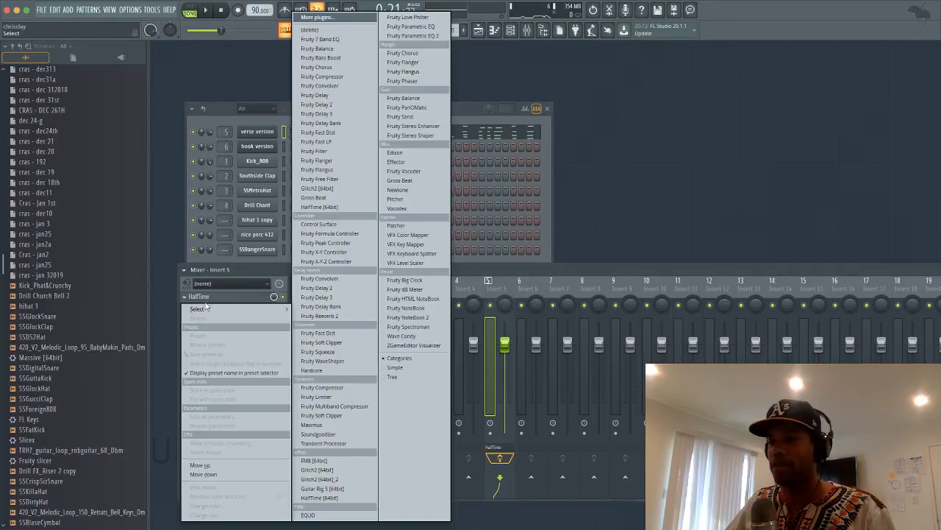
left_click(326, 187)
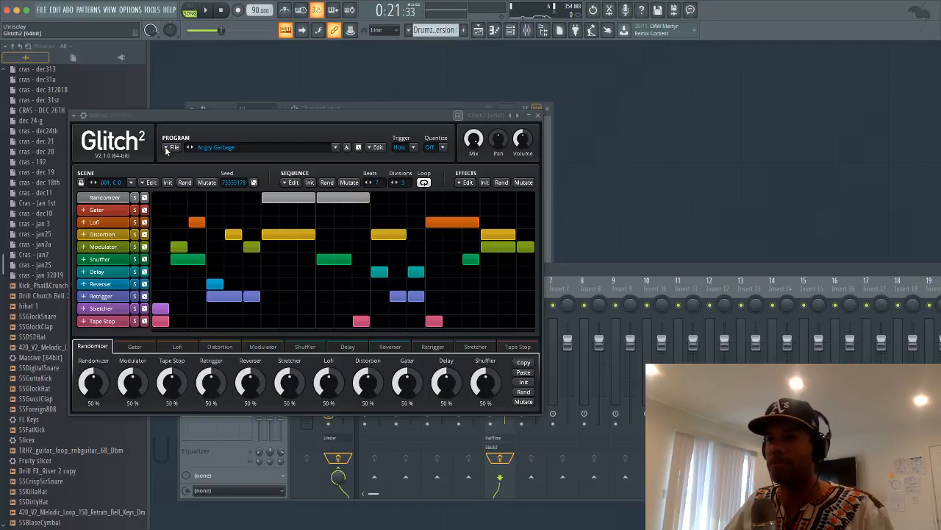
left_click(82, 116)
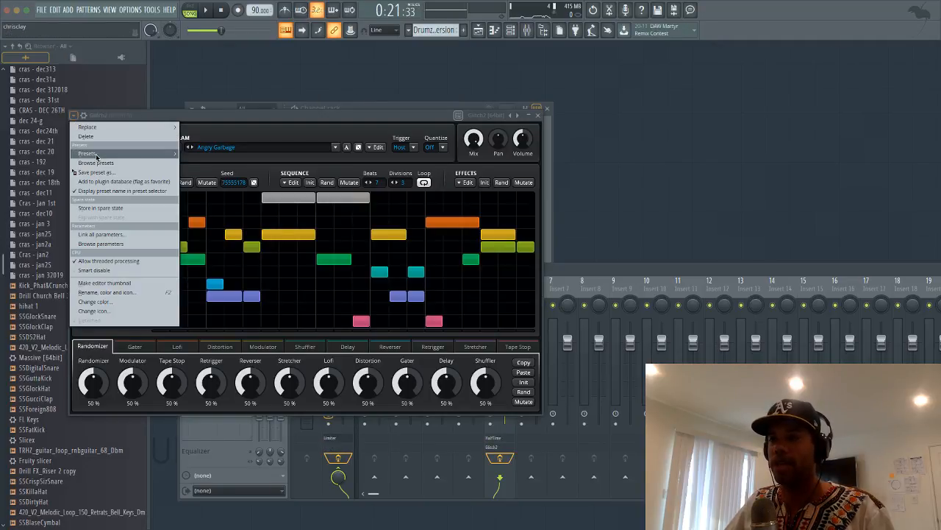
mouse_move(98, 154)
left_click(203, 155)
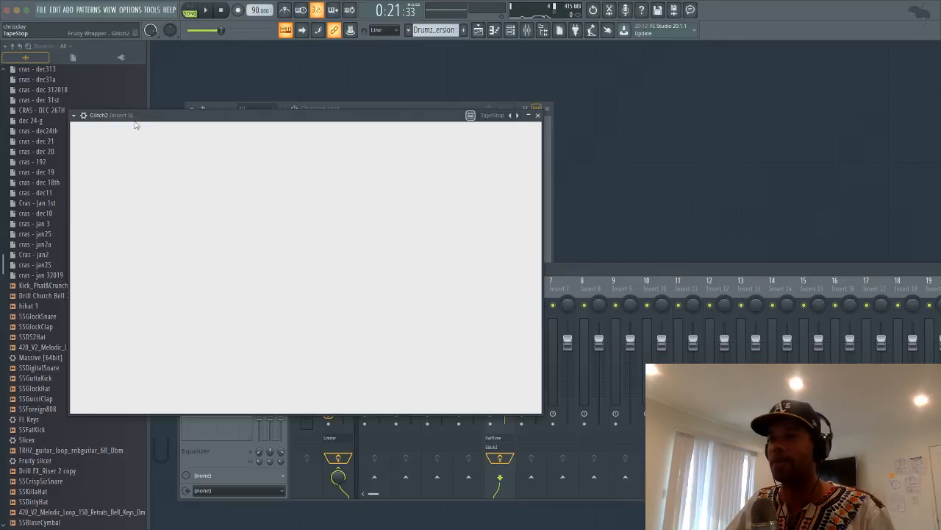
Return to the full Glitch2 editor, show its Tape Stop settings, and bring back the playlist
left_click(83, 116)
left_click(99, 134)
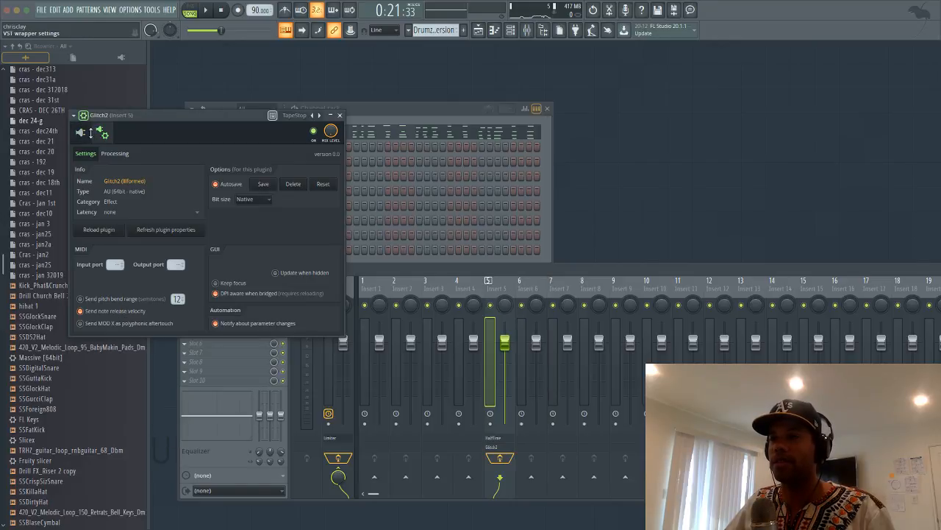
left_click(92, 135)
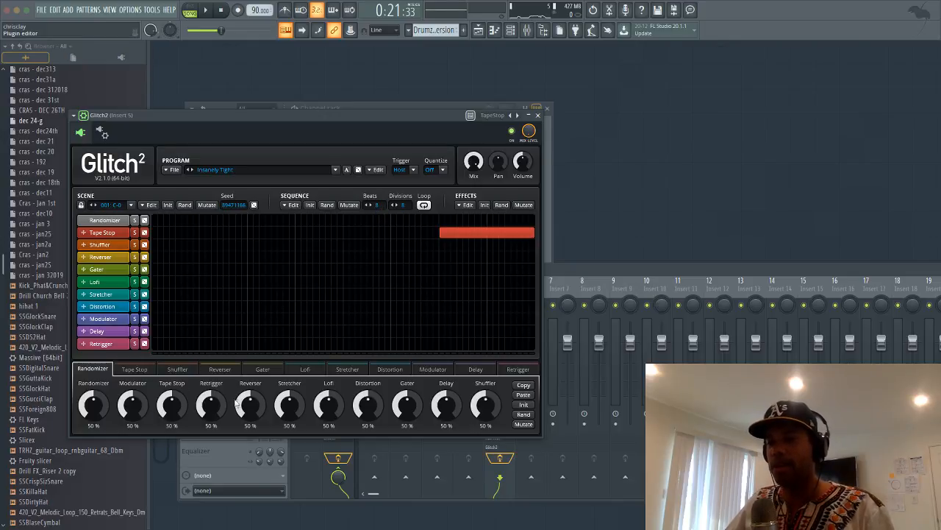
left_click(135, 369)
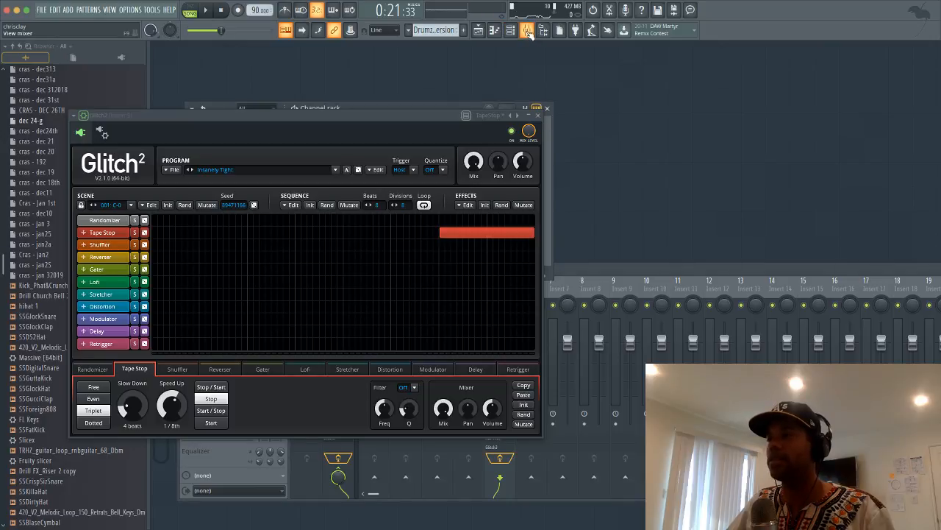
left_click(479, 30)
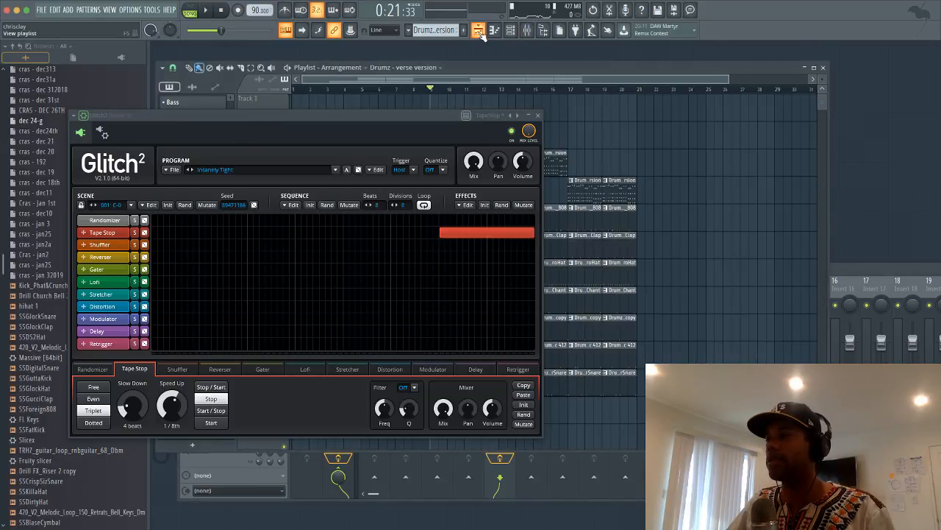
Audition Glitch2 on the song from around bar 11, then close its window
left_click_drag(435, 115, 638, 211)
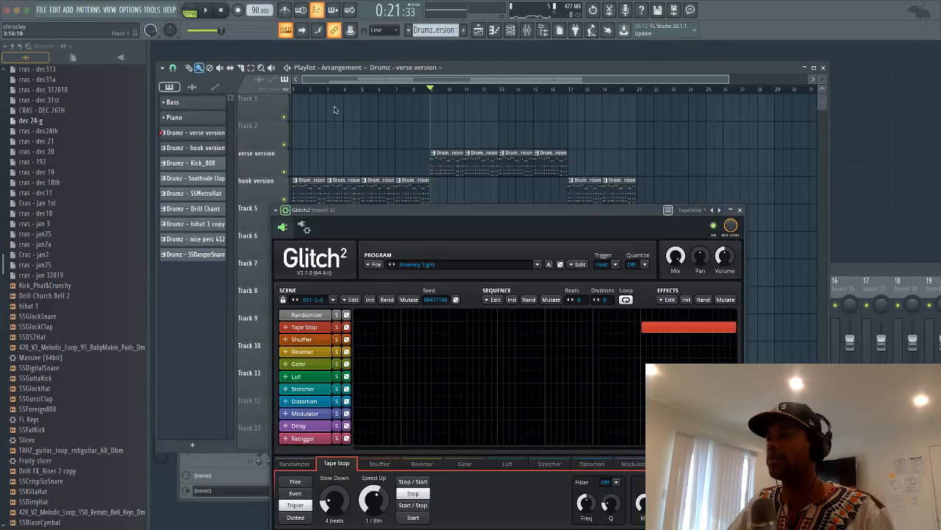
left_click(466, 92)
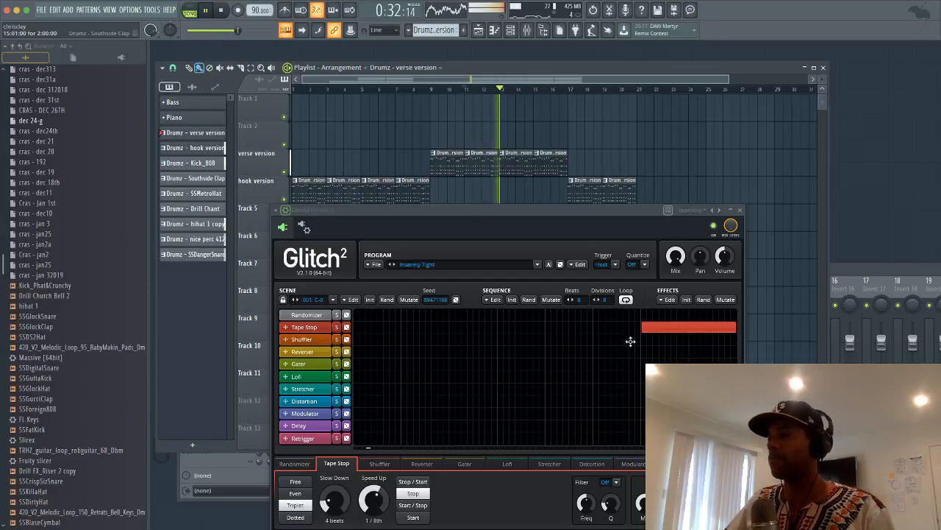
left_click(740, 209)
key("space")
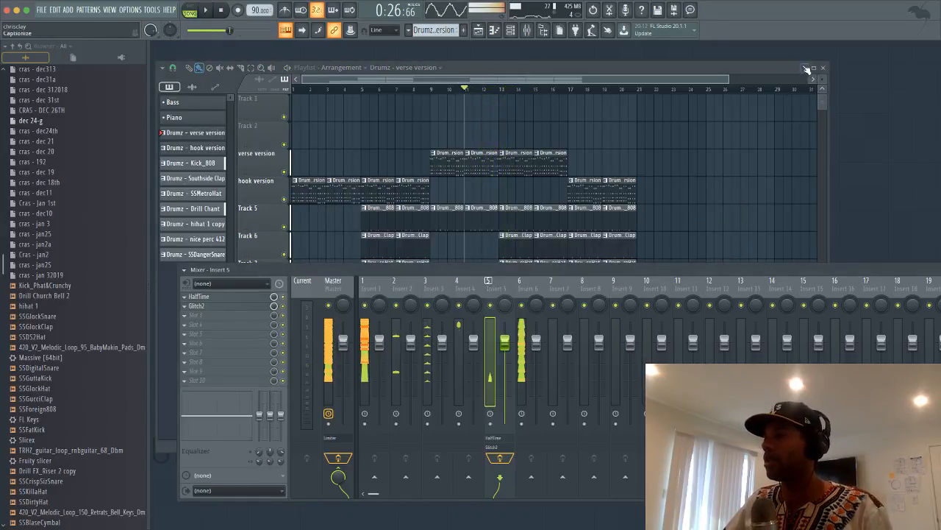
Load Fruity Reeverb 2 into Insert 5's third slot, preview it, and close its window
left_click_drag(357, 269, 388, 215)
left_click(192, 263)
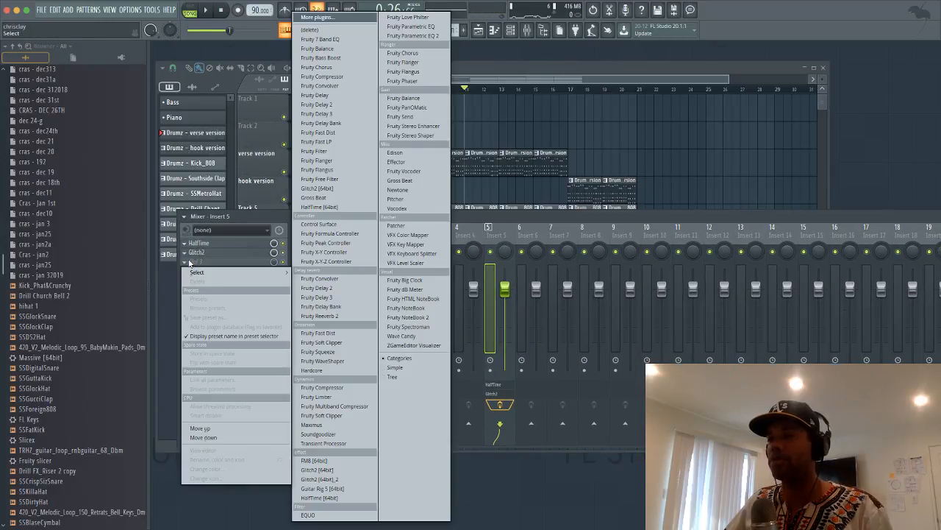
left_click(337, 314)
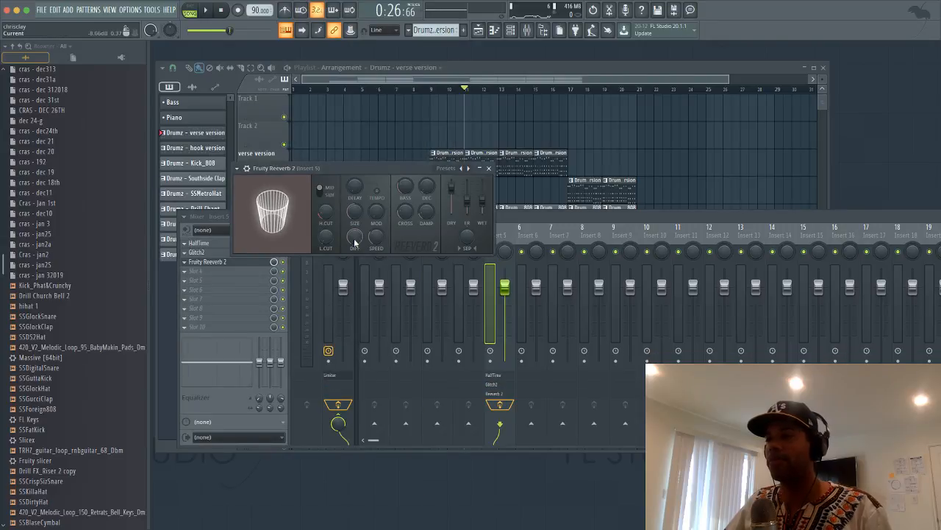
key("space")
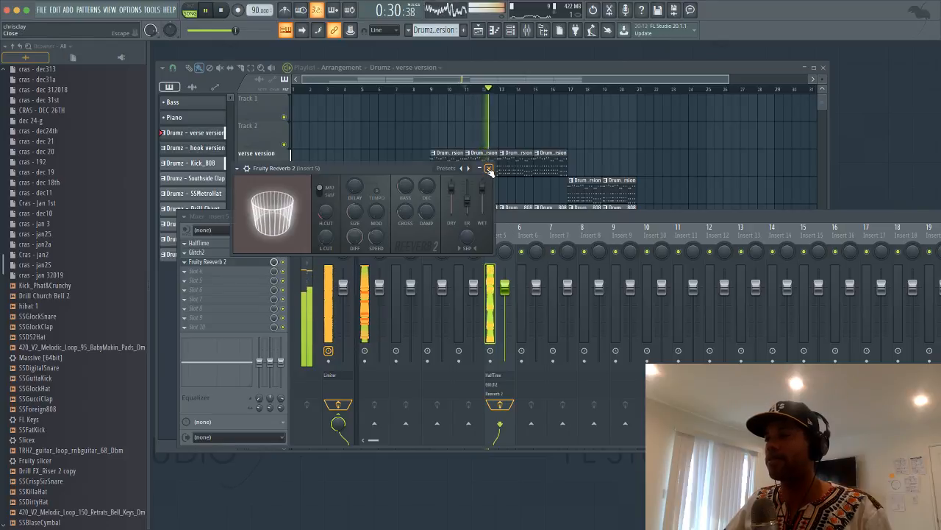
left_click(489, 168)
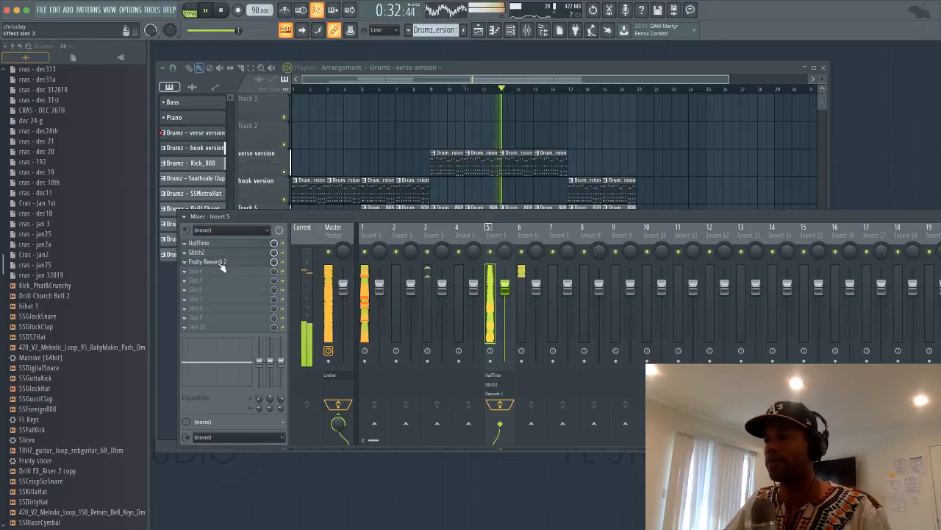
key("space")
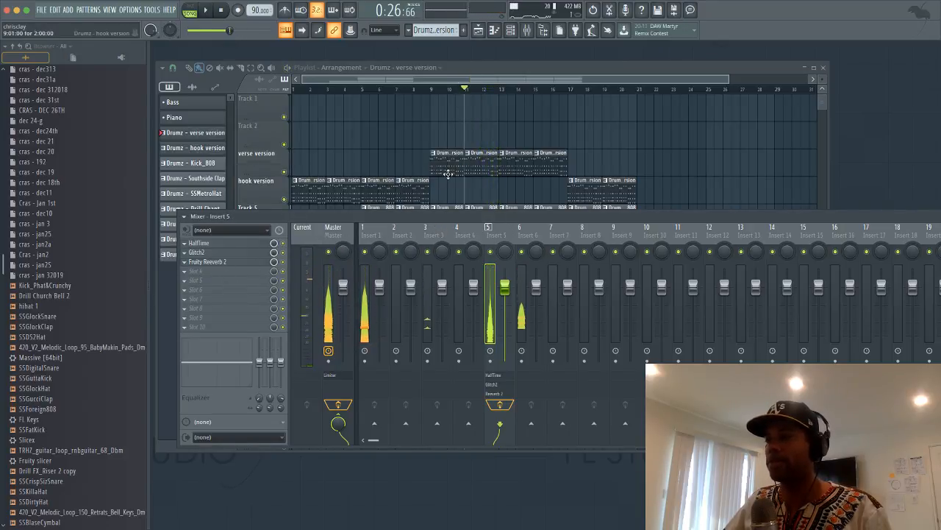
left_click(193, 274)
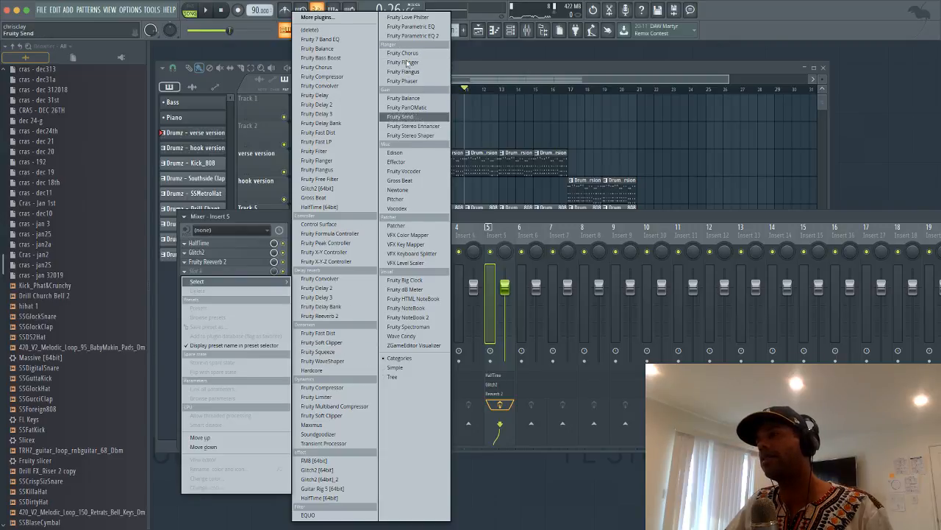
Audition Love Philter presets, stepping through to 'High low double pattern'
left_click(415, 19)
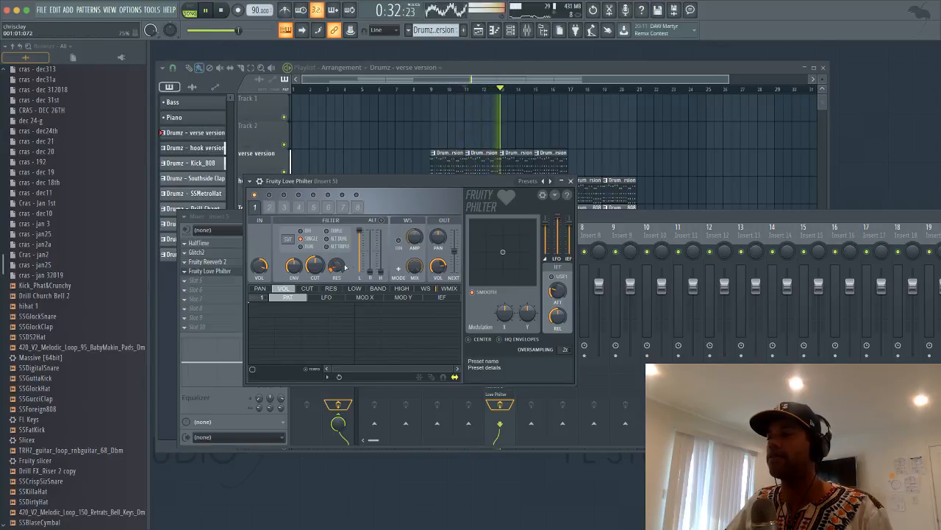
key("space")
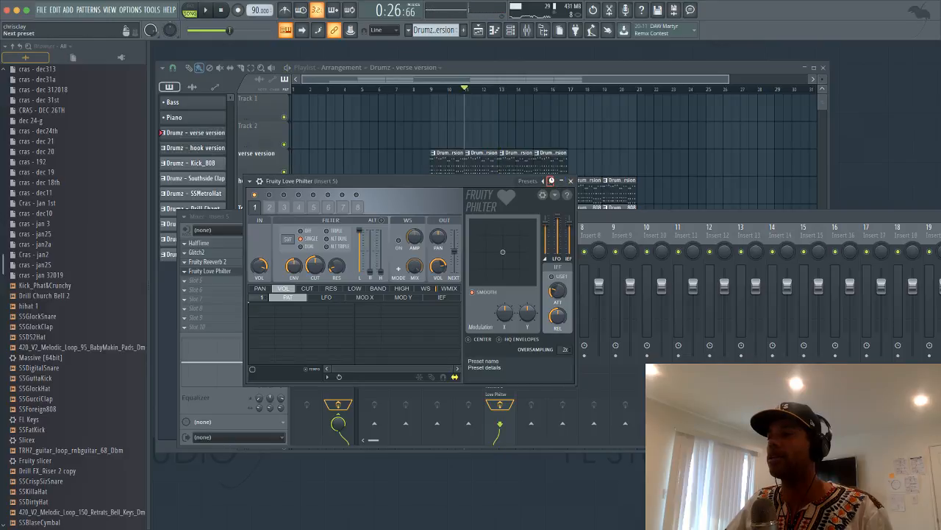
key("space")
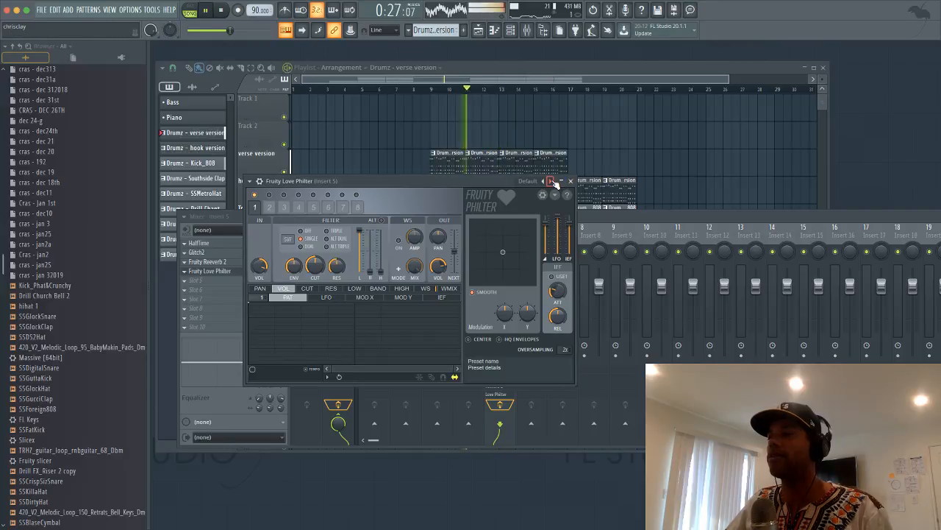
left_click(551, 181)
left_click(552, 182)
key("space")
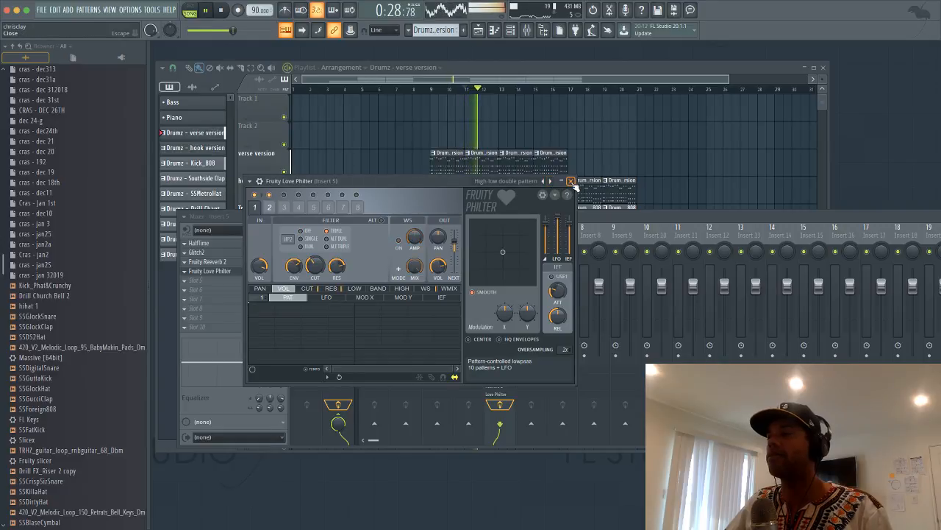
Close Love Philter and create an automation clip for its Mix level
left_click(571, 182)
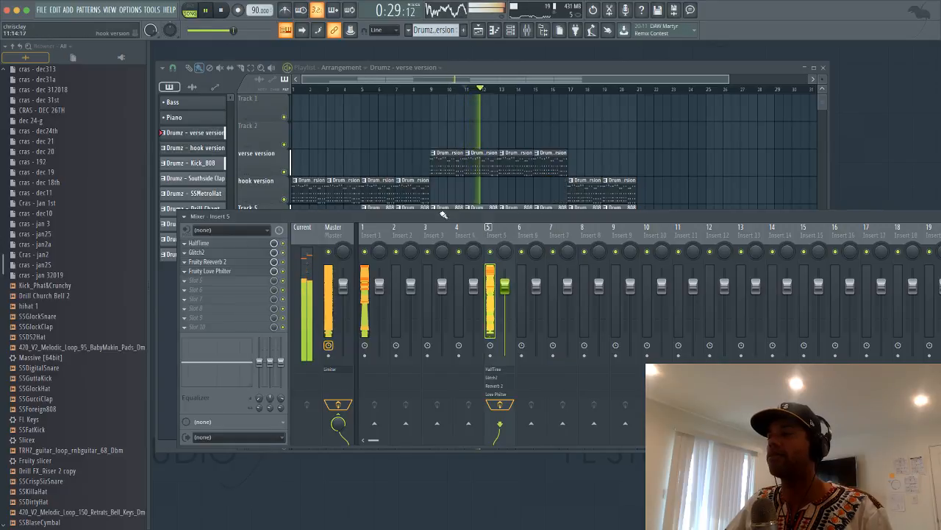
right_click(276, 272)
left_click(316, 336)
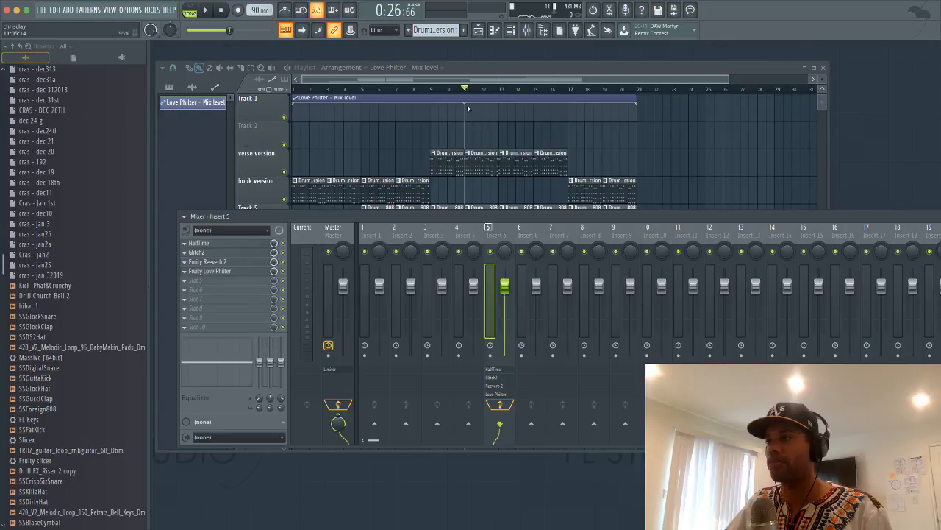
Audition the Mix level automation clip and undo a stray automation point
left_click(467, 116)
key("space")
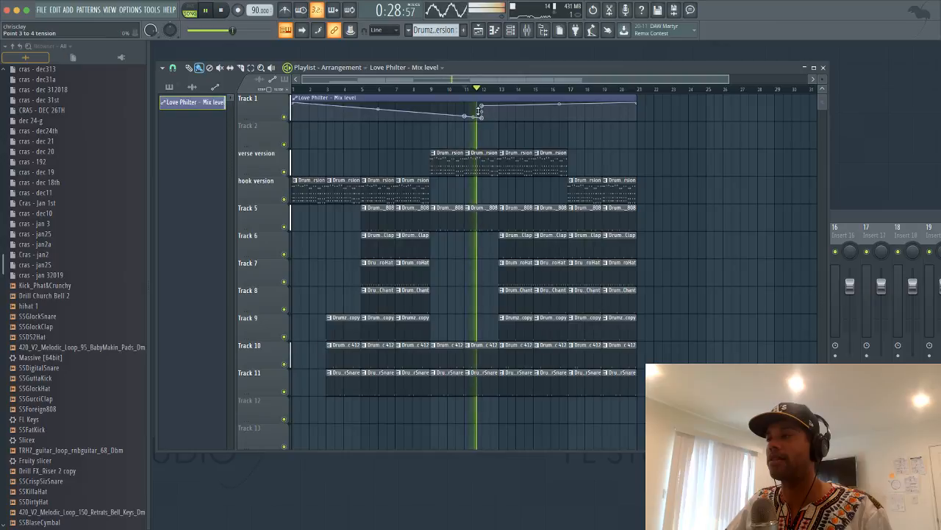
right_click(479, 110)
left_click(485, 107)
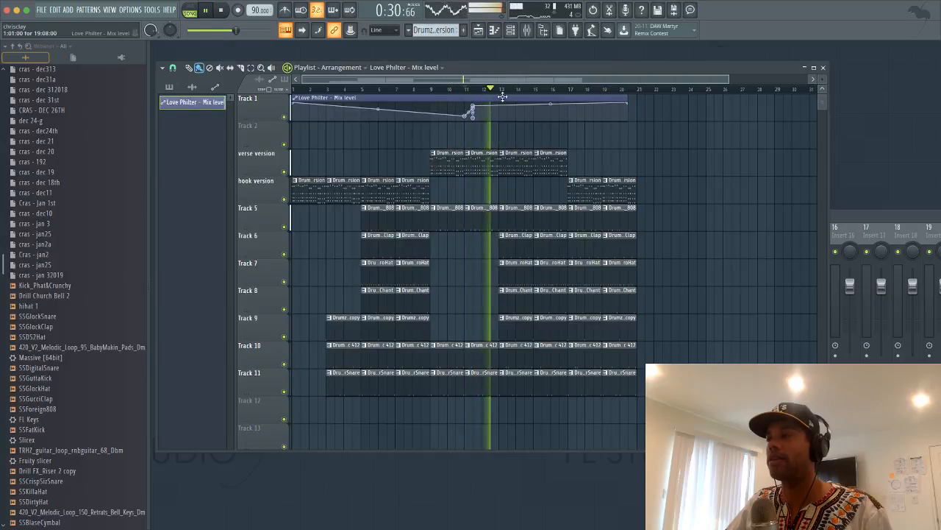
key("space")
key("ctrl+z")
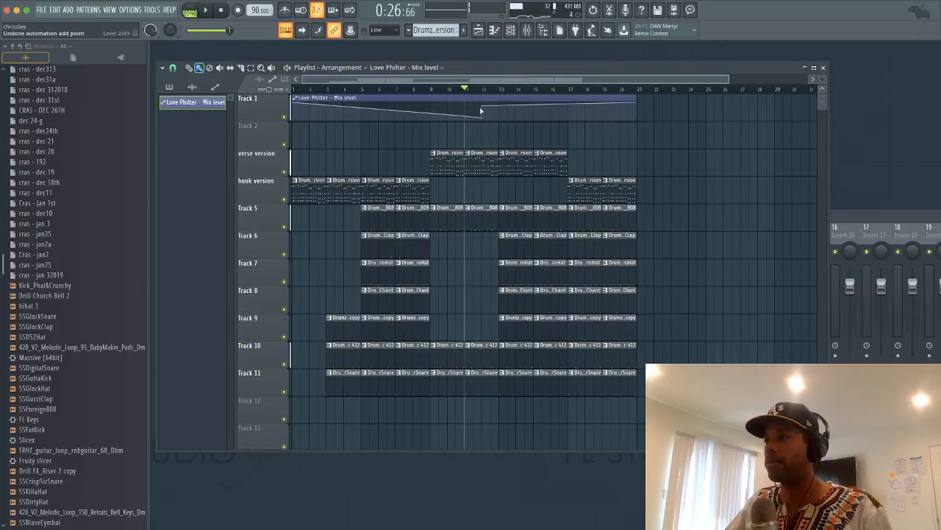
key("space")
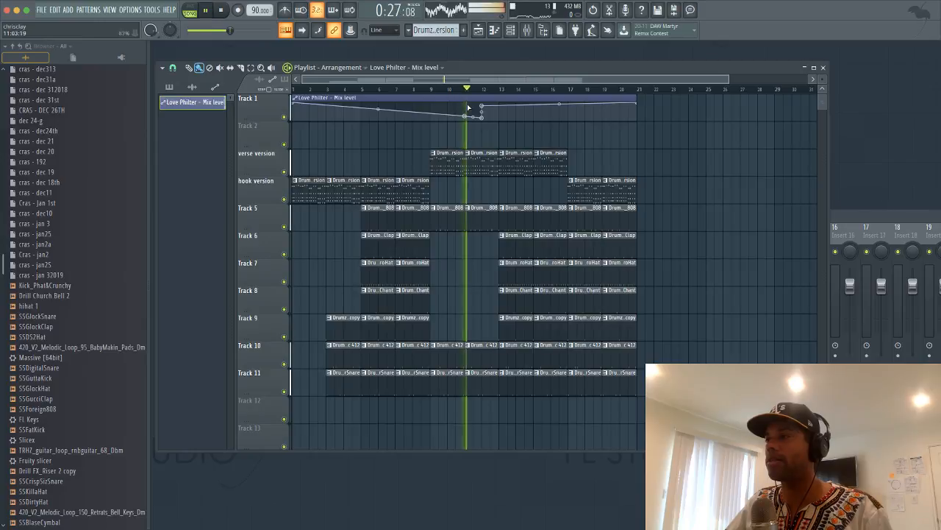
left_click_drag(470, 79, 451, 101)
key("space")
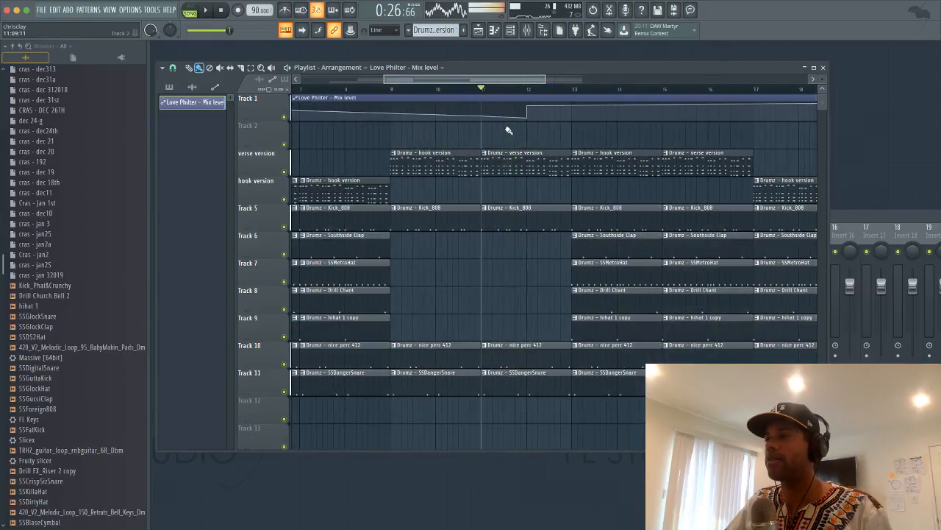
key("space")
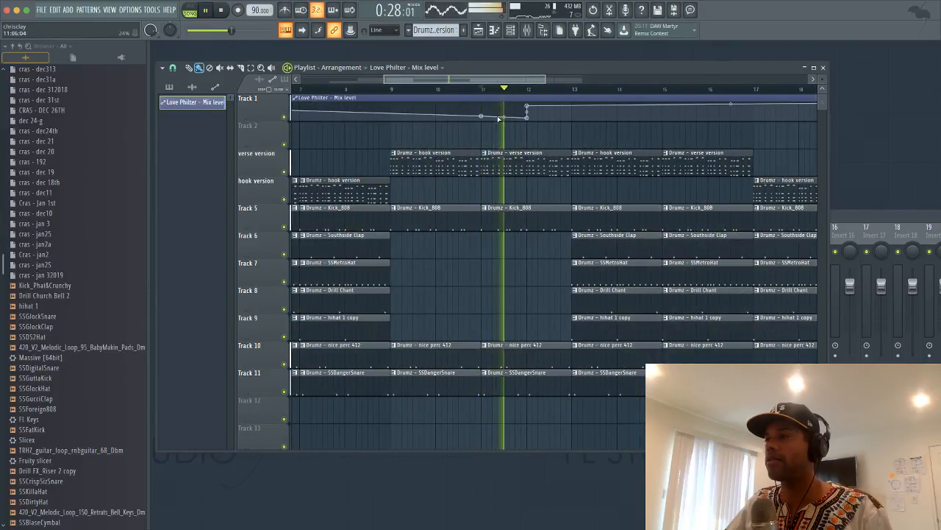
Add three automation points near bar 12 and drag them down into a dip
right_click(545, 114)
key("space")
right_click(555, 118)
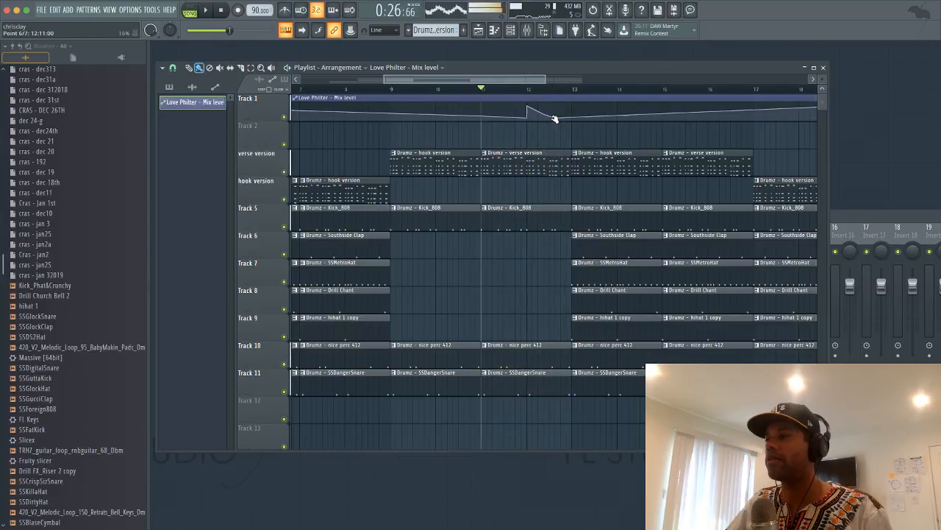
right_click(564, 105)
key("space")
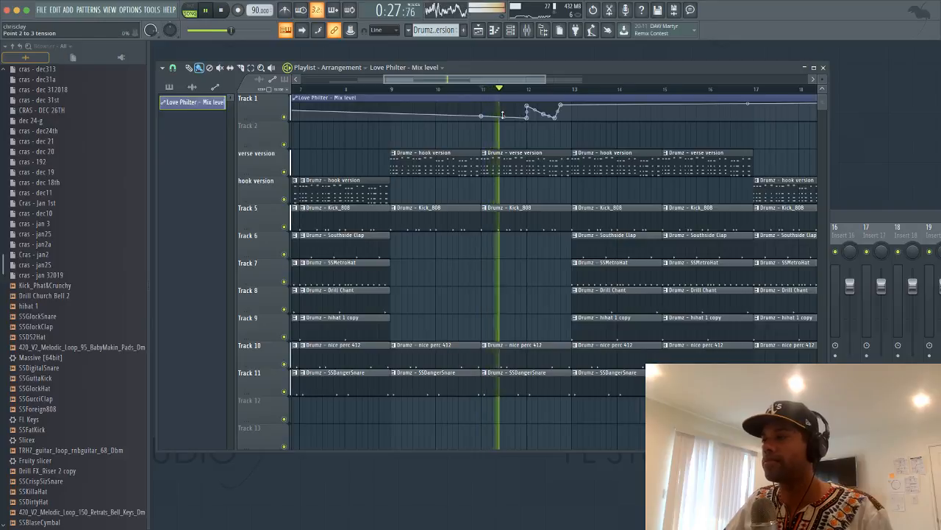
left_click_drag(543, 114, 533, 135)
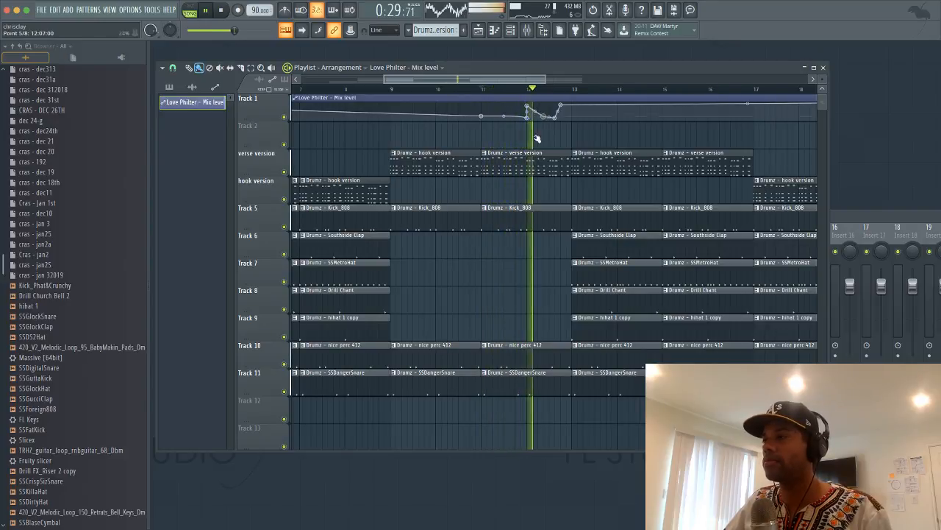
key("space")
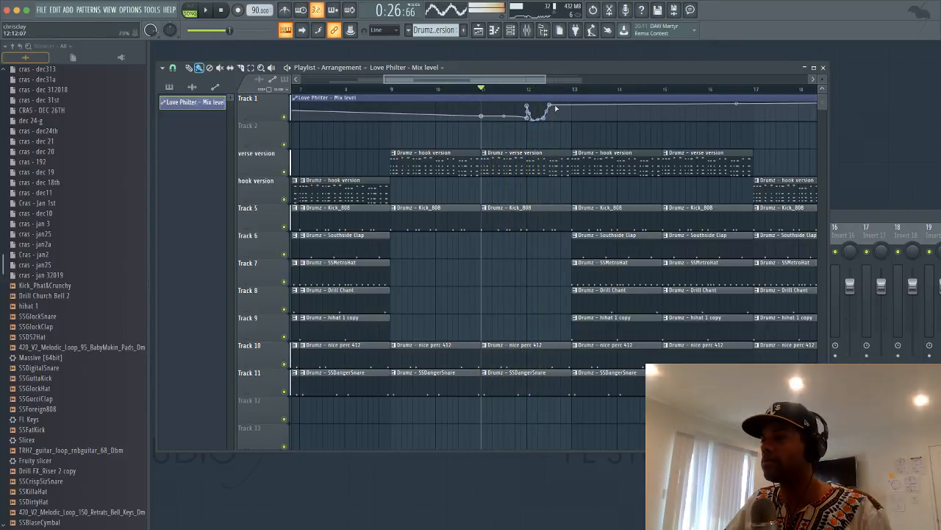
left_click_drag(562, 109, 566, 119)
Bend the curve between points 3 and 4 into a sharp peak, auditioning from bar 11
key("space")
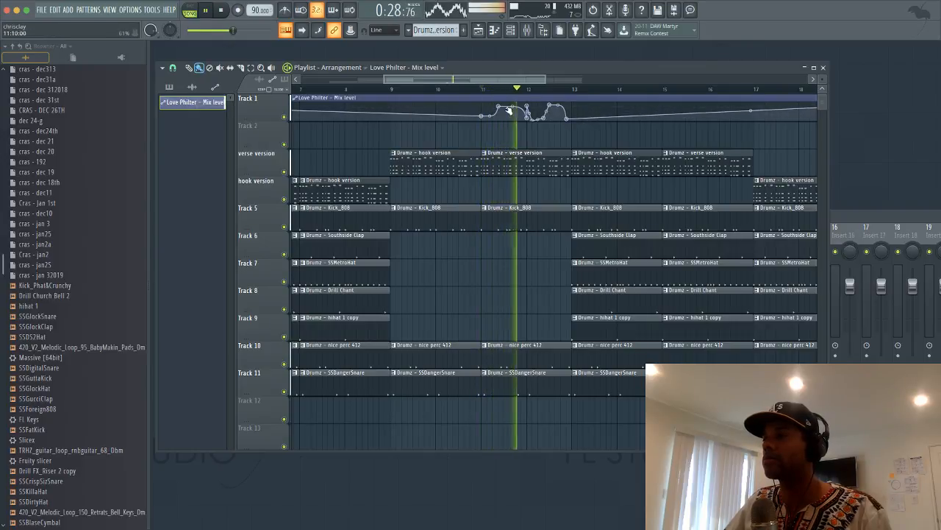
key("space")
key("space")
left_click_drag(513, 107, 513, 120)
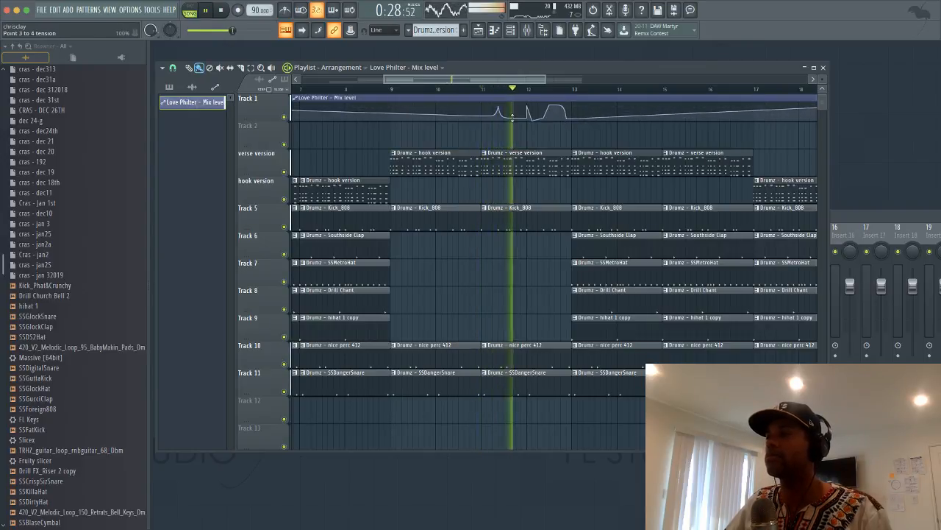
key("space")
key("space")
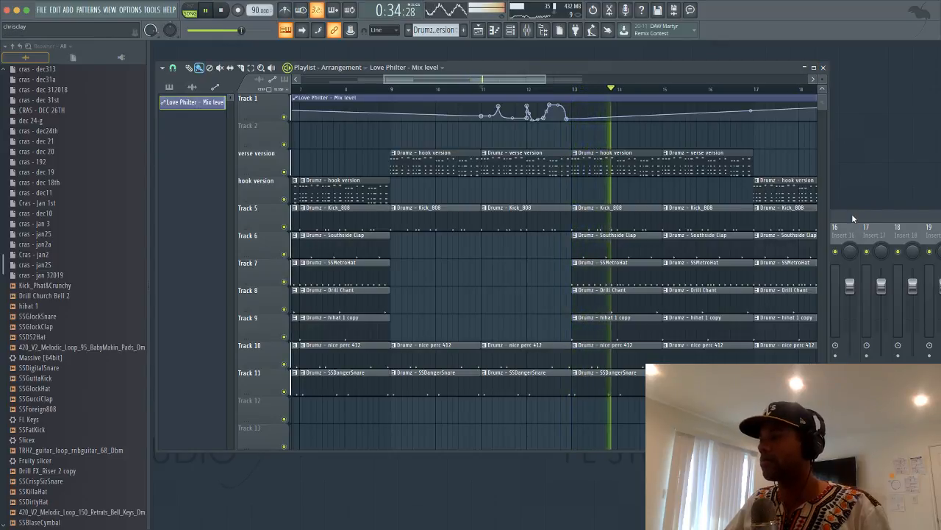
key("space")
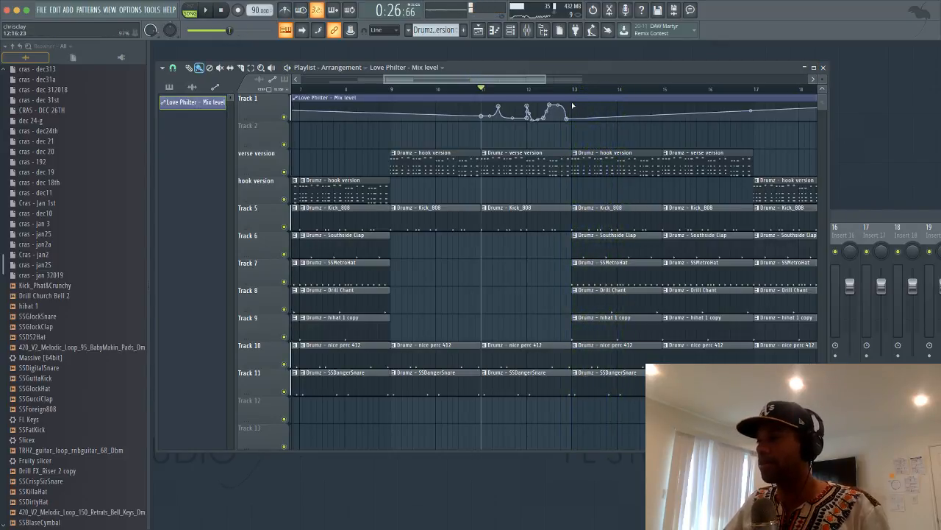
left_click(574, 93)
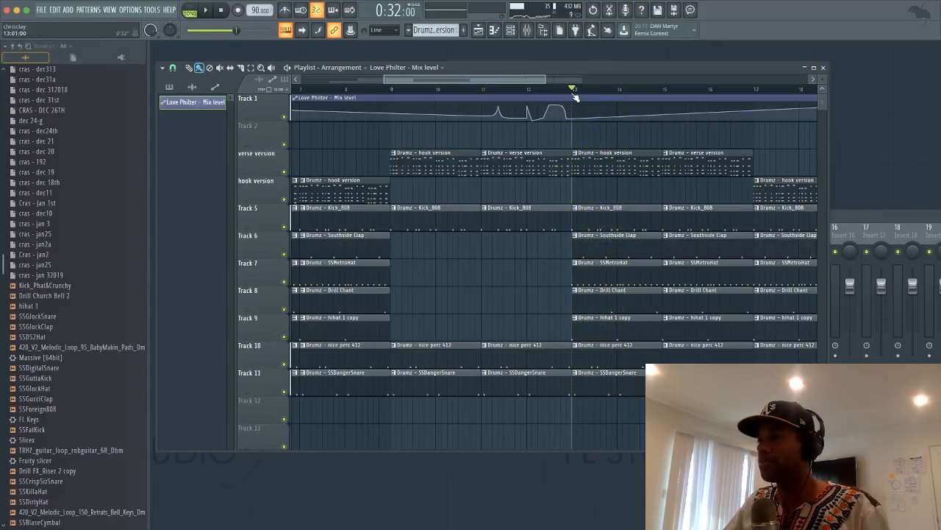
left_click(578, 210)
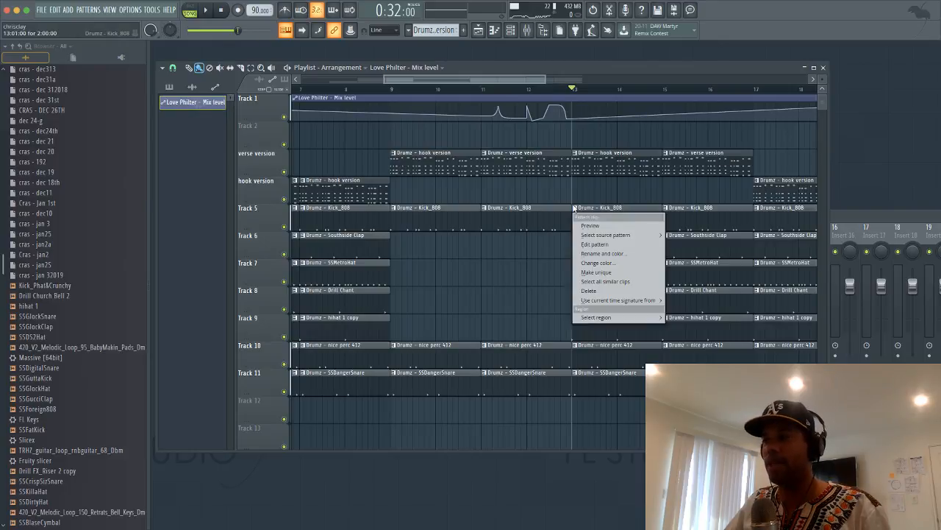
Make the bar-13 Kick_808 clip unique and add two longer C5 808 notes in its Piano roll
left_click(608, 271)
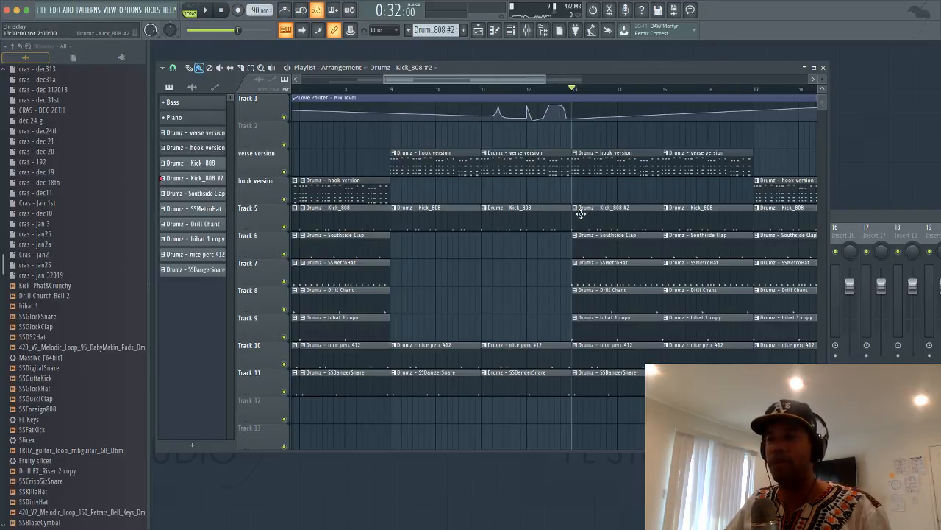
double_click(590, 218)
key("space")
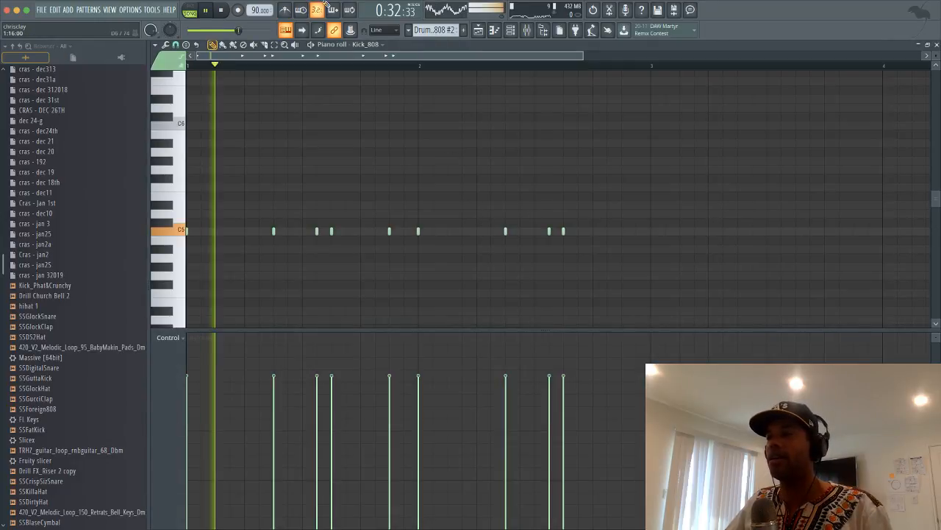
left_click(464, 232)
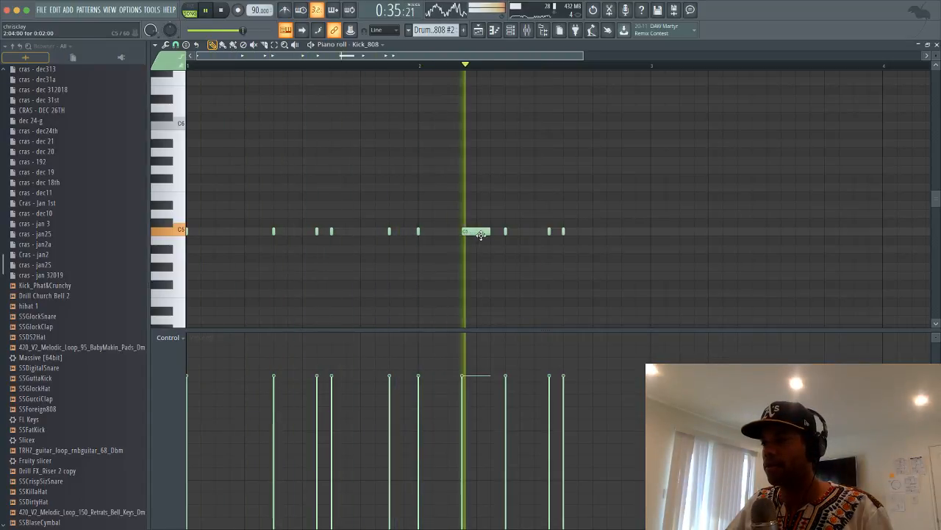
left_click(621, 234)
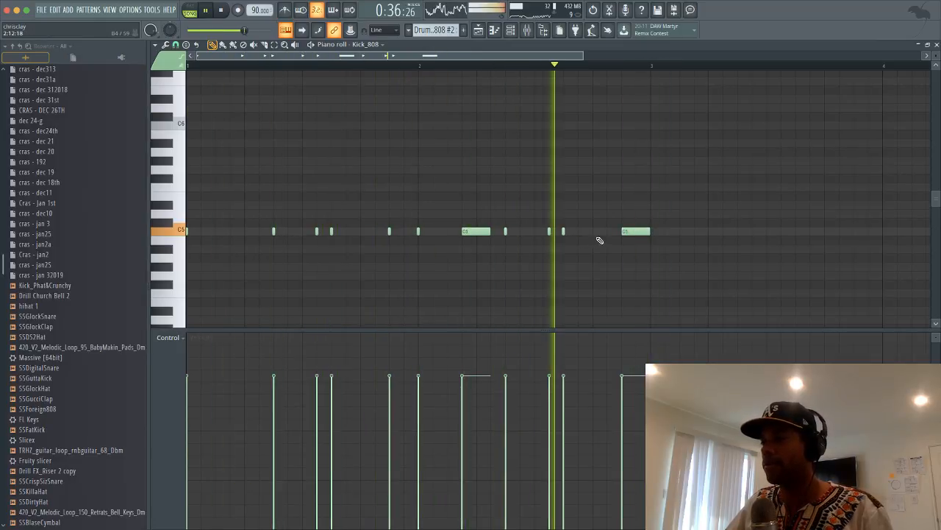
key("space")
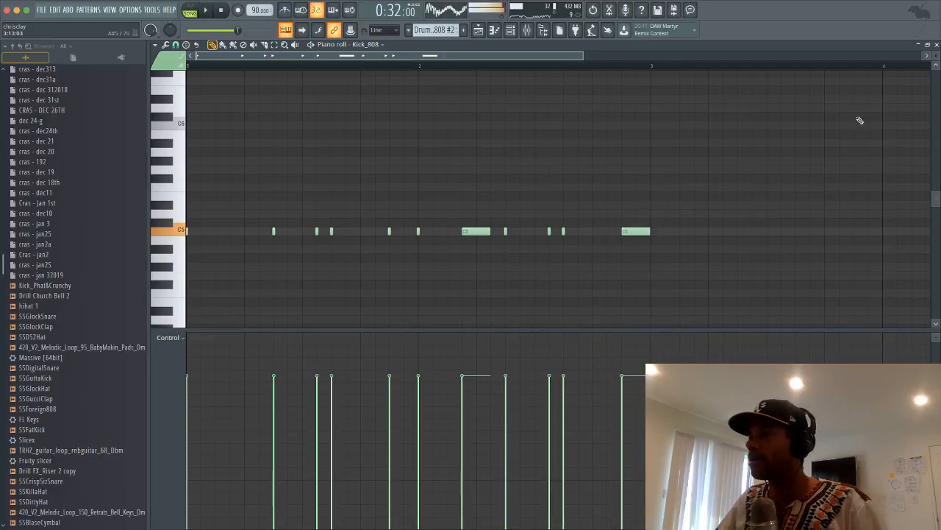
left_click(934, 43)
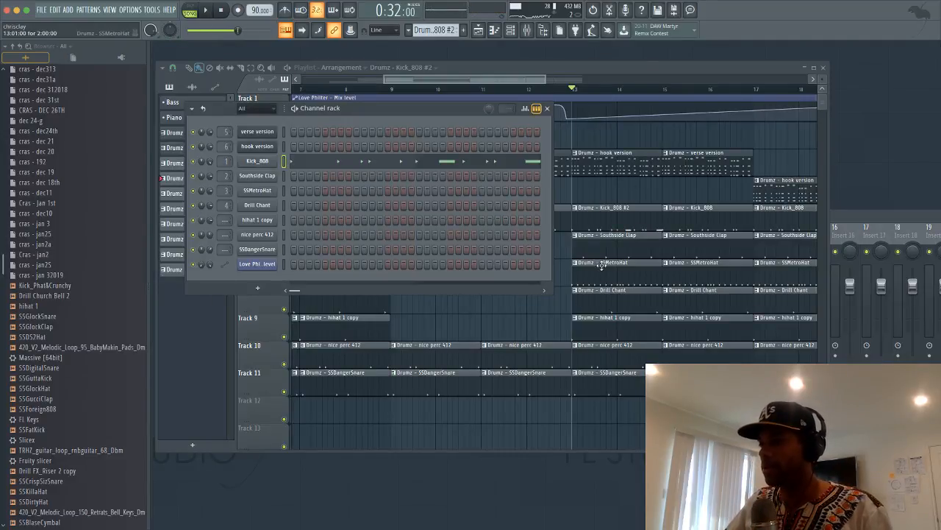
Make the bar-13 SSMetroHat clip on Track 7 unique as Drumz - SSMetroHat #2
right_click(579, 267)
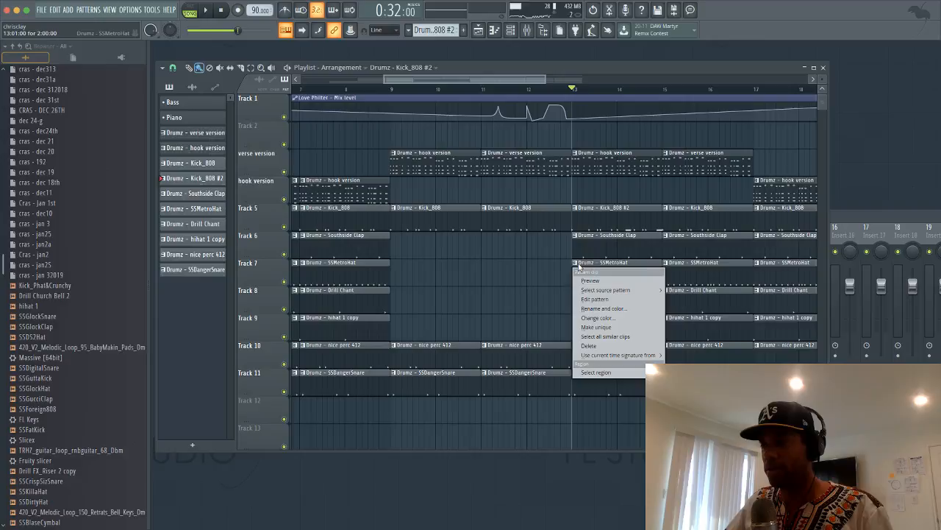
left_click(606, 325)
left_click(580, 270)
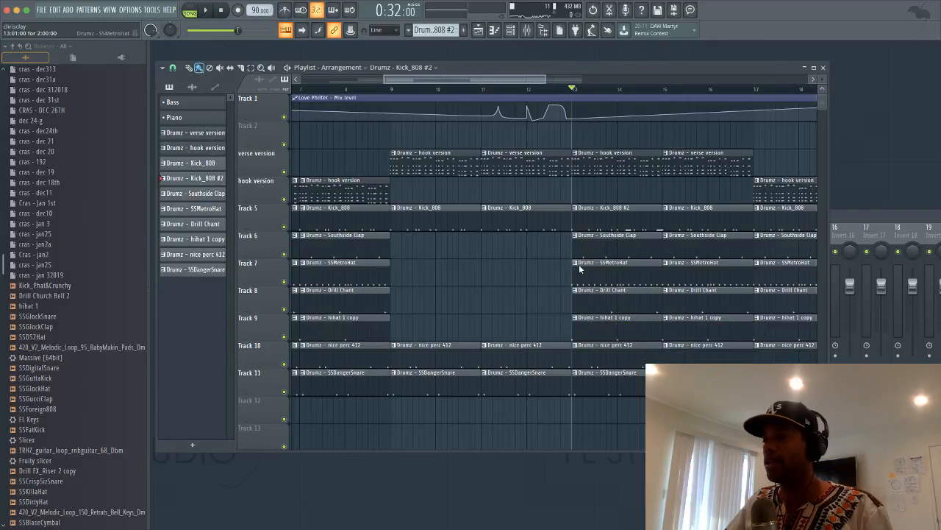
right_click(577, 268)
left_click(593, 329)
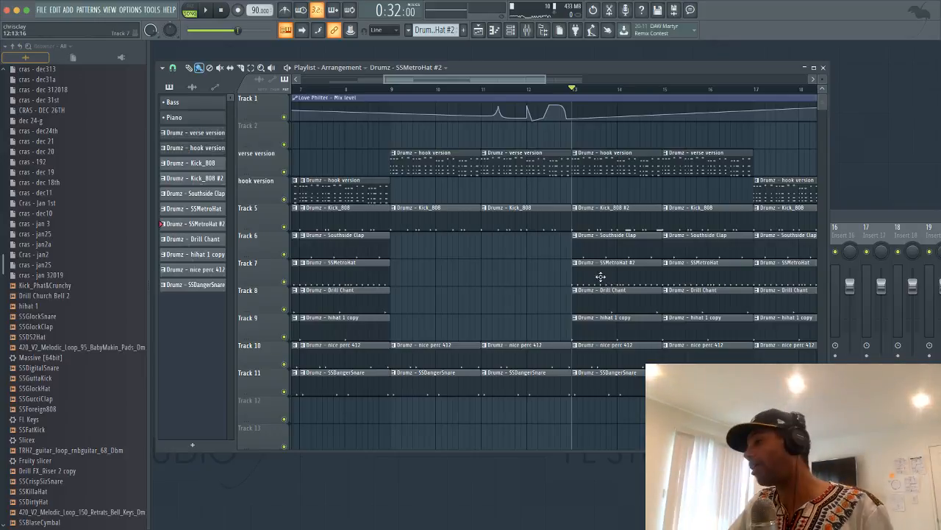
Join the SSMetroHat #2 notes with quick legato and chop one into a four-hit roll
double_click(622, 275)
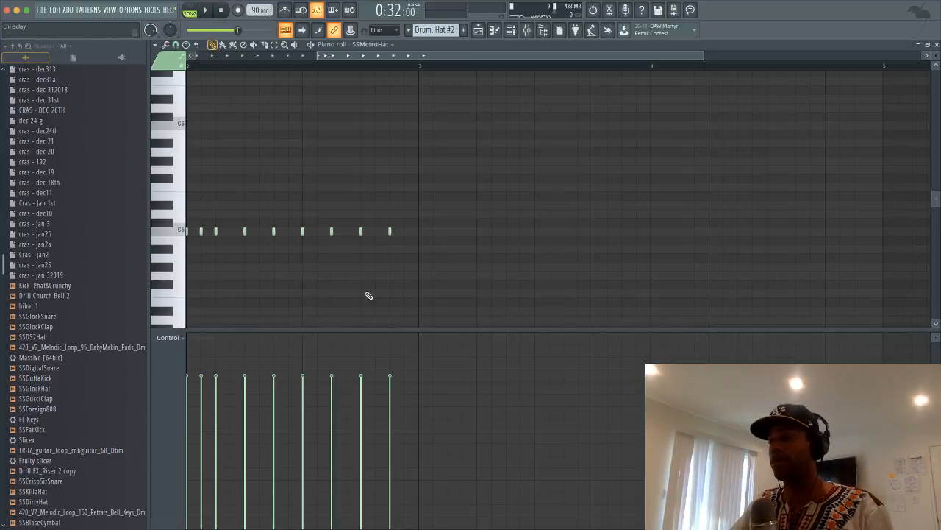
key("ctrl+l")
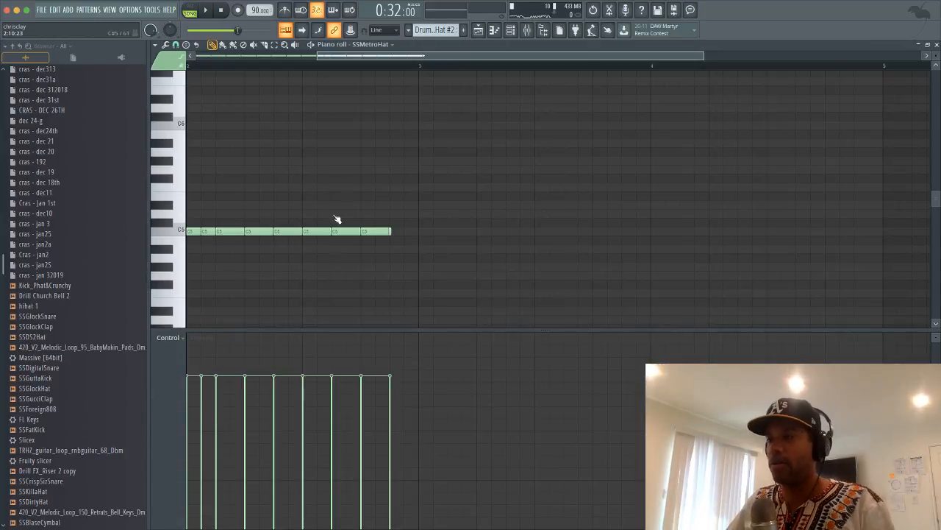
key("space")
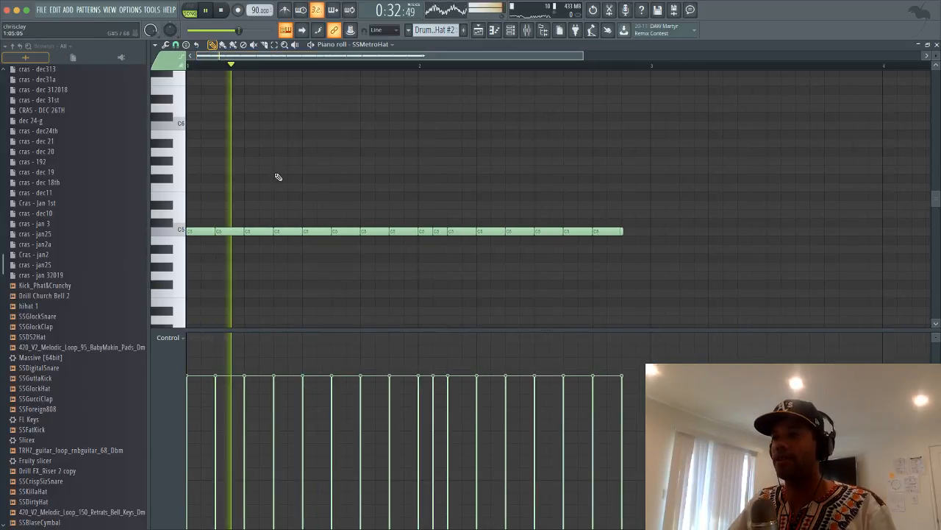
key("space")
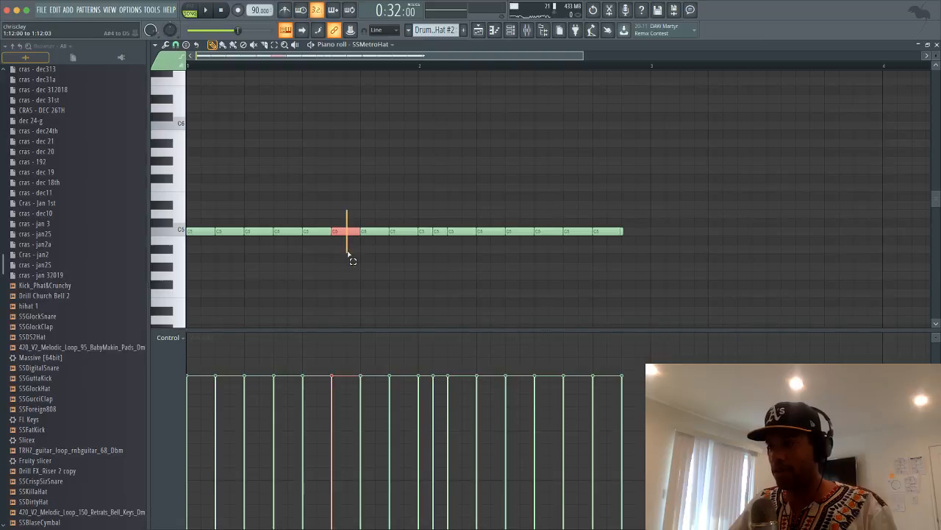
key("alt+u")
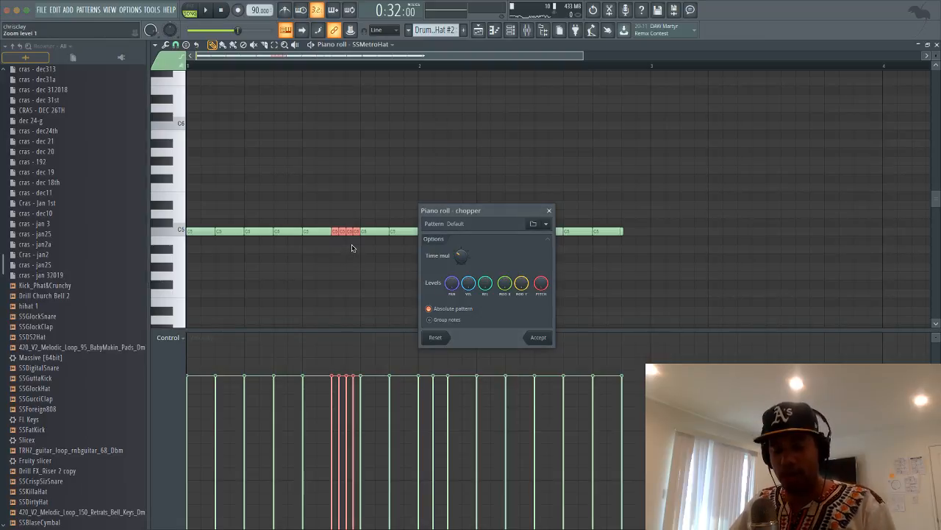
left_click(538, 337)
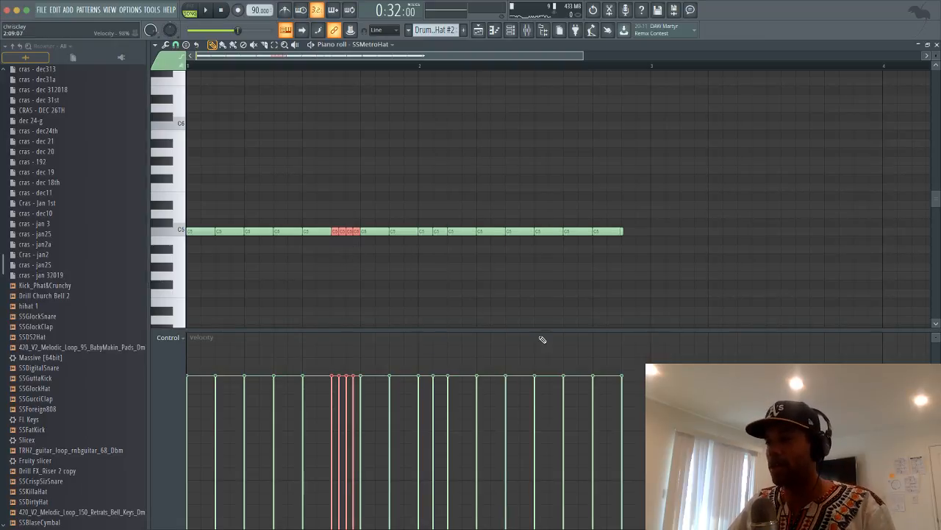
key("space")
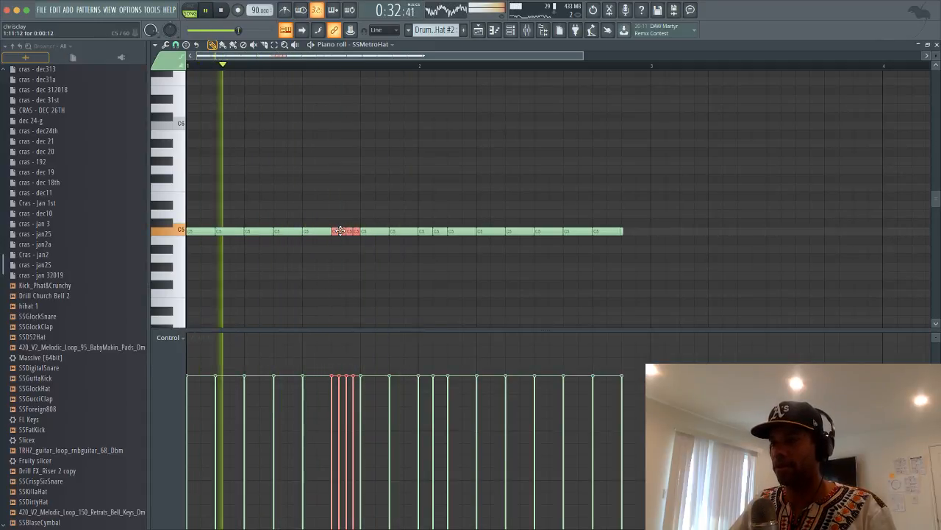
left_click(345, 219, "super")
Delete two short C5 notes for gaps and add lower-pitched, short and D#5 variation notes
right_click(340, 231)
right_click(355, 231)
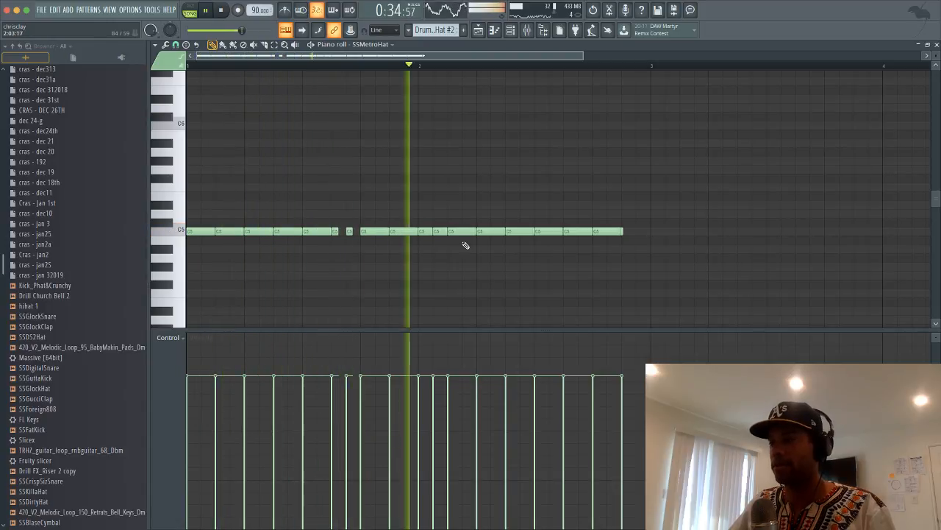
left_click(523, 258)
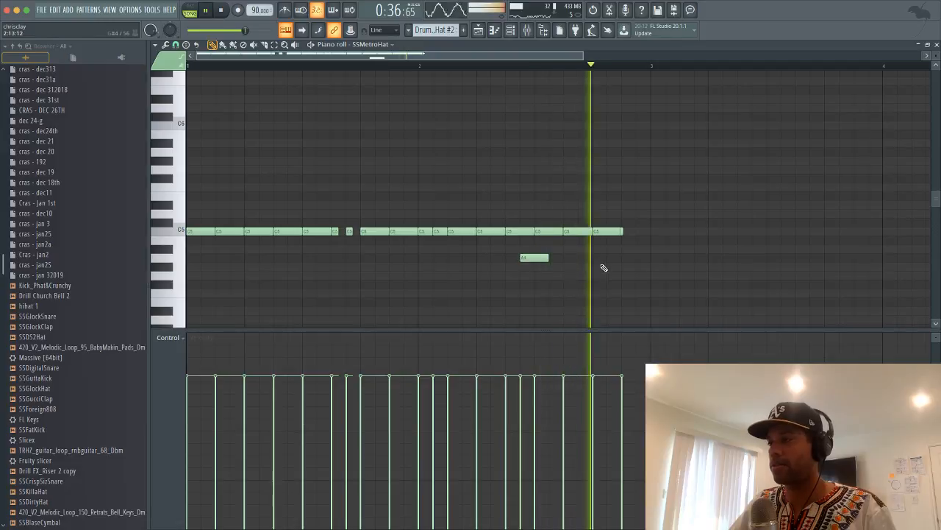
left_click(614, 267)
left_click_drag(613, 267, 627, 267)
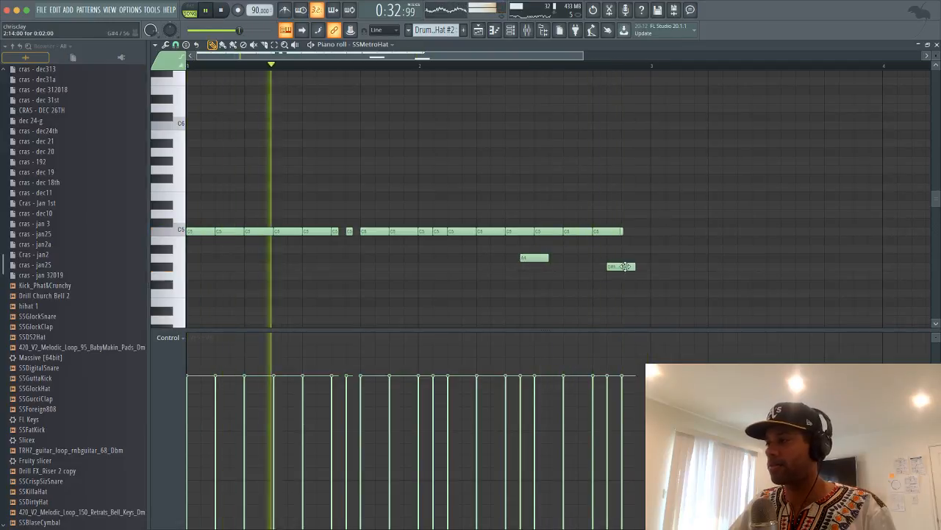
left_click(639, 249)
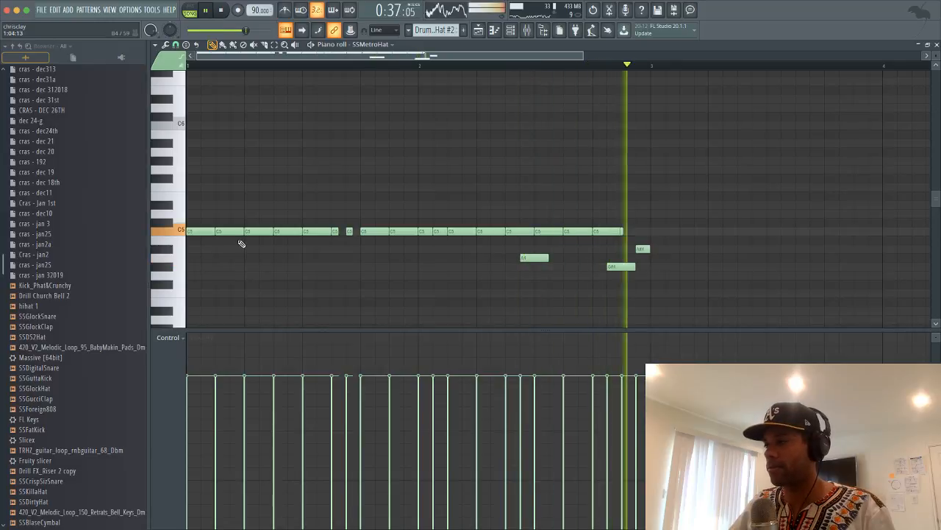
left_click(206, 204)
key("space")
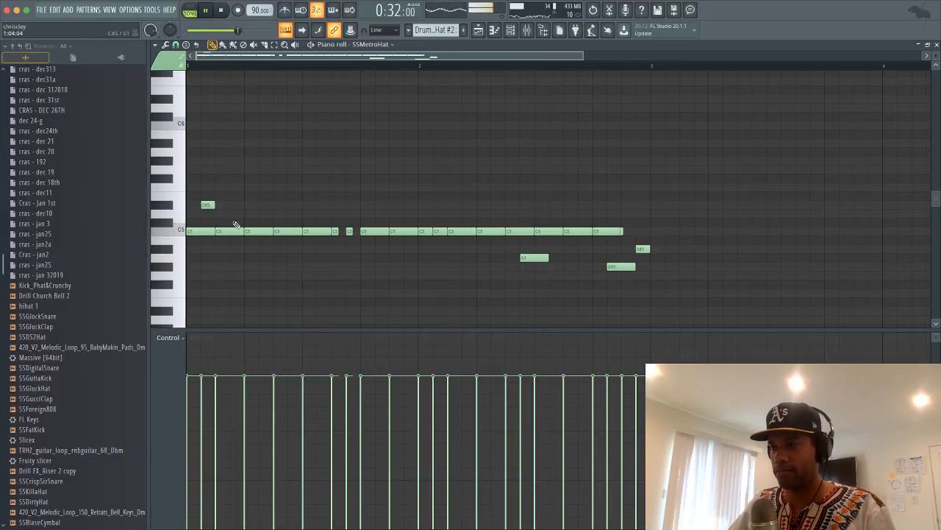
key("space")
Chop the first C5 note into four hits, duplicate the roll, and move the copy to D#4
left_click_drag(198, 222, 194, 243)
key("ctrl+u")
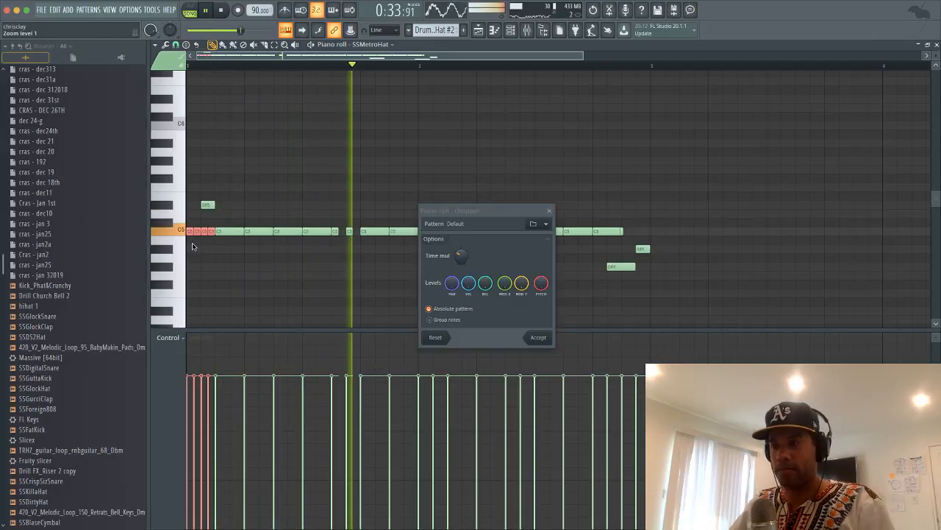
key("space")
left_click(538, 337)
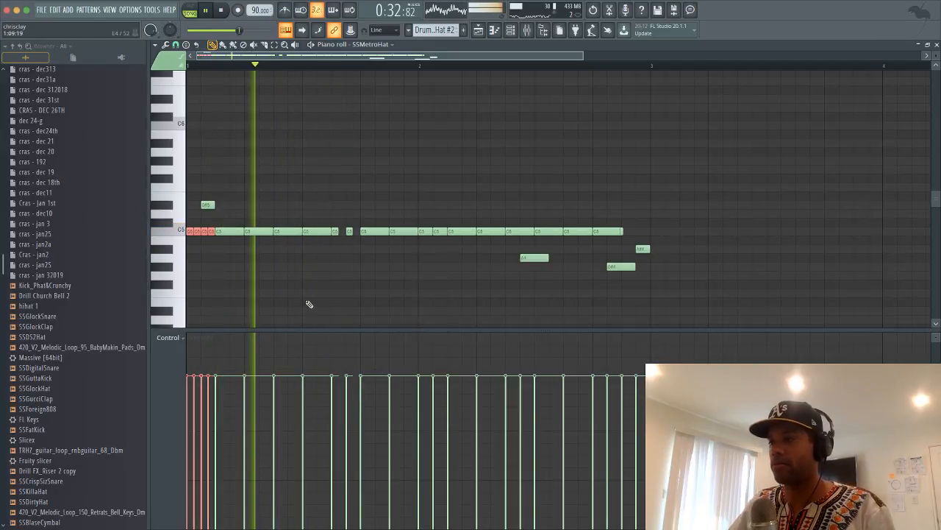
key("space")
key("space")
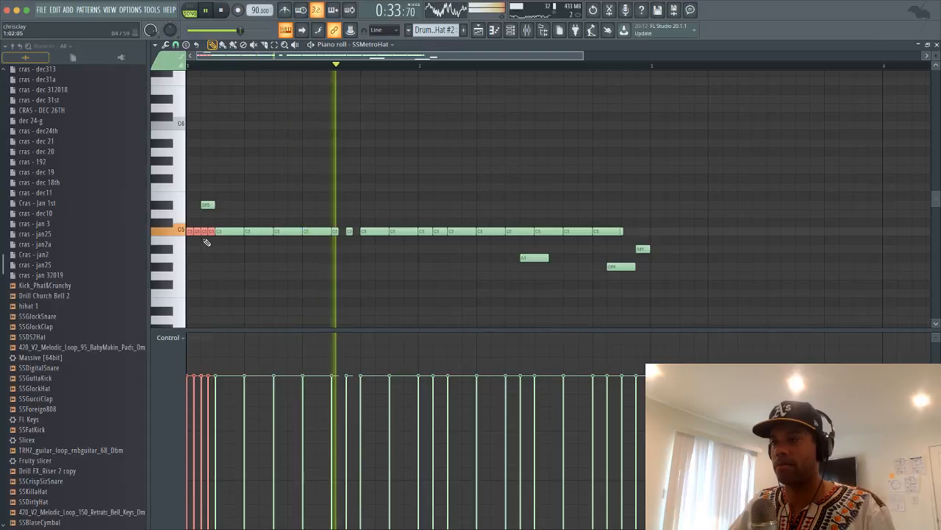
key("space")
key("space")
key("ctrl+b")
left_click_drag(351, 300, 289, 275)
key("space")
key("space")
key("space")
key("space")
key("space")
key("space")
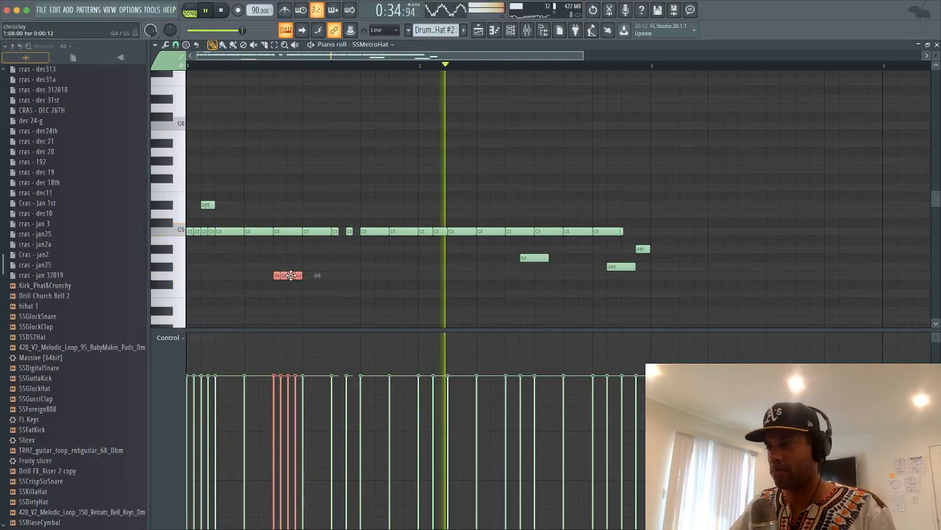
Close the Piano roll and start a new project without saving the beat
left_click(936, 45)
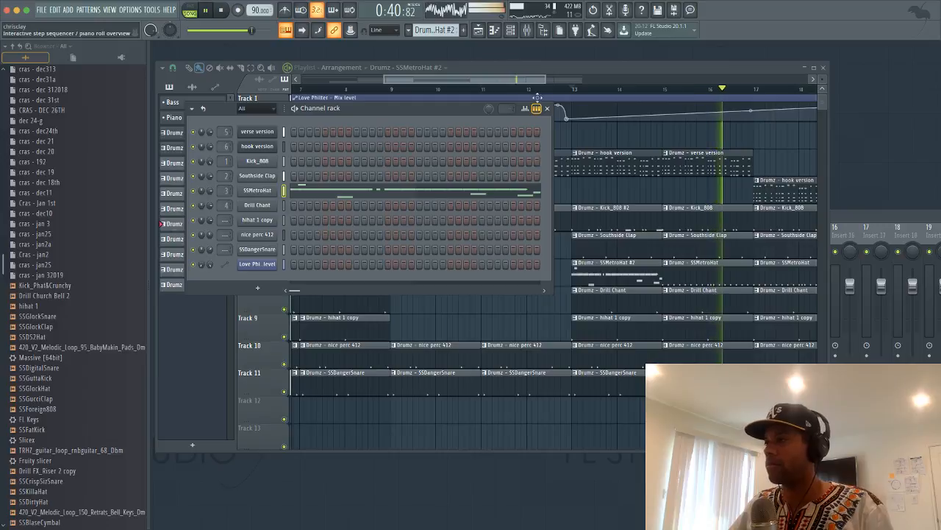
left_click(550, 66)
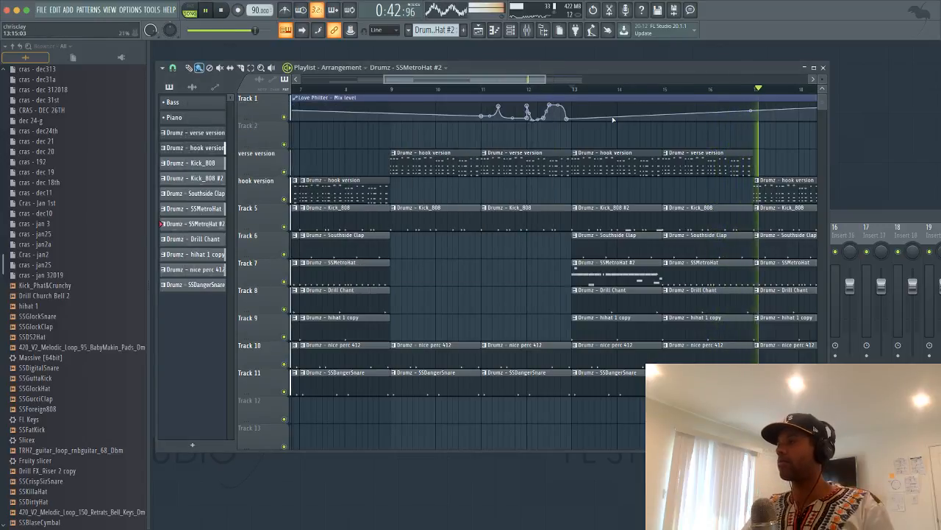
key("space")
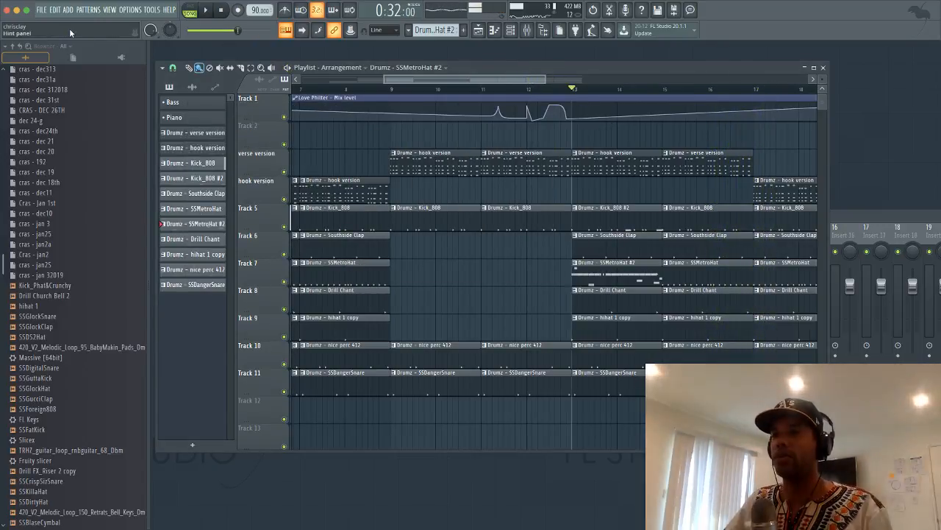
left_click(42, 9)
left_click(50, 24)
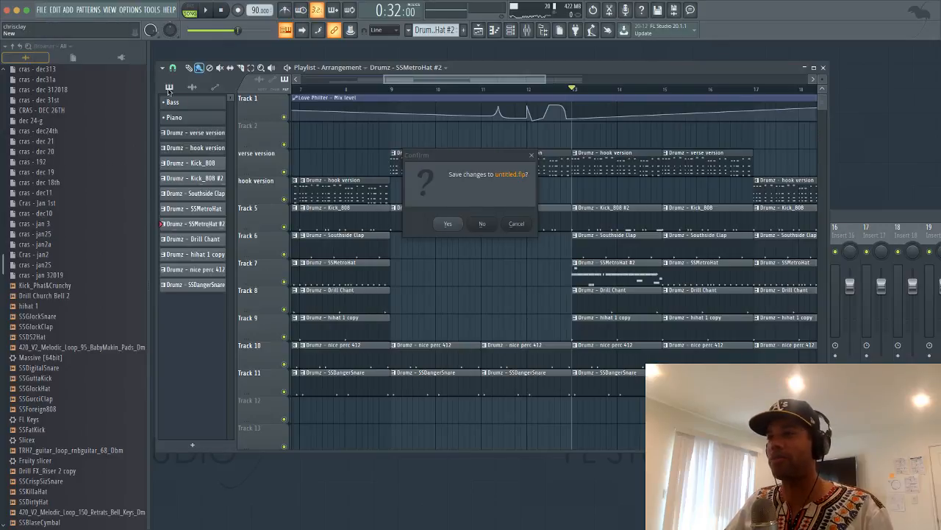
left_click(482, 224)
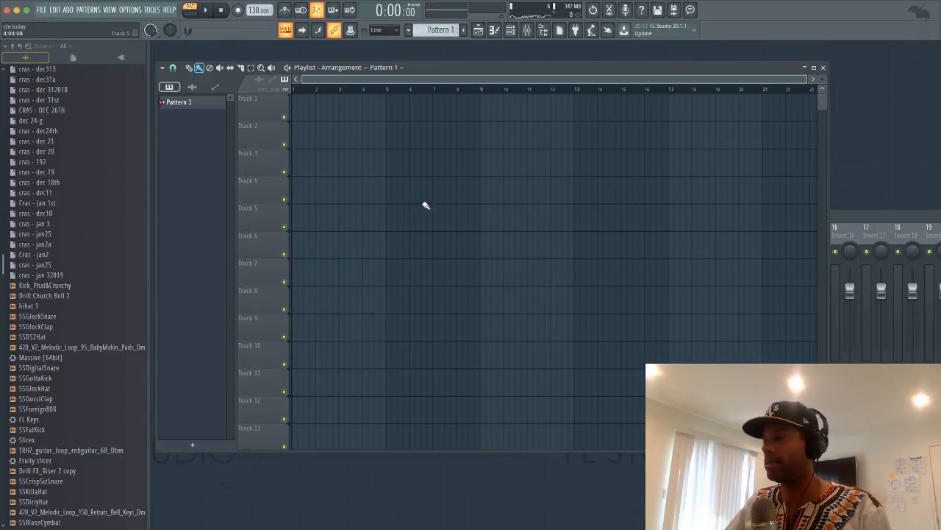
left_click_drag(432, 67, 573, 139)
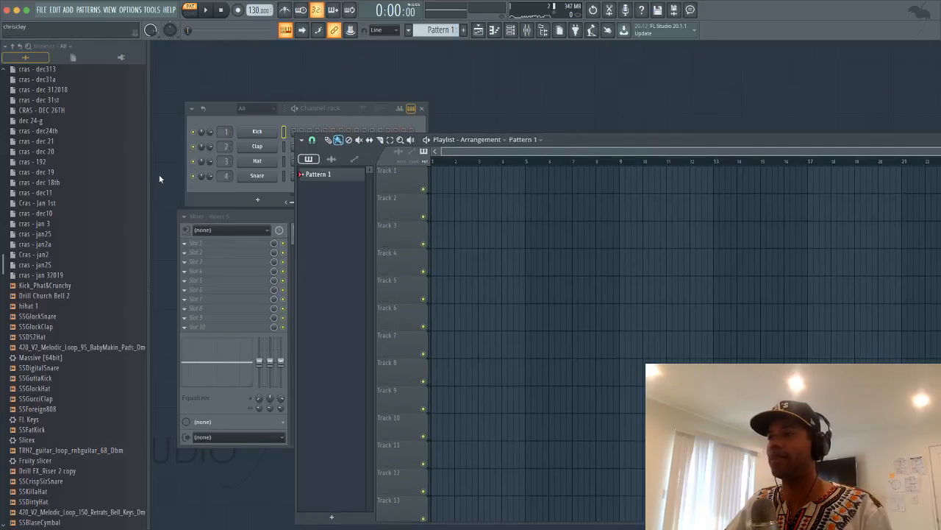
Insert a Sytrus channel from the Kick channel's menu
right_click(271, 134)
mouse_move(343, 211)
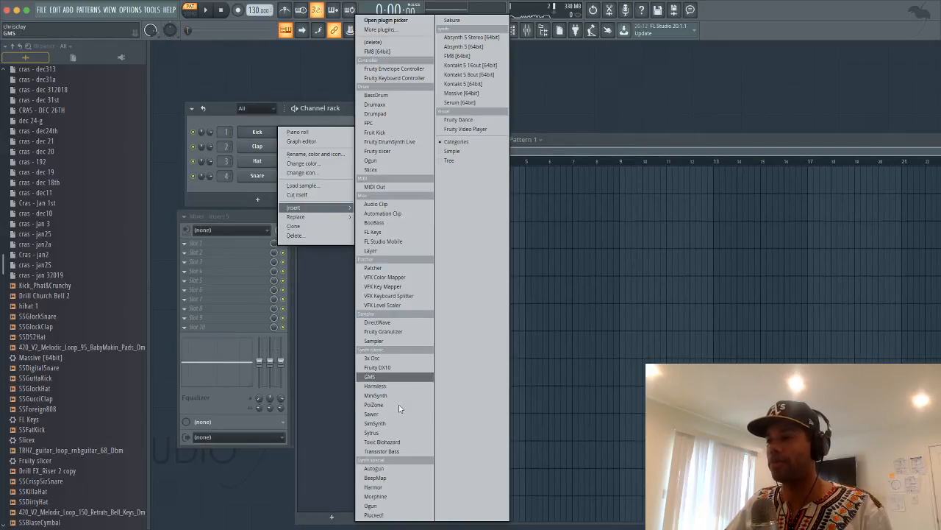
left_click(398, 435)
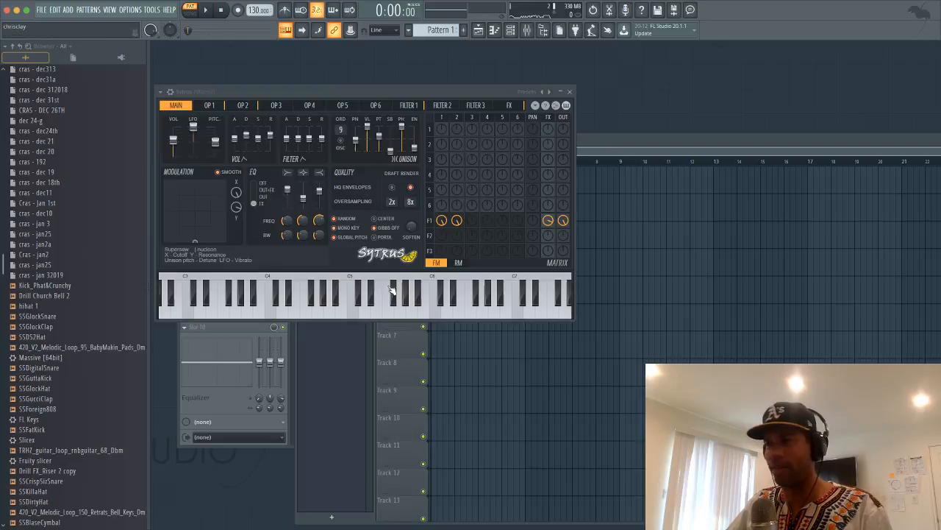
Load the Moon ray 3 preset, then step through Nautilus and Nebula to Niceplace
left_click(536, 95)
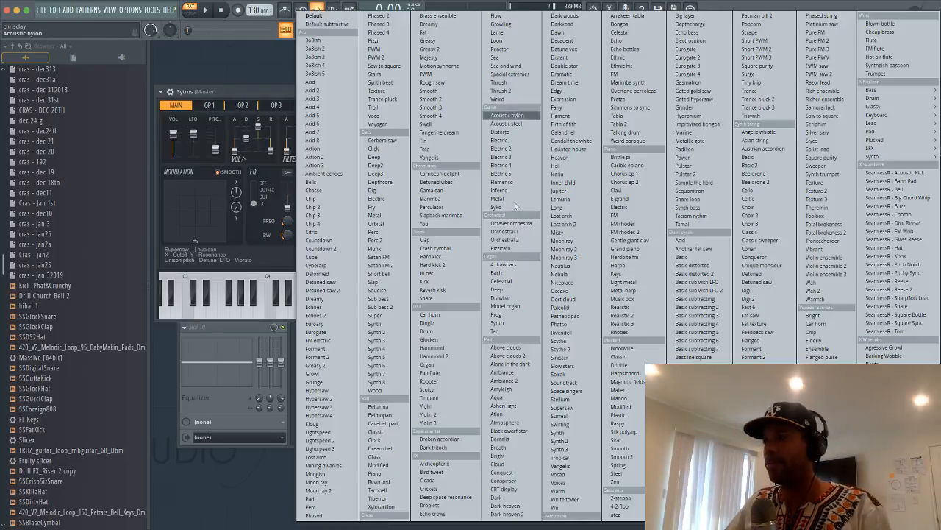
left_click(567, 273)
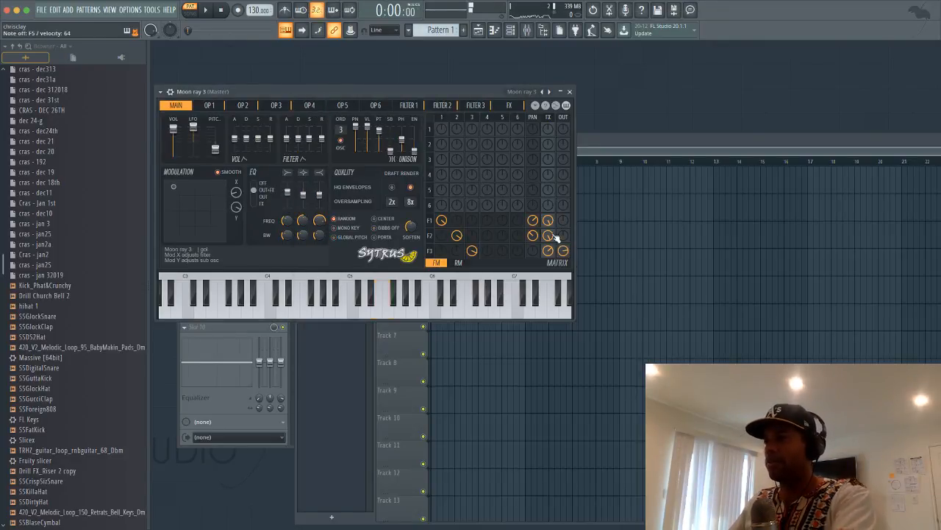
left_click(550, 92)
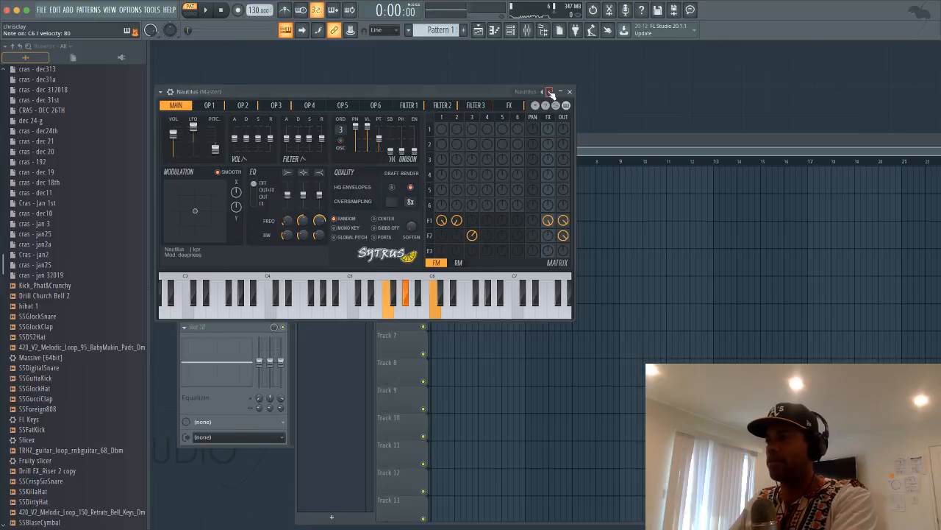
left_click(550, 92)
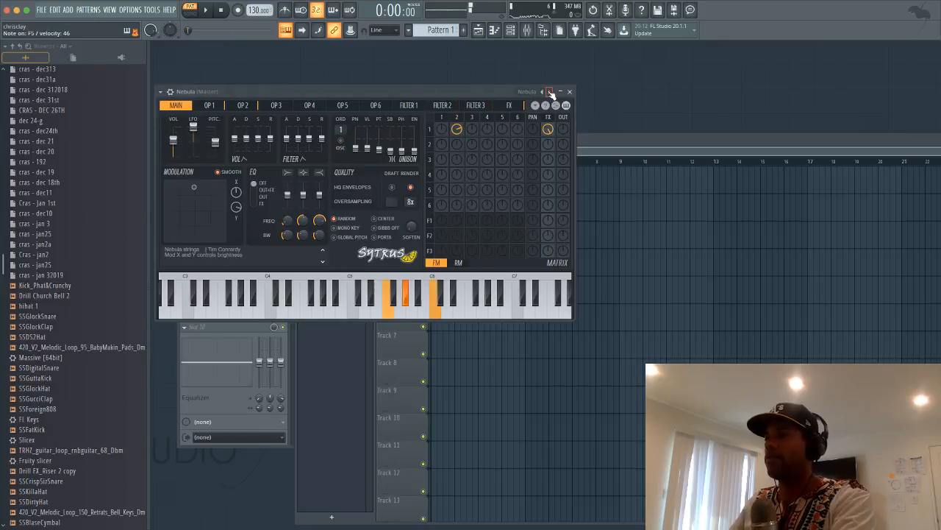
left_click(550, 92)
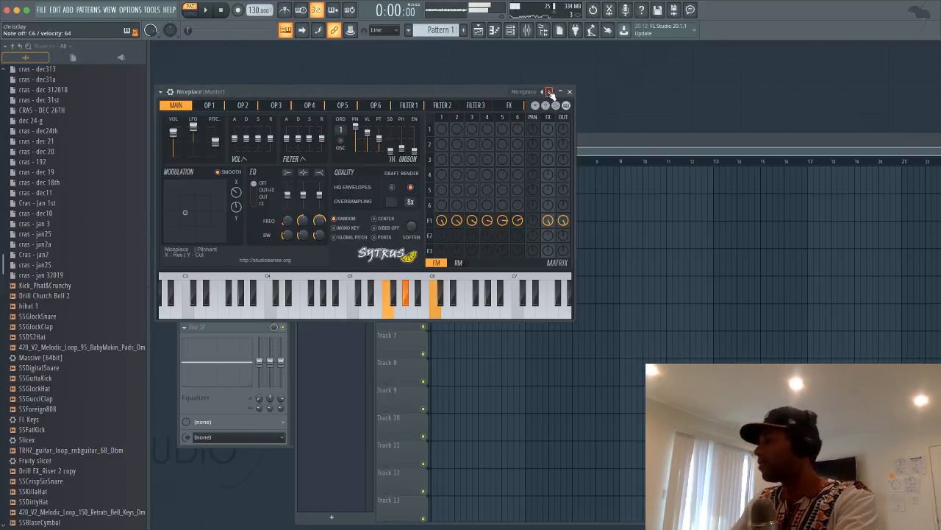
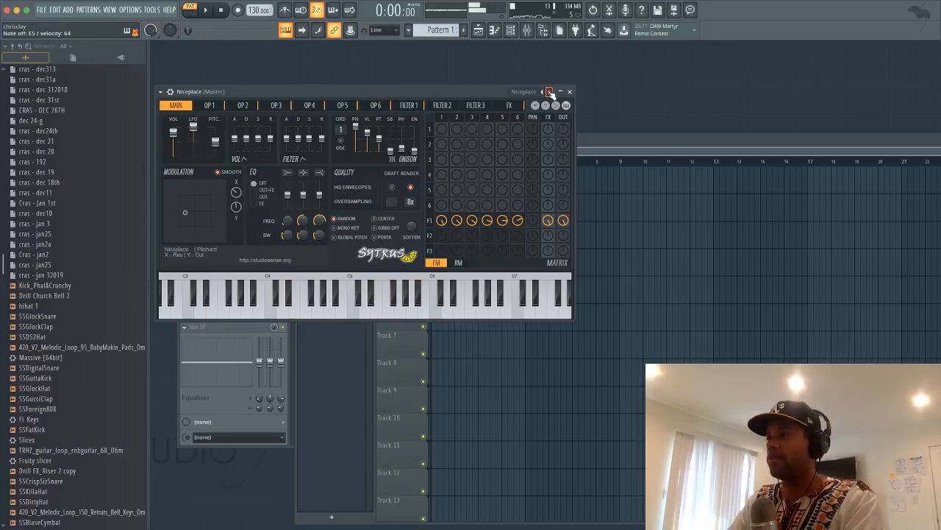
Audition Sytrus presets from Oceaxe, Dort cloud, Paleolith and Phatso through Rivendell and Scythe to Solrak
left_click(556, 92)
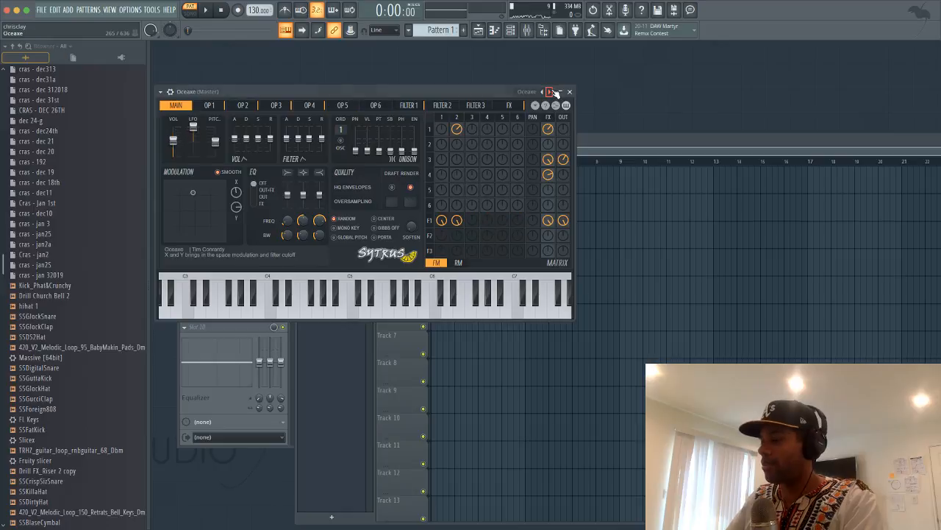
left_click(556, 92)
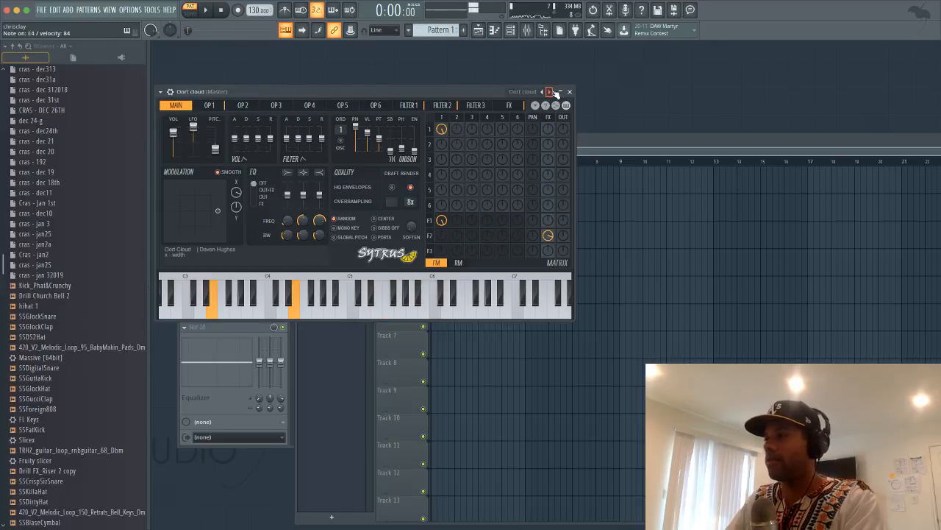
left_click(556, 92)
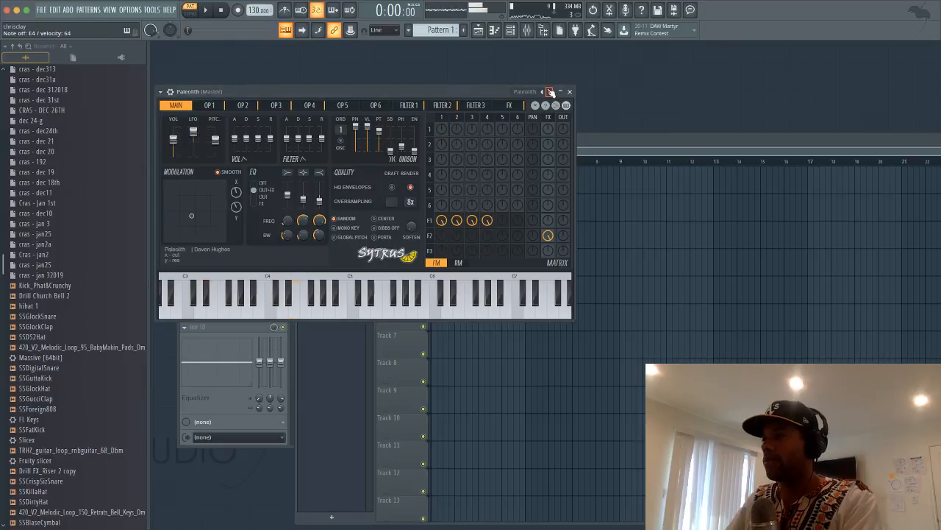
left_click(550, 92)
left_click(550, 92)
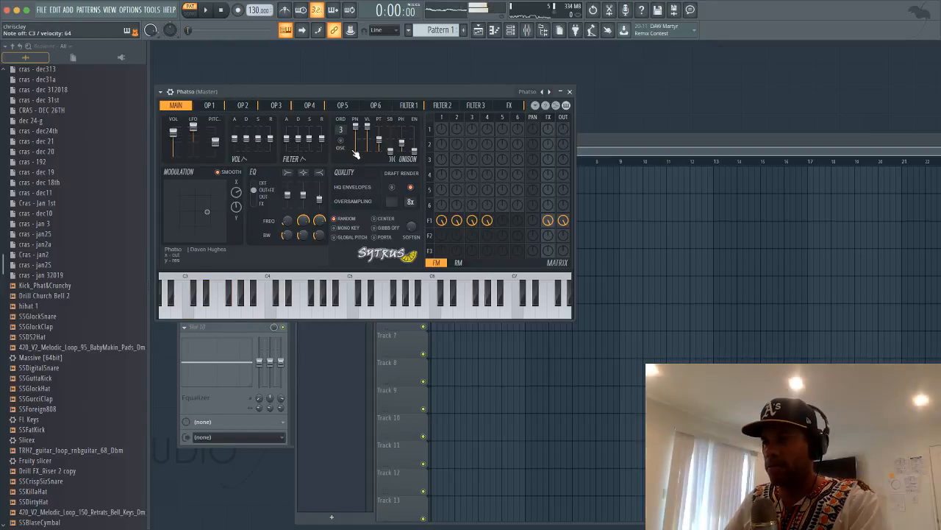
left_click(550, 92)
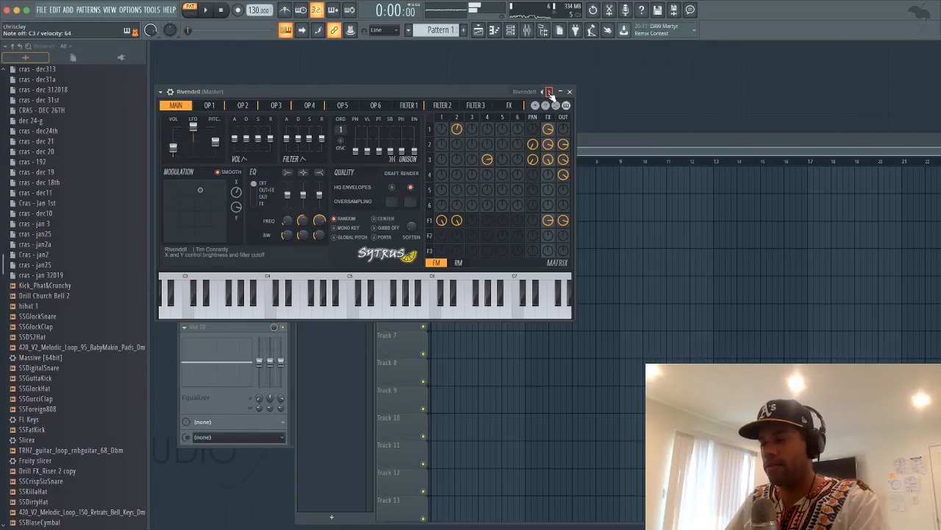
left_click(549, 92)
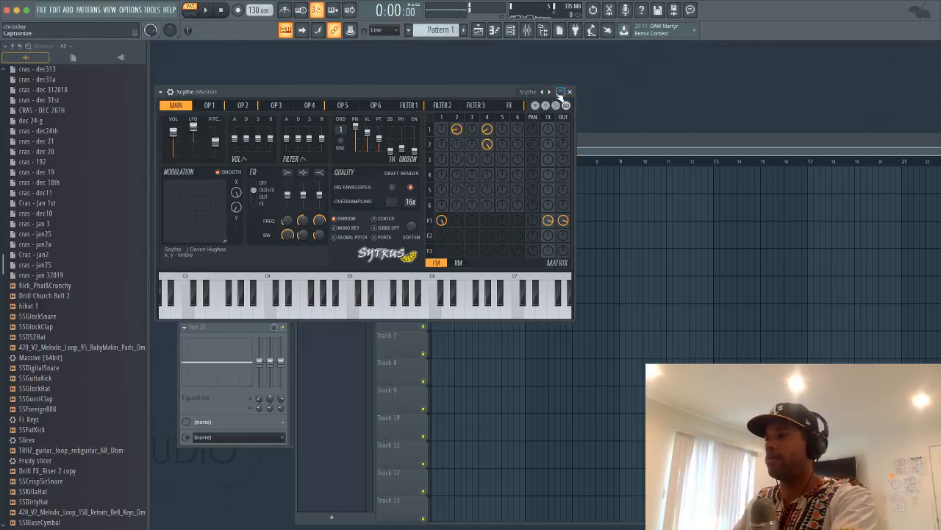
left_click(550, 91)
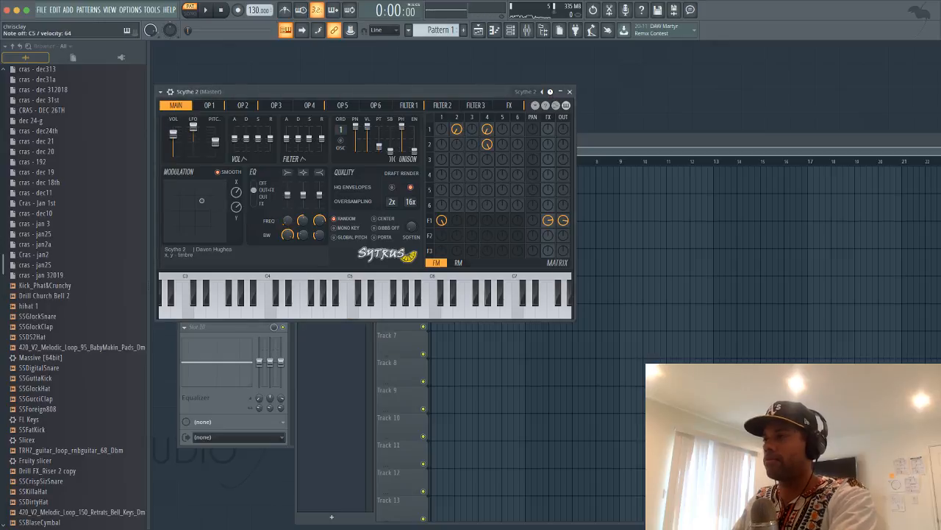
left_click(550, 92)
left_click(550, 92)
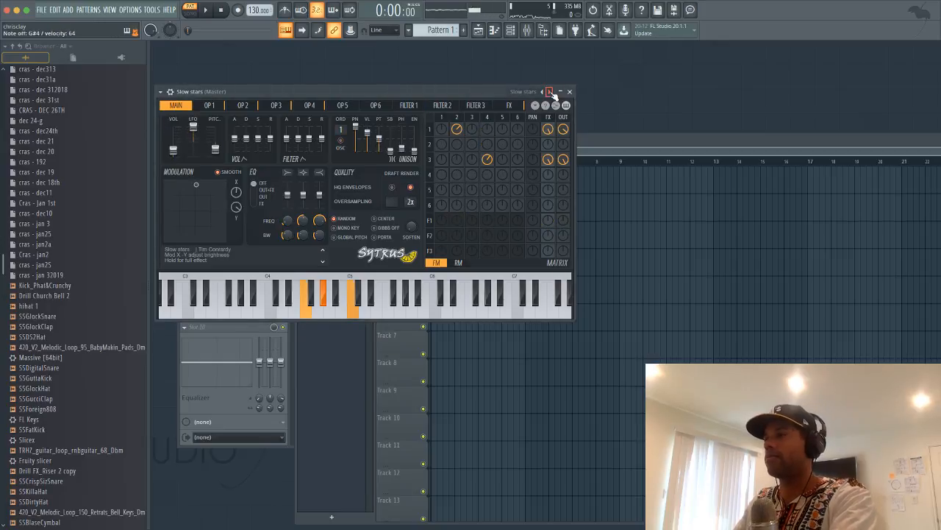
left_click(550, 92)
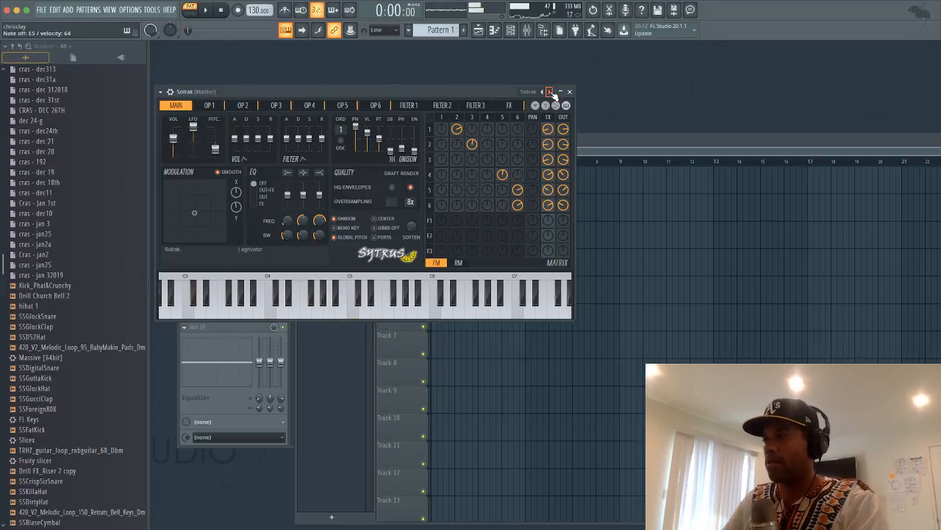
Continue past Soundtrack, Space singers and Vangelis, settle on Vocad, and close the Sytrus editor
left_click(549, 92)
left_click(550, 92)
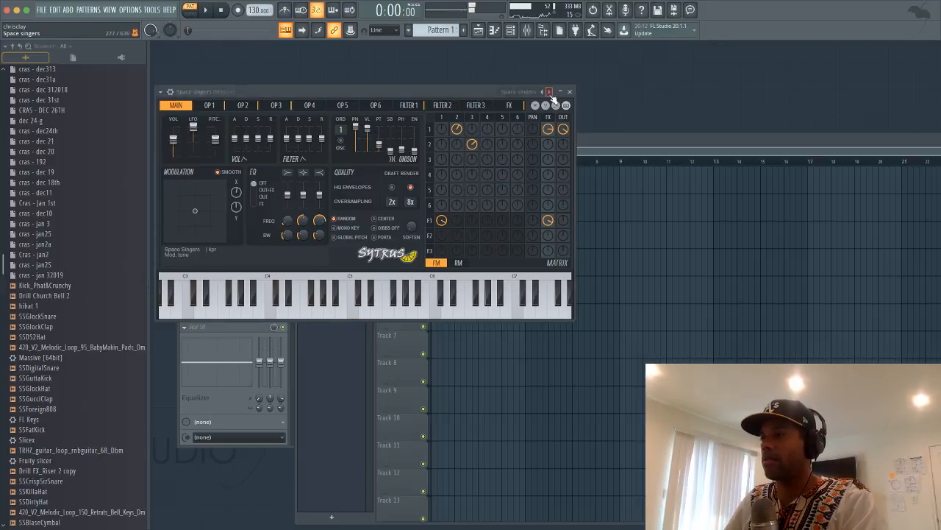
left_click(543, 91)
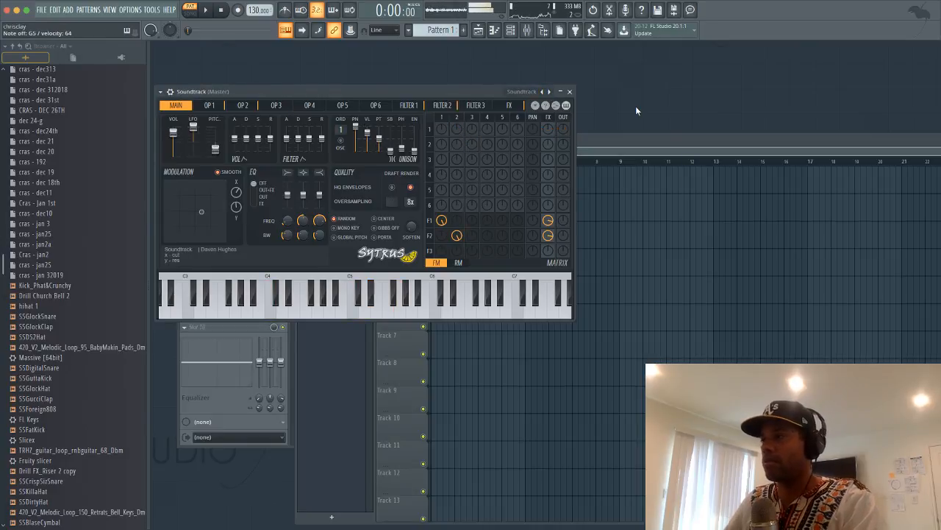
left_click(550, 92)
left_click(549, 92)
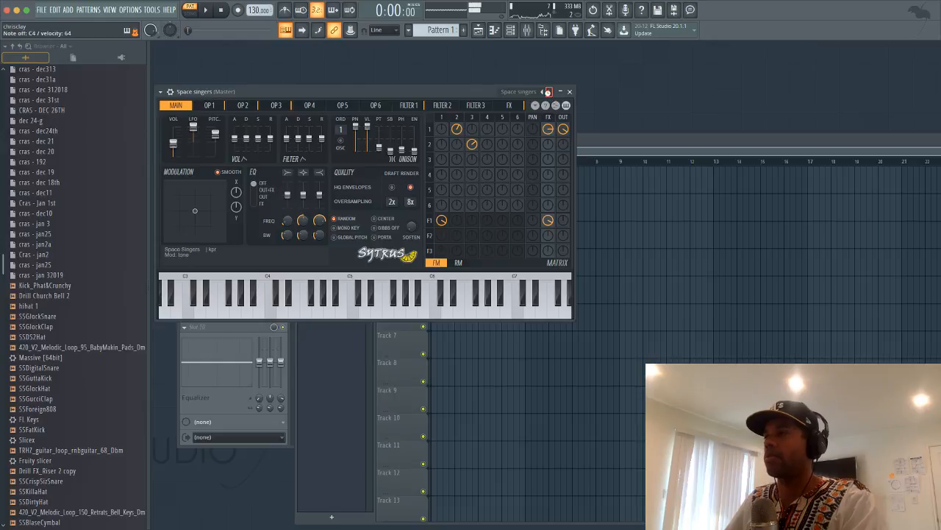
left_click(549, 92)
left_click(549, 92)
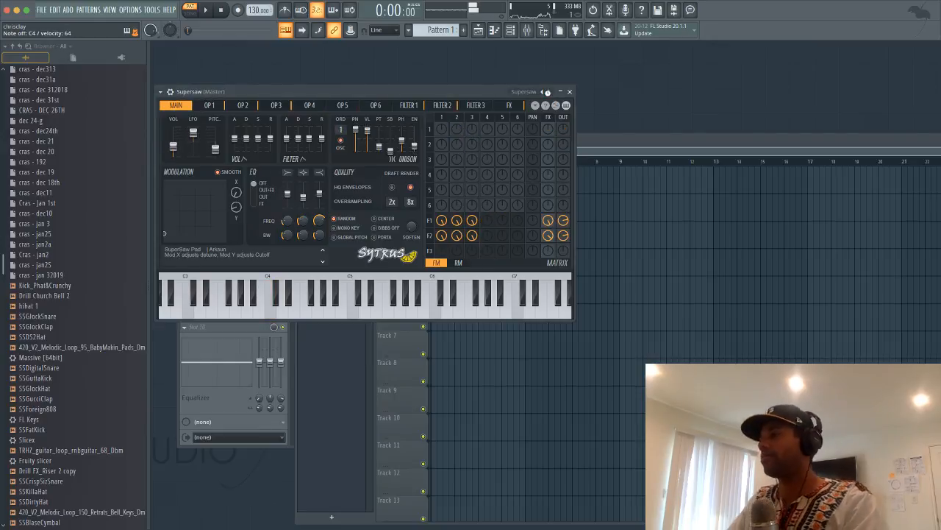
left_click(550, 92)
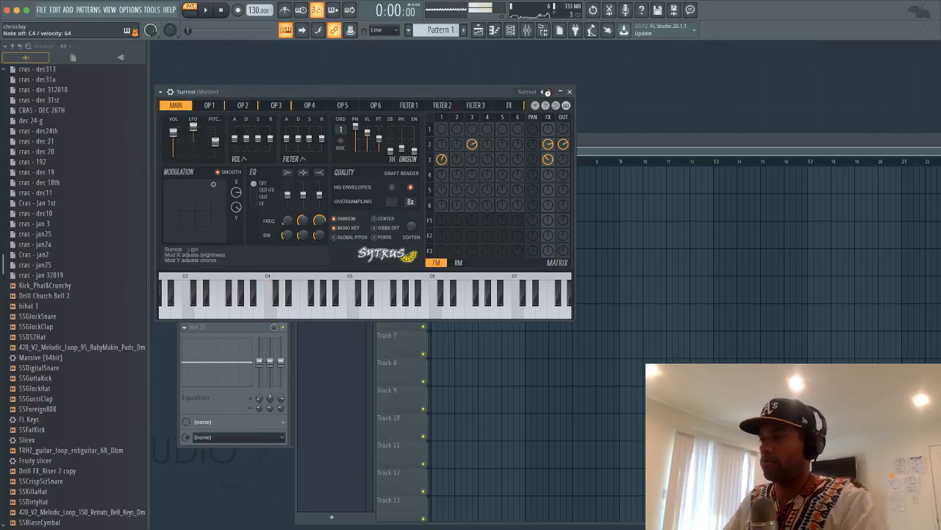
left_click(548, 92)
left_click(549, 92)
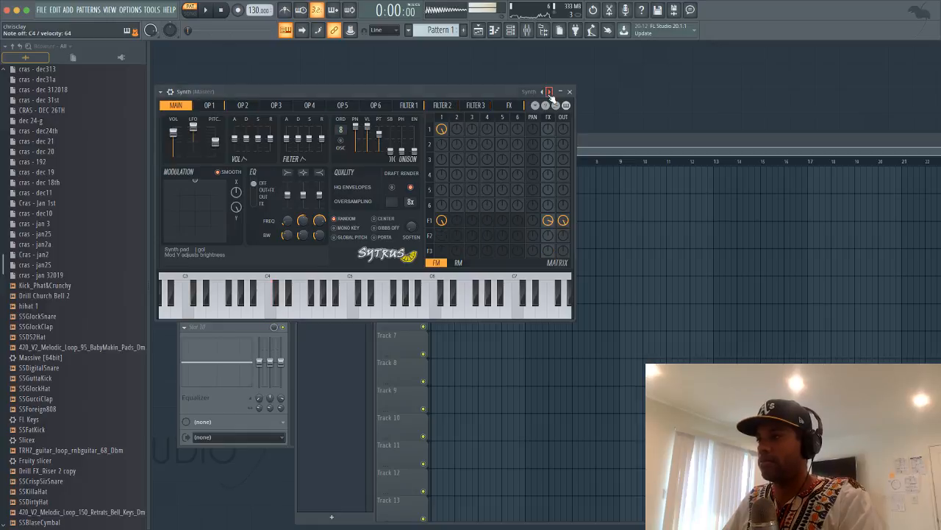
left_click(549, 92)
left_click(549, 92)
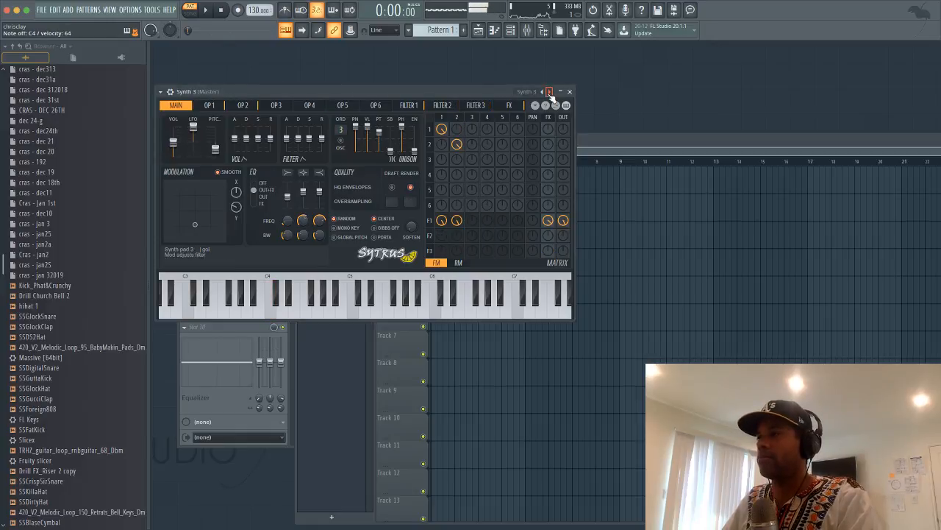
left_click(550, 92)
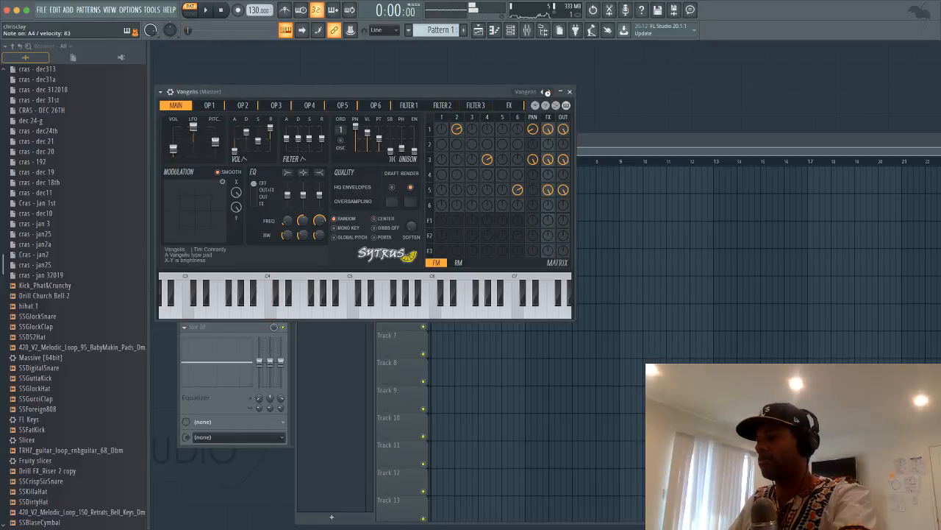
left_click(550, 92)
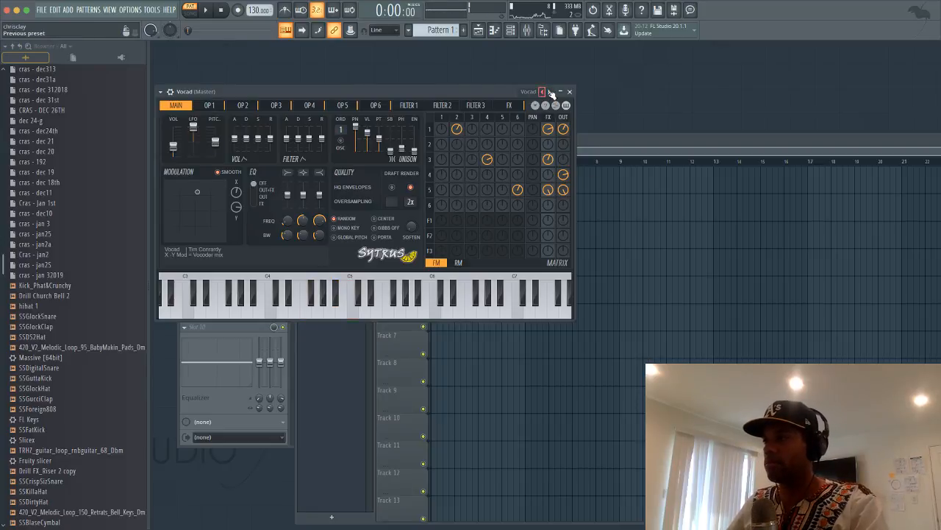
left_click(569, 92)
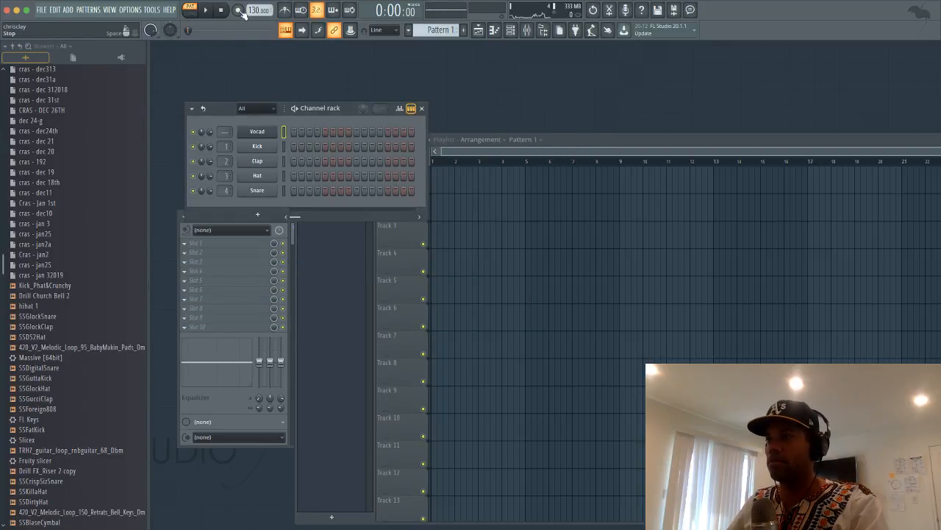
Raise the tempo to 200 BPM and try several count-in recording takes on Vocad
mouse_move(257, 10)
left_mouse_down()
mouse_move(252, 2)
mouse_move(252, 11)
left_mouse_up()
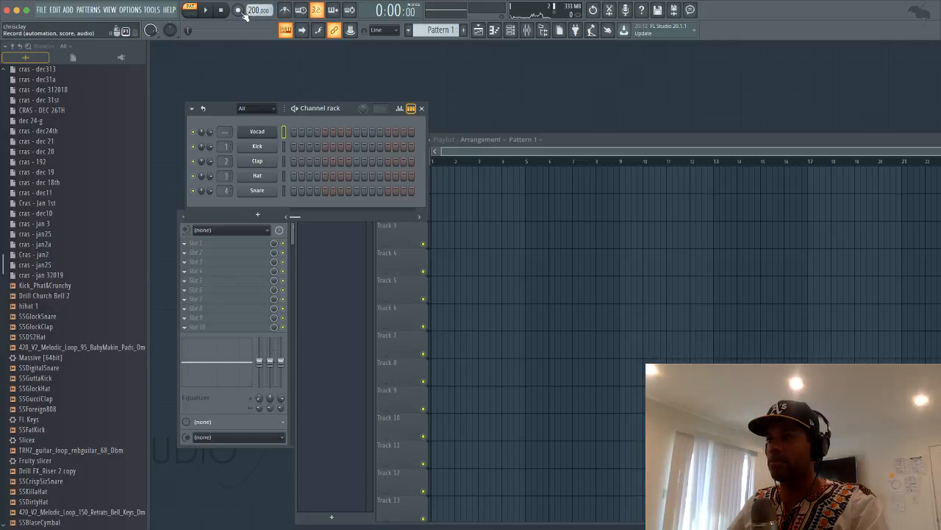
left_click(240, 12)
left_click(207, 10)
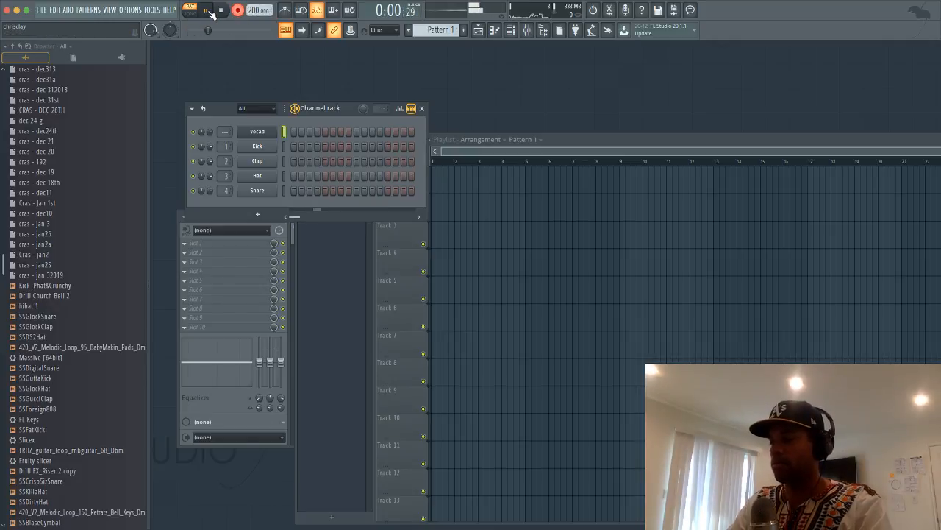
left_click(208, 10)
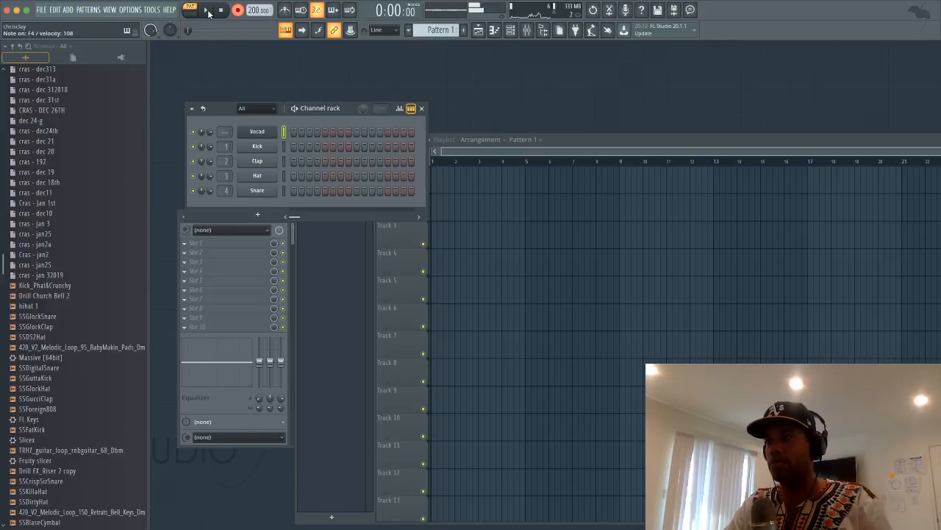
left_click(208, 10)
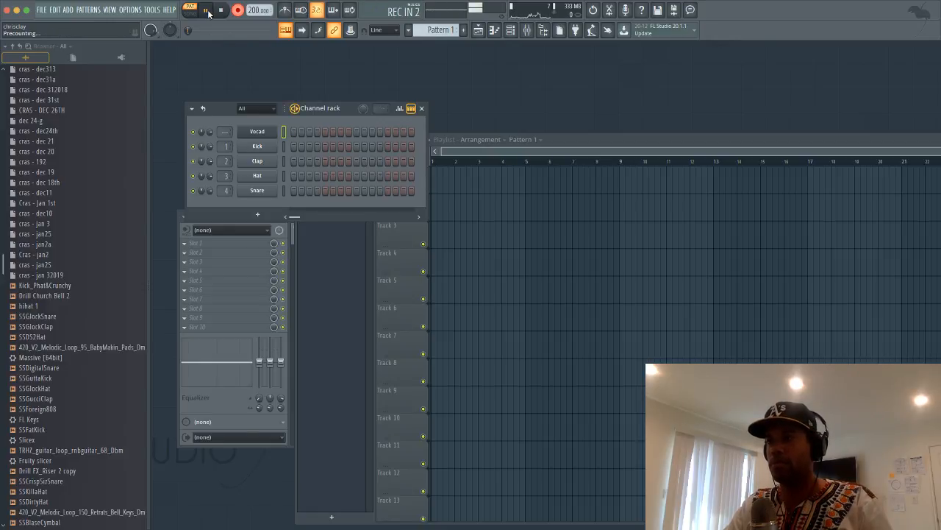
left_click(208, 10)
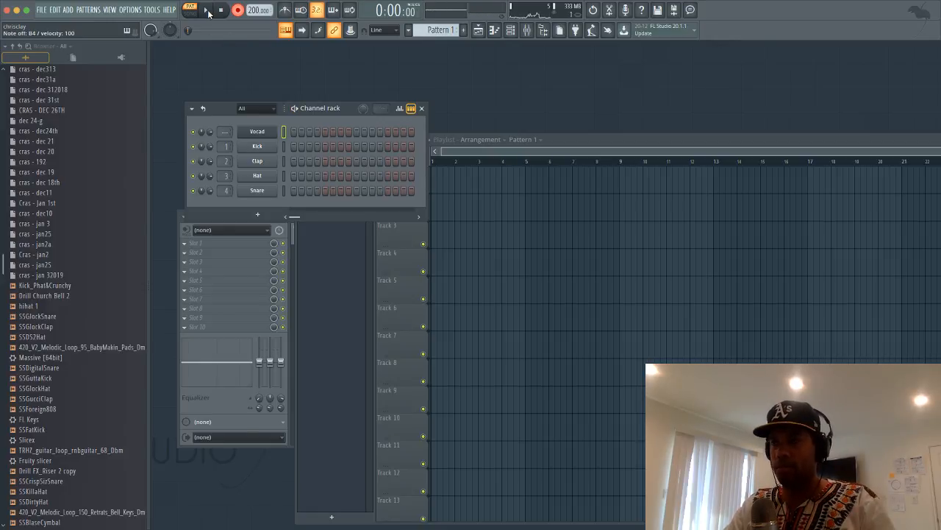
left_click(208, 10)
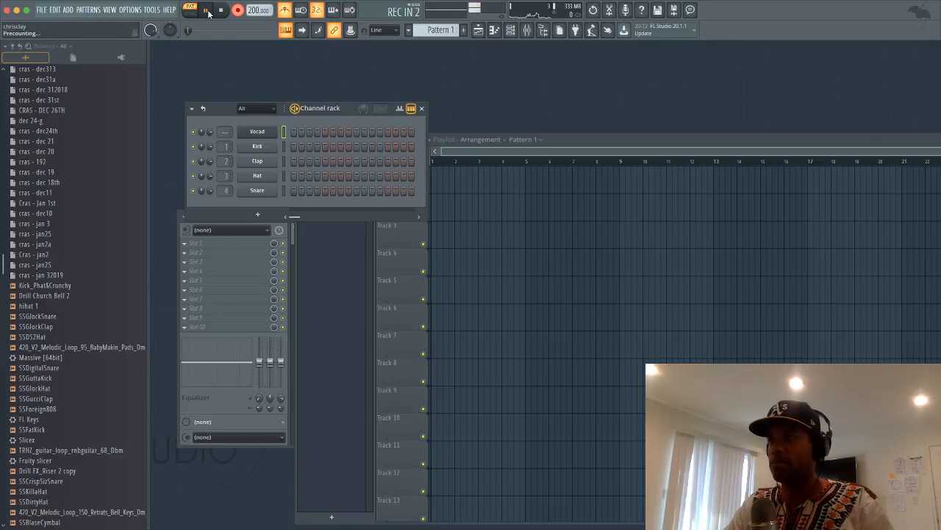
left_click(208, 10)
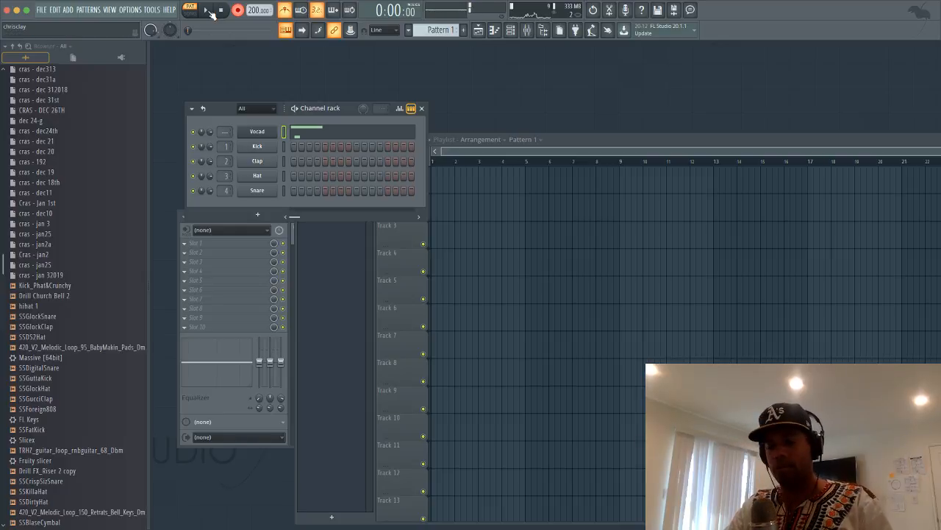
left_click(209, 10)
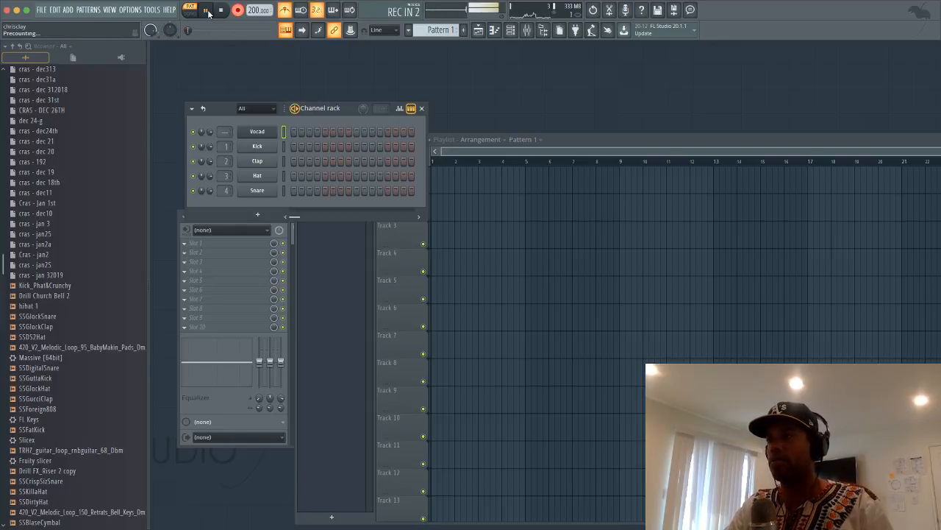
Undo the last take and record the final Vocad melody with a count-in
key("space")
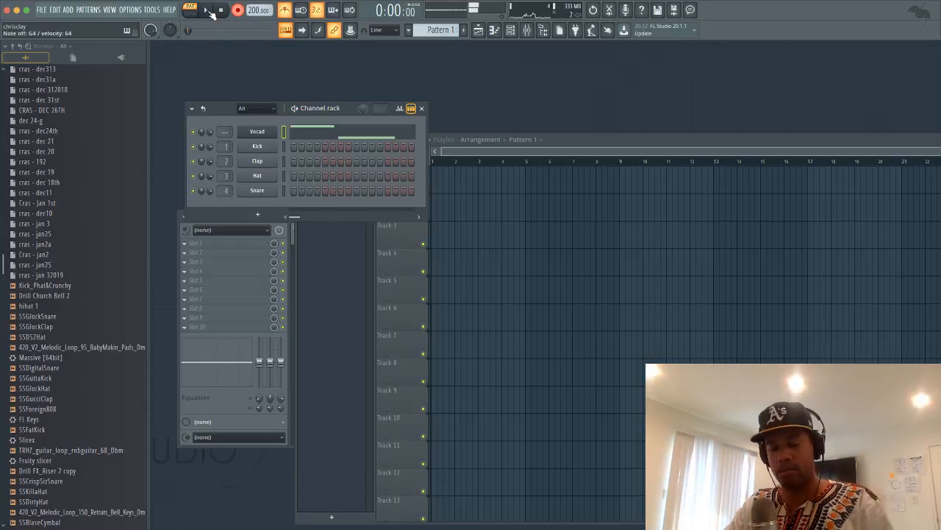
key("super+z")
key("super+f")
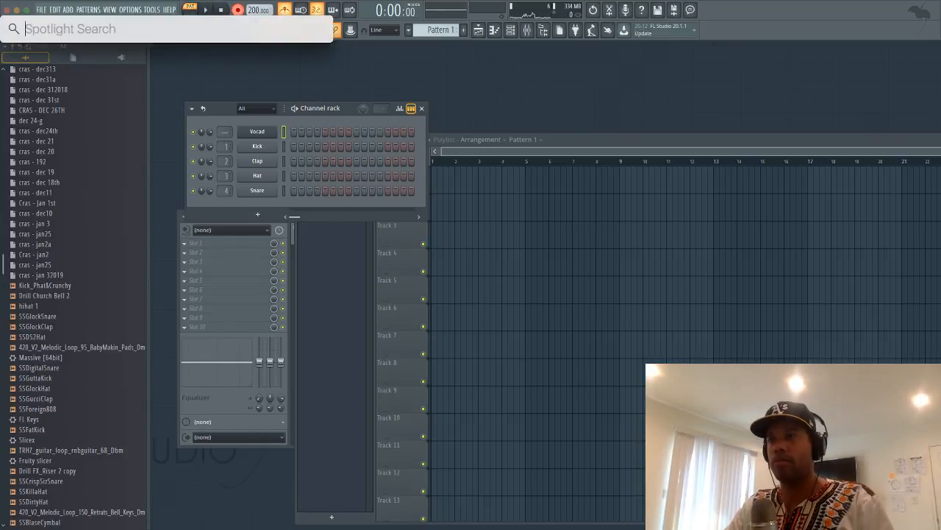
key("Escape")
key("space")
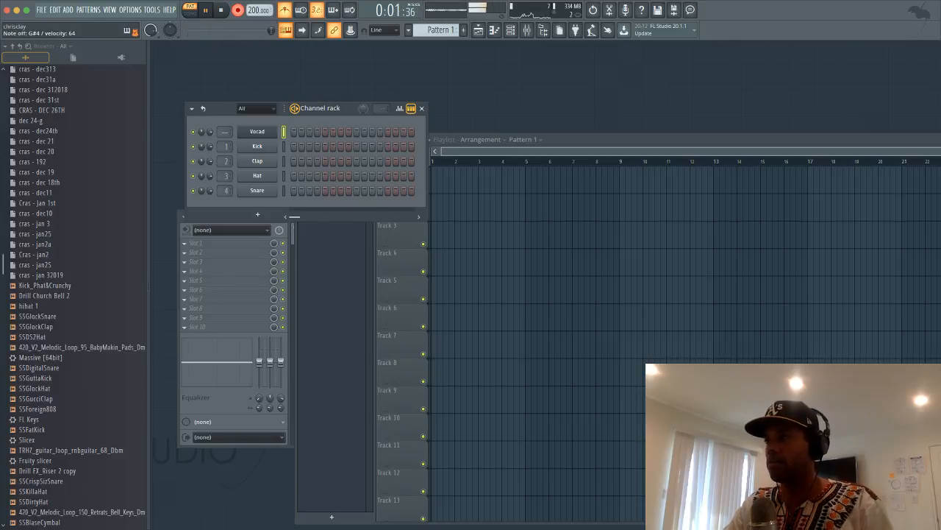
key("space")
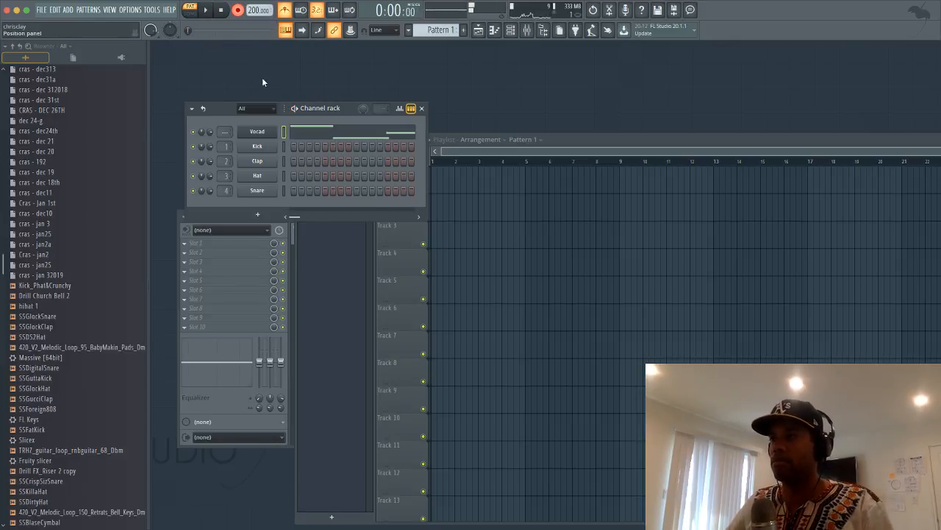
Reopen Vocad's Sytrus, step to the next preset, and switch recording mode off
left_click(259, 130)
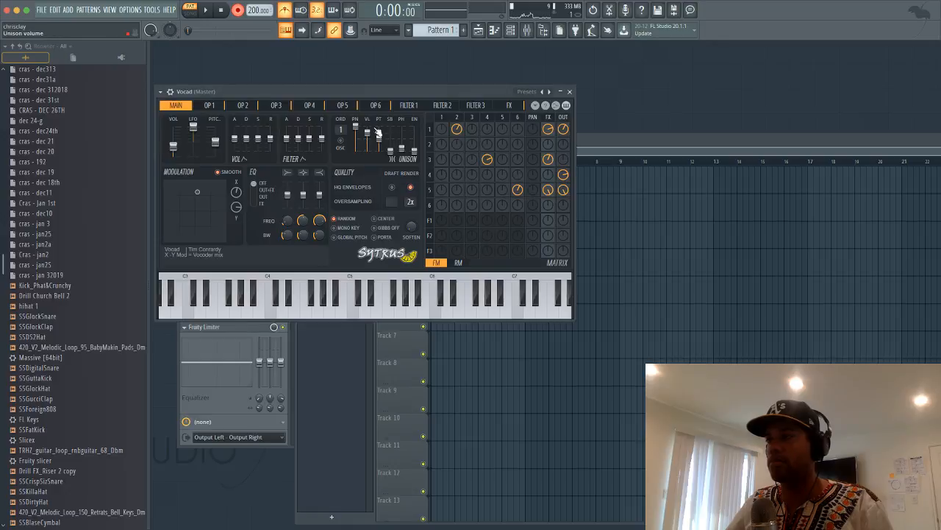
left_click(549, 92)
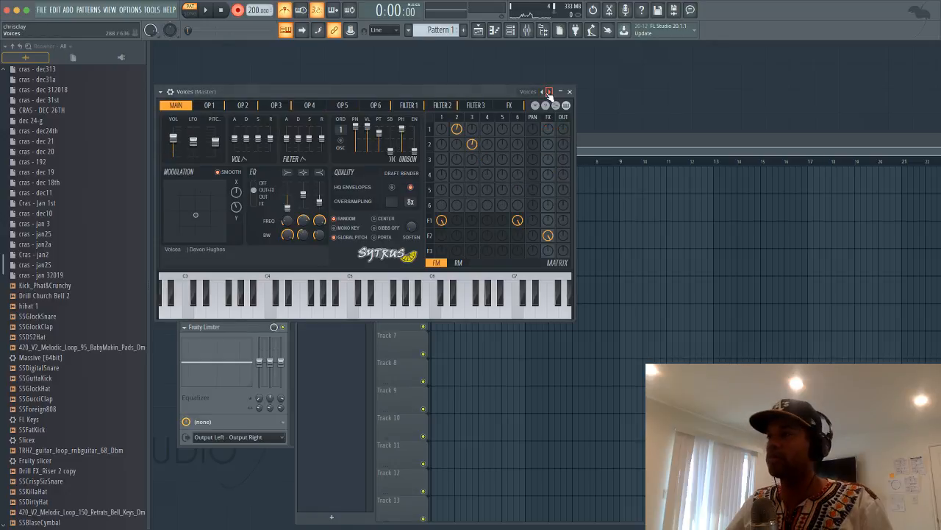
key("space")
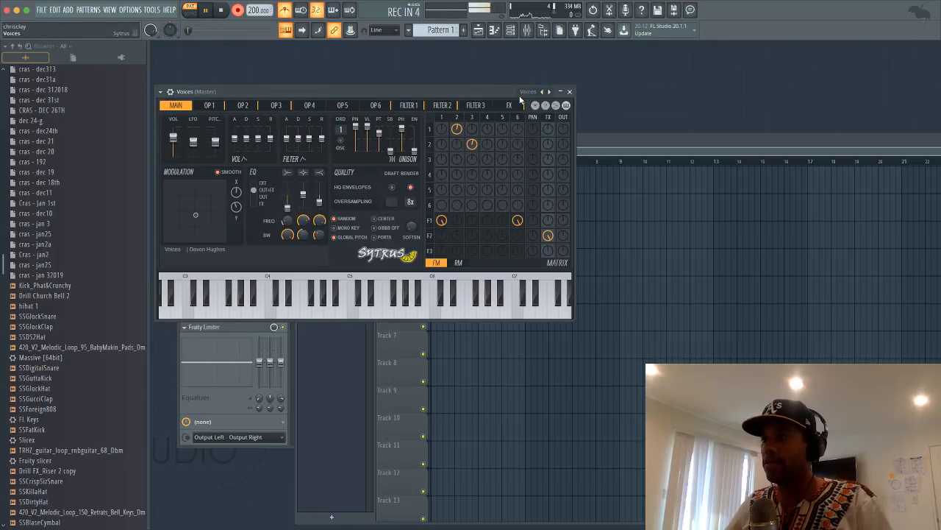
key("space")
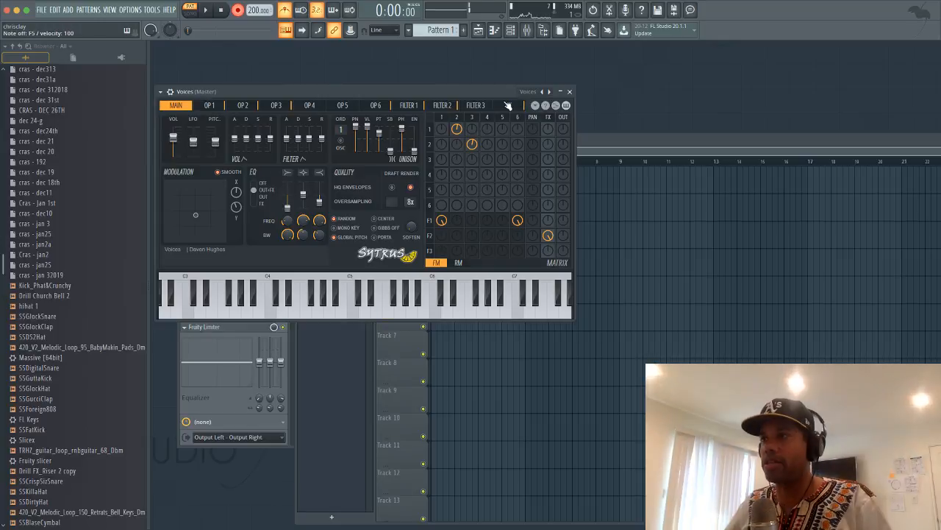
left_click(239, 10)
Play the melody while stepping through Warm, Wii and Bongos to Celesta, then move the synth window aside
key("space")
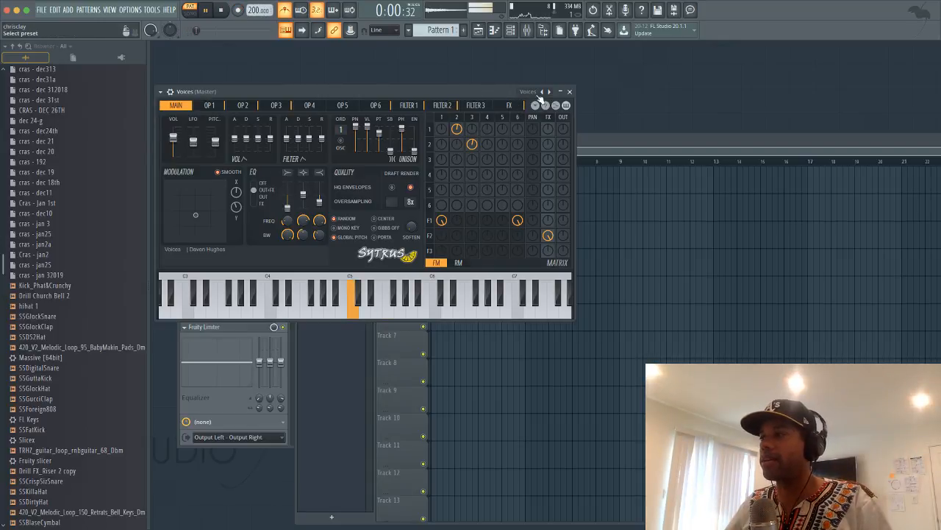
left_click(549, 92)
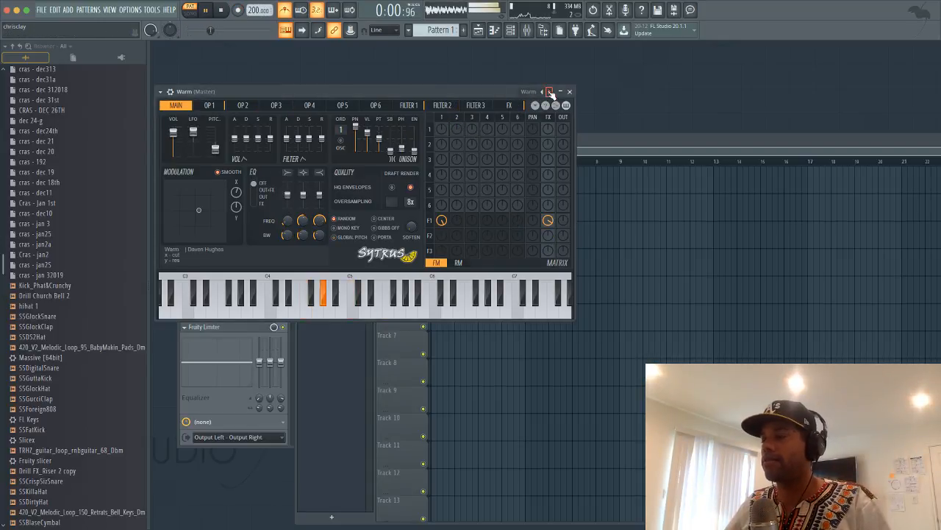
left_click(550, 91)
left_click(549, 92)
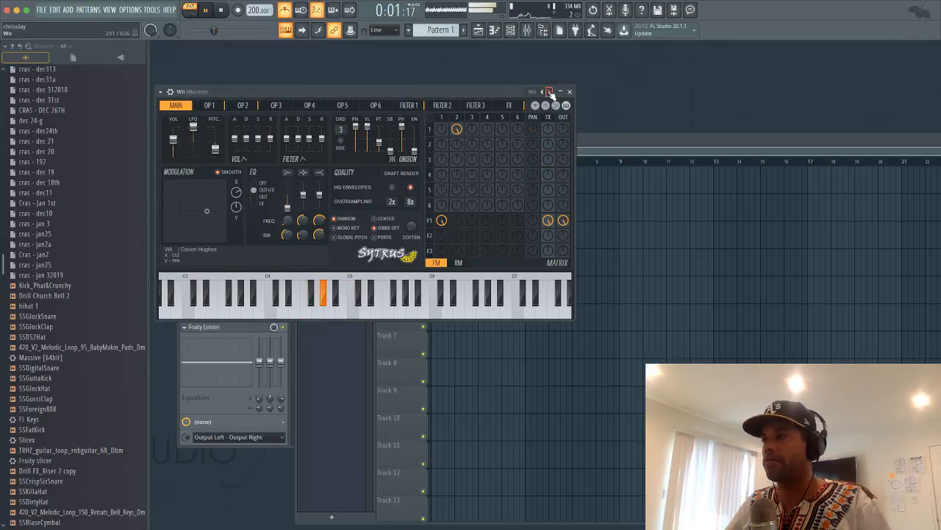
left_click(550, 92)
left_click(550, 92)
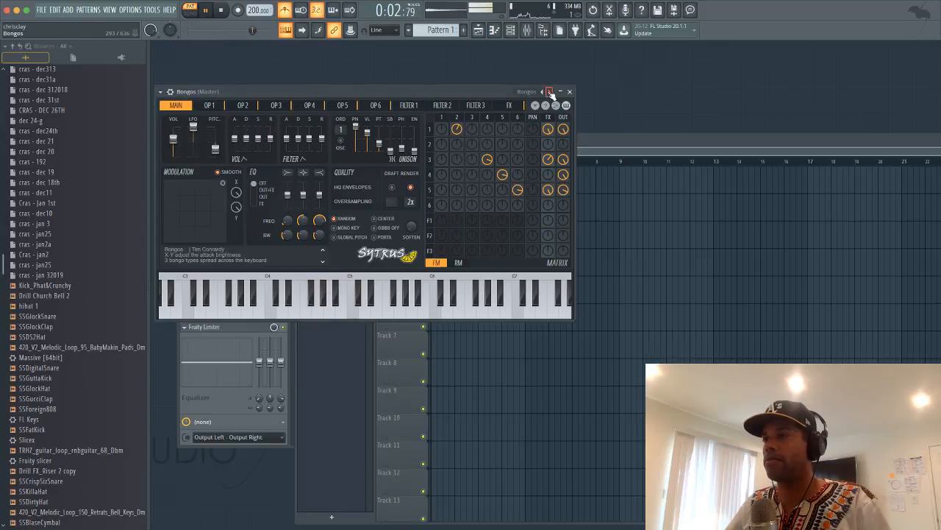
left_click(549, 92)
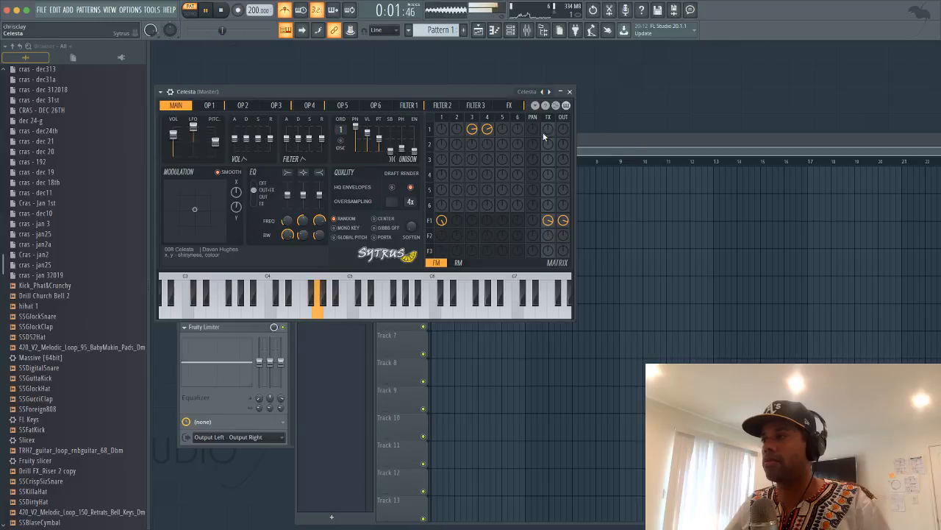
left_click_drag(527, 96, 662, 239)
Open the Celesta melody in the piano roll and nudge the F4 note earlier
left_click(395, 139)
key("space")
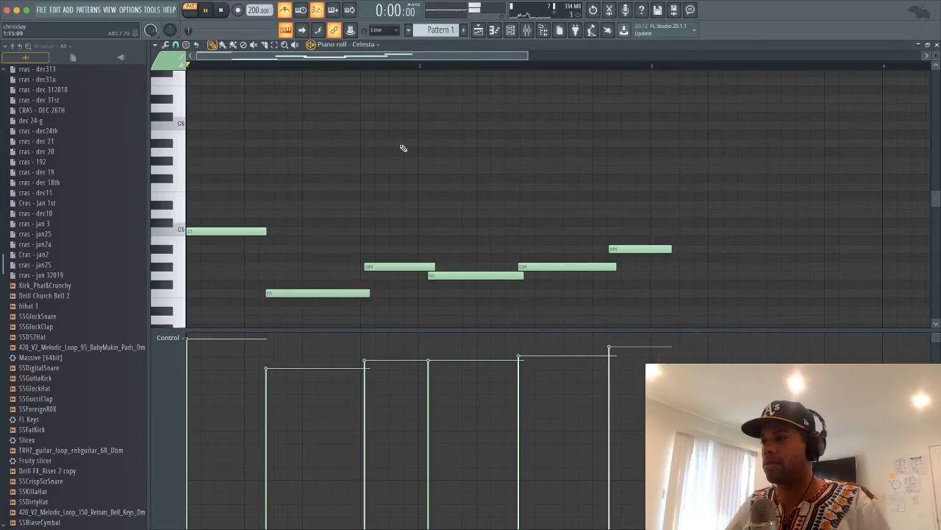
key("space")
key("space")
key("space")
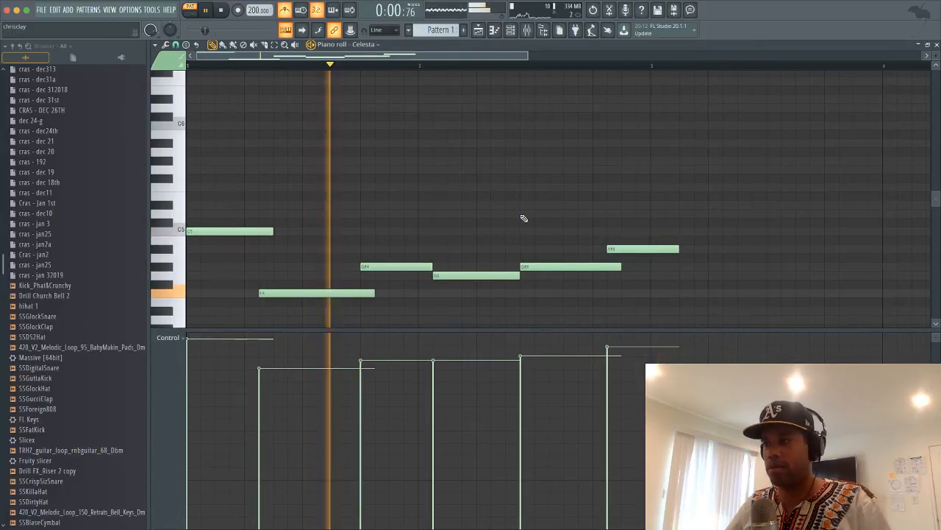
key("space")
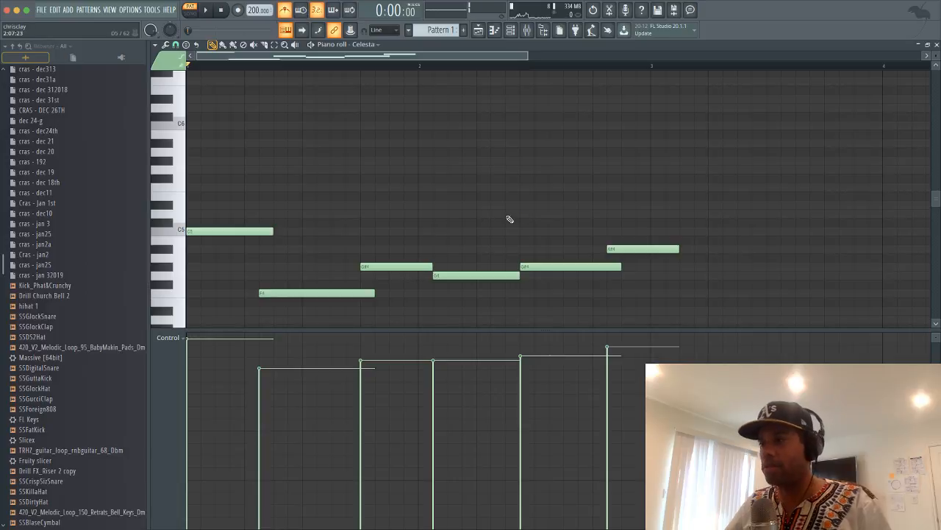
key("space")
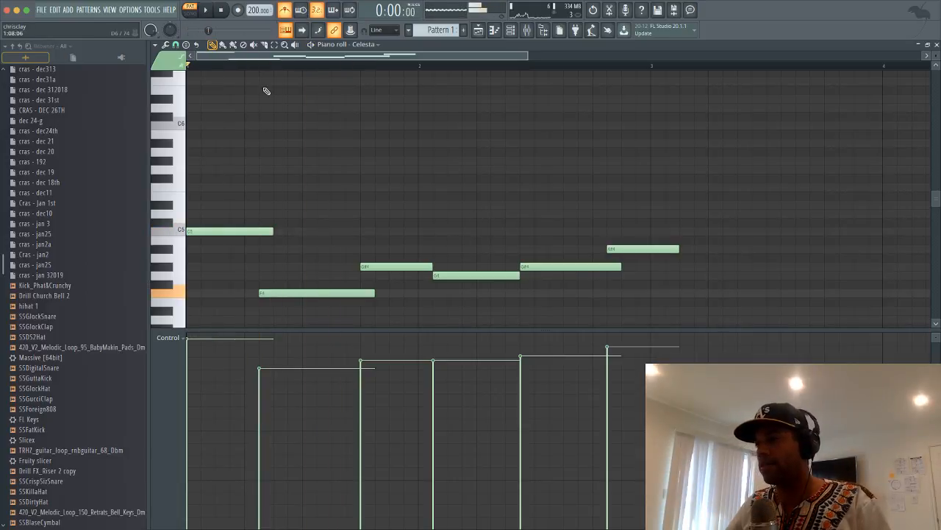
left_click_drag(279, 293, 317, 292)
key("space")
key("space")
key("space")
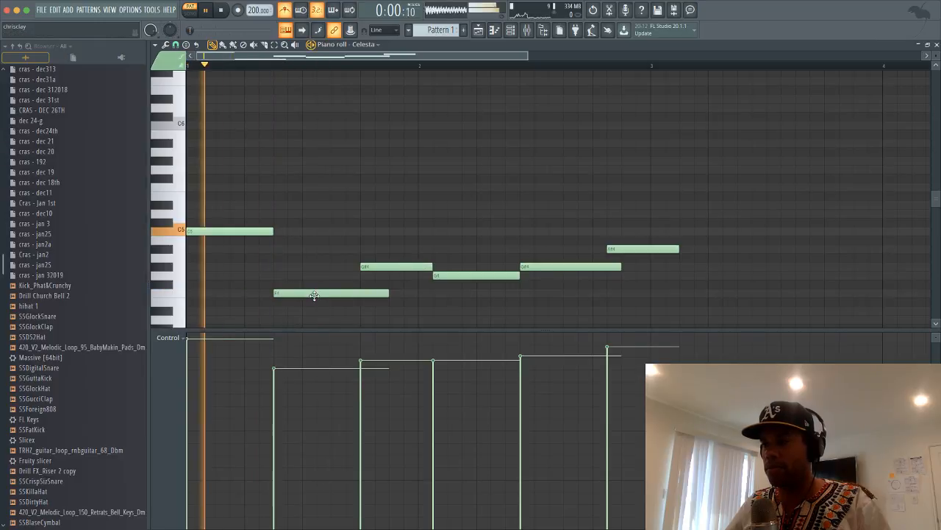
Nudge the G4, G#4 and A#4 notes earlier and shorten the A#4 note
key("space")
left_click_drag(466, 274, 452, 274)
key("space")
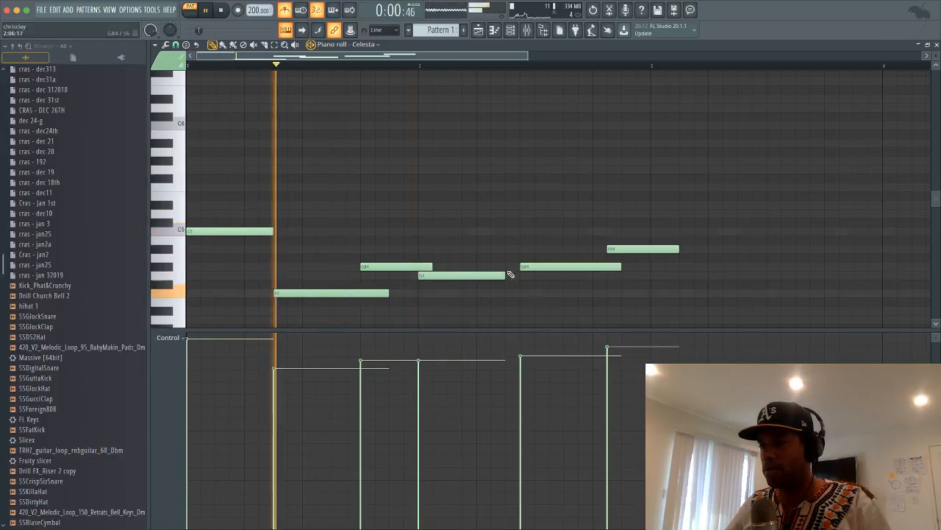
mouse_move(531, 265)
left_mouse_down()
mouse_move(545, 266)
mouse_move(516, 266)
left_mouse_up()
key("space")
key("space")
key("space")
left_click_drag(618, 243, 603, 243)
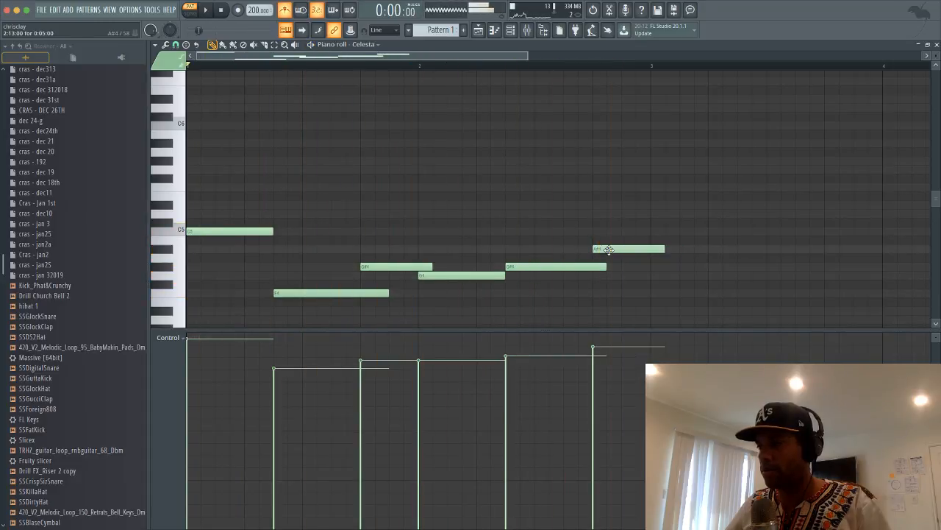
key("space")
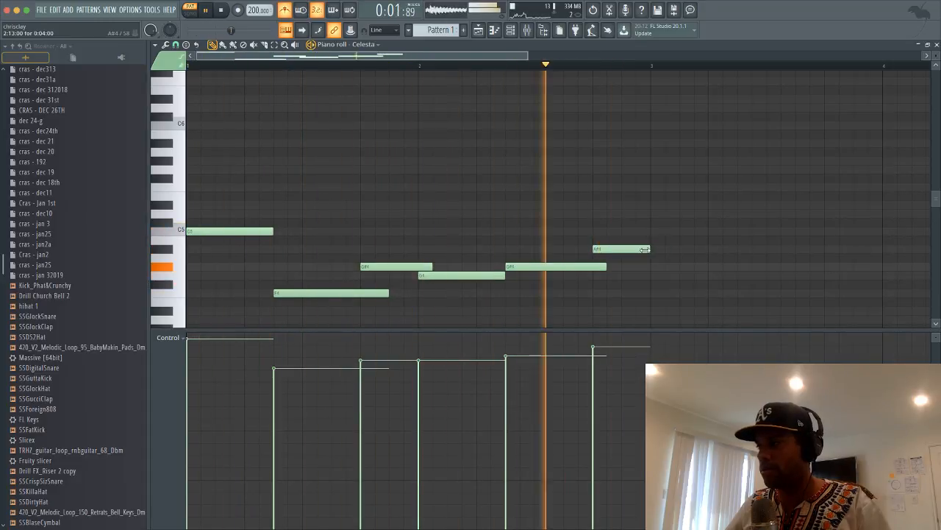
left_click_drag(667, 250, 653, 250)
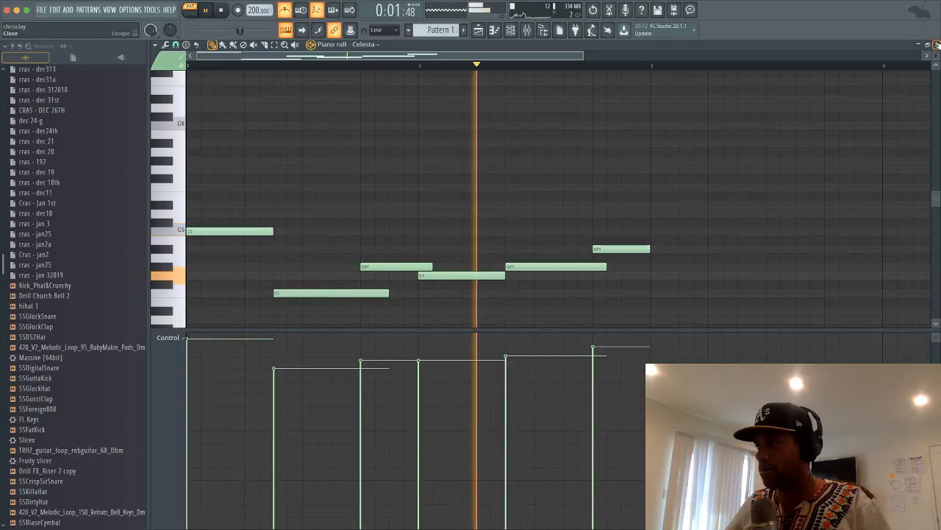
key("space")
Select all six melody notes and copy the phrase to after bar 3
key("space")
scroll(404, 70, "down", 4)
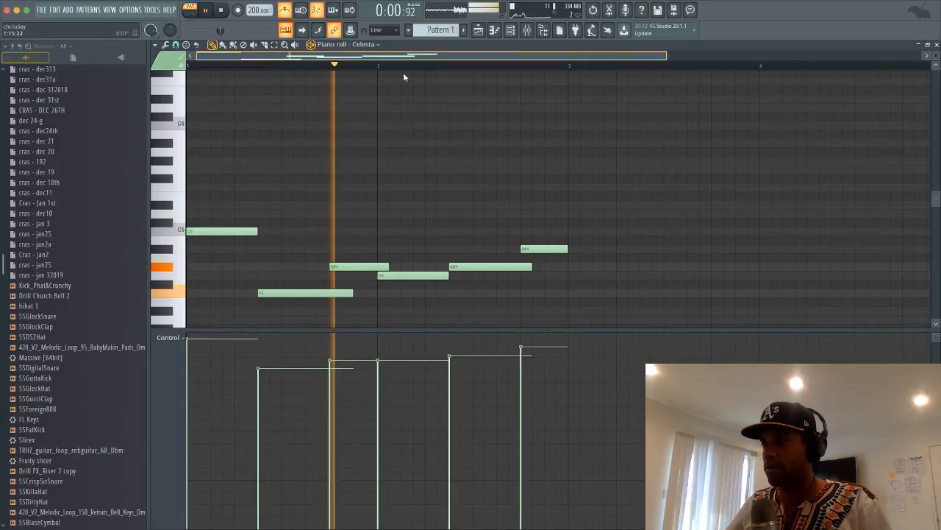
left_click_drag(377, 249, 92, 333)
key("space")
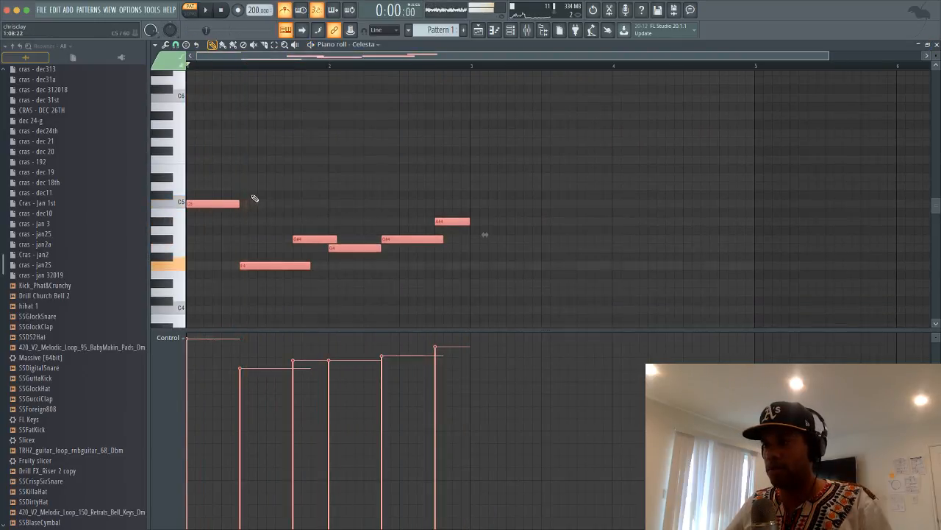
key("space")
mouse_move(213, 204)
left_mouse_down()
mouse_move(488, 203)
mouse_move(494, 214)
left_mouse_up()
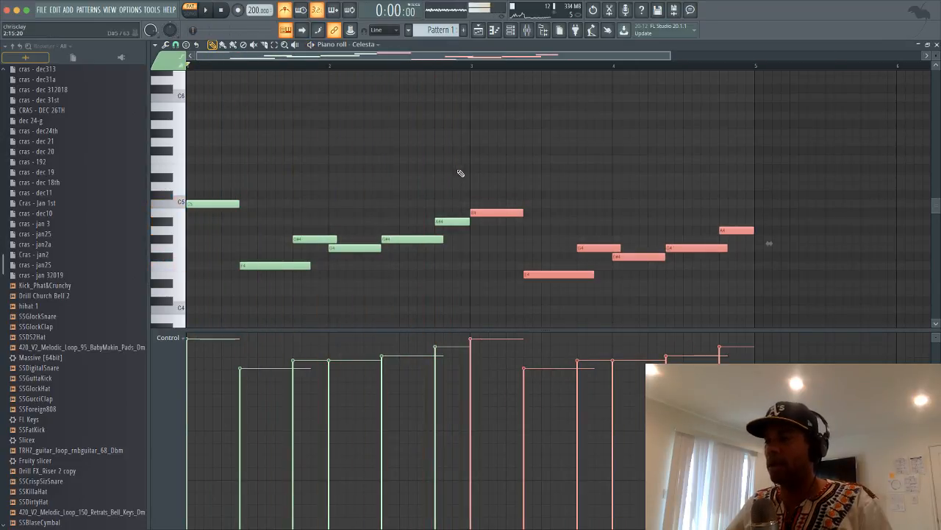
key("space")
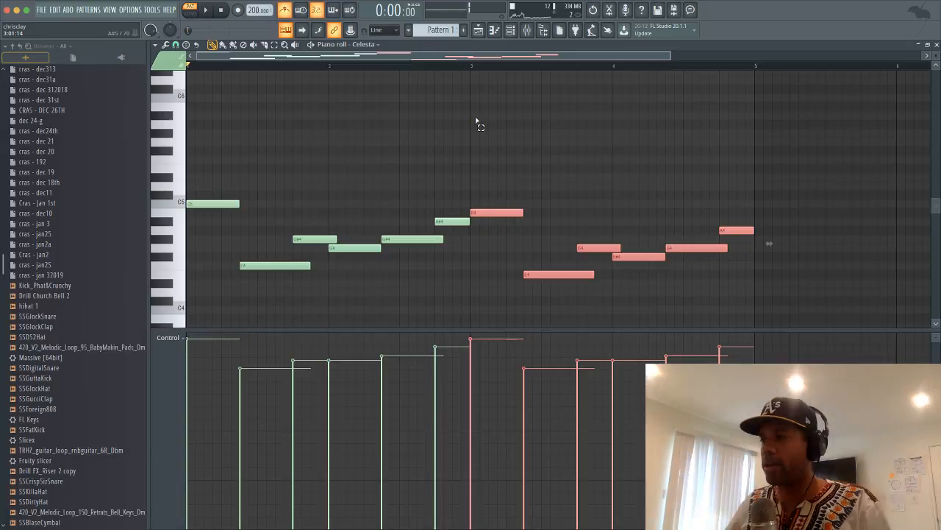
left_click_drag(475, 112, 126, 283)
left_click_drag(463, 112, 188, 279)
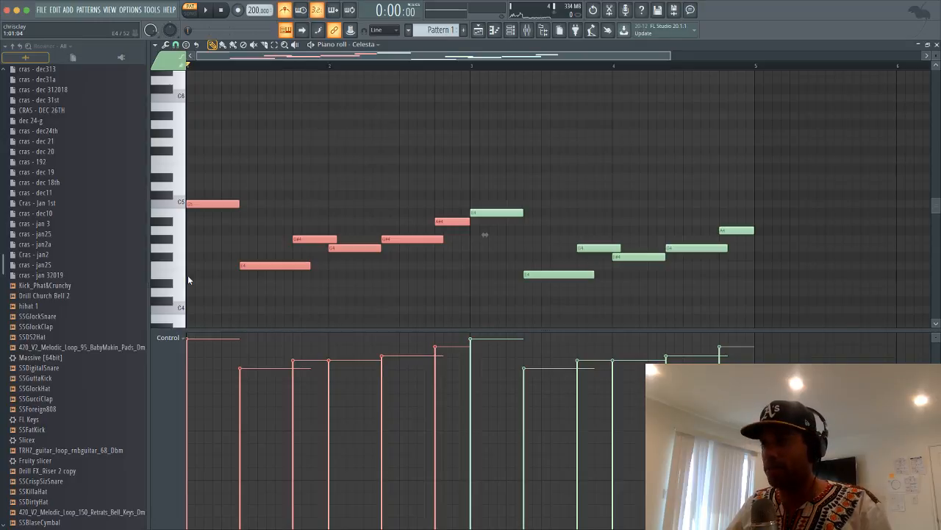
key("ctrl+b")
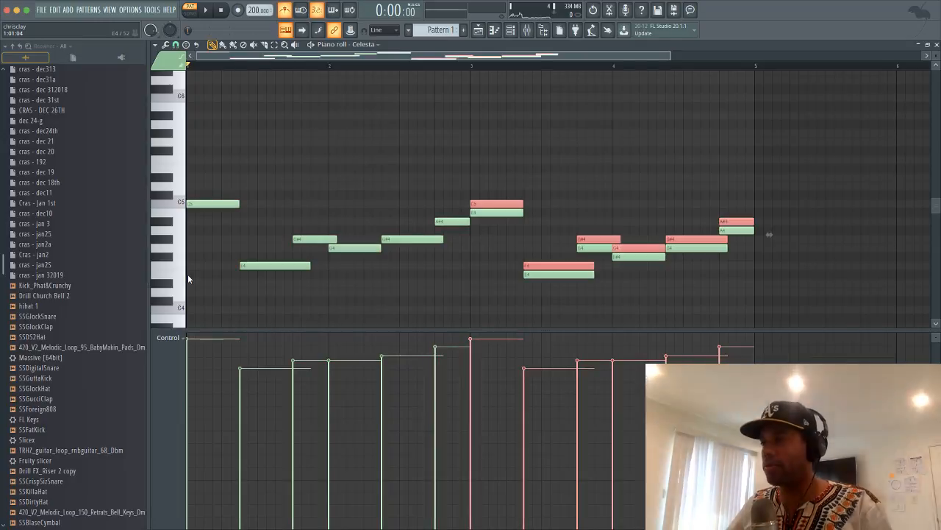
key("ctrl+z")
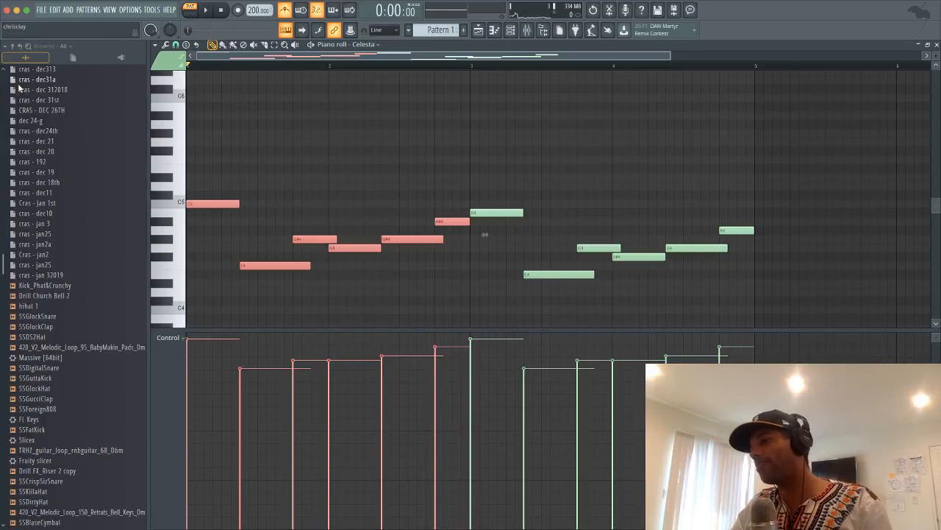
key("space")
key("space")
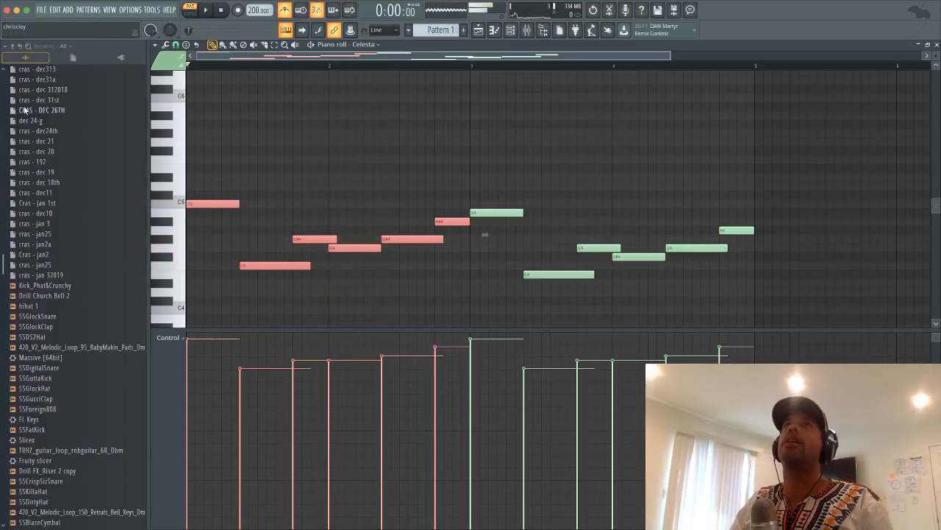
key("space")
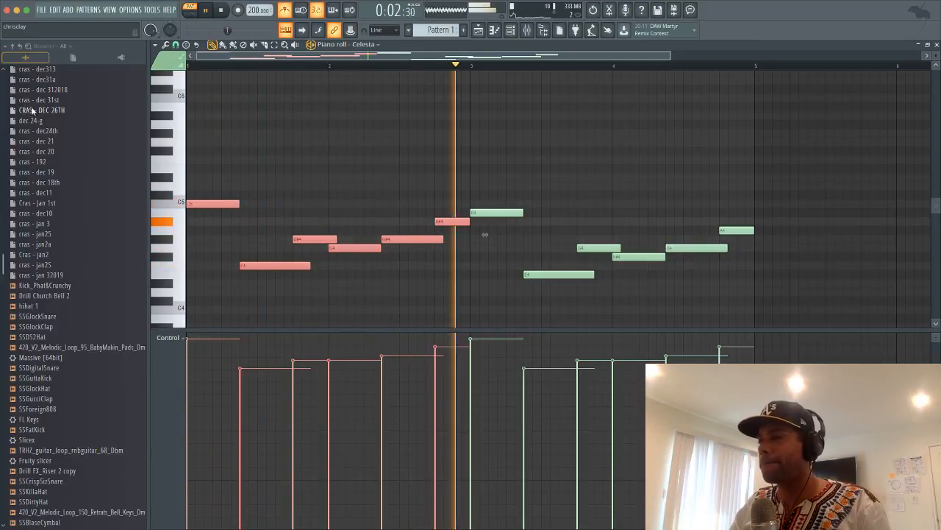
Shift the six second-phrase notes down two semitones, then up three, and deselect them
key("space")
key("space")
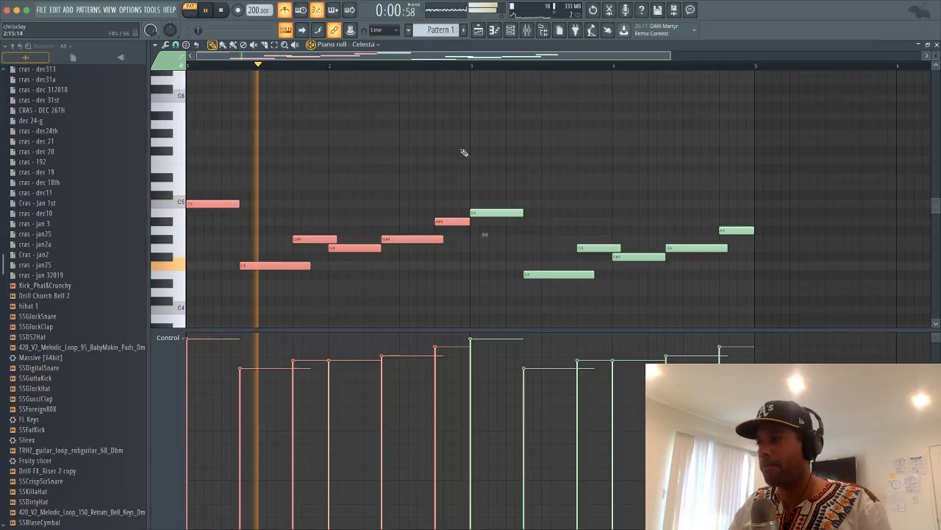
left_click_drag(483, 155, 743, 321)
key("space")
key("space")
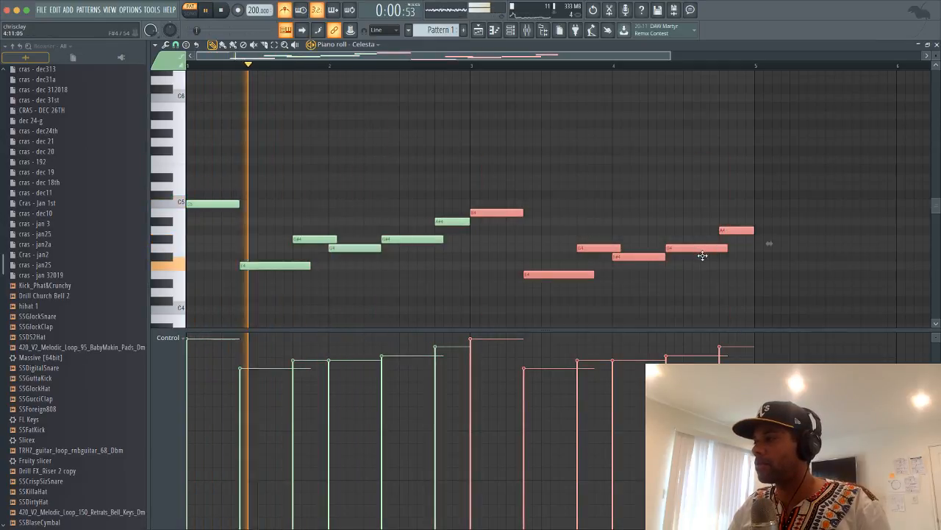
left_click_drag(704, 252, 703, 263)
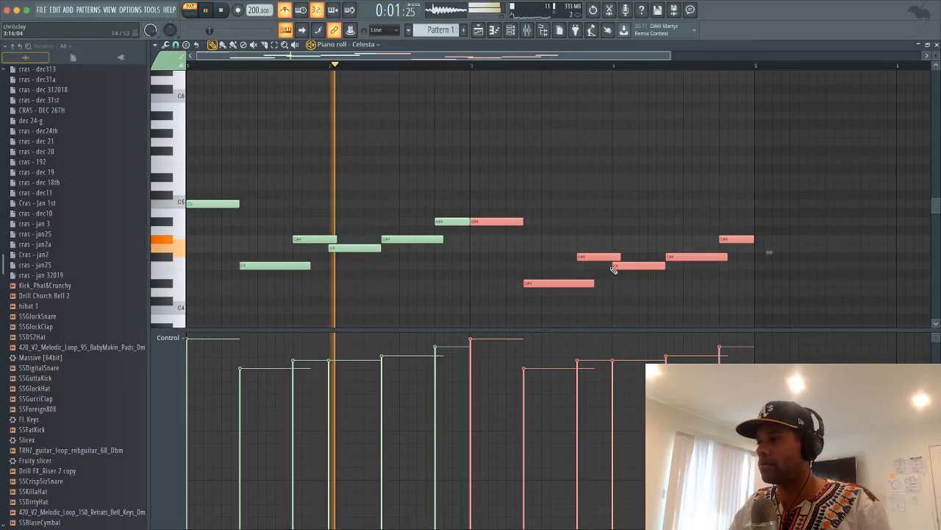
left_click_drag(618, 269, 619, 282)
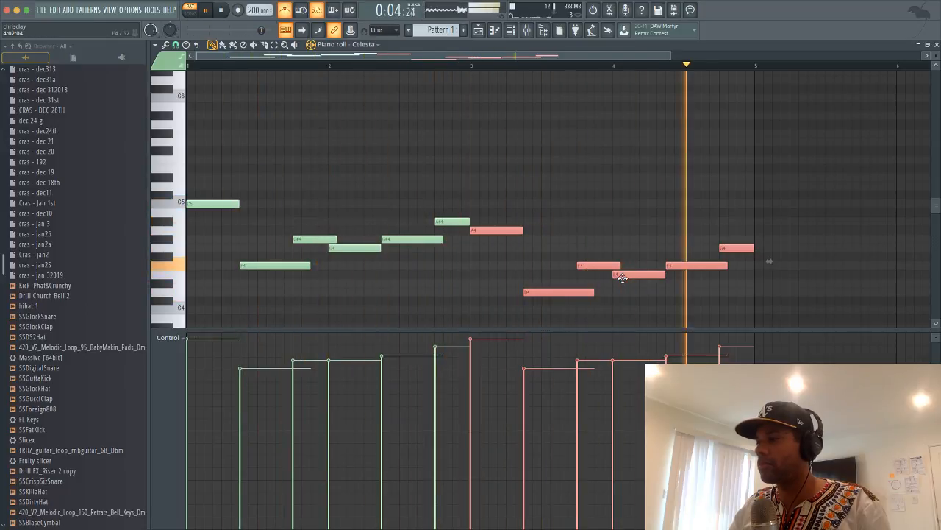
left_click_drag(621, 274, 618, 249)
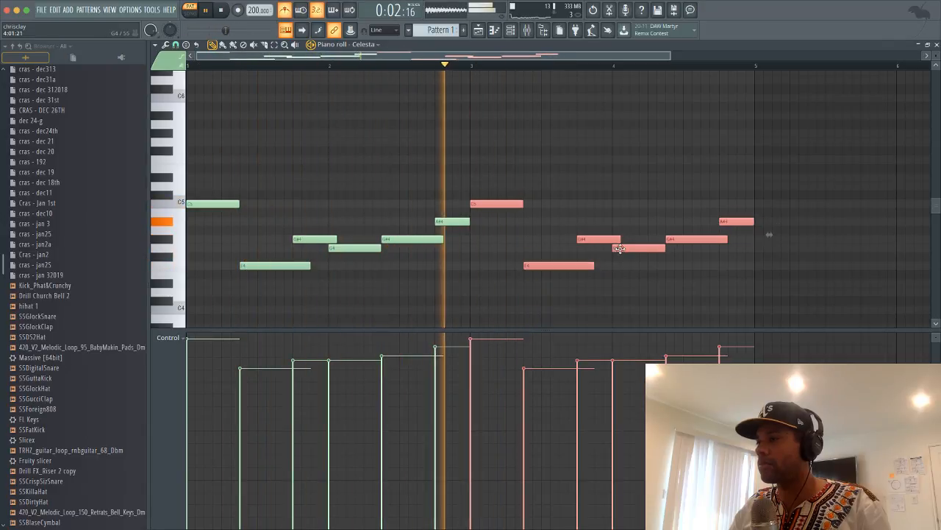
left_click(586, 161, "super")
Lower C5 to A4 and F4 to D4, and replace the bar-3 G#4 with a G4
left_click_drag(492, 203, 490, 238)
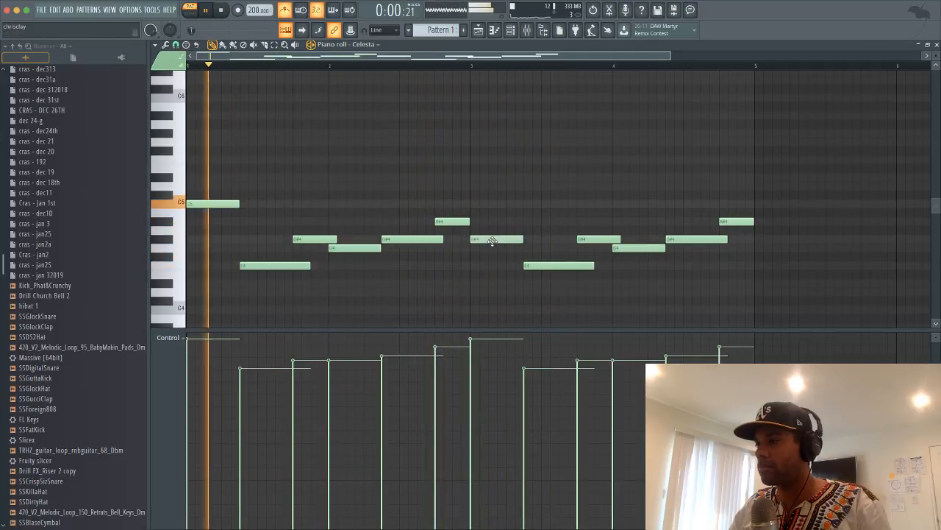
left_click(476, 66)
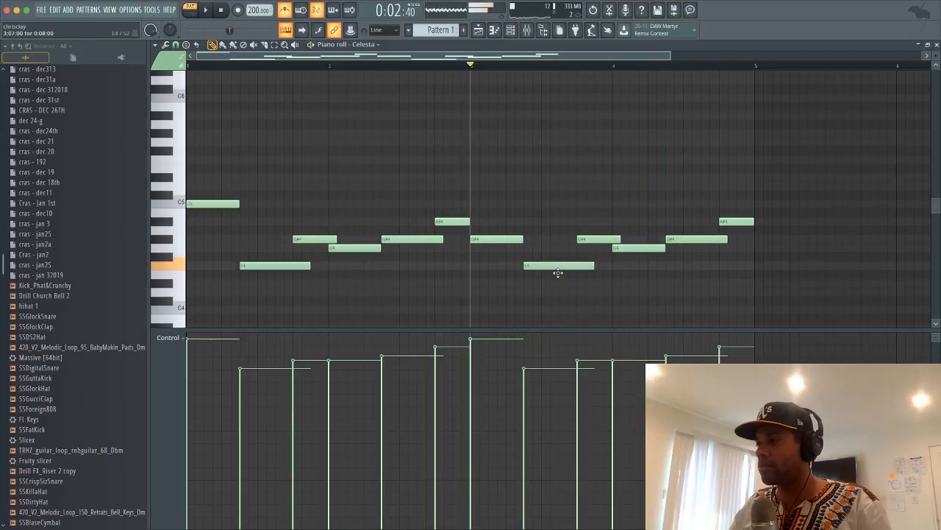
mouse_move(558, 266)
left_mouse_down()
mouse_move(557, 294)
mouse_move(559, 283)
left_mouse_up()
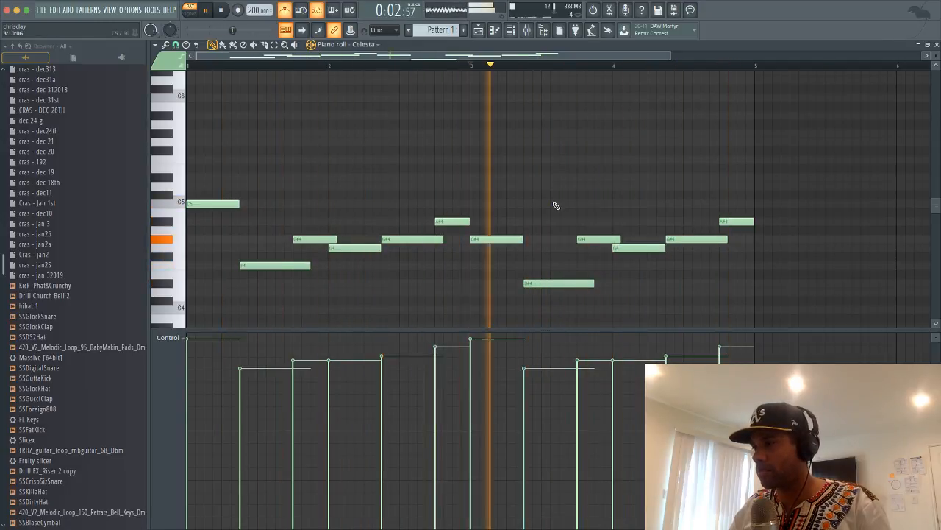
key("space")
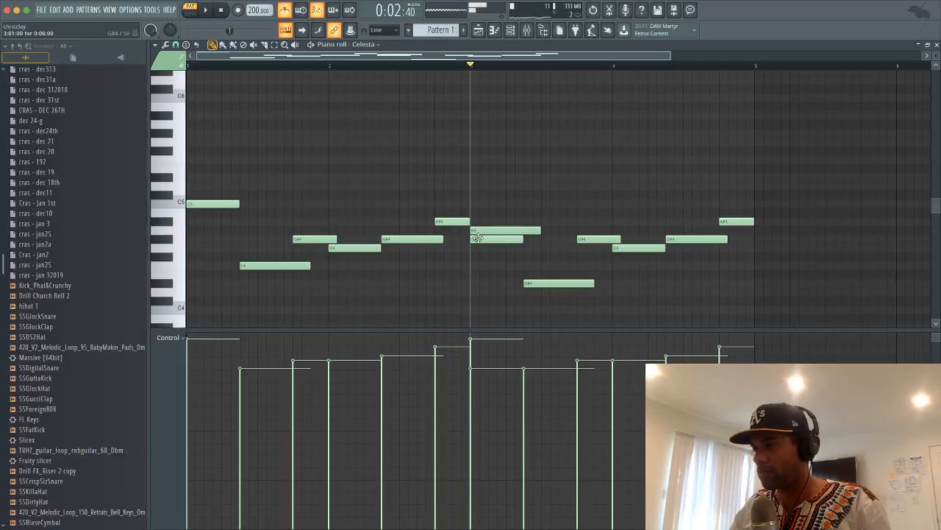
right_click(476, 238)
left_click(483, 240)
left_click_drag(475, 245, 471, 255)
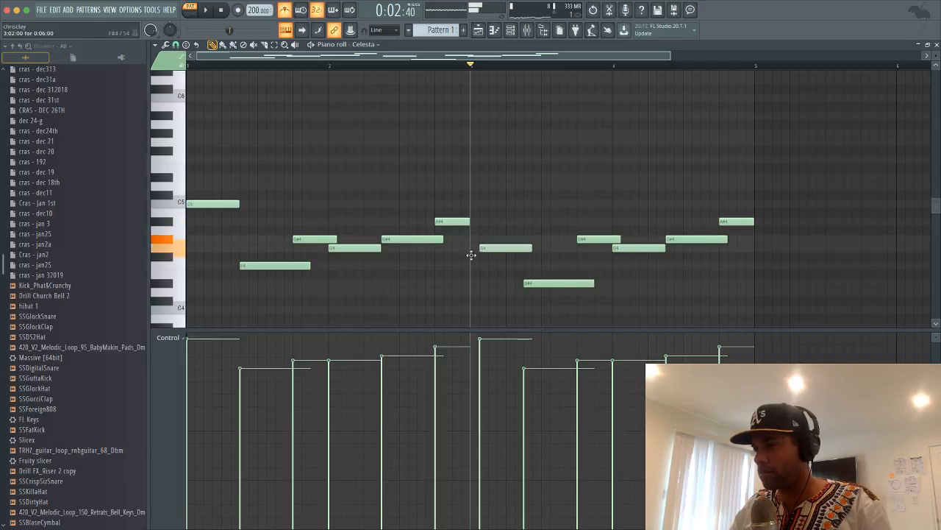
Drop the later notes to G4 and D#4 and move the A#4 down toward E4
key("space")
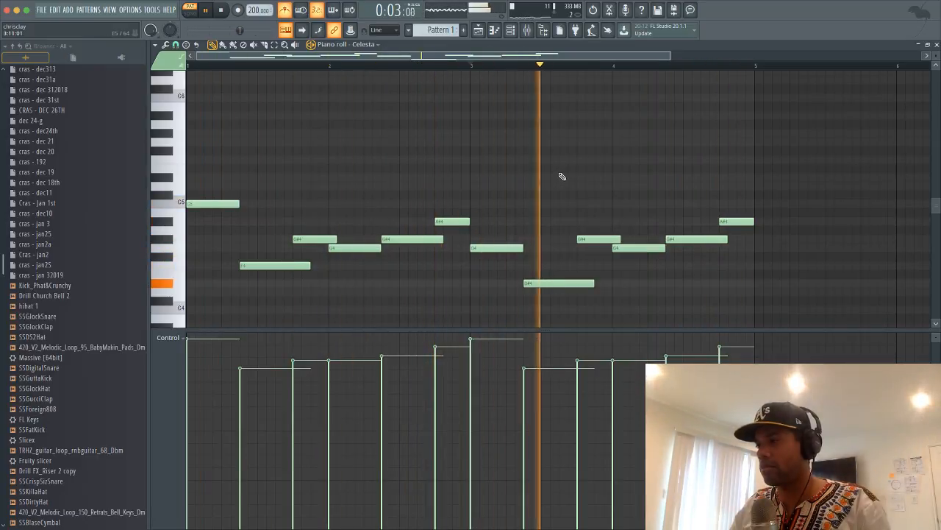
key("space")
key("space")
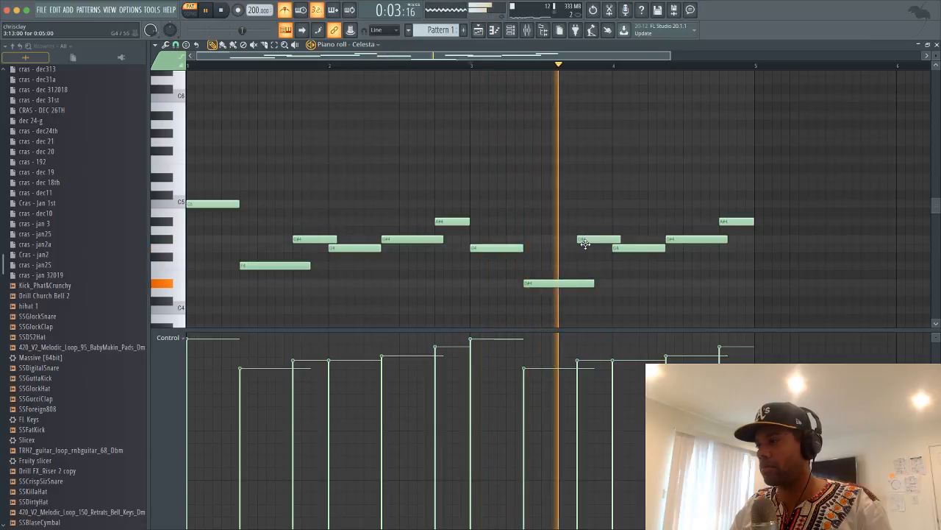
key("space")
left_click_drag(582, 242, 623, 269)
left_click_drag(676, 241, 679, 292)
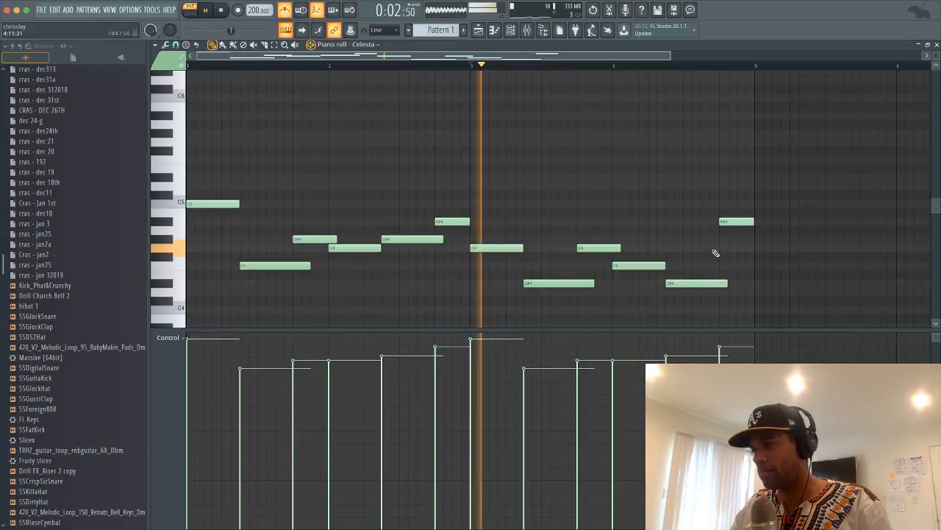
left_click_drag(727, 221, 727, 269)
key("space")
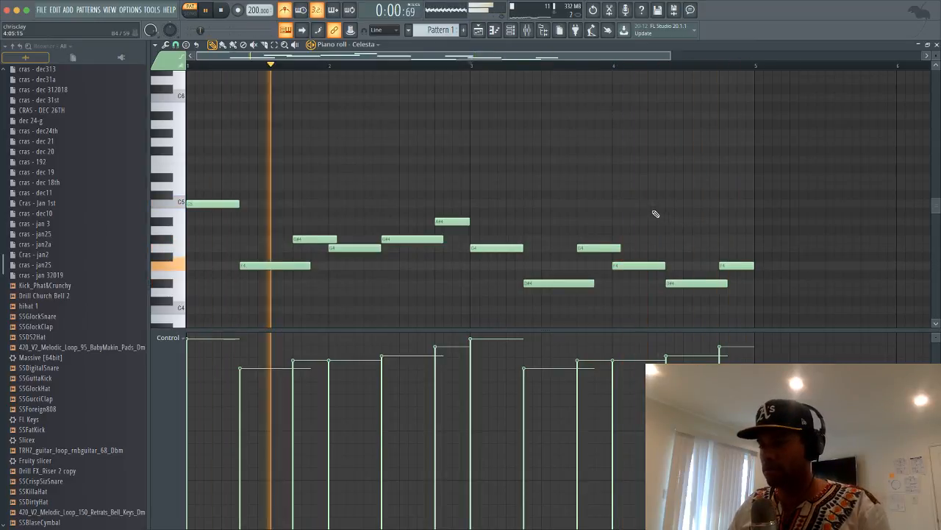
Switch the melody's Sytrus preset to Echo bottles, check its piano roll, and stop playback
left_click(936, 44)
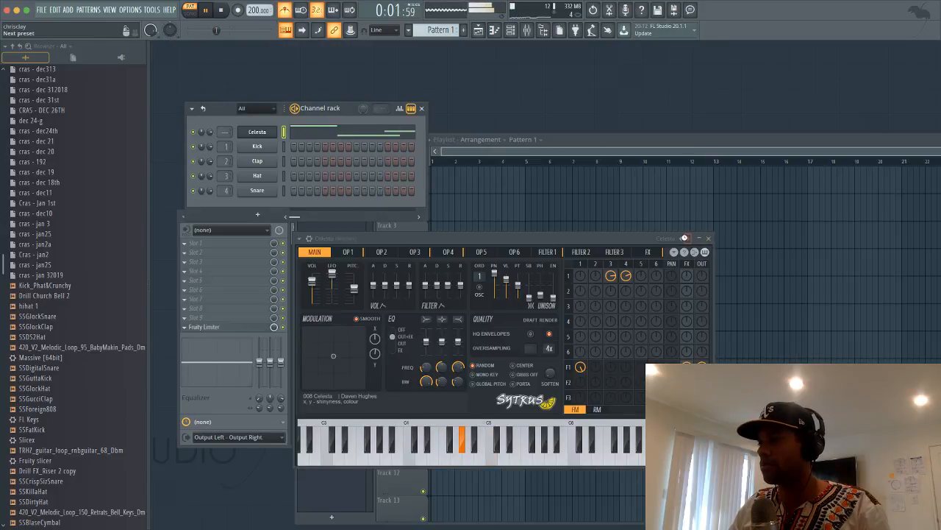
left_click(684, 237)
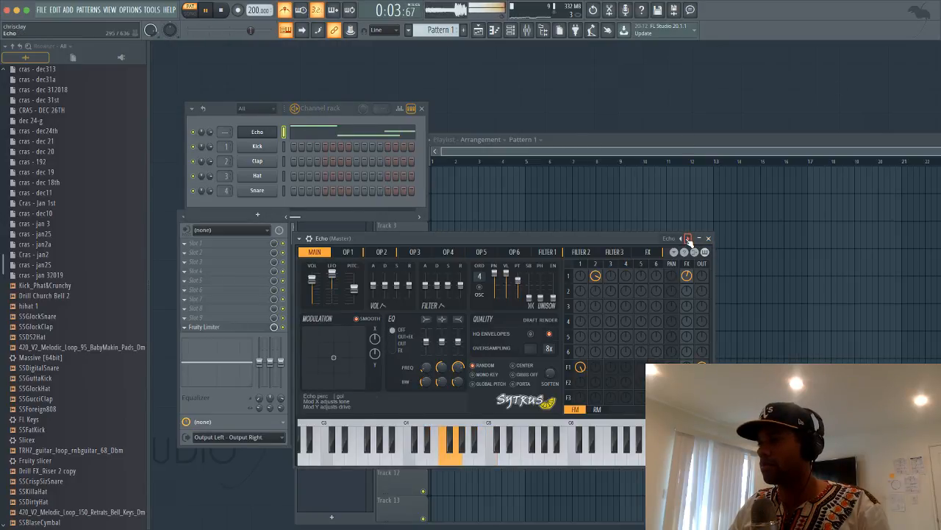
left_click(688, 240)
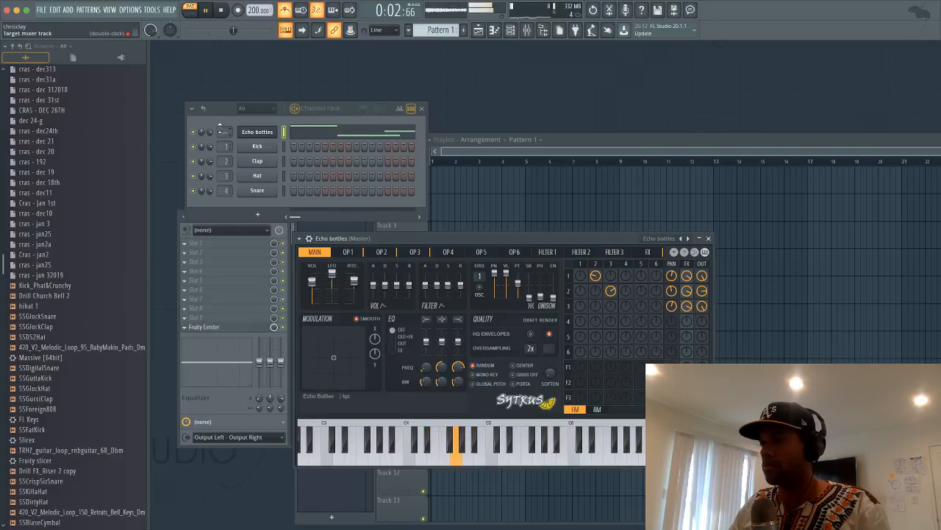
left_click(256, 132)
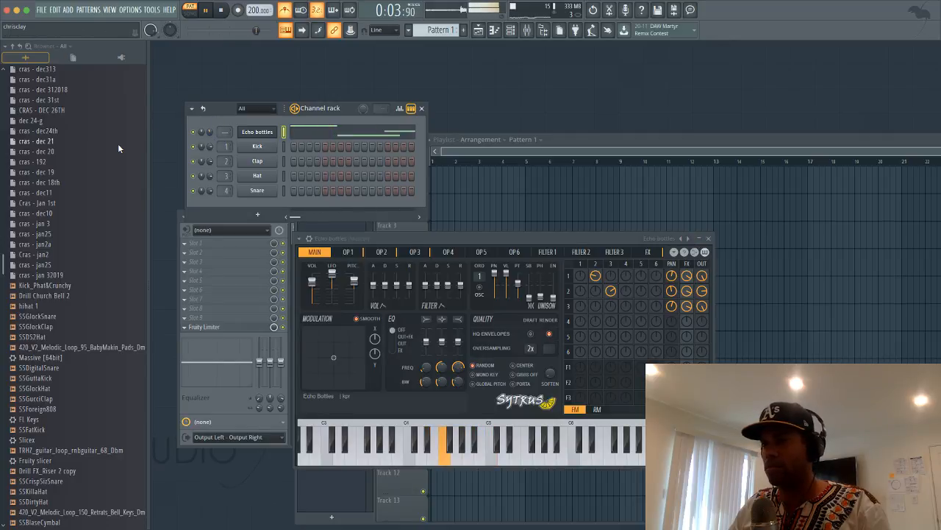
scroll(91, 156, "down", 5)
scroll(91, 155, "up", 4)
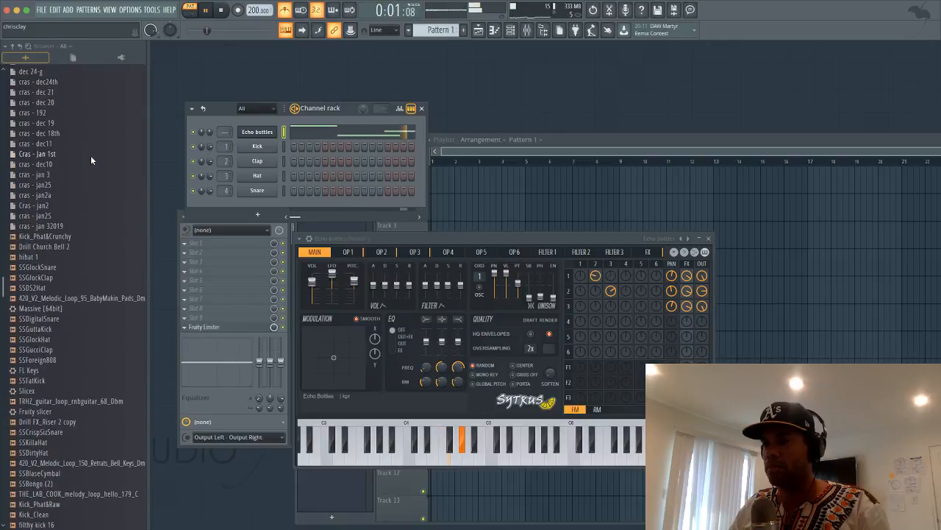
left_click(329, 138)
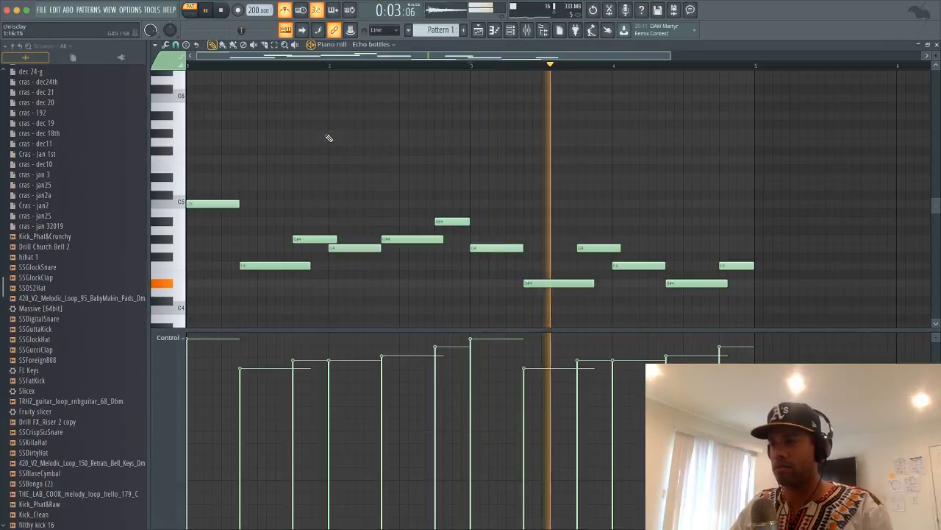
scroll(329, 139, "up", 3)
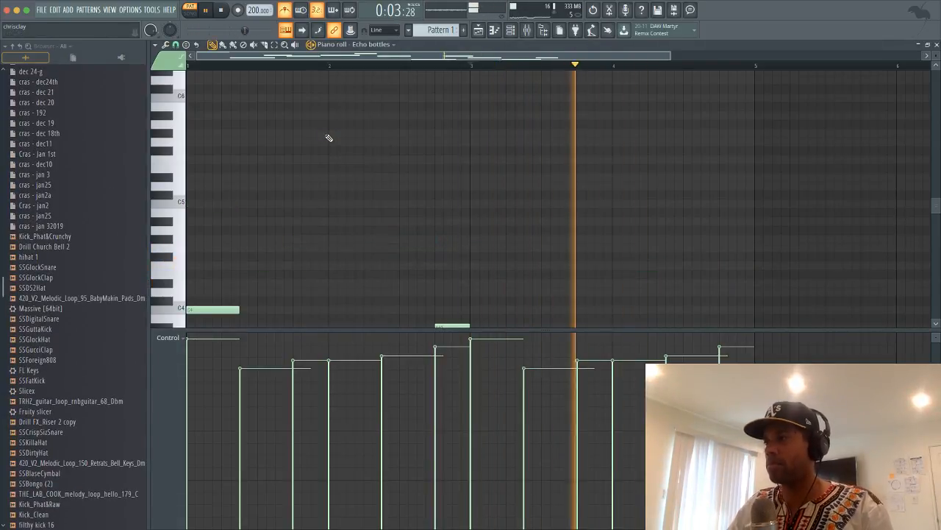
left_click(937, 44)
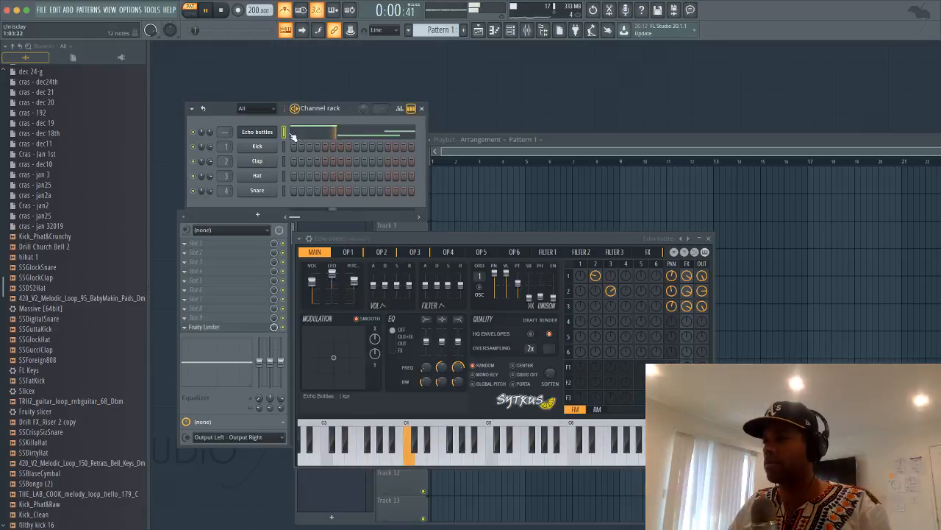
key("space")
scroll(78, 150, "up", 10)
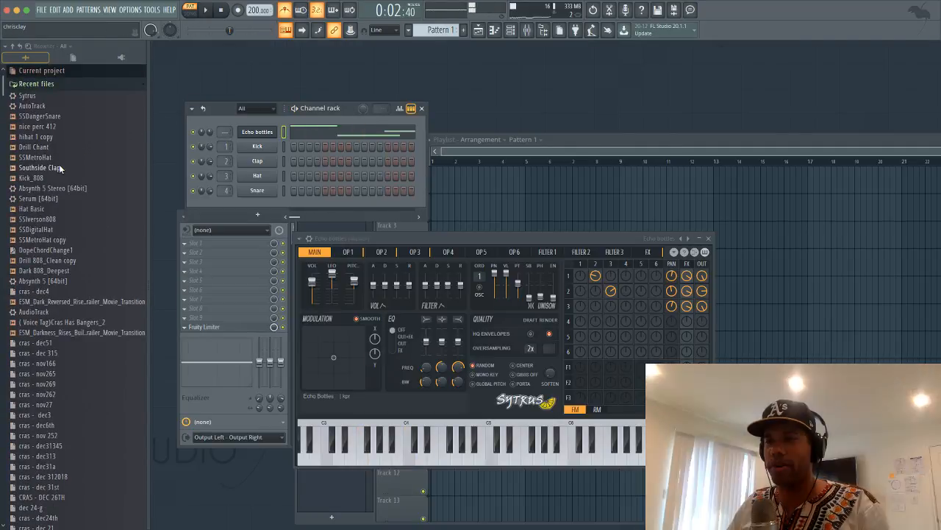
Load Southside Clap onto channel 1 with clap hits, and put Kick_808 in place of the Clap channel
left_click_drag(58, 166, 254, 147)
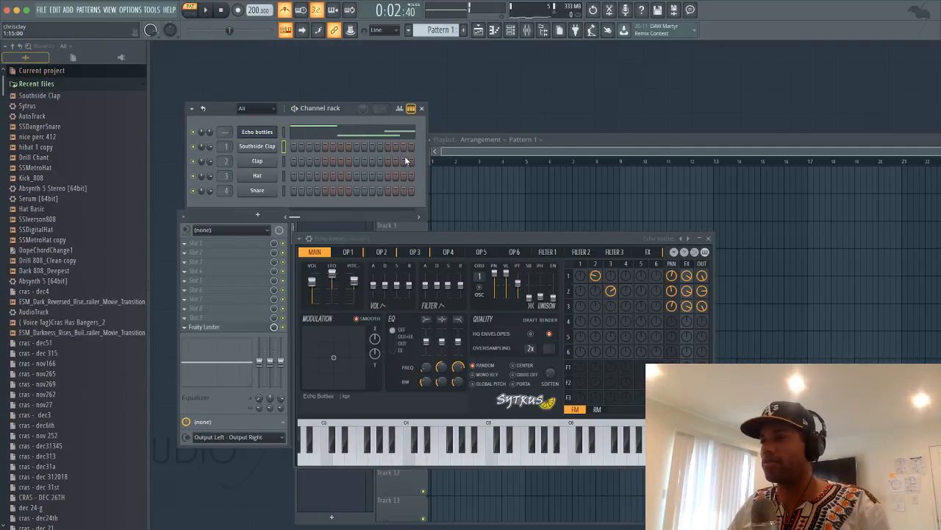
left_click_drag(426, 152, 466, 149)
key("space")
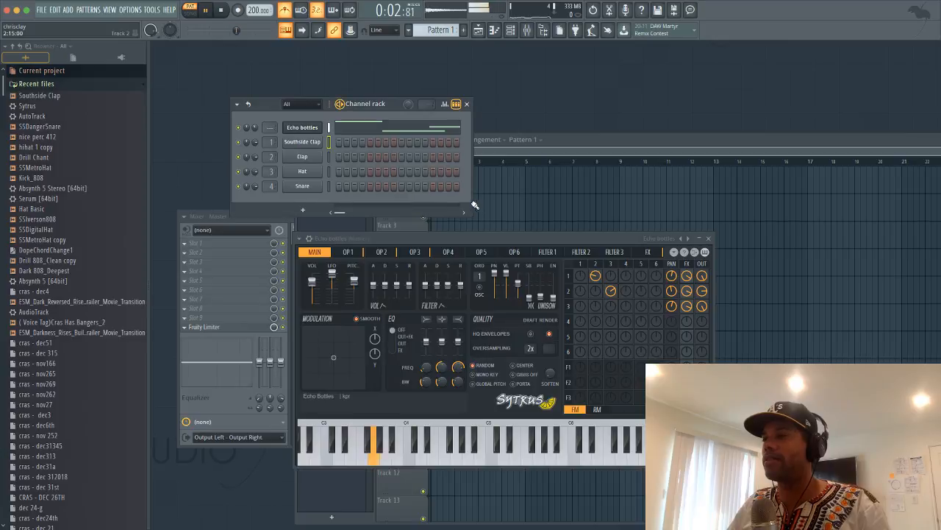
left_click_drag(473, 201, 842, 140)
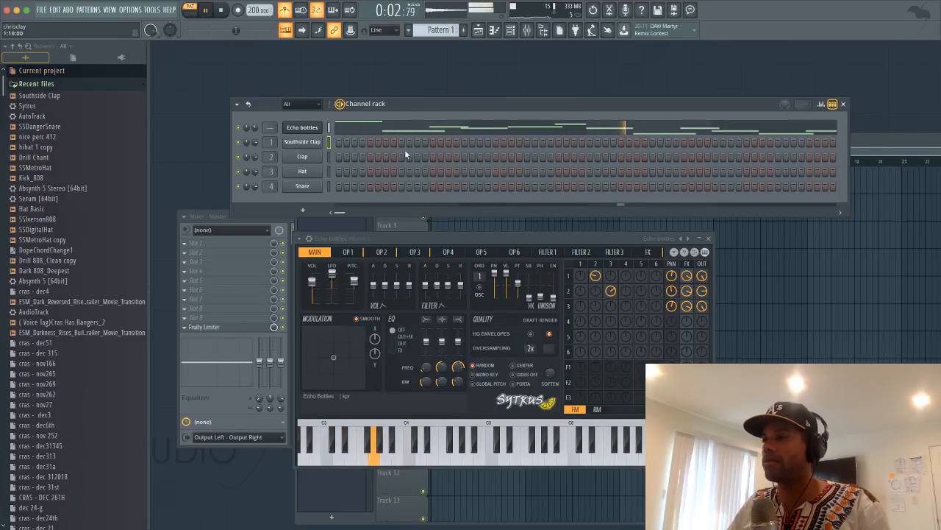
left_click(776, 142)
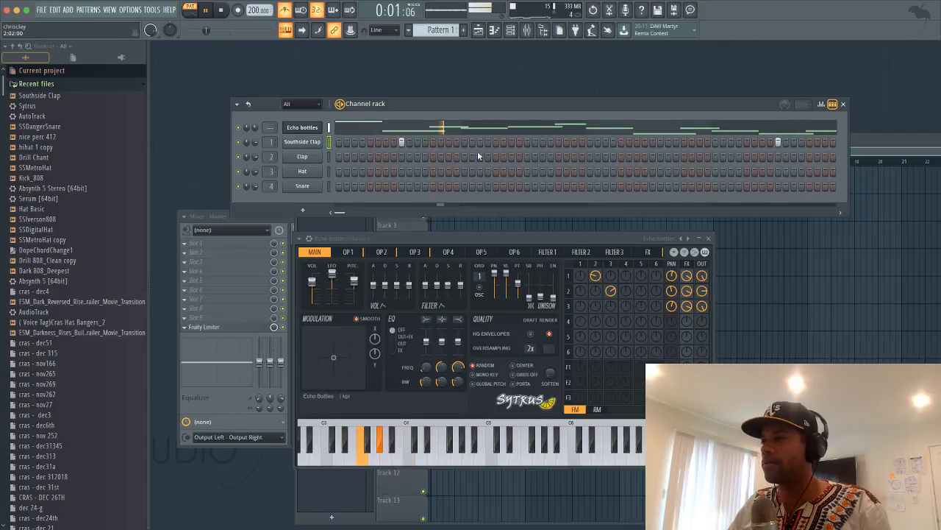
left_click(524, 142)
left_click(653, 143)
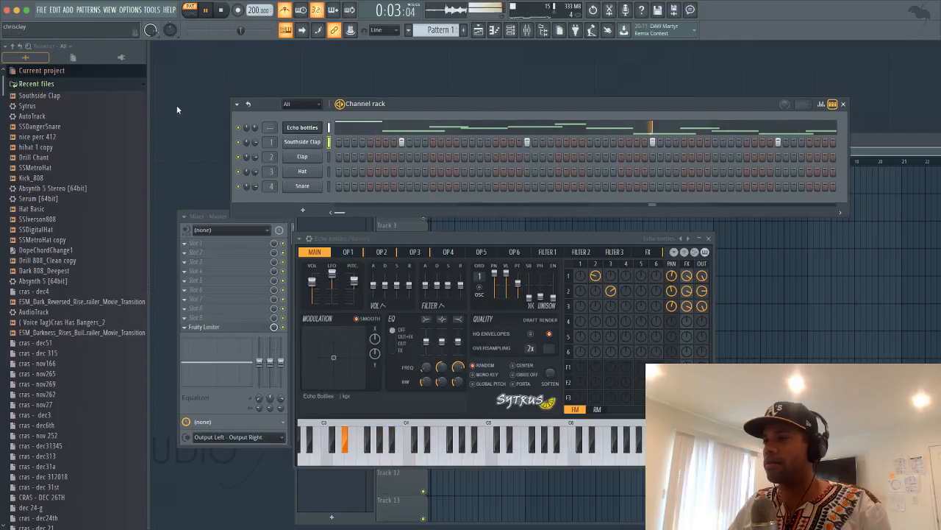
left_click_drag(31, 178, 303, 157)
key("space")
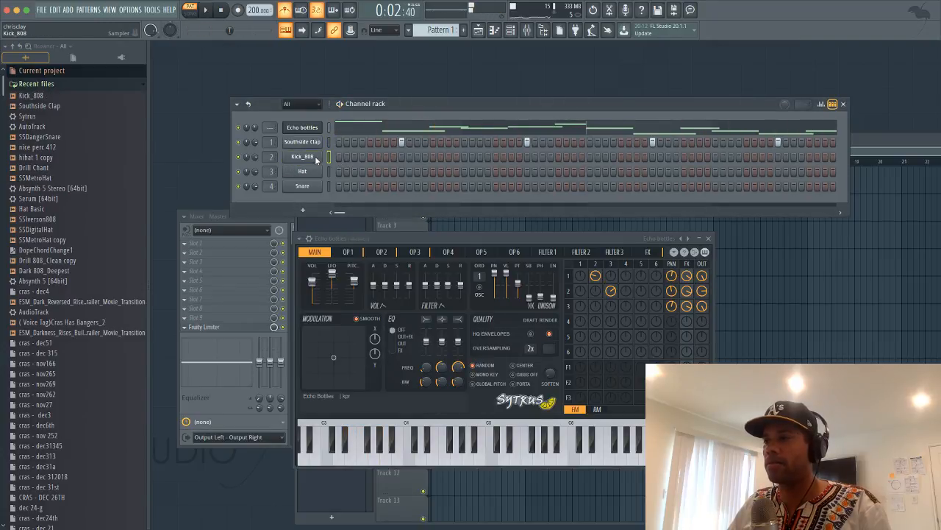
Add 808 hits on the Kick_808 row and preview the SSDigitalHat sample
left_click(316, 158)
left_click(465, 131)
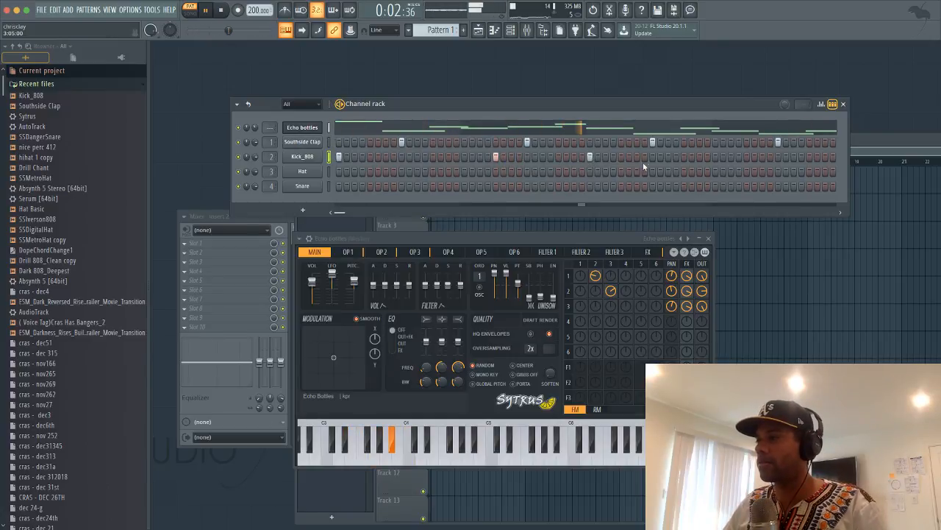
left_click(744, 156)
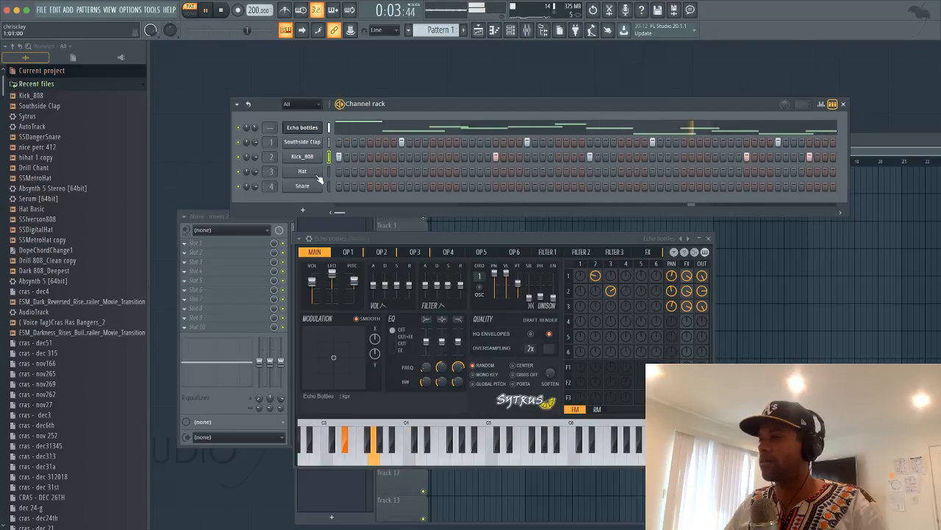
left_click(42, 231)
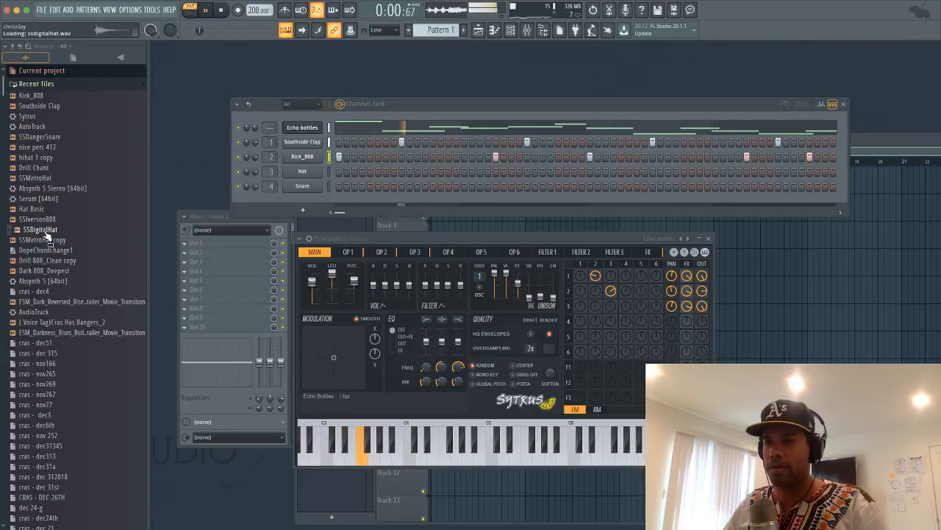
Preview hat samples, load 'hihat 1 copy' onto the Hat channel, and add two hat hits
left_click(46, 222)
left_click(49, 209)
left_click(52, 168)
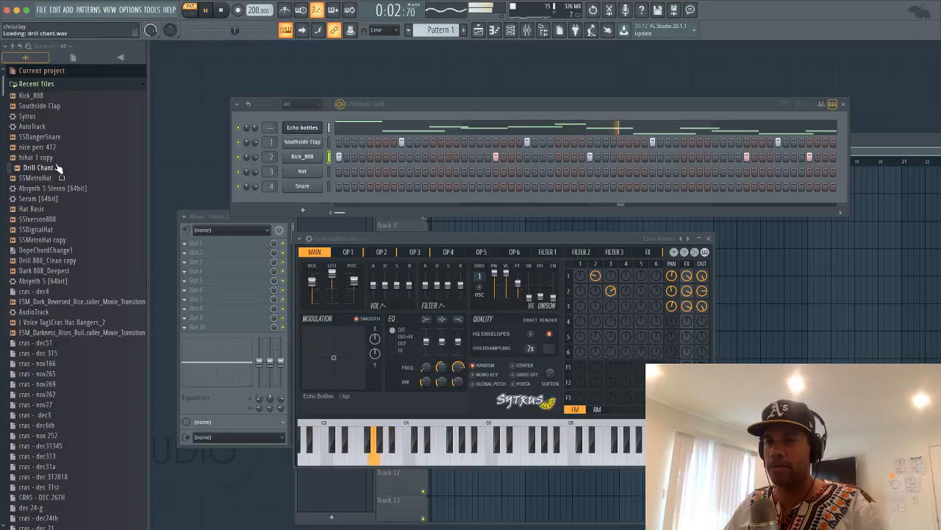
left_click(53, 159)
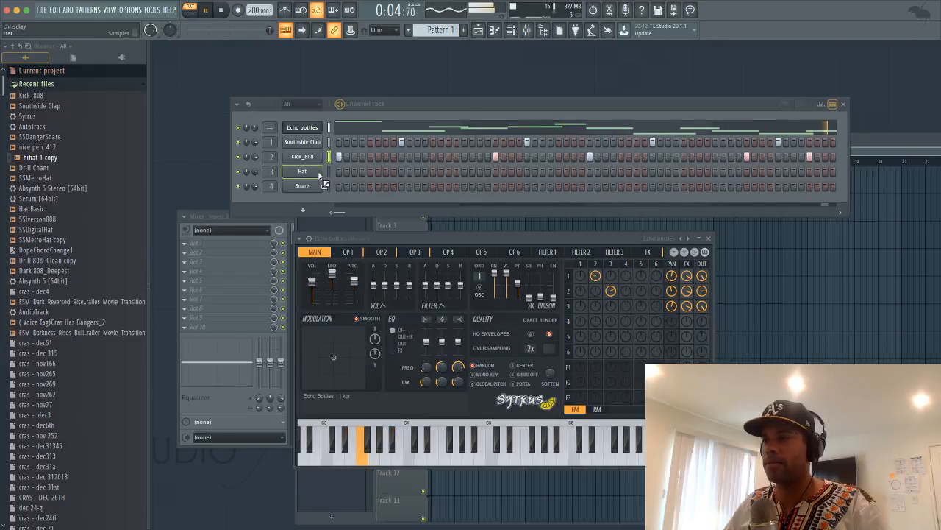
left_click_drag(318, 170, 329, 174)
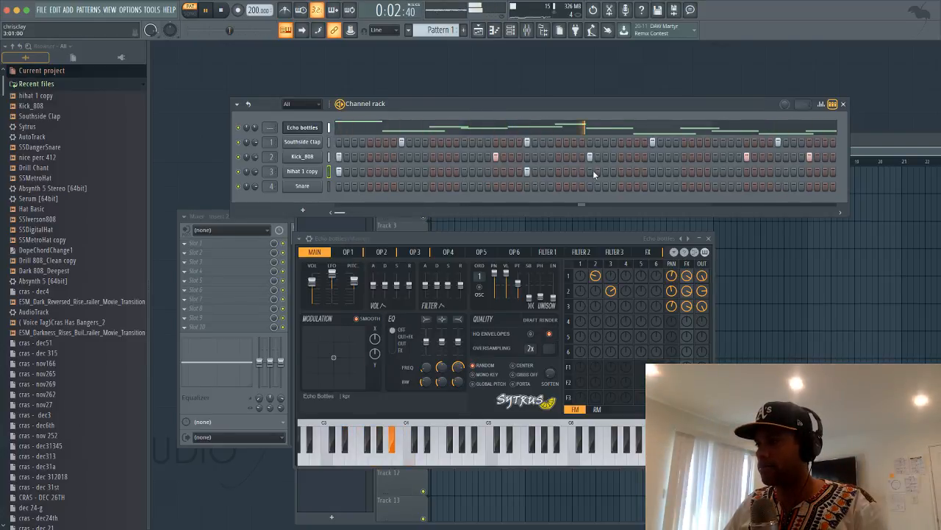
left_click(592, 171)
left_click(778, 171)
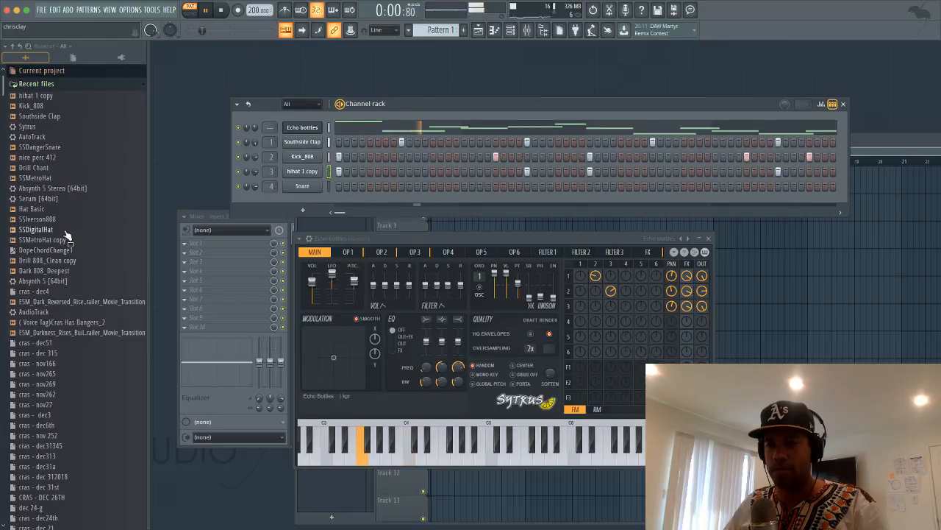
scroll(86, 308, "down", 10)
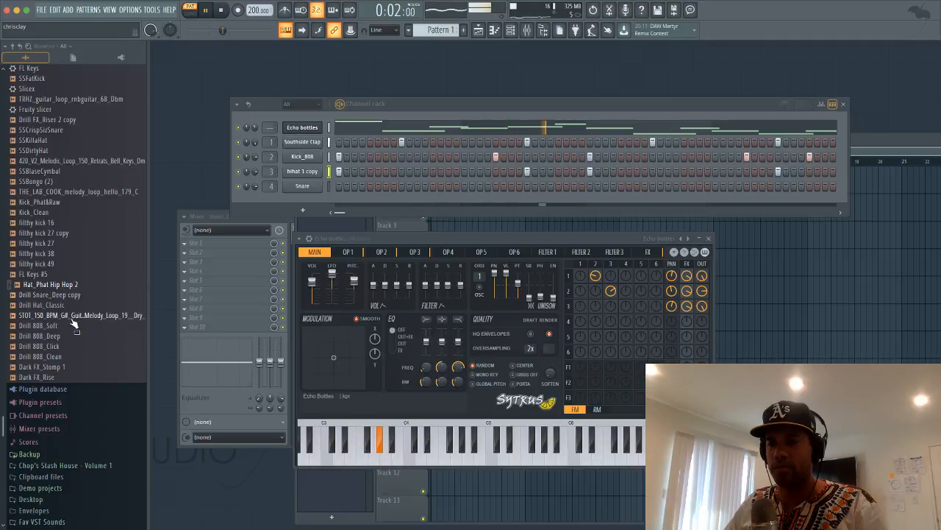
Preview the Drill 808_Clean and 808_Click samples, check the Kick_808 channel, and start playback
left_click(63, 354)
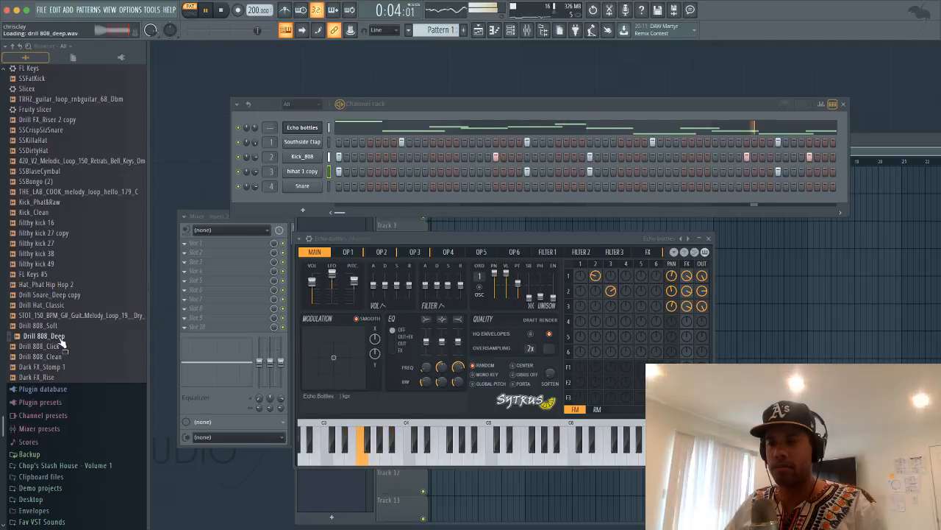
key("Up")
left_click(68, 356)
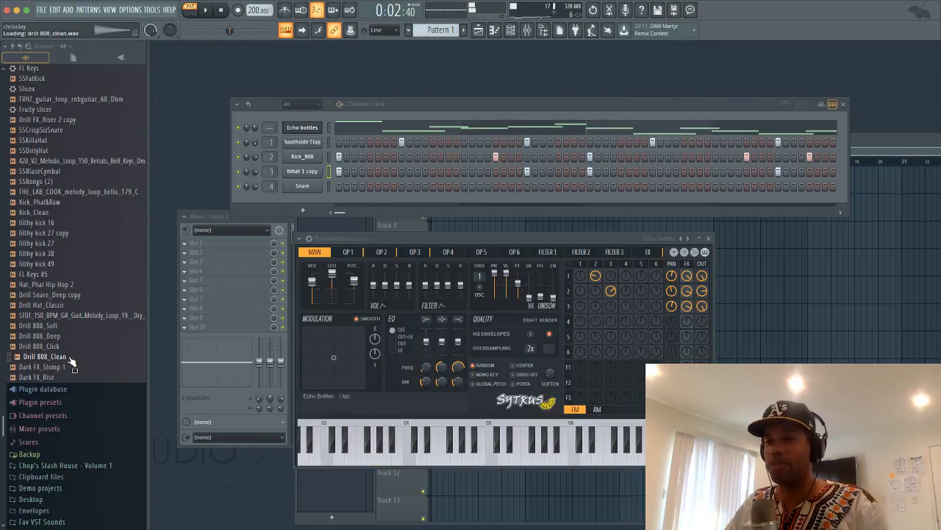
left_click(320, 157)
left_click(464, 129)
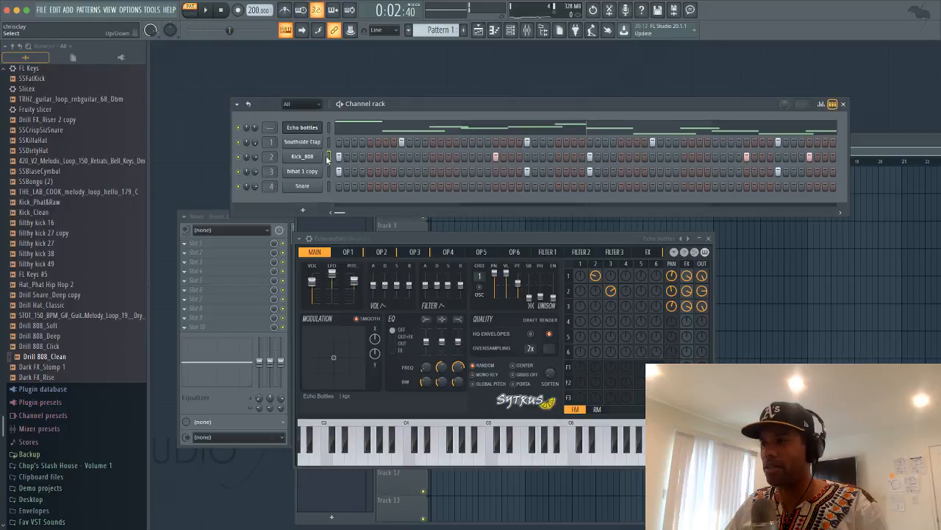
key("space")
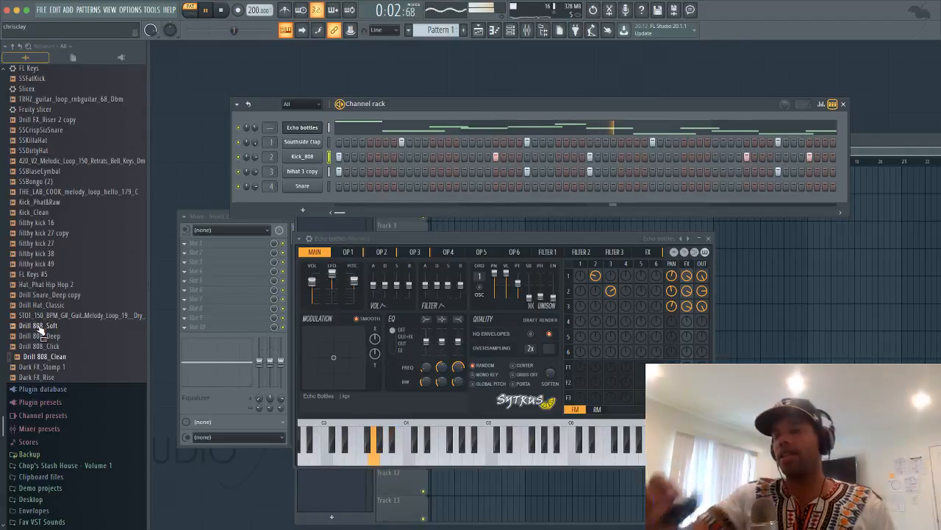
Audition Drill 808 Clean, Soft and Deep, filthy kicks 38, 27 and 49, and Kick_Clean on the kick channel
middle_click(64, 357)
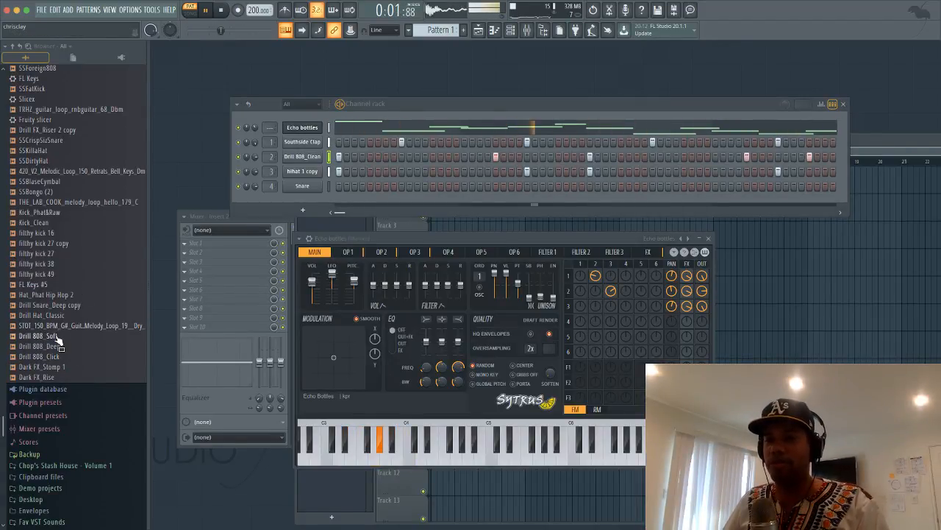
middle_click(55, 335)
middle_click(56, 347)
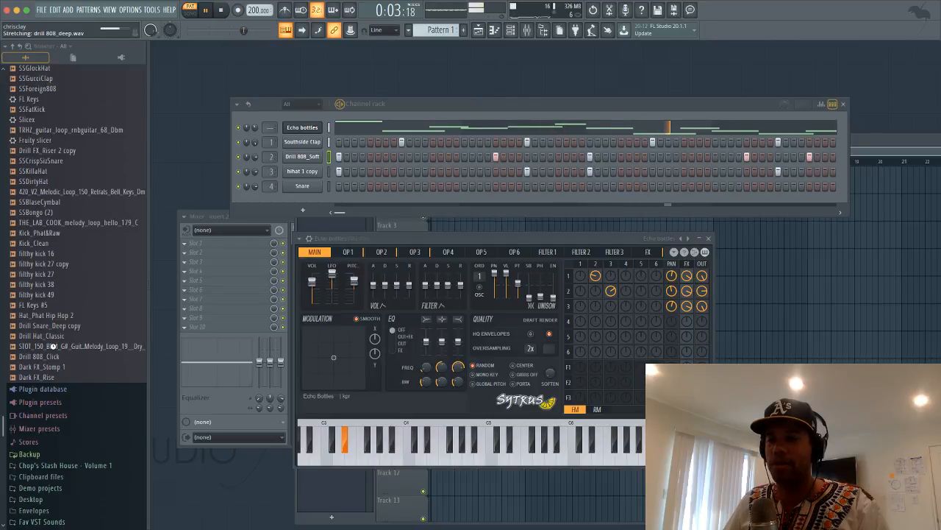
middle_click(65, 283)
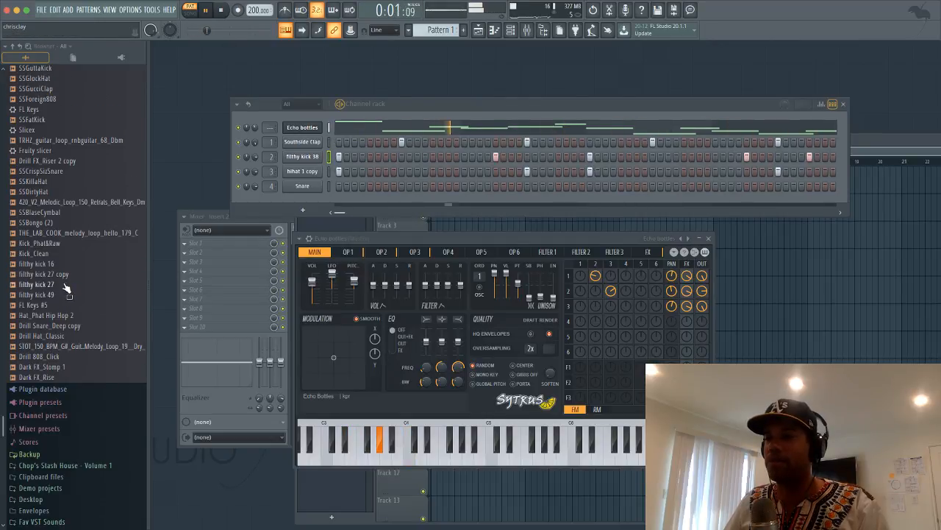
middle_click(65, 284)
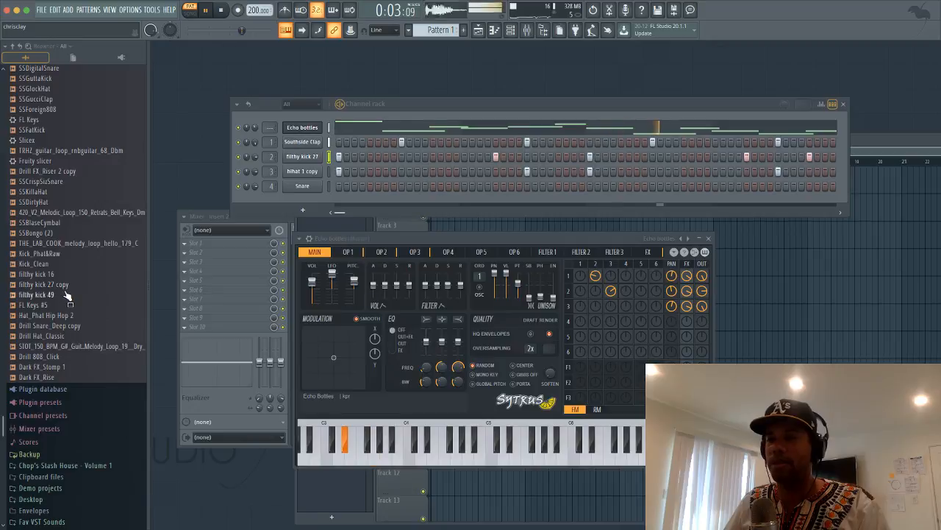
middle_click(64, 287)
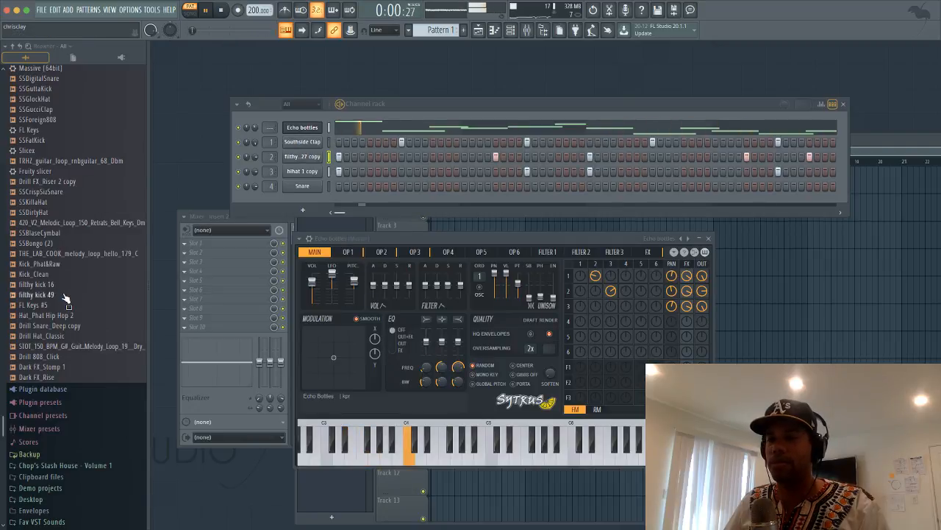
middle_click(64, 295)
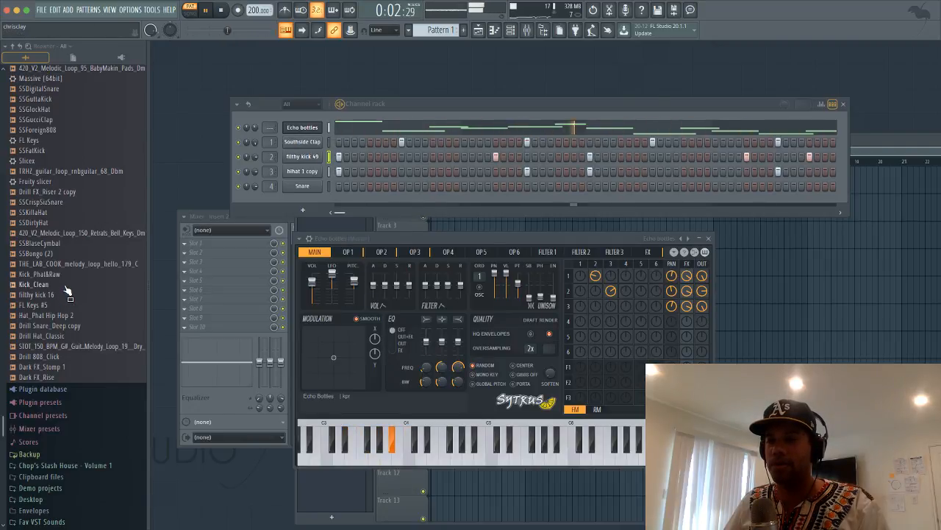
middle_click(64, 285)
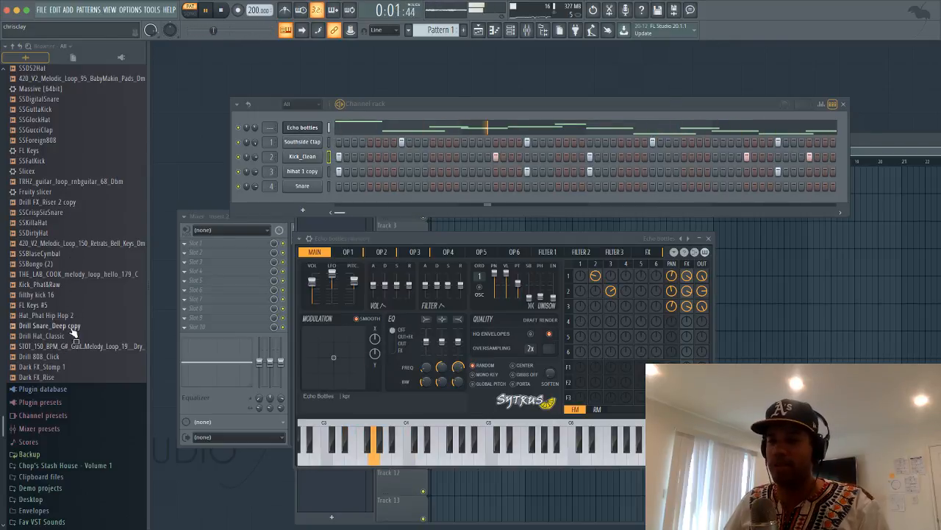
Try SSForeign808 and the Drill 808s again, settle on Kick_808, and lower its volume to 84%
middle_click(78, 141)
scroll(81, 146, "up", 8)
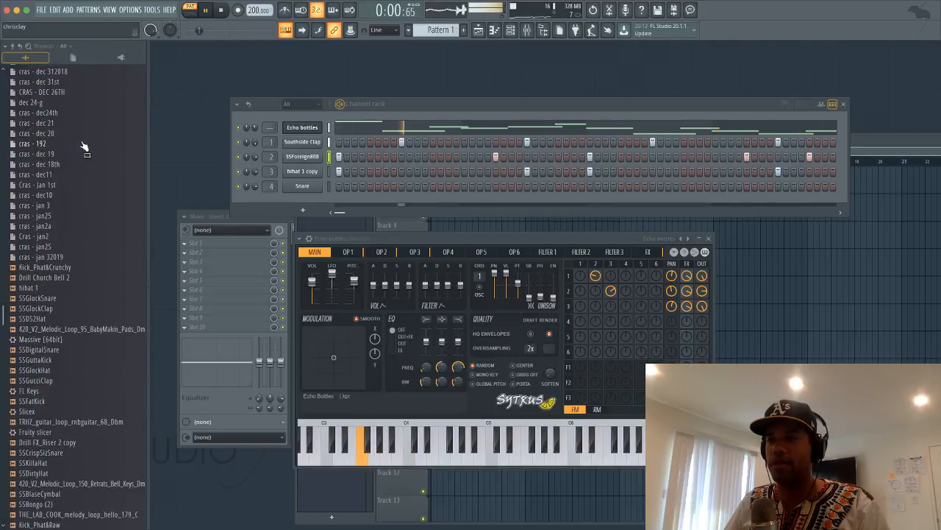
scroll(67, 184, "up", 10)
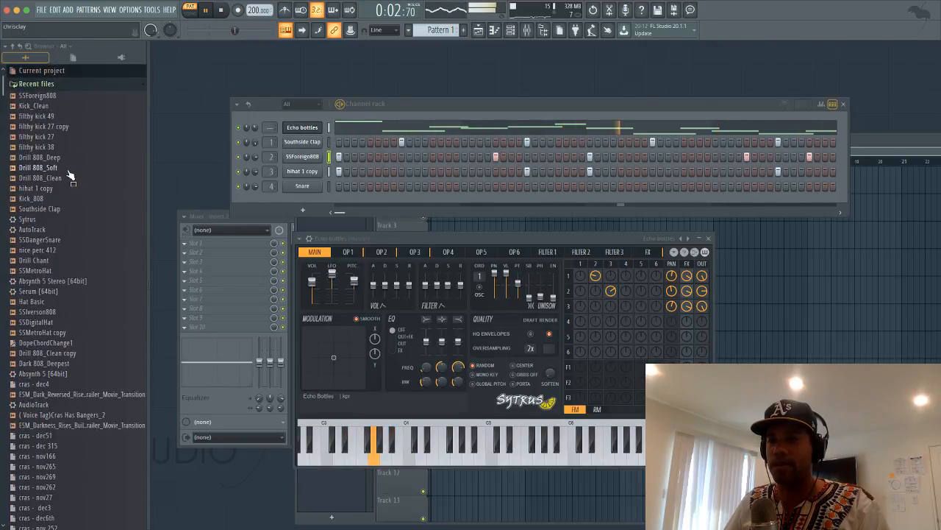
middle_click(68, 173)
middle_click(68, 169)
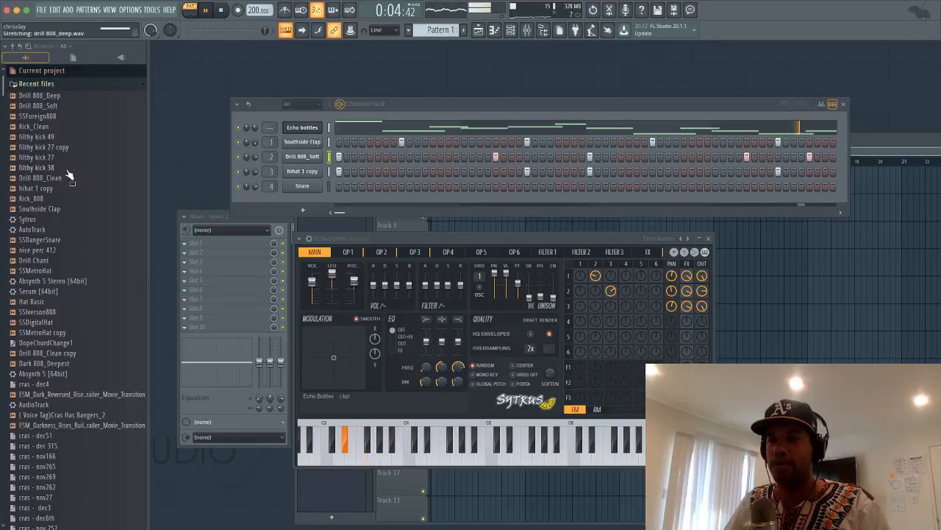
middle_click(70, 179)
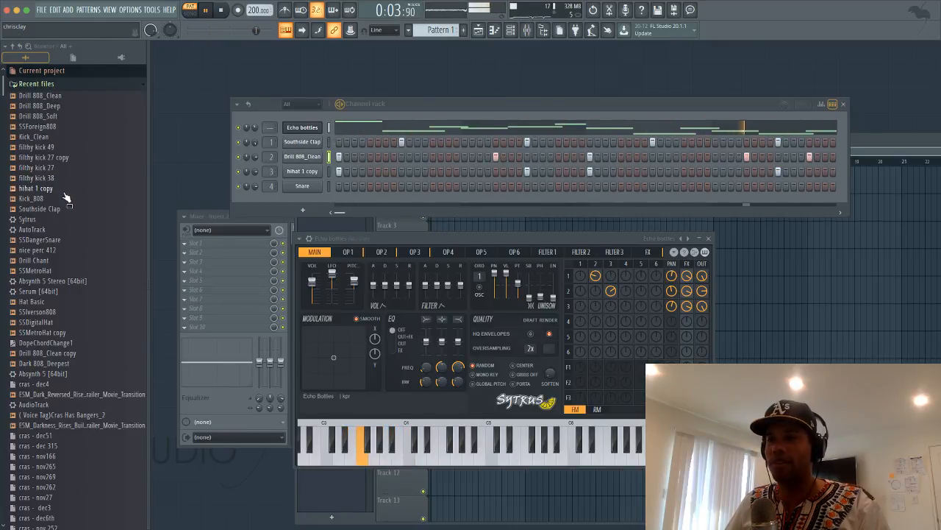
middle_click(66, 199)
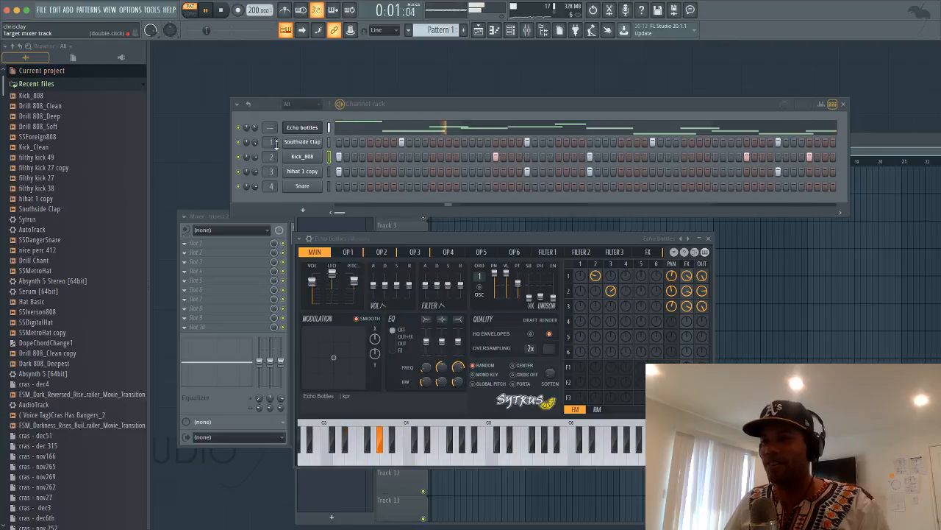
left_click_drag(255, 157, 255, 153)
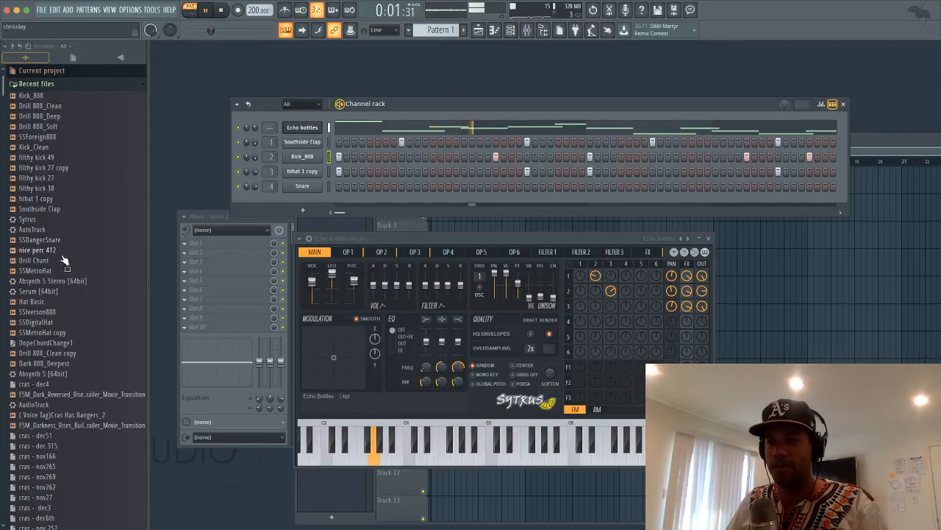
Replace the Snare channel's sample with SSMetroHat
left_click(59, 199)
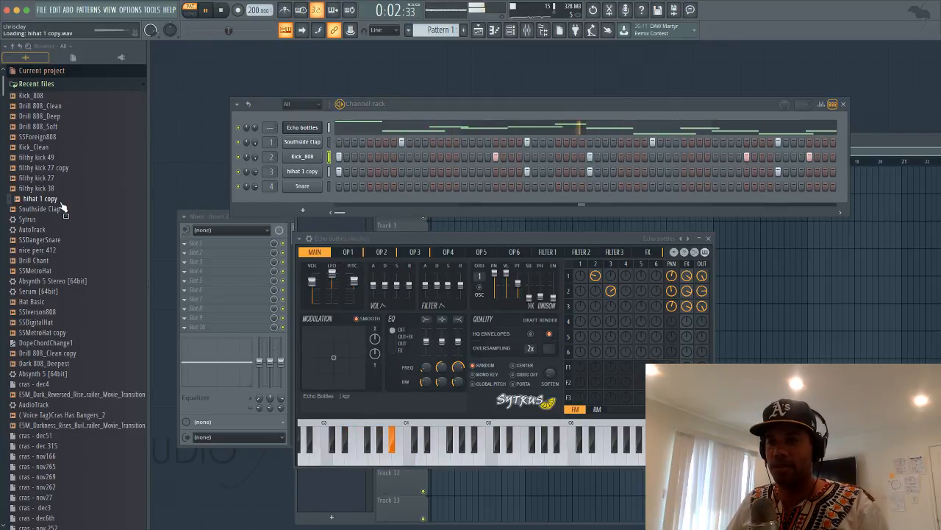
left_click(64, 271)
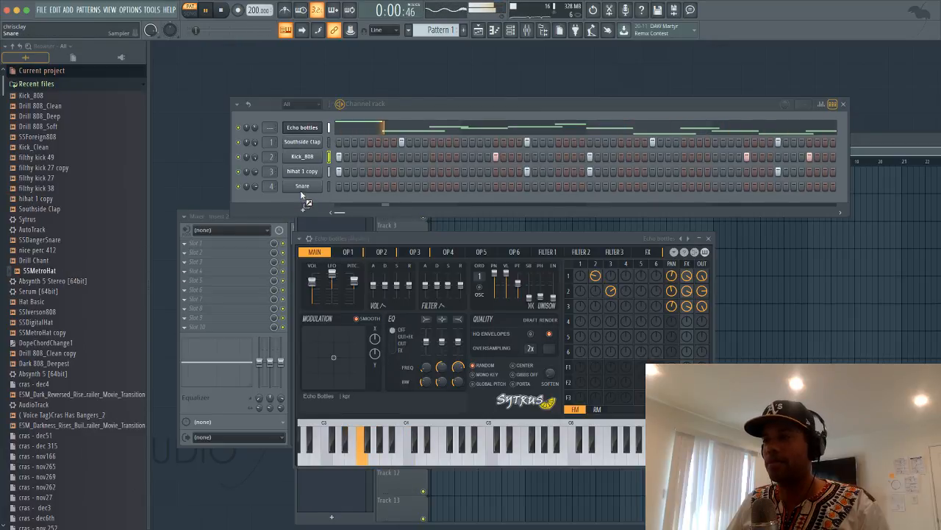
left_click_drag(300, 190, 300, 189)
left_click(435, 221)
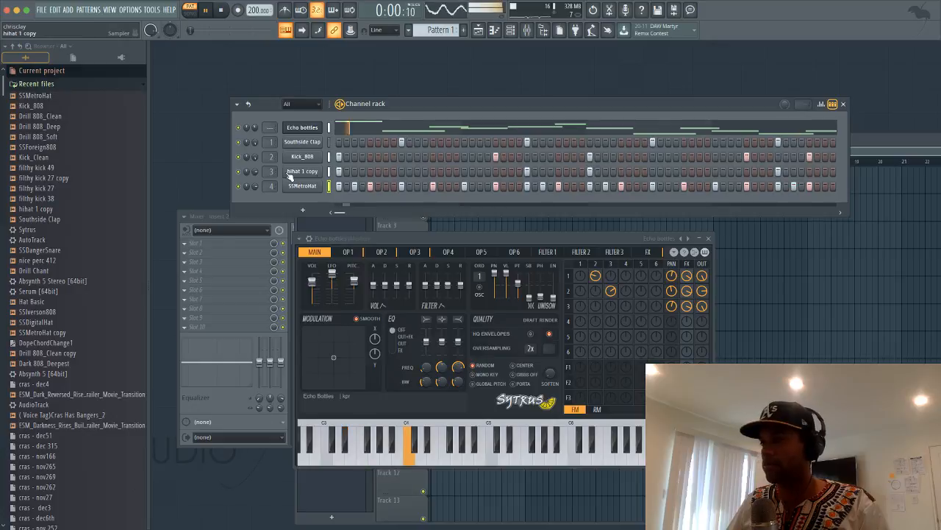
Add Drill Chant as a new channel with a hit near the start of its row
left_click(40, 263)
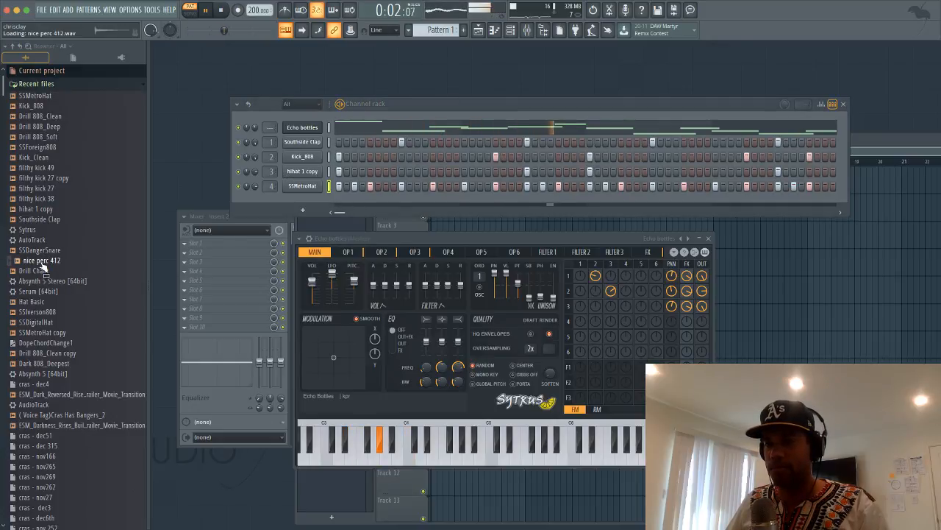
left_click(44, 270)
left_click_drag(289, 197, 293, 195)
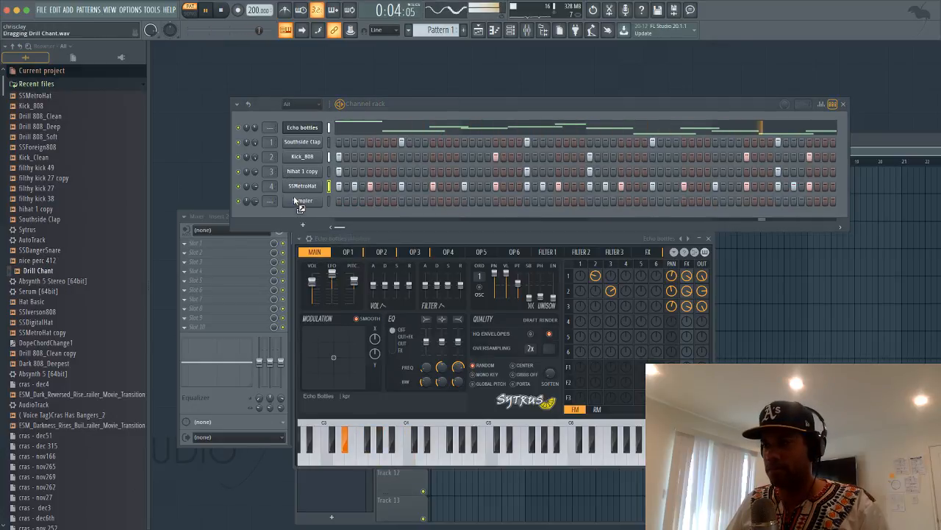
left_click(374, 201)
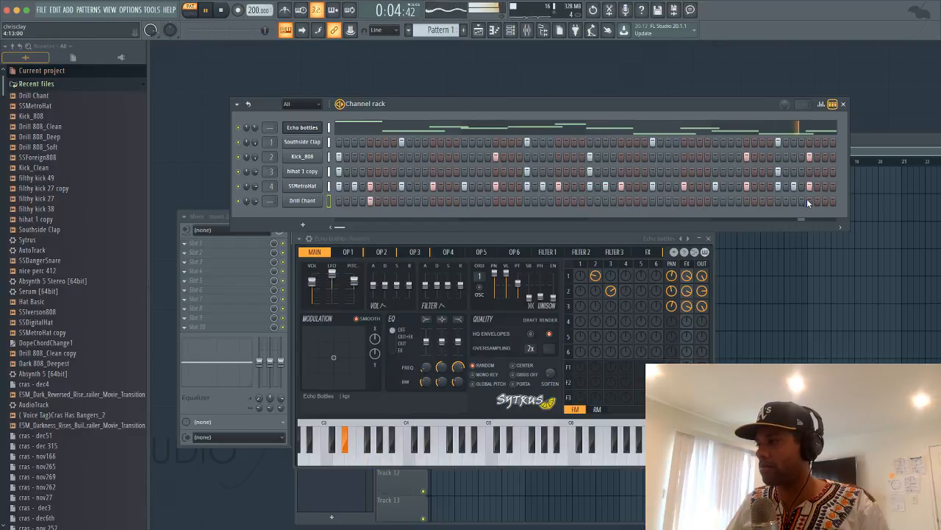
left_click(72, 230)
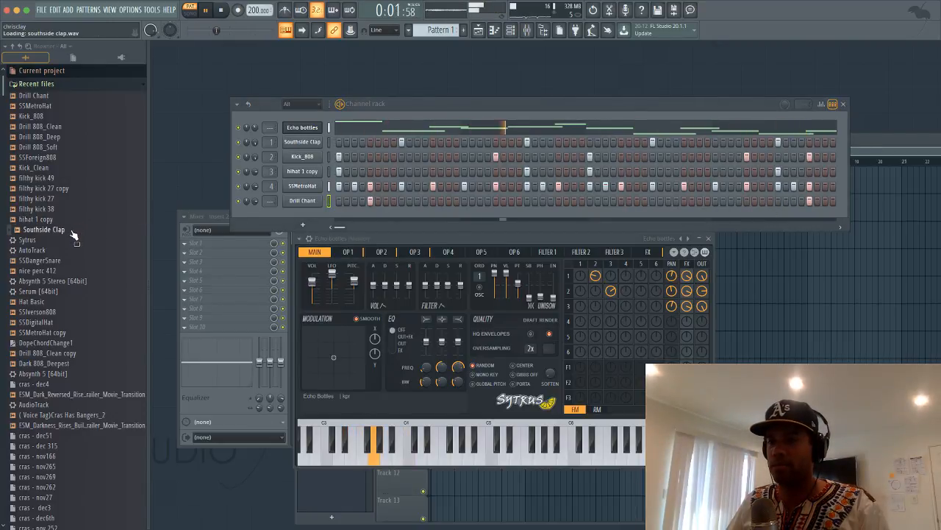
Clone the Echo bottles channel and replace the clone's instrument with FM8 [64bit]
right_click(300, 145)
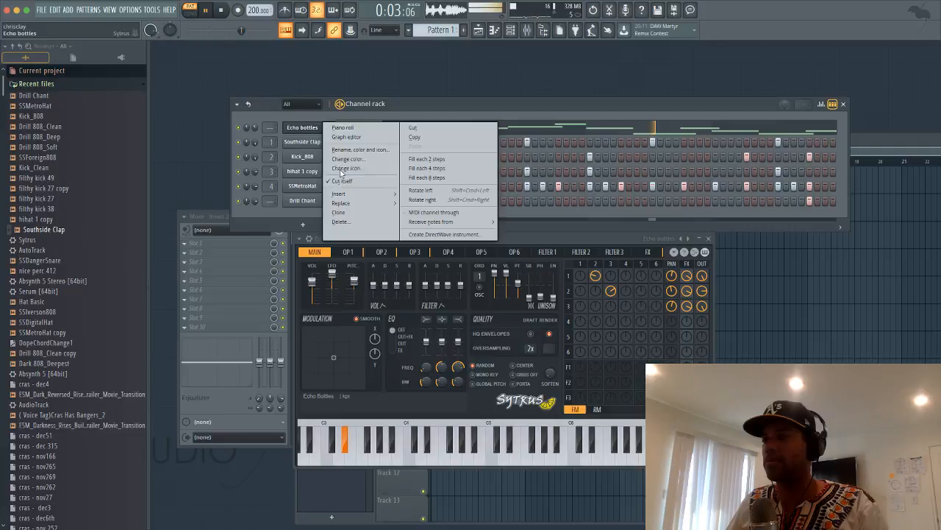
left_click(308, 133)
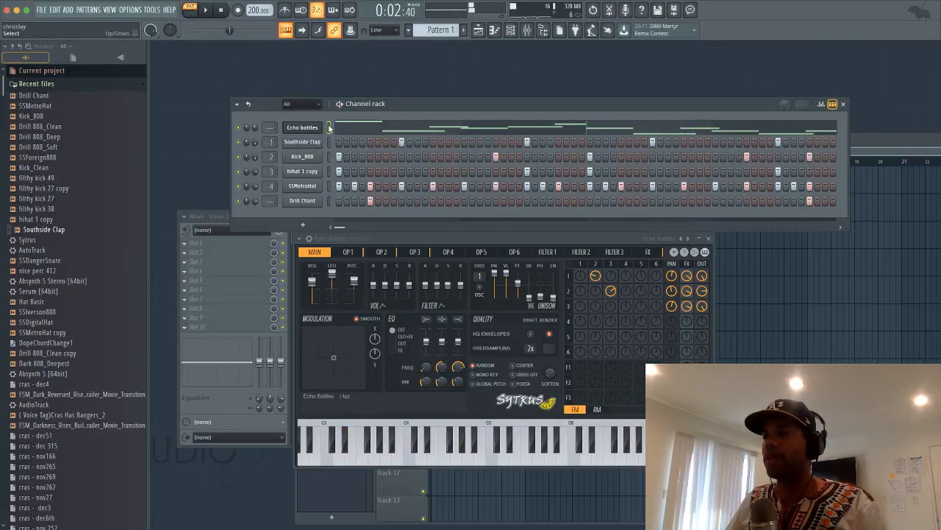
right_click(328, 126)
left_click(313, 129)
right_click(325, 125)
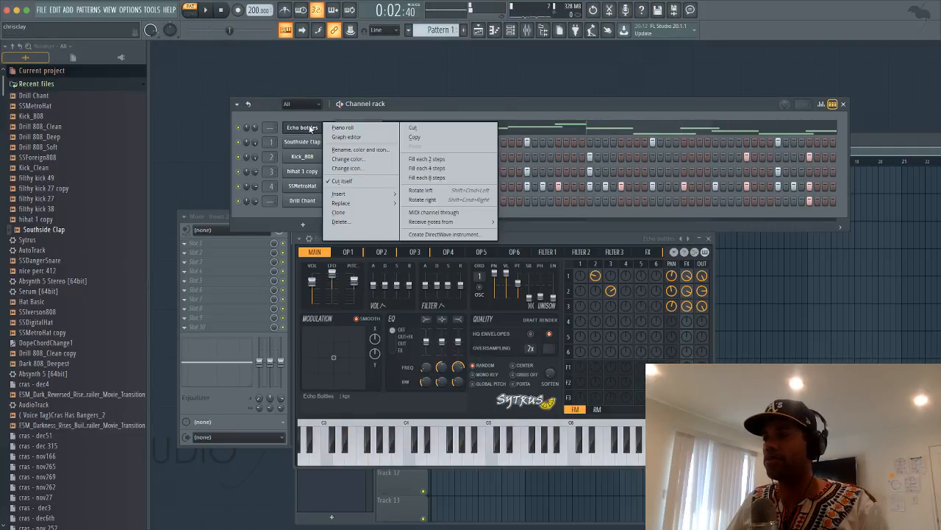
left_click(338, 212)
right_click(314, 141)
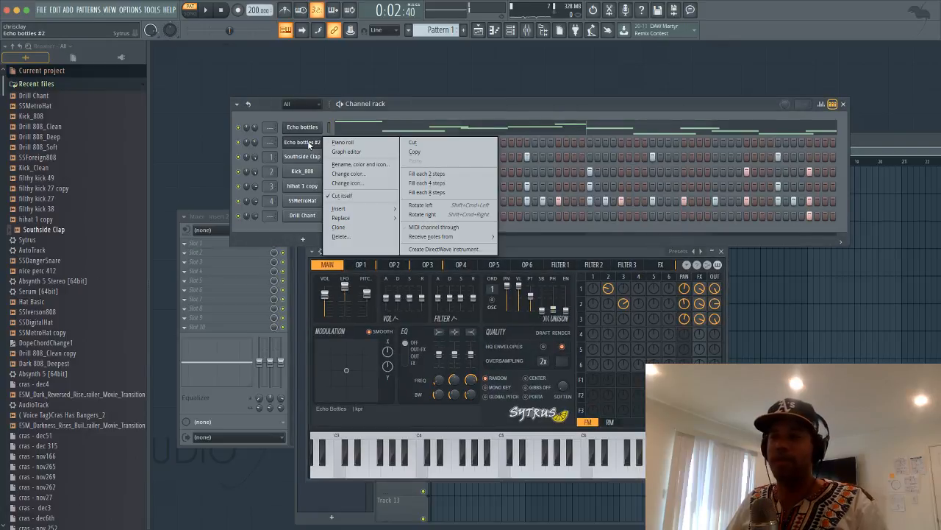
mouse_move(344, 218)
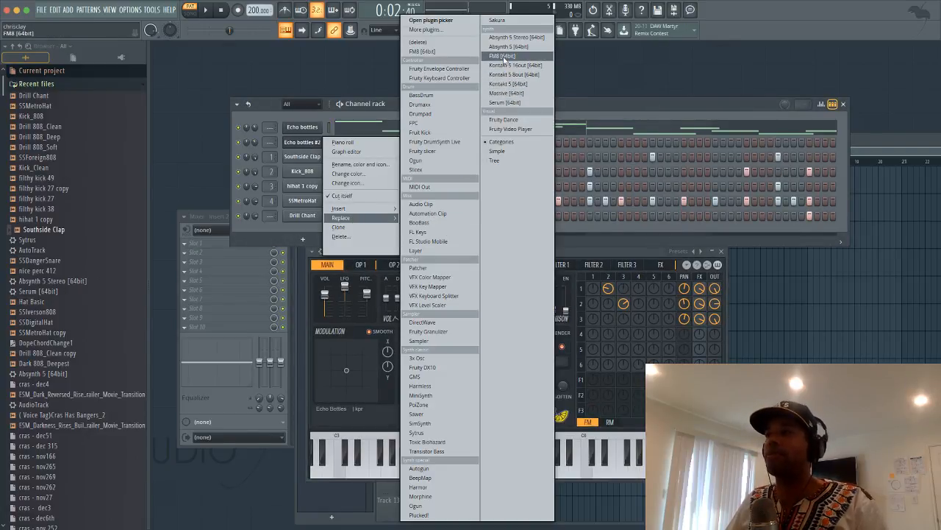
left_click(504, 57)
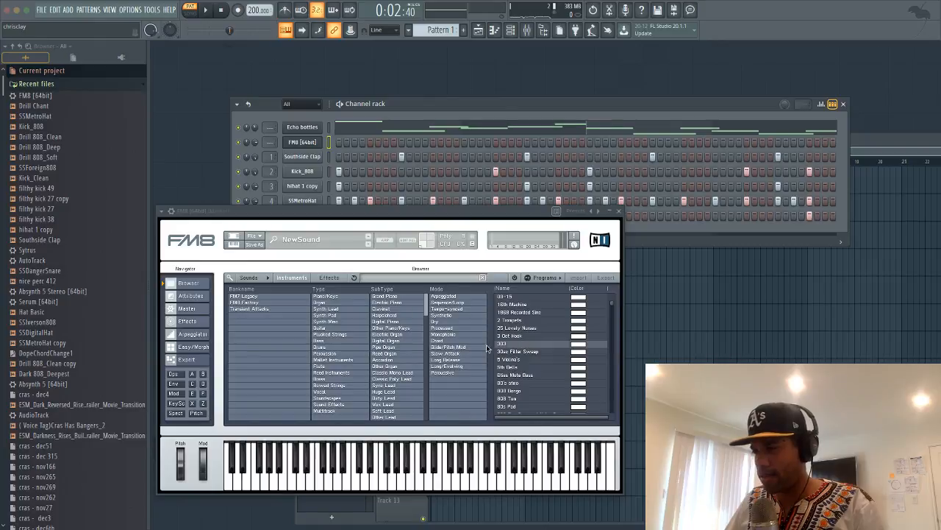
Paste the Echo bottles notes onto the FM8 channel and start playback
left_click(453, 329)
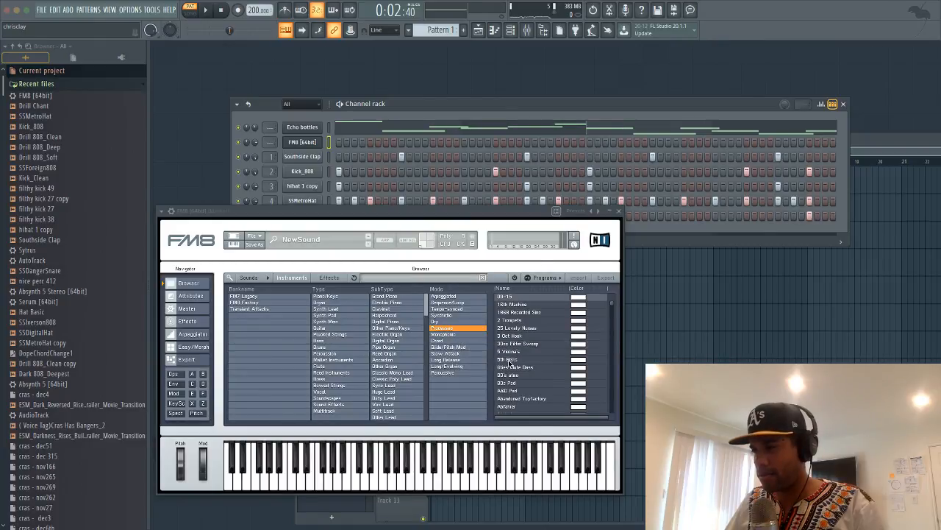
left_click(330, 146)
key("ctrl+v")
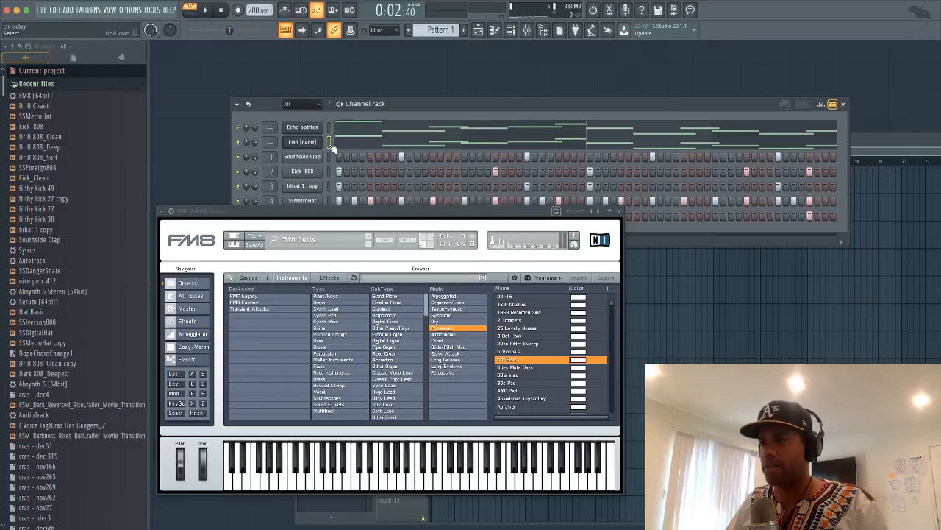
key("space")
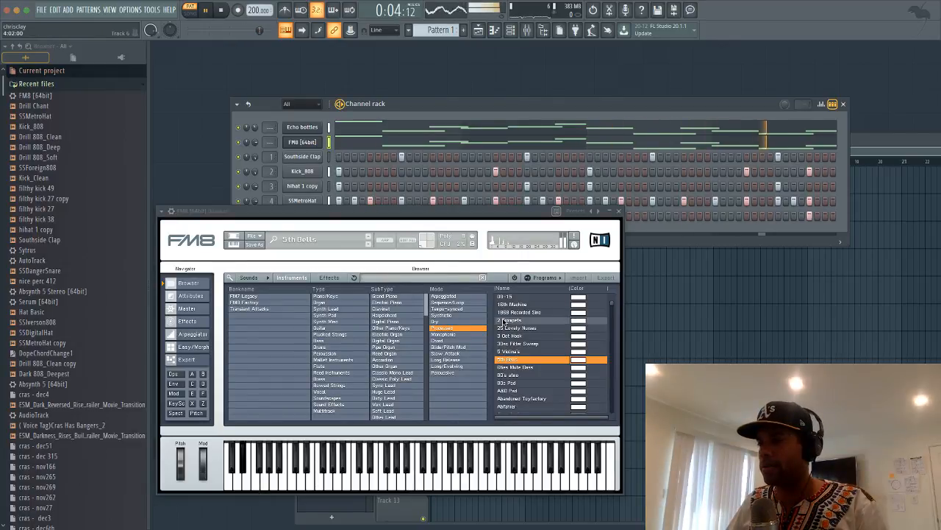
Try FM8 presets 2 Trumpets, Mellow Beach, Mondan Lim and Triologic
left_click(512, 320)
left_click(336, 336)
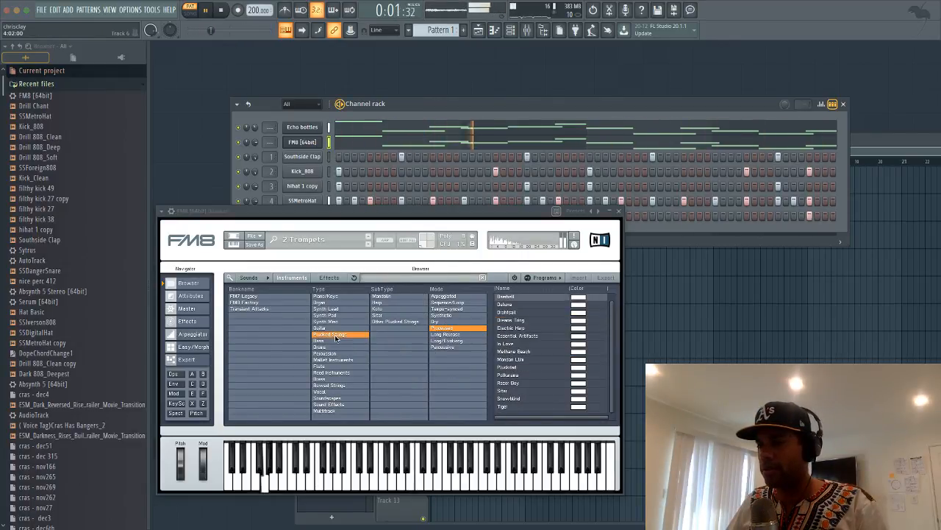
left_click(523, 352)
left_click(522, 359)
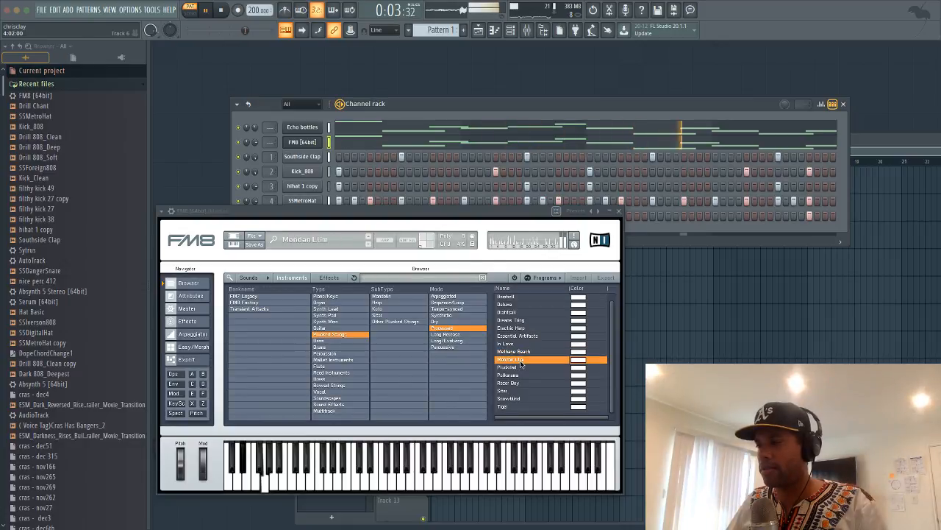
left_click(340, 321)
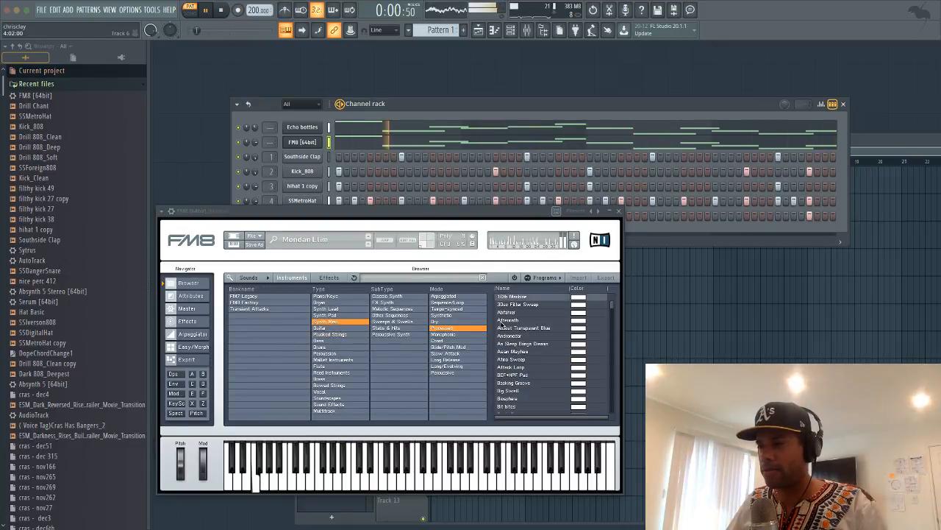
left_click(524, 330)
scroll(527, 327, "down", 5)
scroll(526, 327, "down", 3)
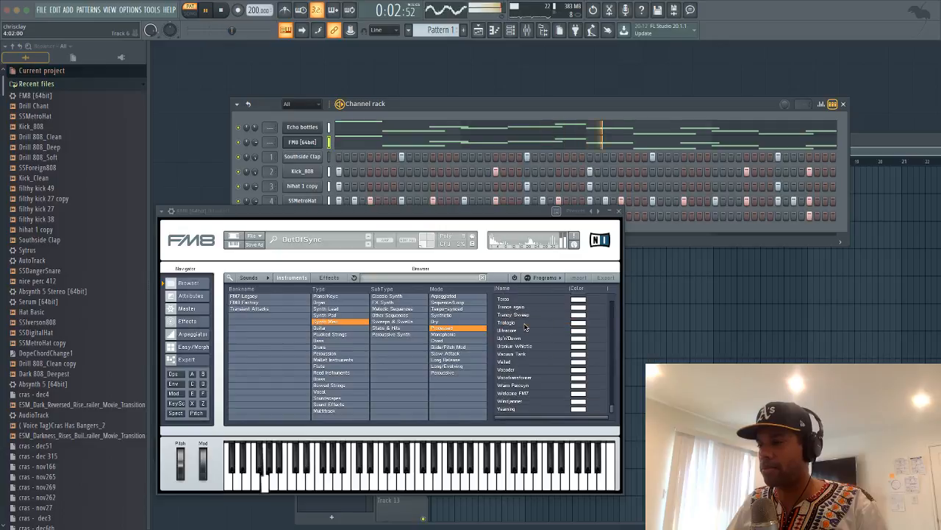
left_click(526, 323)
Try the Addictive Synth pad and the Bridges and Braker Solo lead presets
left_click(344, 315)
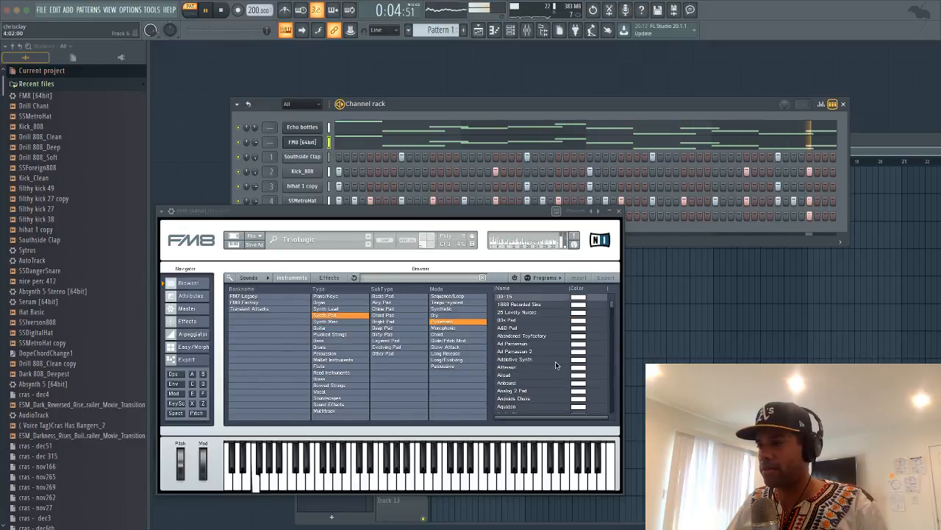
left_click(332, 310)
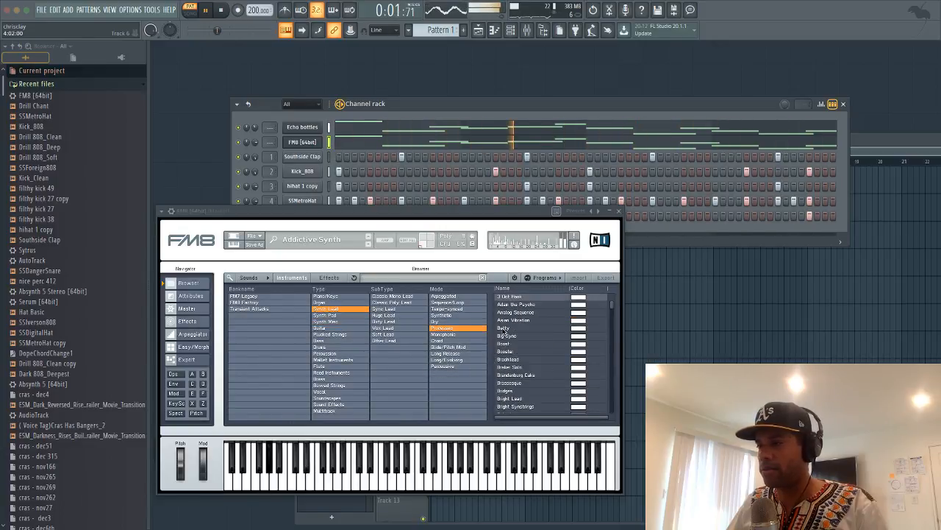
left_click(505, 328)
scroll(515, 339, "down", 2)
left_click(519, 344)
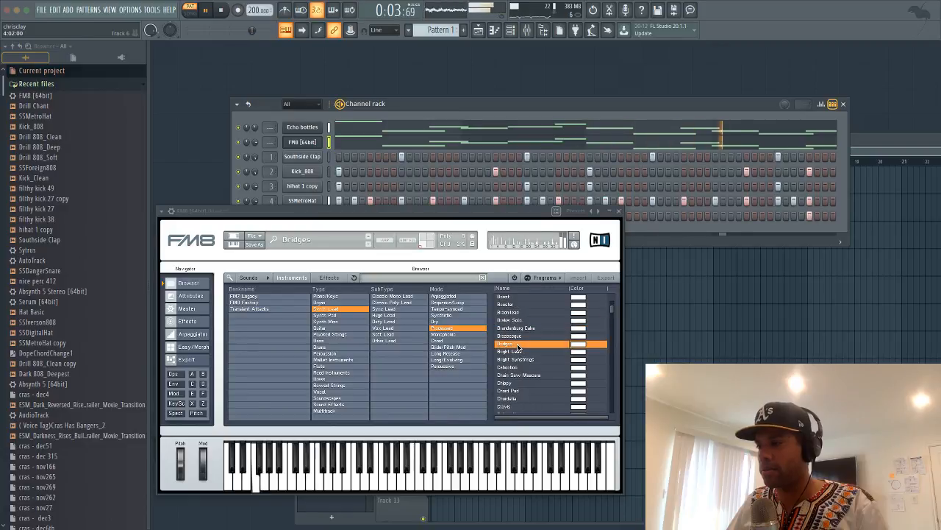
double_click(517, 322)
Try the It's Nice To Be Digital, Transit, Variant and Big Sync lead presets
scroll(516, 323, "down", 10)
double_click(516, 322)
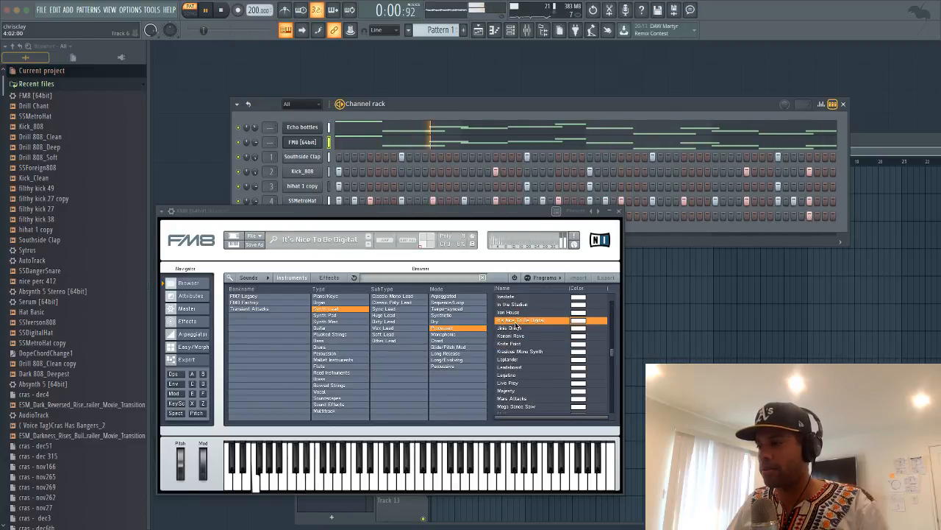
scroll(516, 323, "down", 5)
double_click(516, 323)
scroll(517, 326, "down", 5)
double_click(516, 323)
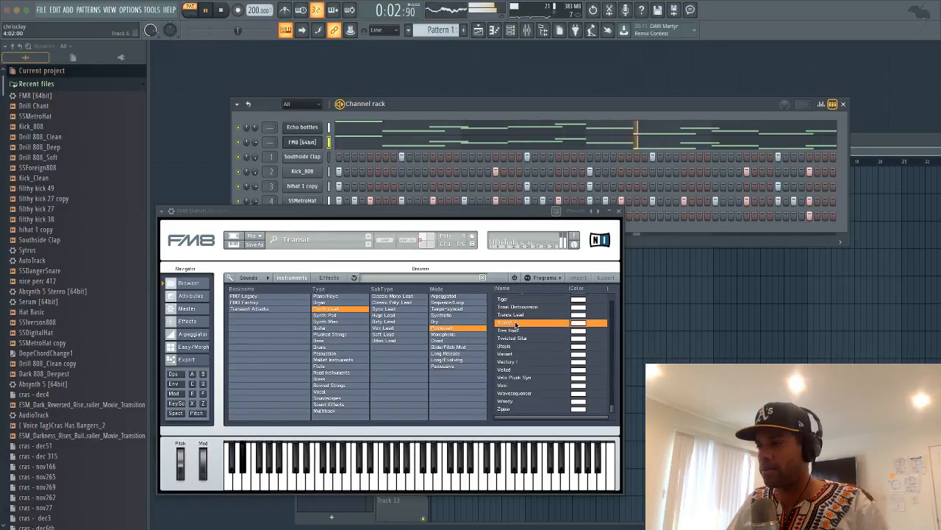
double_click(519, 356)
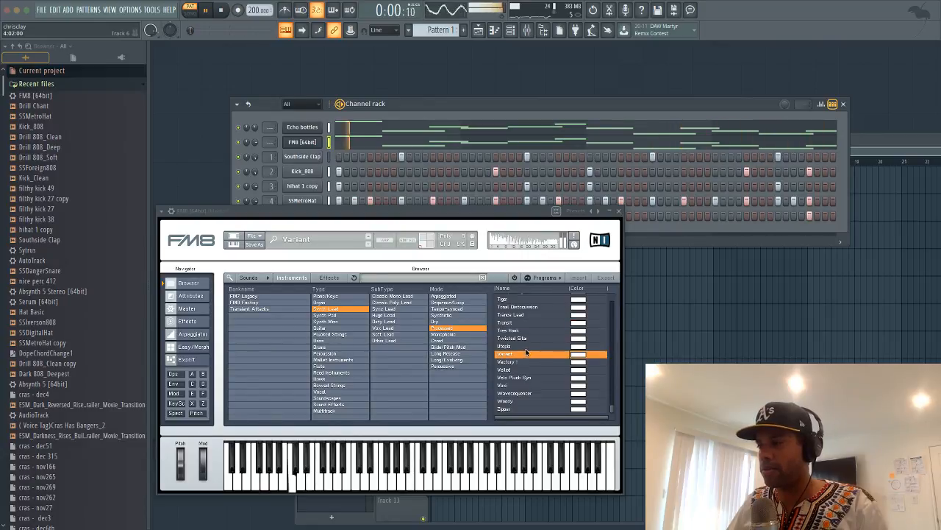
scroll(526, 350, "up", 15)
double_click(525, 338)
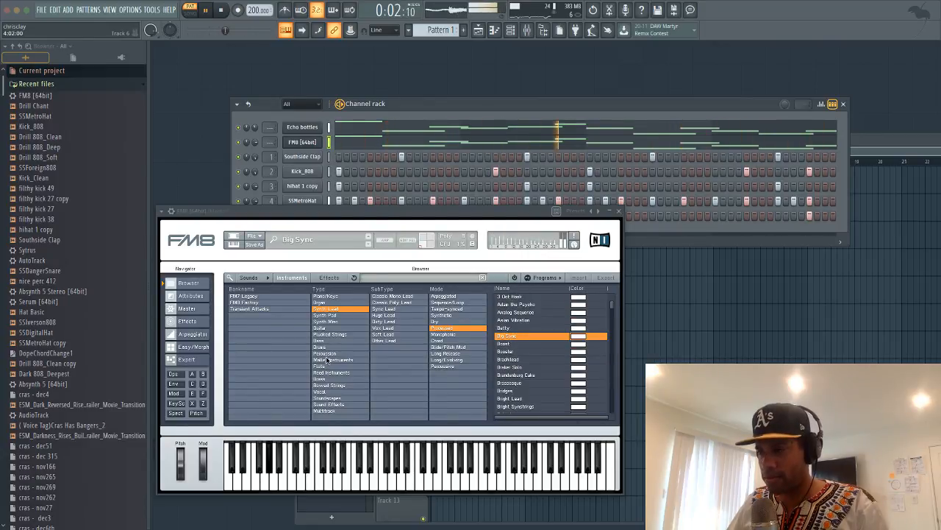
Pick the Anemone Wars mallet preset after Bali Bells and Gong Show, and open the piano roll
left_click(328, 359)
left_click(539, 343)
scroll(540, 345, "down", 5)
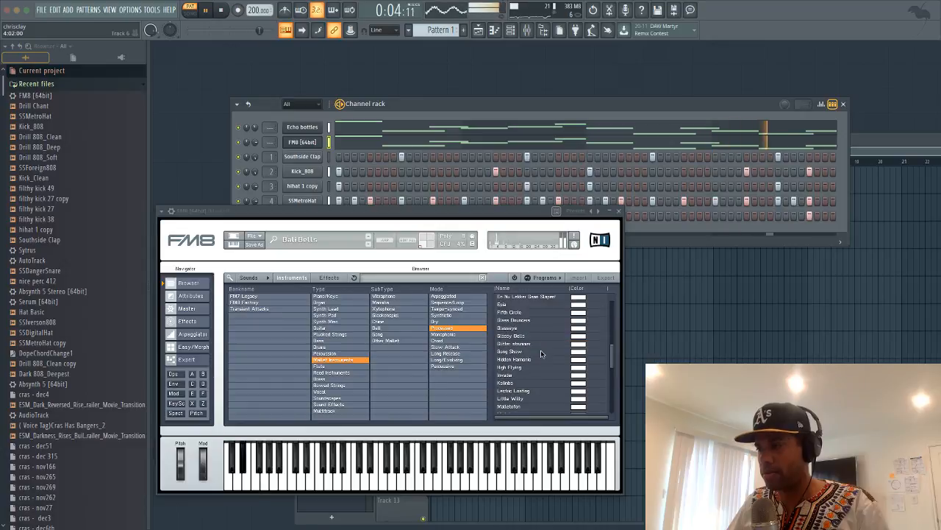
double_click(541, 352)
scroll(541, 352, "up", 5)
double_click(538, 321)
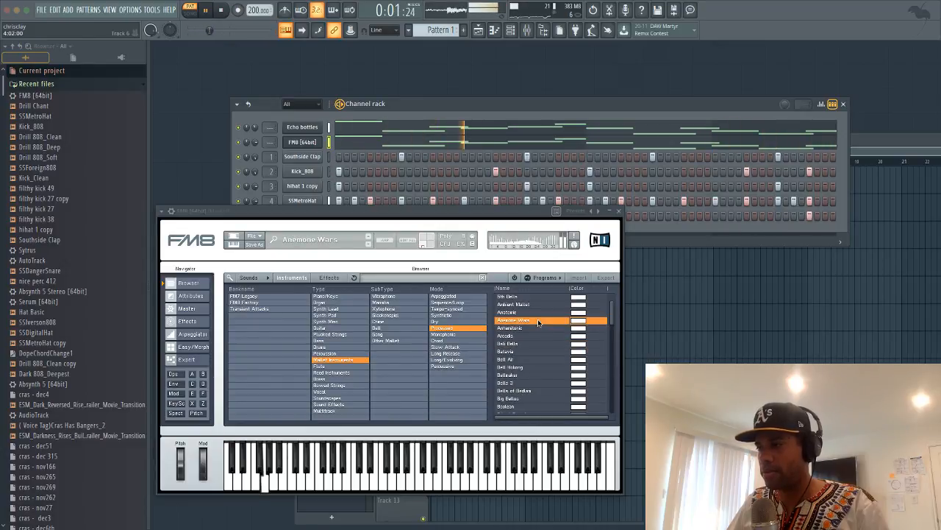
left_click(488, 144)
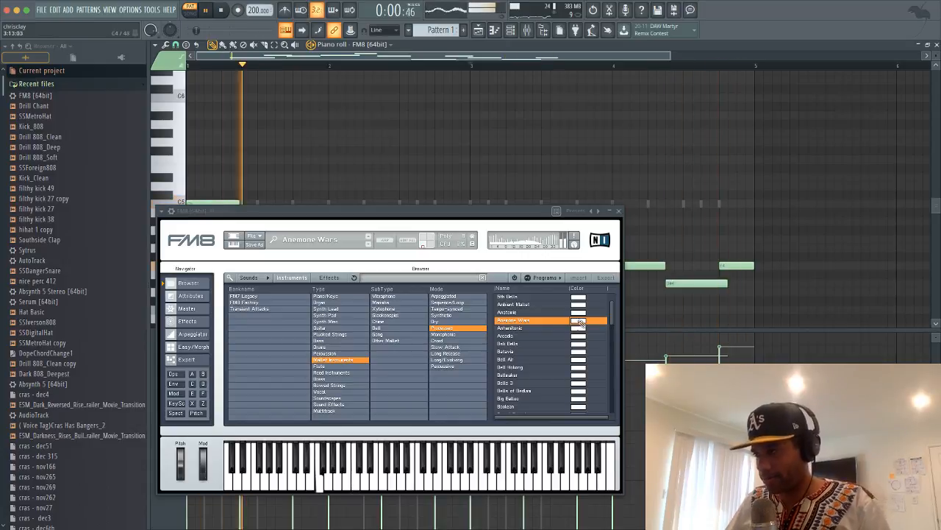
Try mallet presets Amanalune, Bali Bells and Batavia, then bowed strings Crystal, Chord Violins and Resonant Strings
left_click(531, 328)
left_click(530, 345)
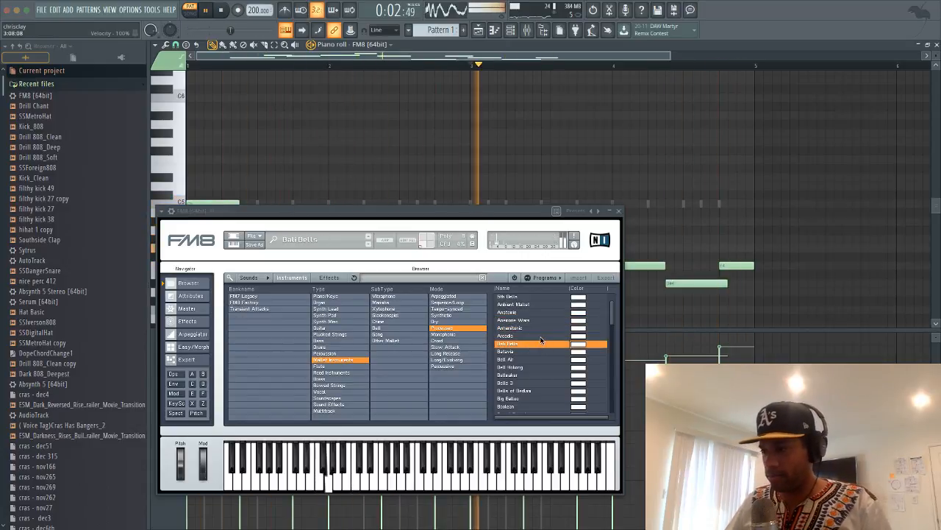
left_click(529, 351)
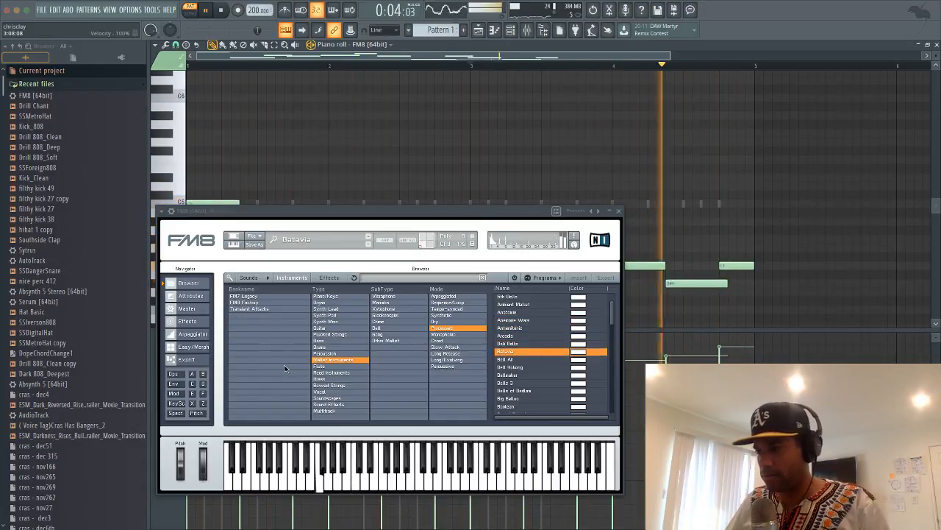
left_click(328, 385)
left_click(531, 359)
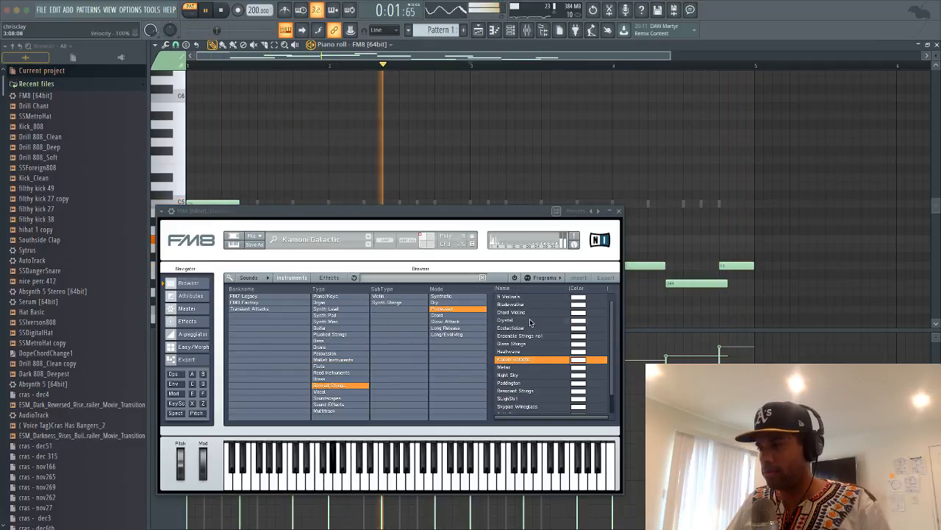
left_click(530, 321)
left_click(528, 313)
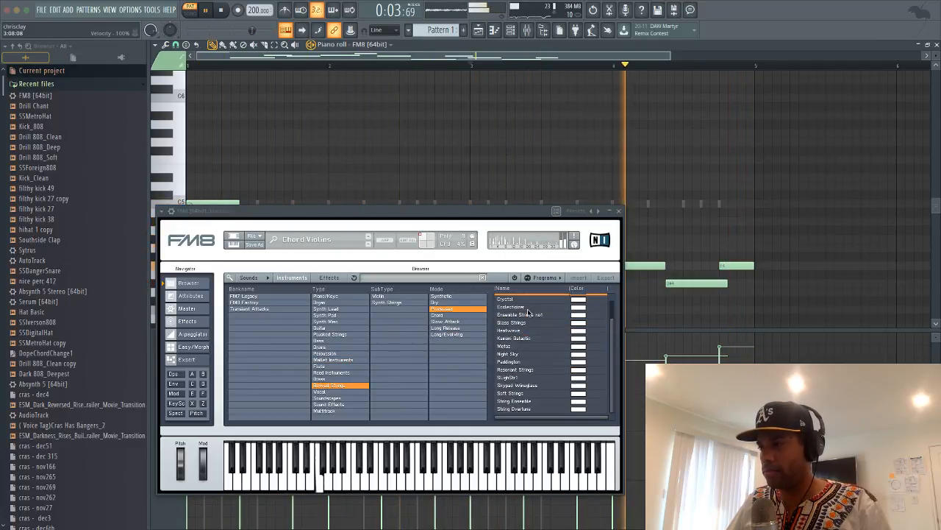
left_click(540, 391)
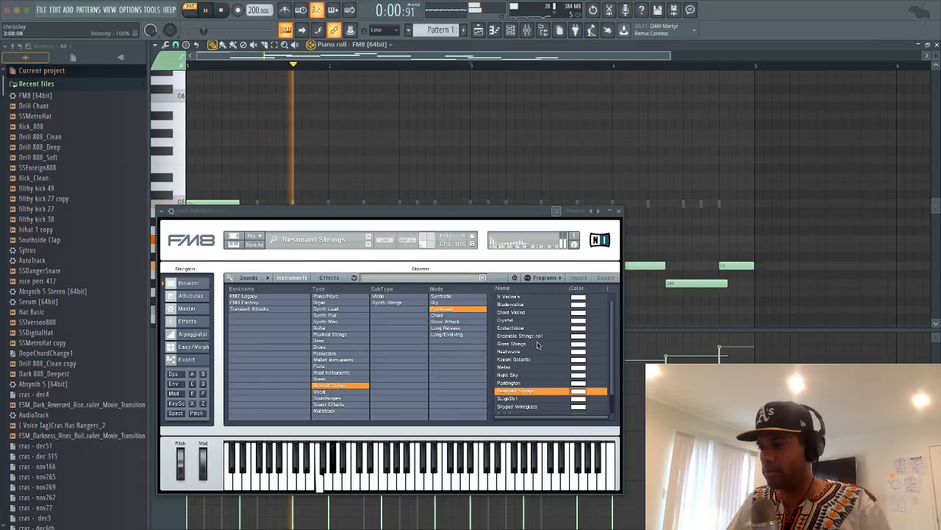
Try the piano and keys presets Another EP, Adam the Psycho and Essential Artifacts
scroll(539, 343, "down", 2)
left_click(339, 296)
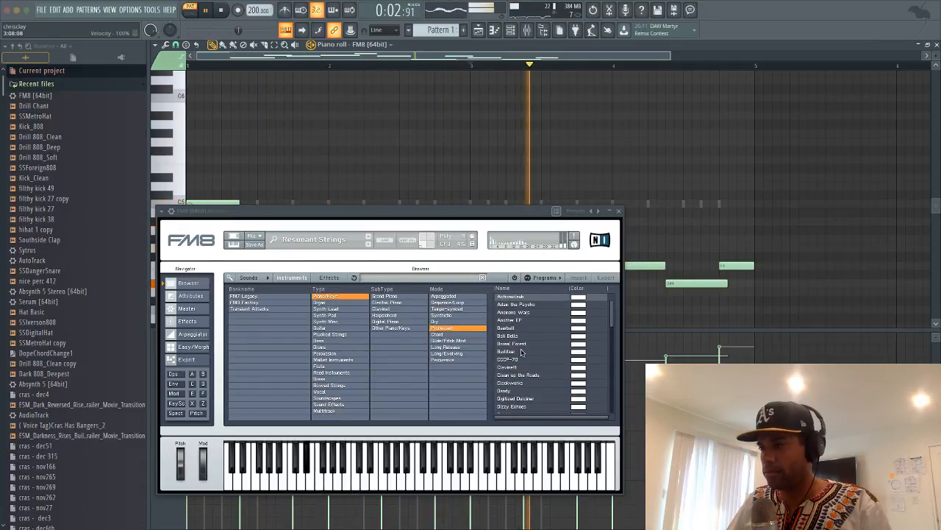
left_click(529, 320)
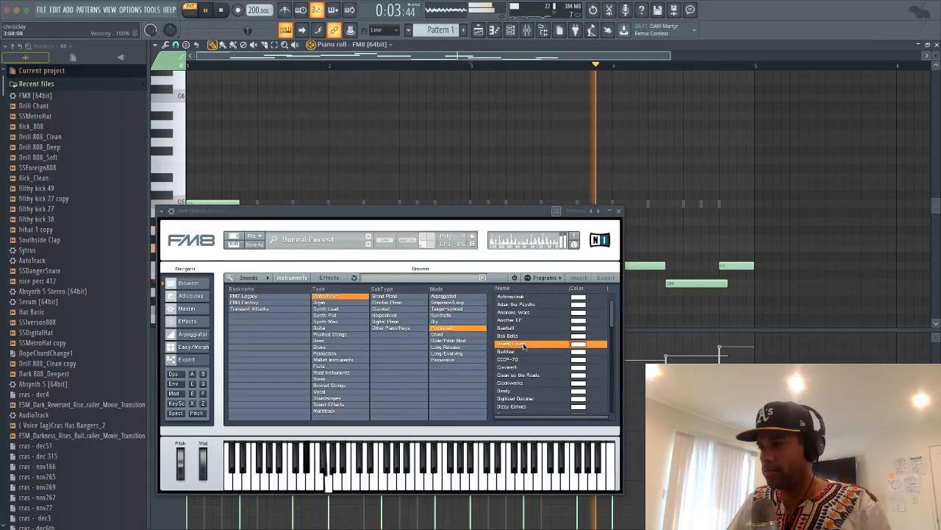
double_click(525, 305)
scroll(524, 315, "down", 3)
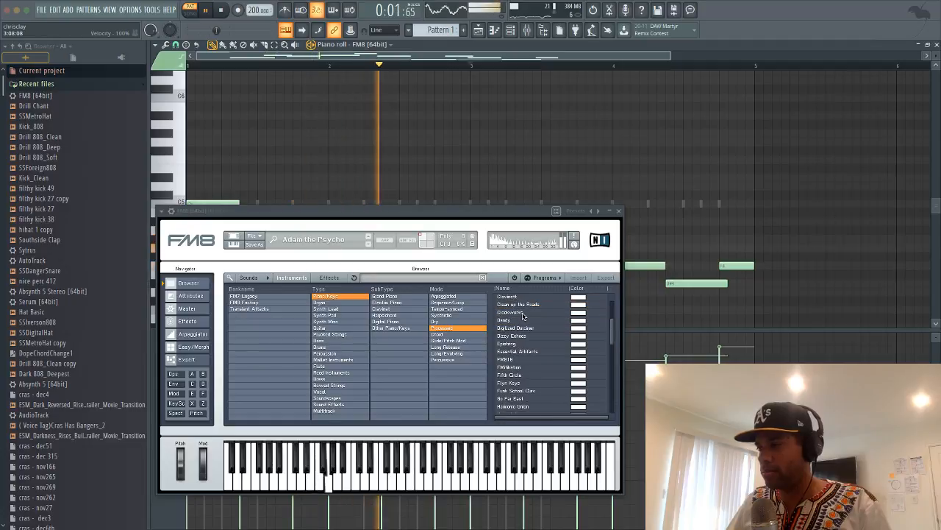
left_click(526, 350)
Settle on Go Far East after FM8IE, Fifth Circle and Funk School Clav, then close FM8 and the piano roll
scroll(528, 353, "down", 1)
left_click(528, 351)
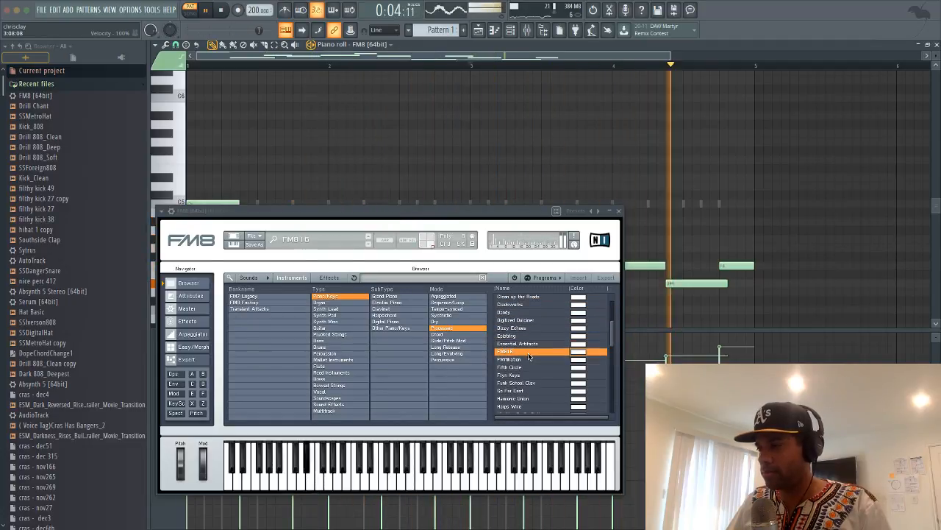
left_click(528, 367)
left_click(530, 383)
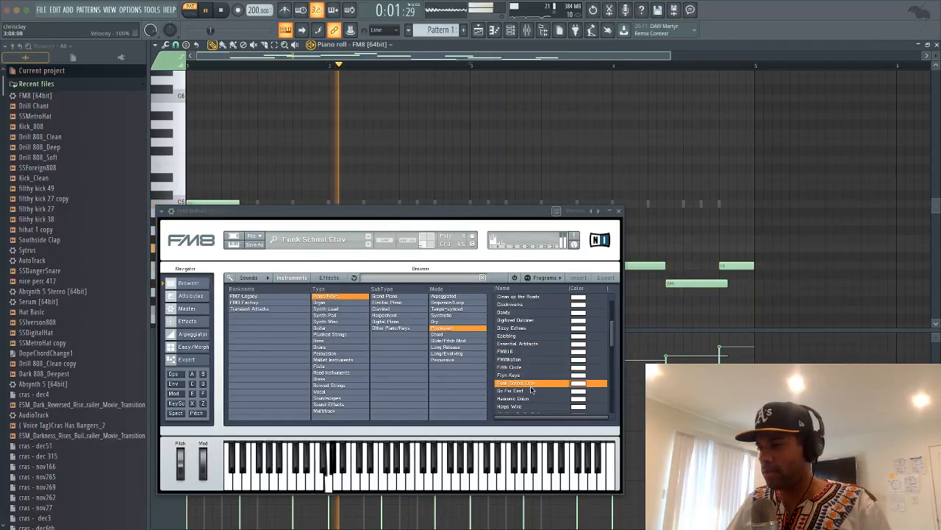
left_click(528, 390)
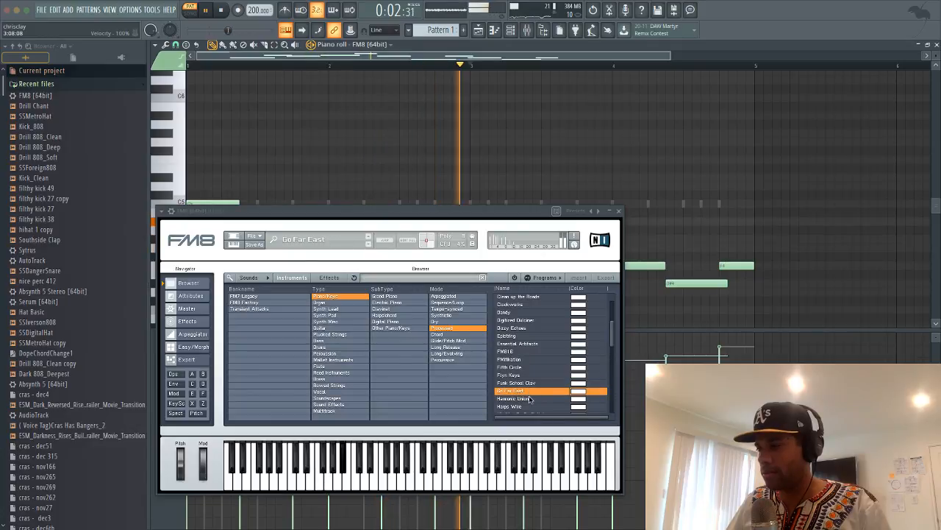
left_click(619, 211)
left_click(937, 43)
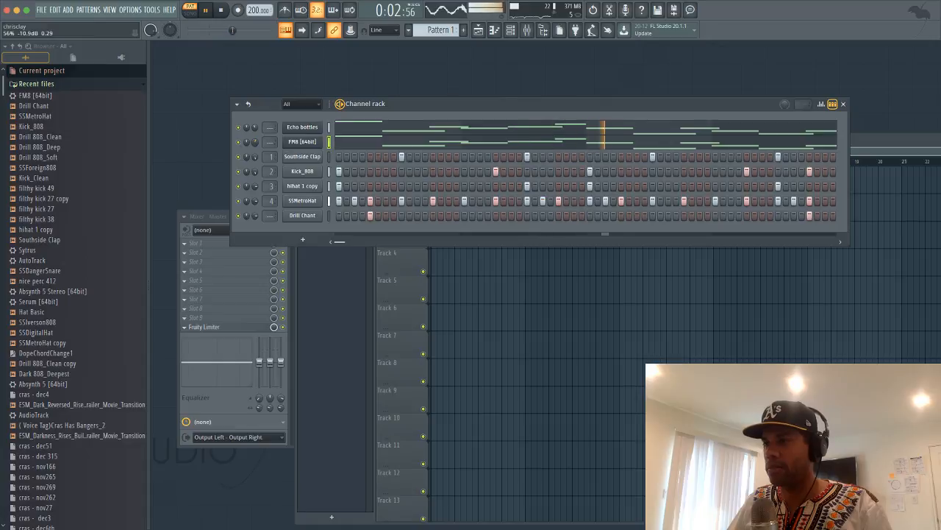
Step the Echo bottles Sytrus through Ethnic hit, FM, Marimba synth, Tabla, Weird baroque and Chorus ep 1
left_click(302, 128)
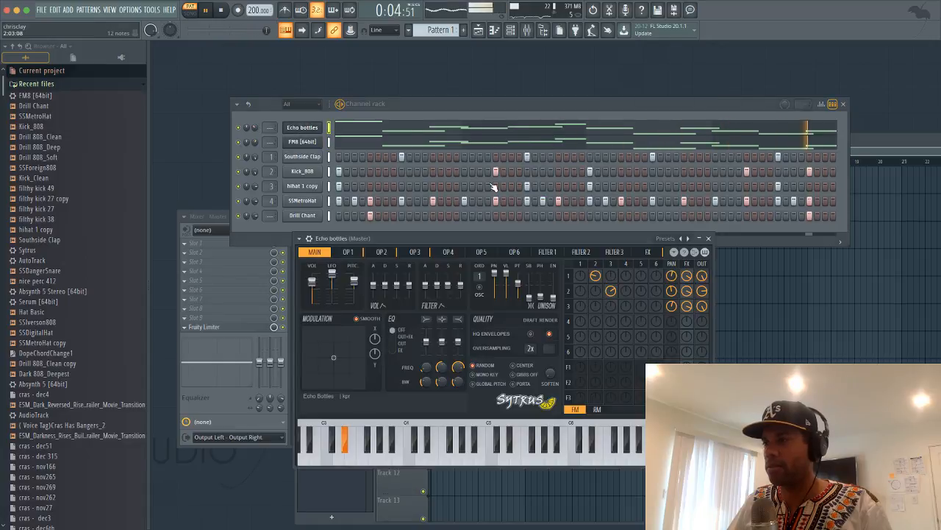
left_click(689, 238)
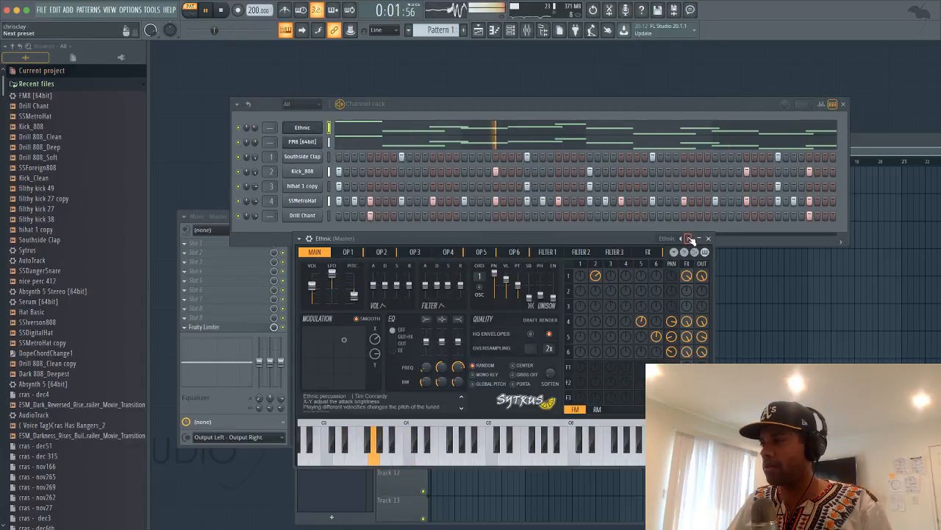
left_click(689, 238)
left_click(688, 238)
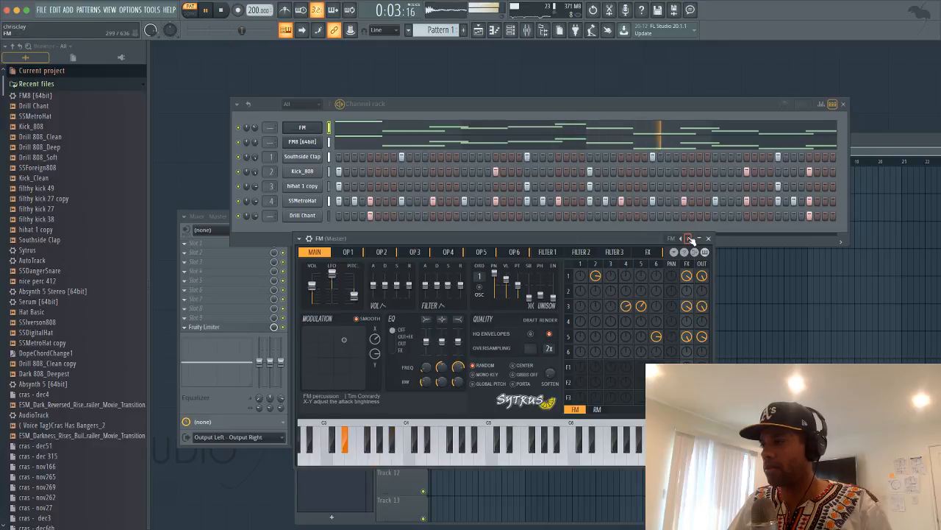
left_click(688, 238)
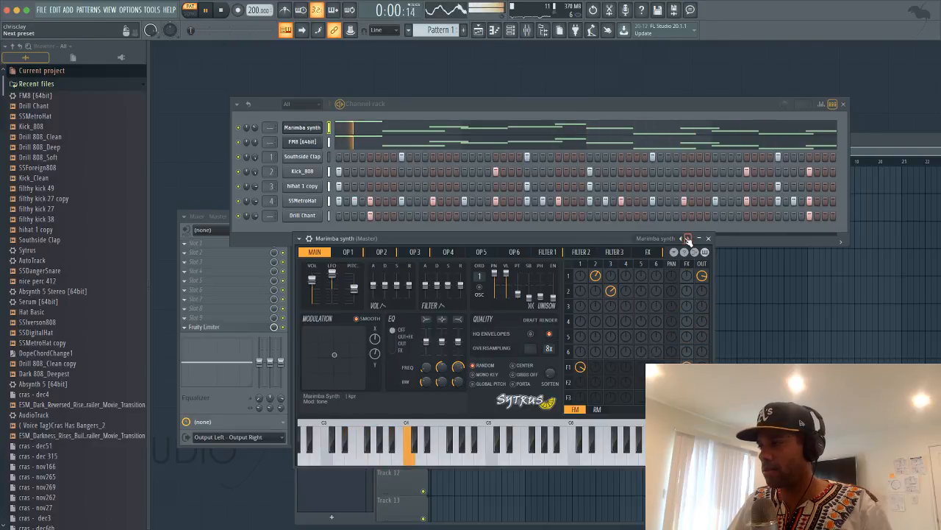
left_click(687, 239)
left_click(688, 238)
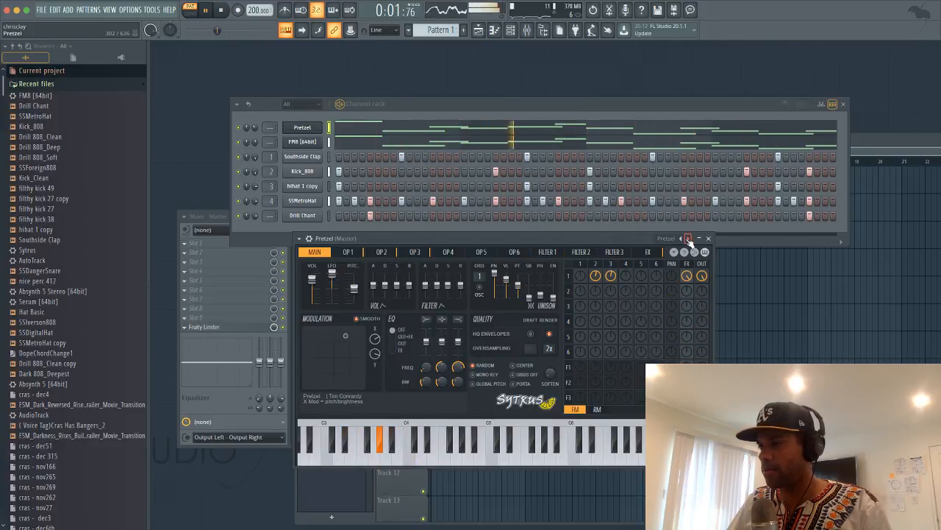
left_click(688, 239)
left_click(688, 238)
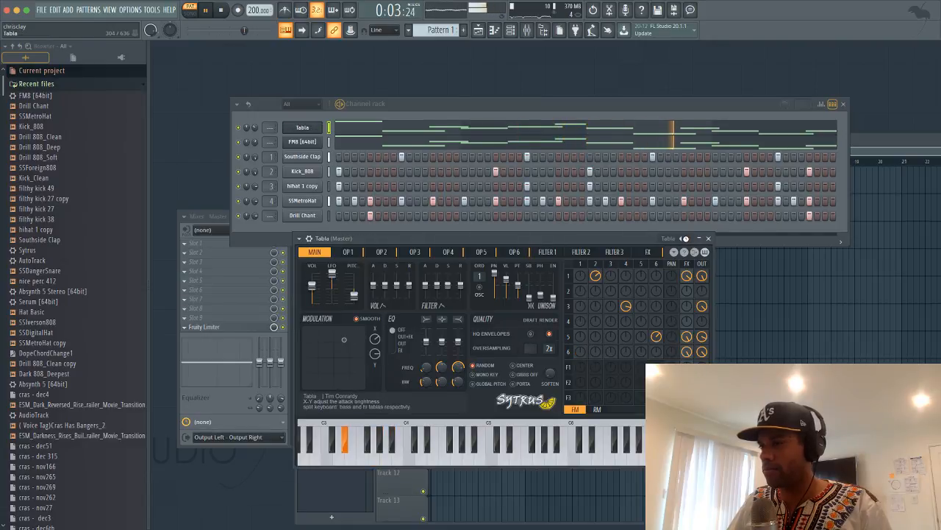
left_click(688, 238)
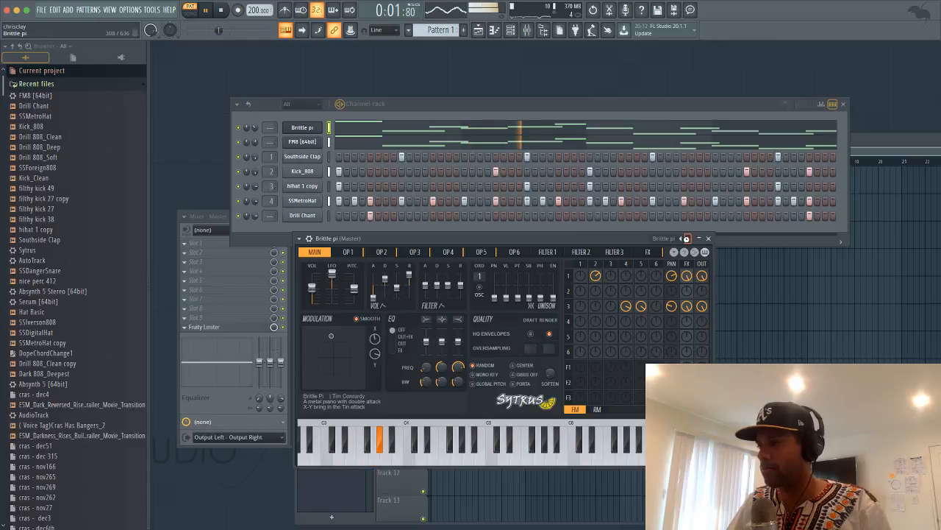
left_click(687, 239)
left_click(688, 238)
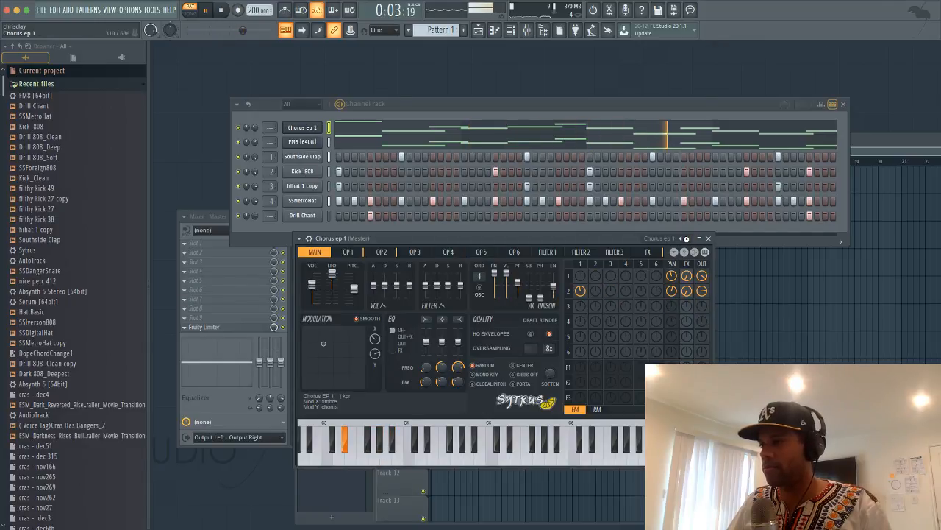
Load Magnetic fields, Ambiance and Violin ensemble 2 from the Sytrus preset list
left_click(669, 239)
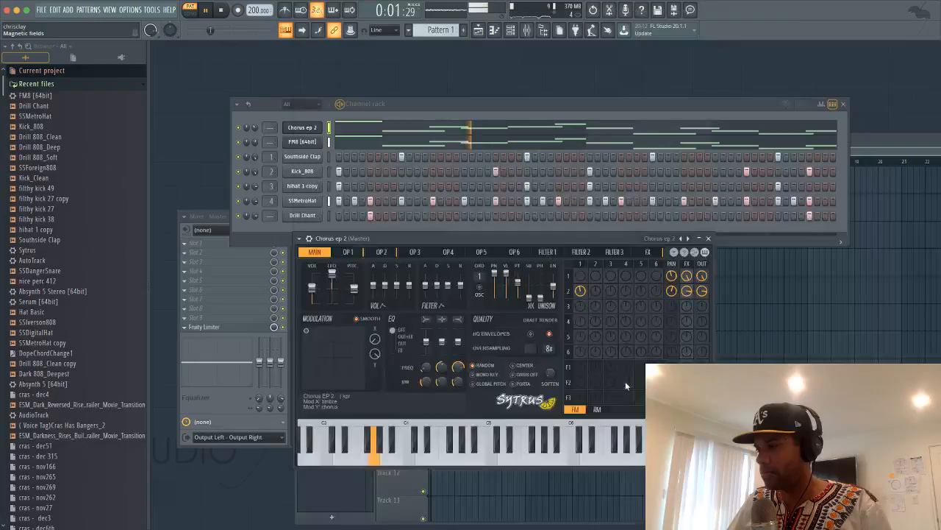
left_click(625, 381)
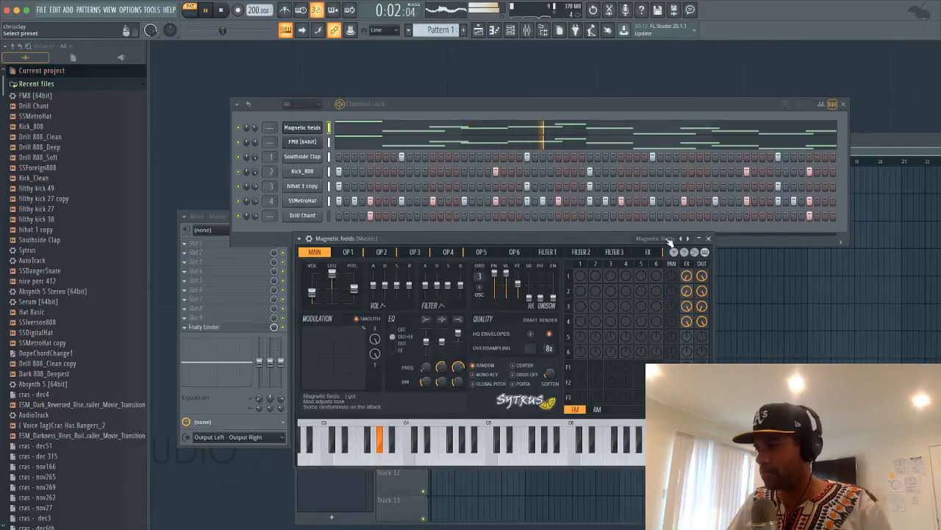
left_click(670, 239)
left_click(512, 360)
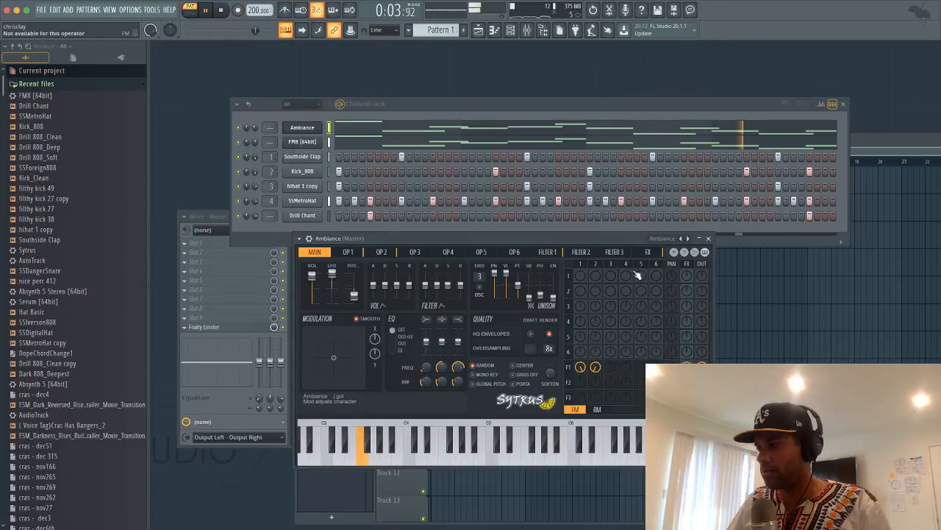
left_click(665, 239)
left_click(699, 397)
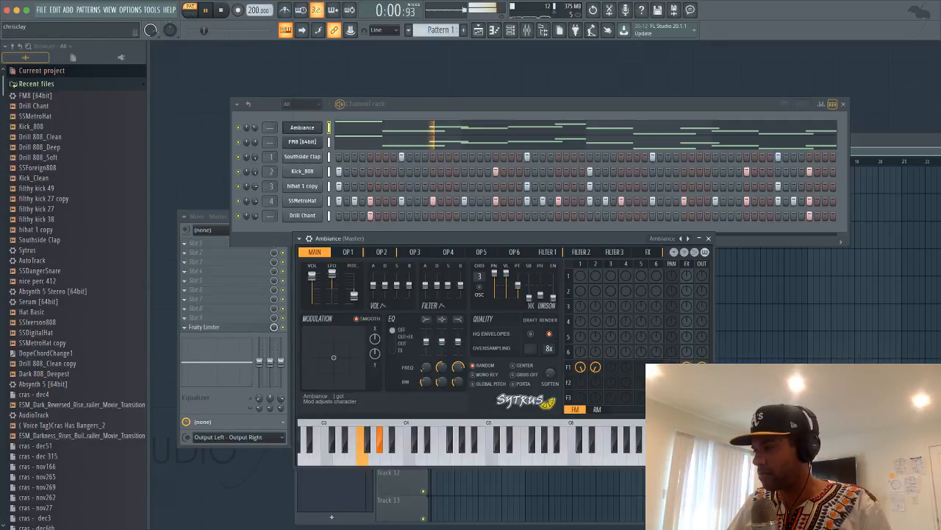
left_click(669, 240)
left_click(684, 394)
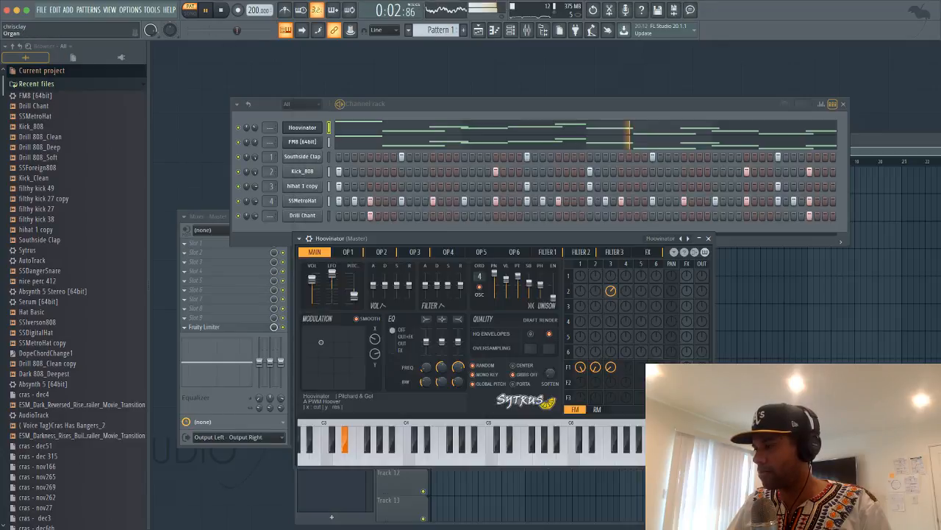
left_click(671, 240)
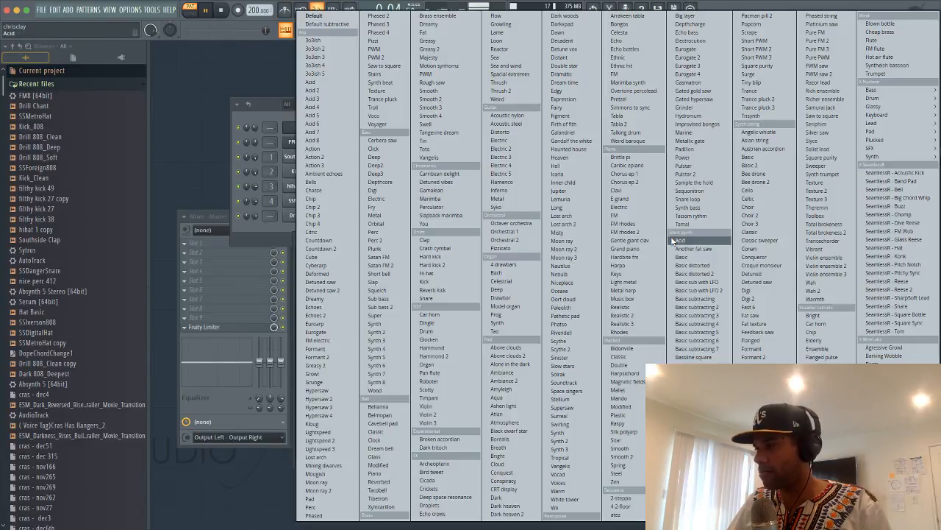
left_click(825, 266)
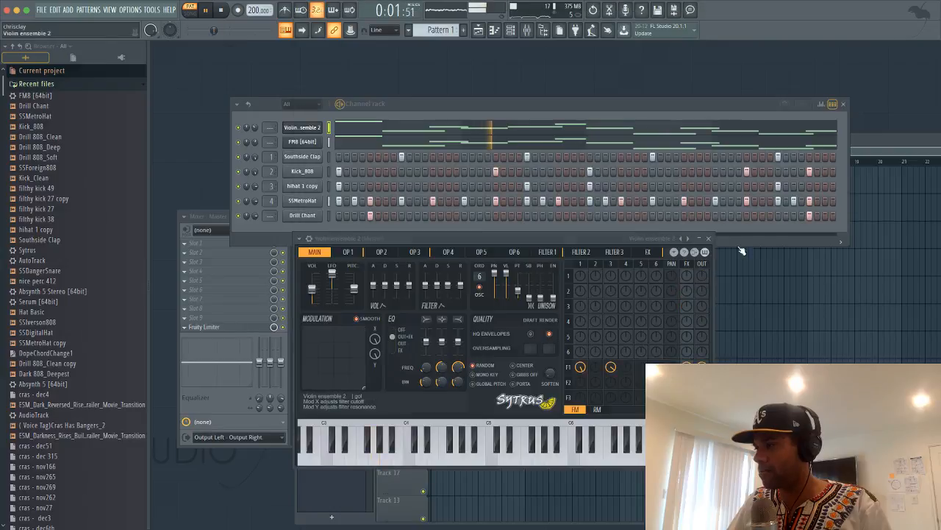
Step back through Total brokeness 2 to the Toolbox preset
left_click(682, 239)
left_click(681, 239)
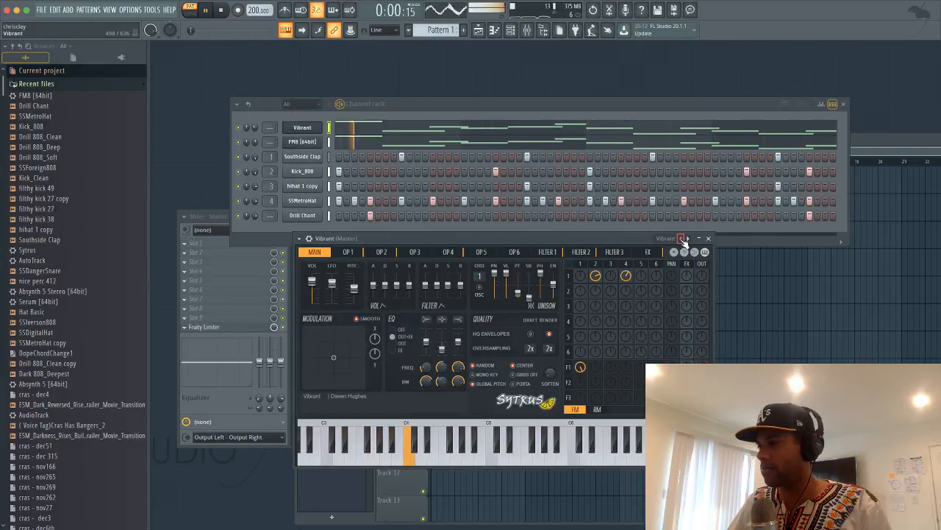
left_click(681, 239)
left_click(682, 239)
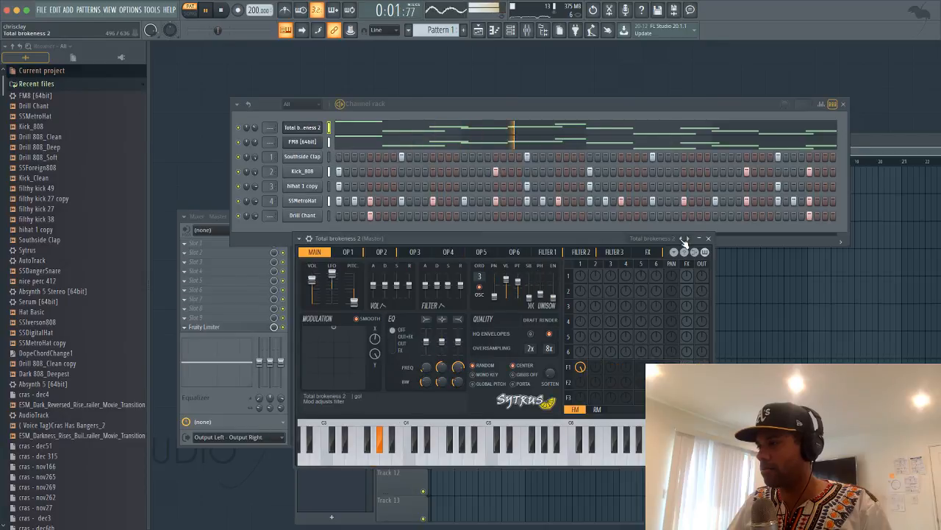
left_click(683, 239)
left_click(682, 239)
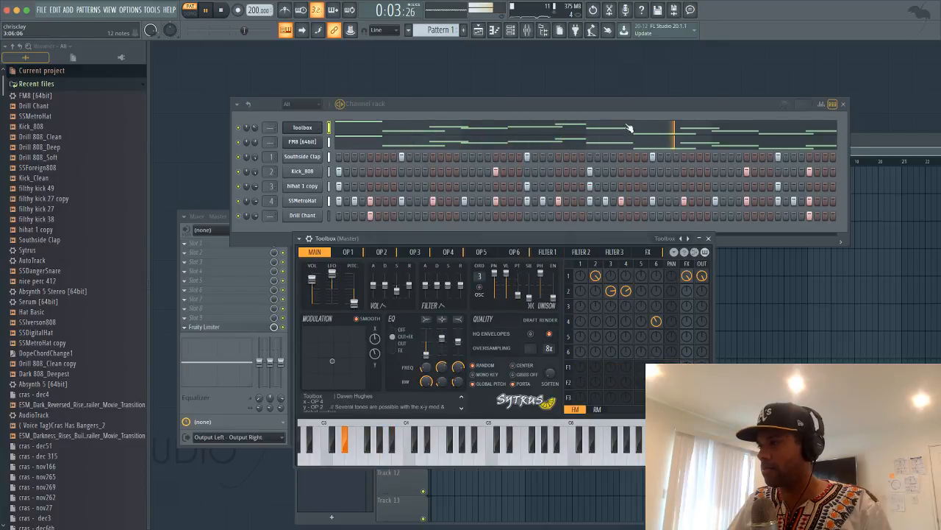
left_click(631, 129)
Transpose the melody notes up one octave in the piano roll
key("super+Up")
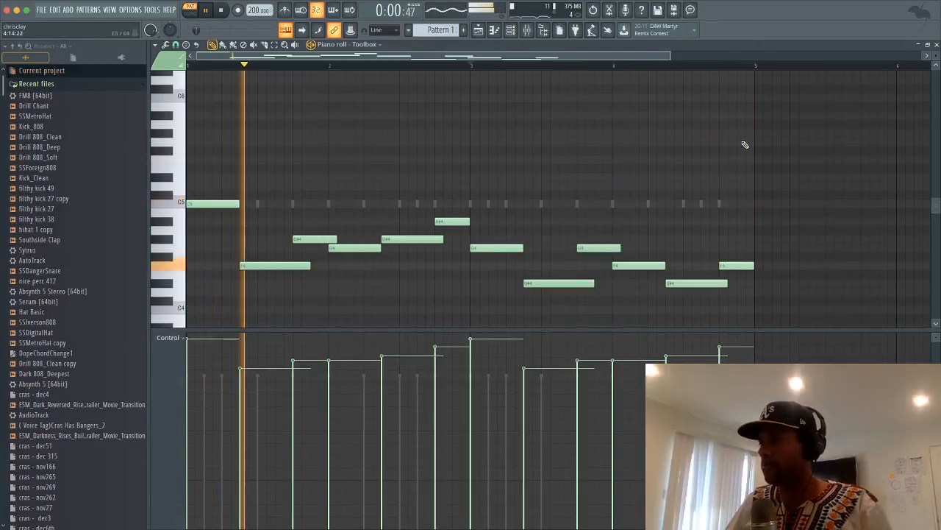
left_click(936, 44)
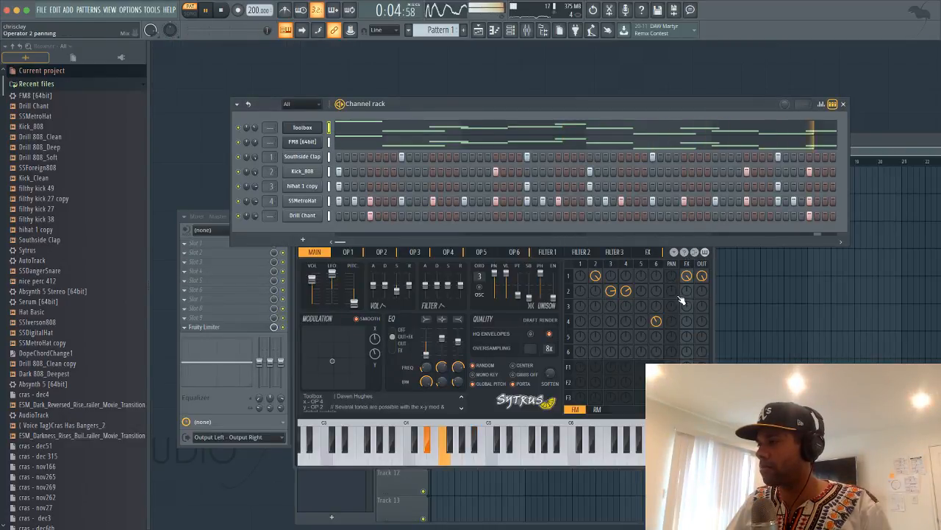
left_click(682, 253)
Step Sytrus past Texture, Synth trumpet and Sweeper to Solist lead, then close it
left_click(681, 238)
left_click(681, 238)
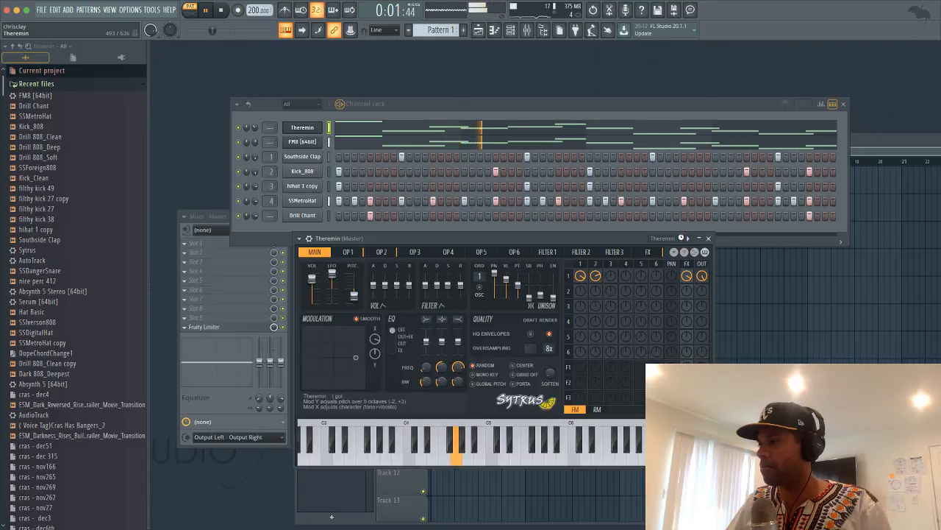
left_click(683, 239)
left_click(682, 239)
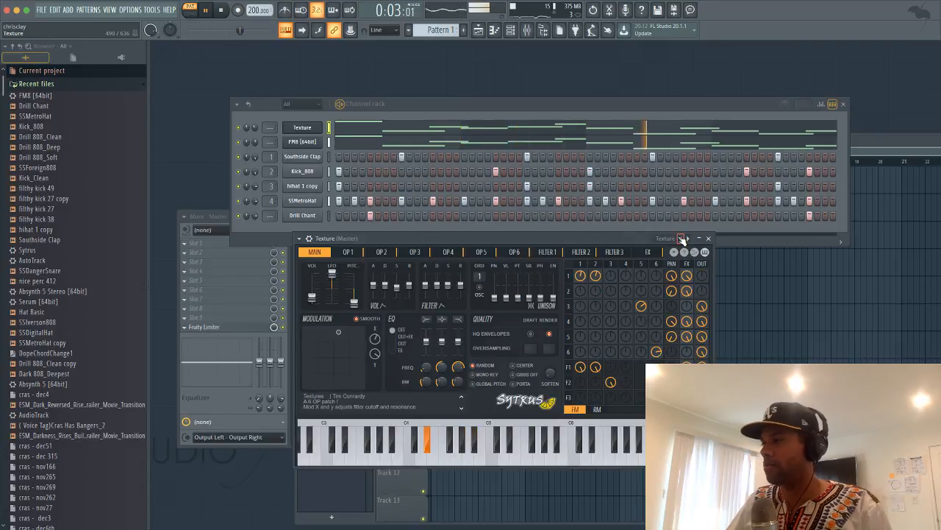
left_click(682, 239)
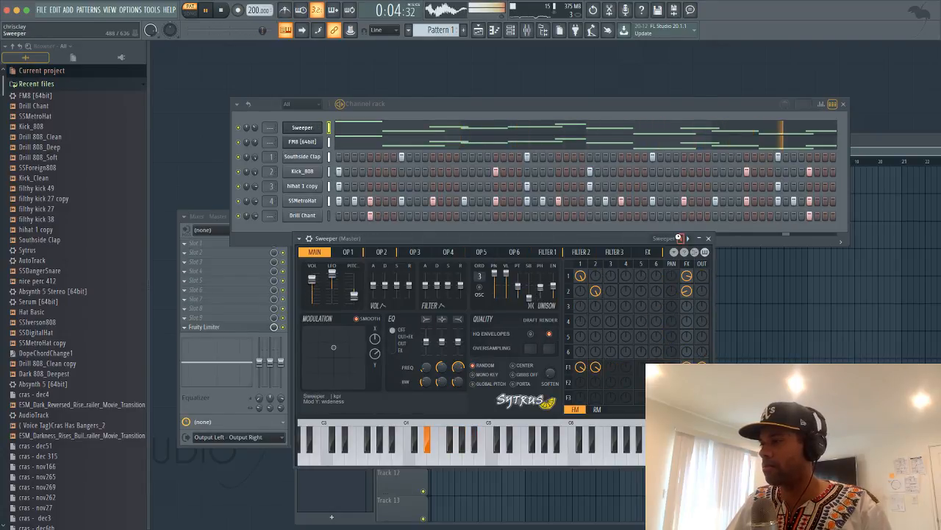
left_click(681, 239)
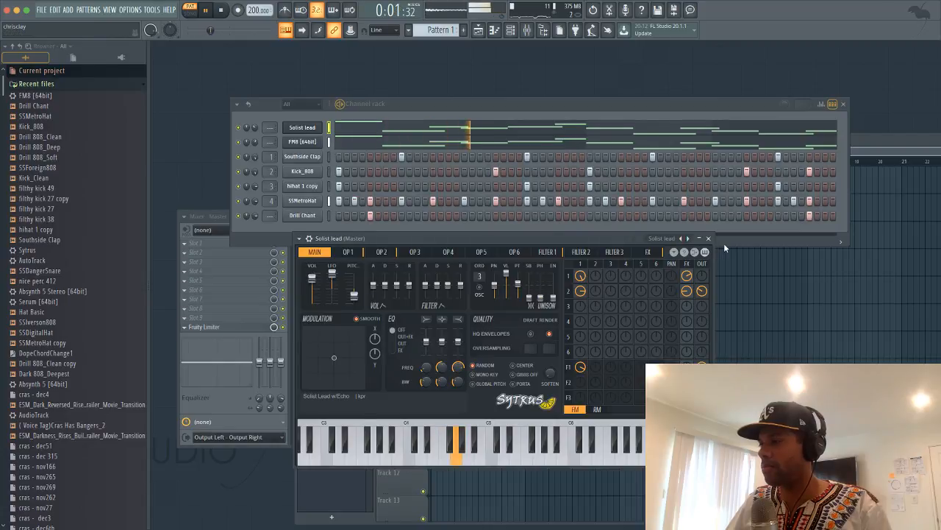
left_click(708, 239)
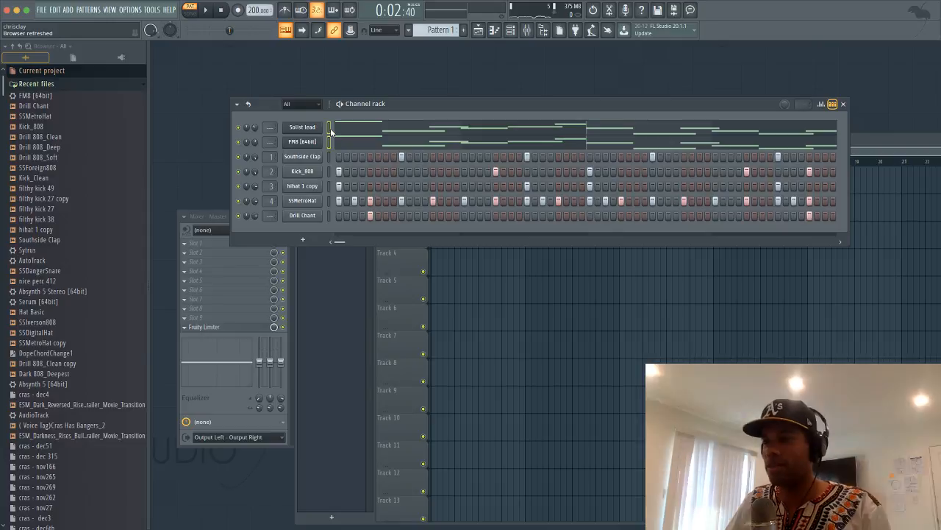
Delete the Solist lead channel from the channel rack
right_click(312, 131)
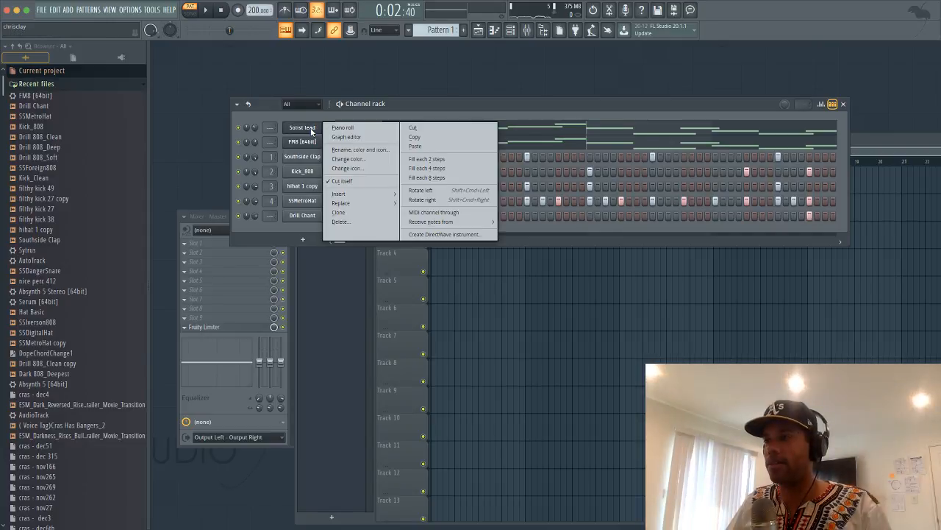
left_click(339, 221)
left_click(519, 224)
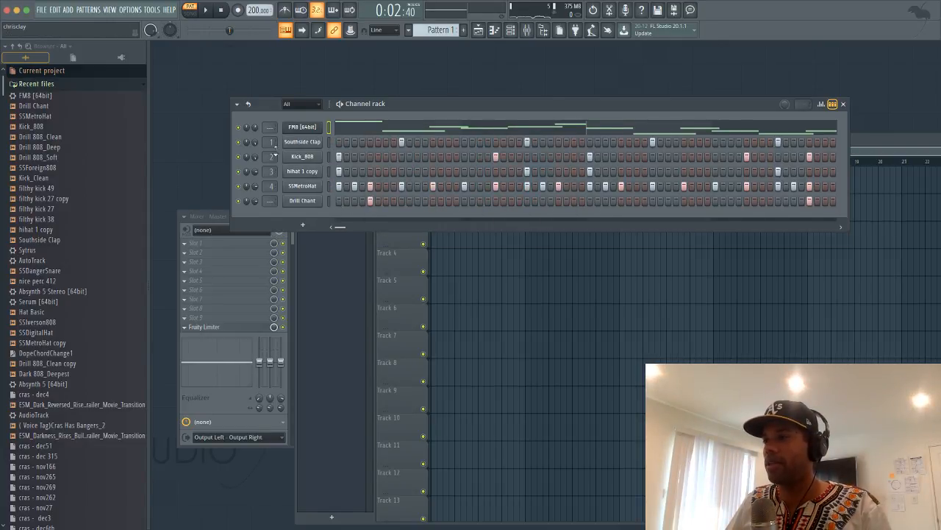
Replace the FM8 instrument with FL Keys
right_click(319, 127)
mouse_move(346, 203)
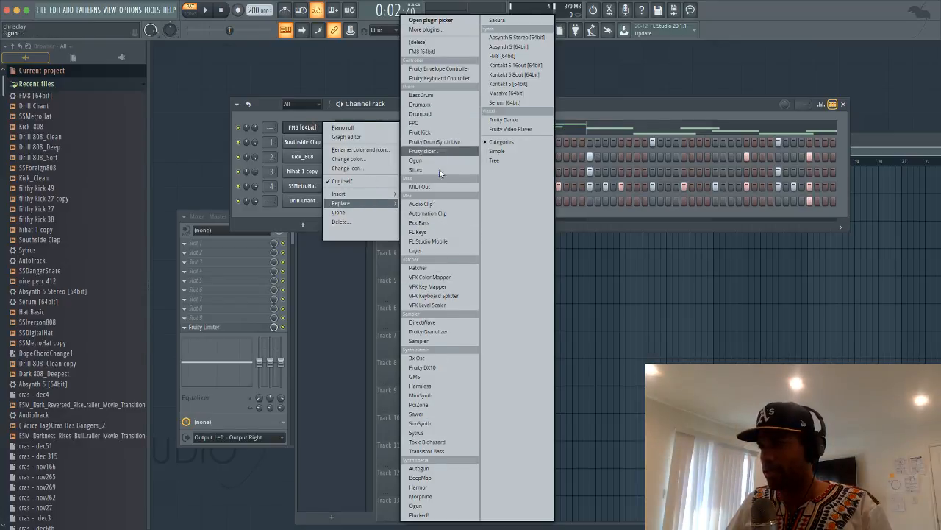
left_click(440, 232)
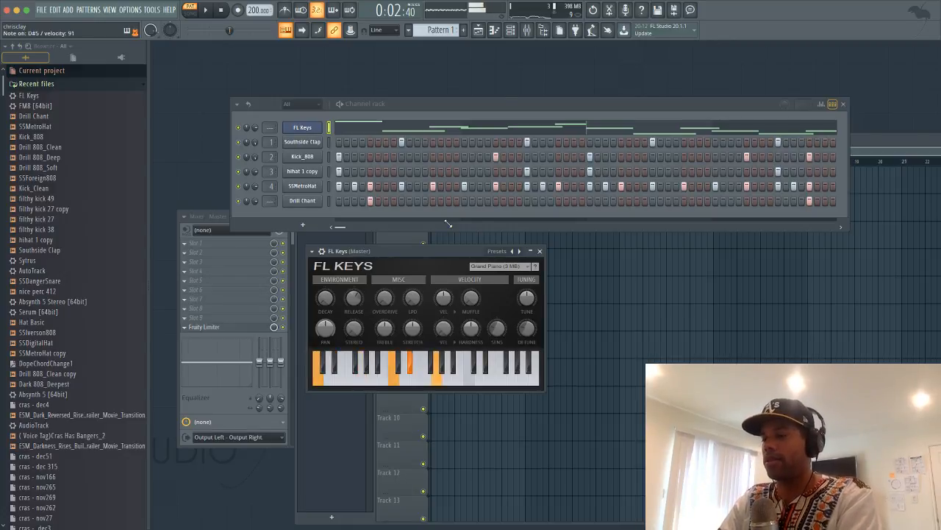
Clear all notes from the FL Keys channel, then open and cancel the Export wave file dialog
key("space")
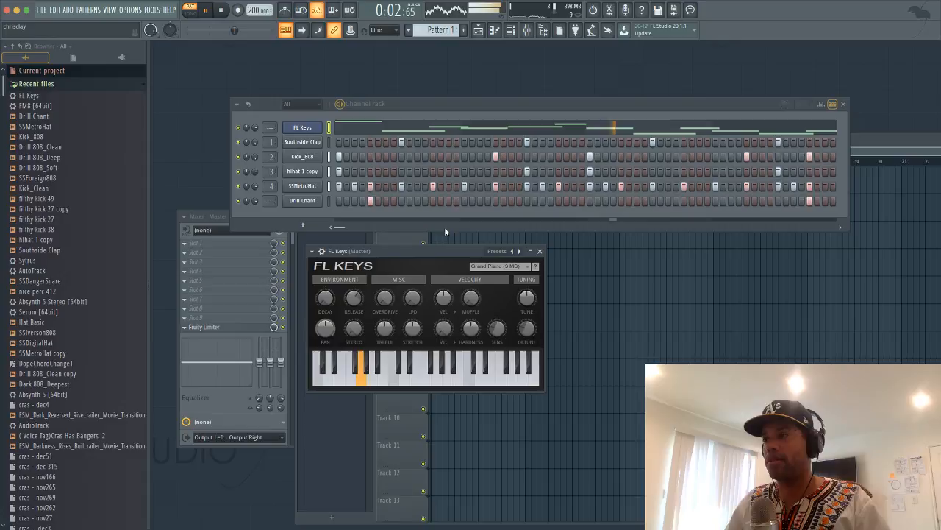
left_click(329, 129)
key("super+x")
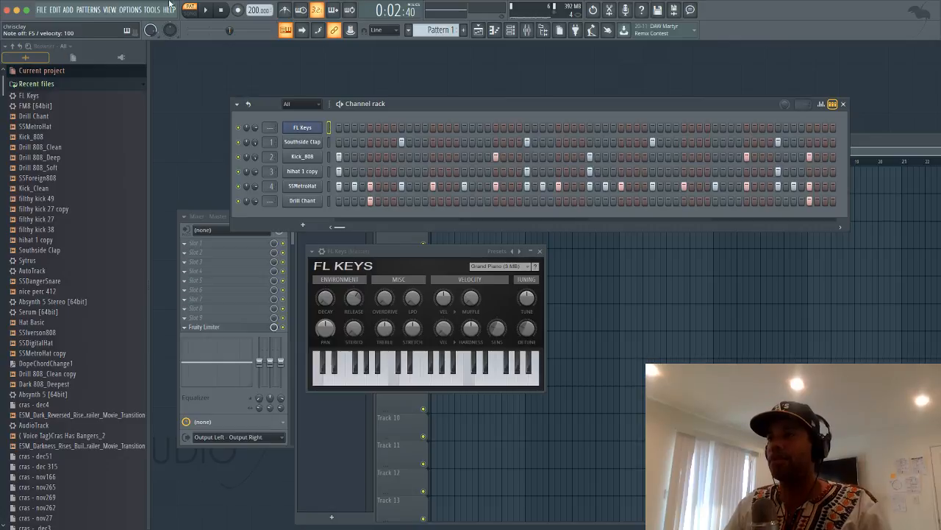
key("ctrl+r")
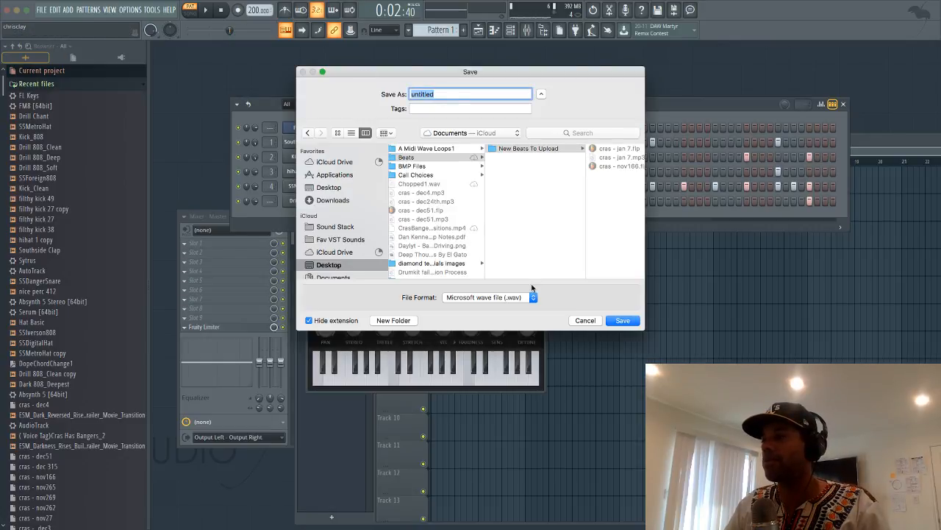
left_click(580, 320)
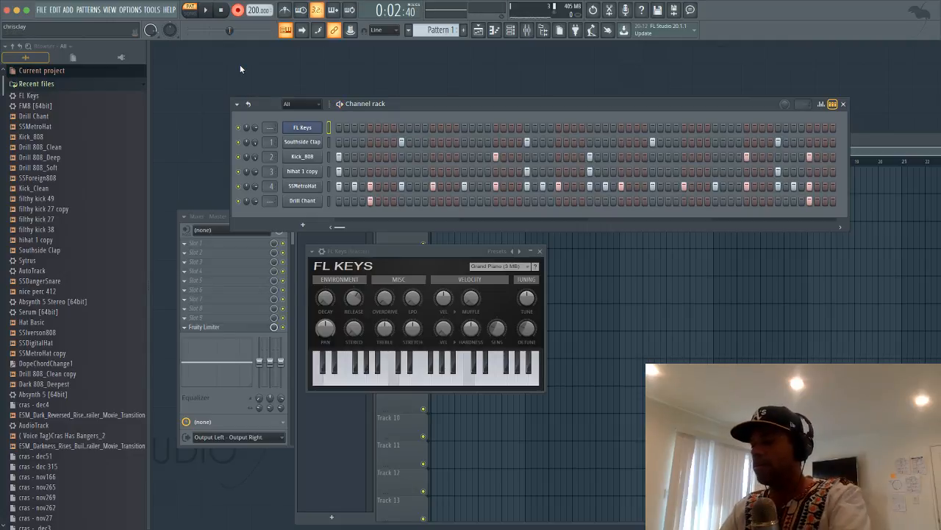
Record chords into FL Keys, undoing the first take, then open them in the piano roll
key("space")
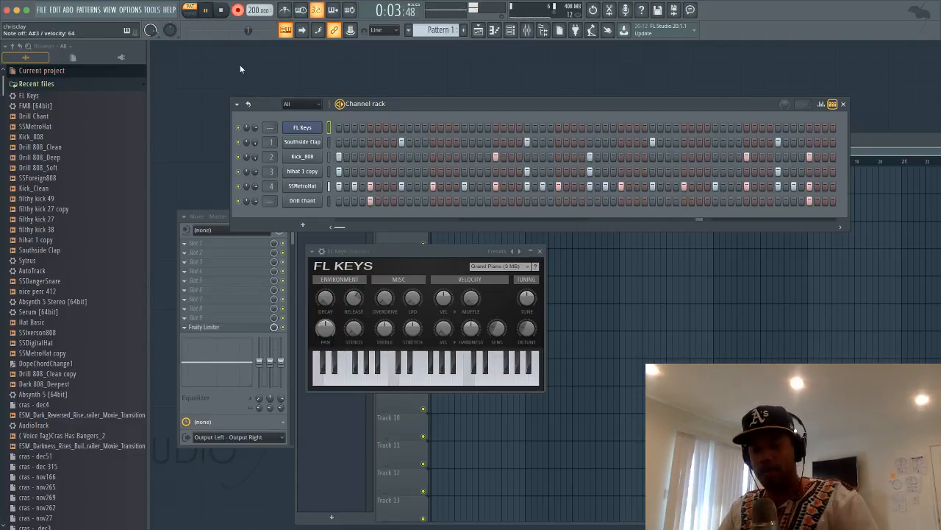
key("space")
key("ctrl+z")
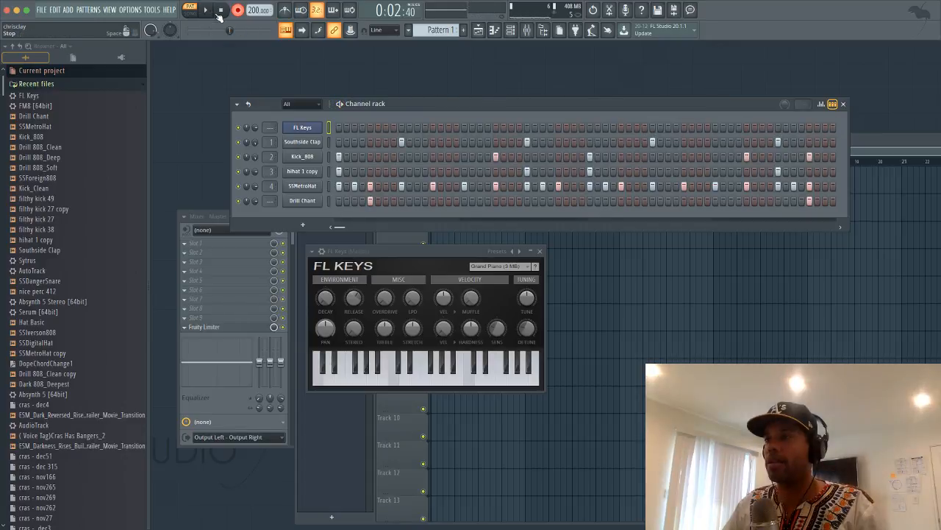
key("space")
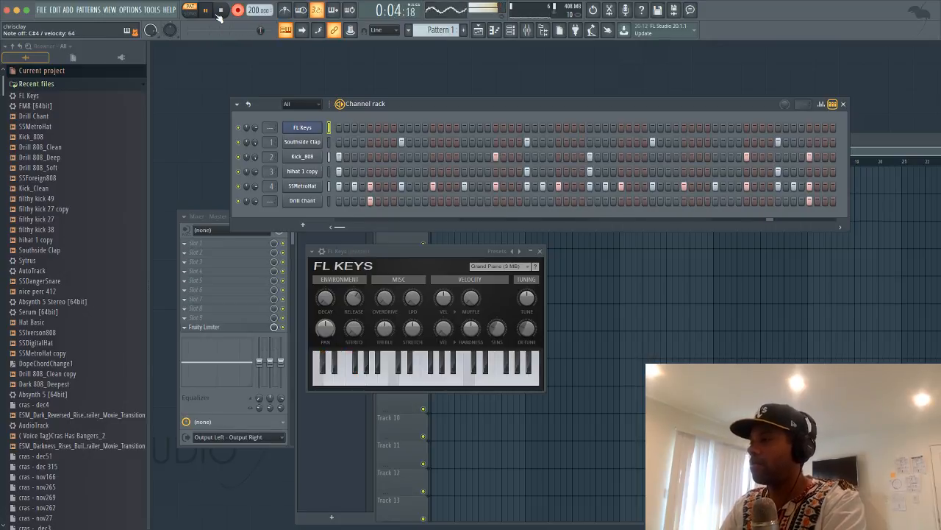
left_click(218, 14)
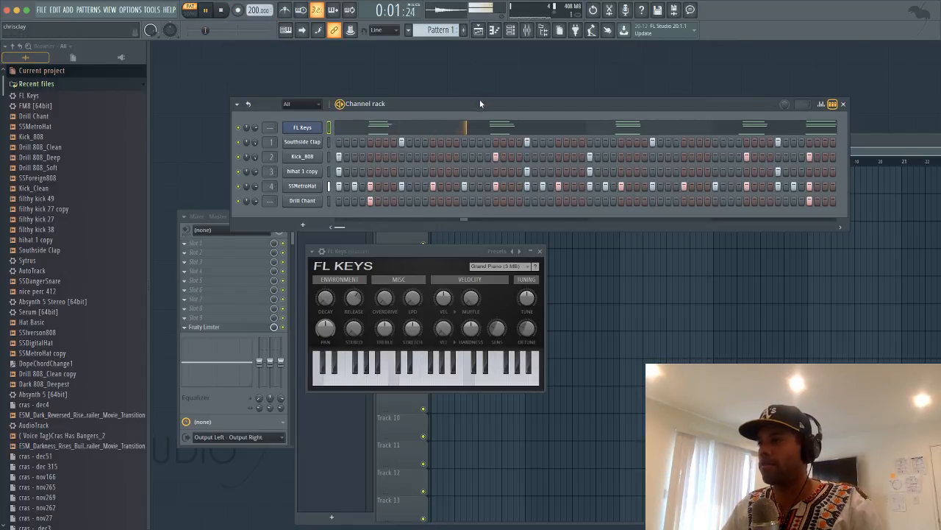
left_click(533, 128)
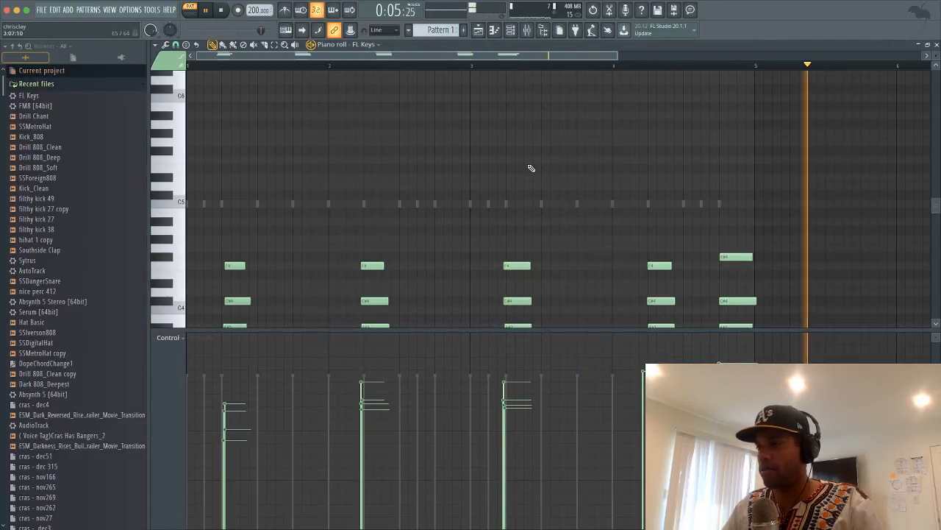
Nudge a chord note and raise the first note's velocity to 79%
scroll(524, 195, "down", 3)
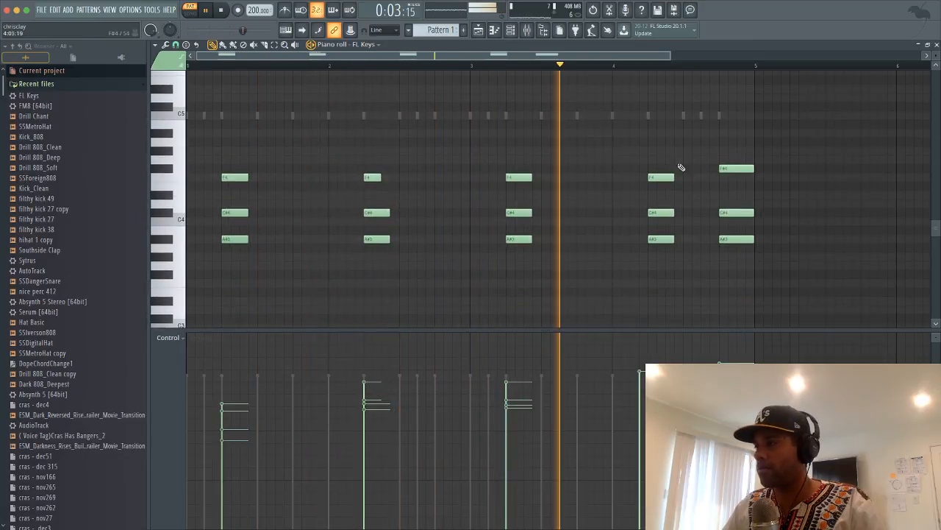
scroll(691, 175, "up", 1)
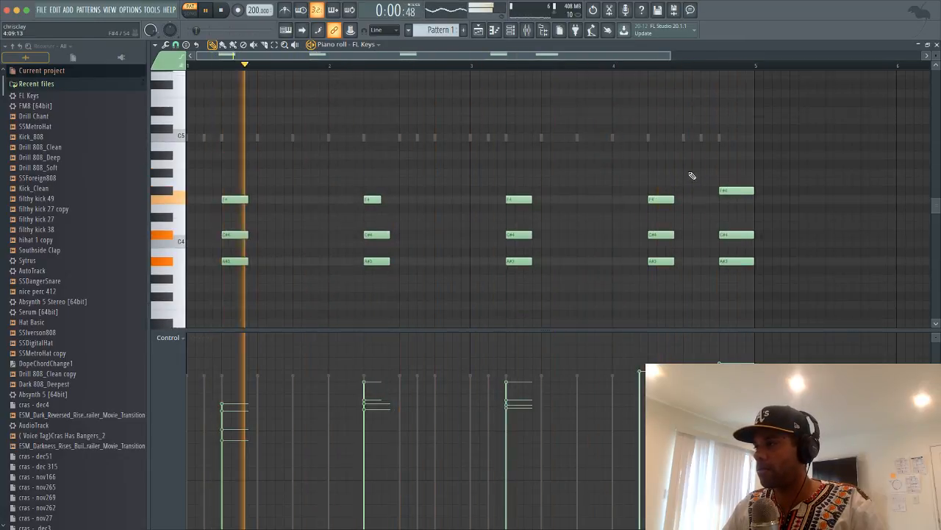
scroll(690, 175, "down", 8)
scroll(667, 189, "up", 3)
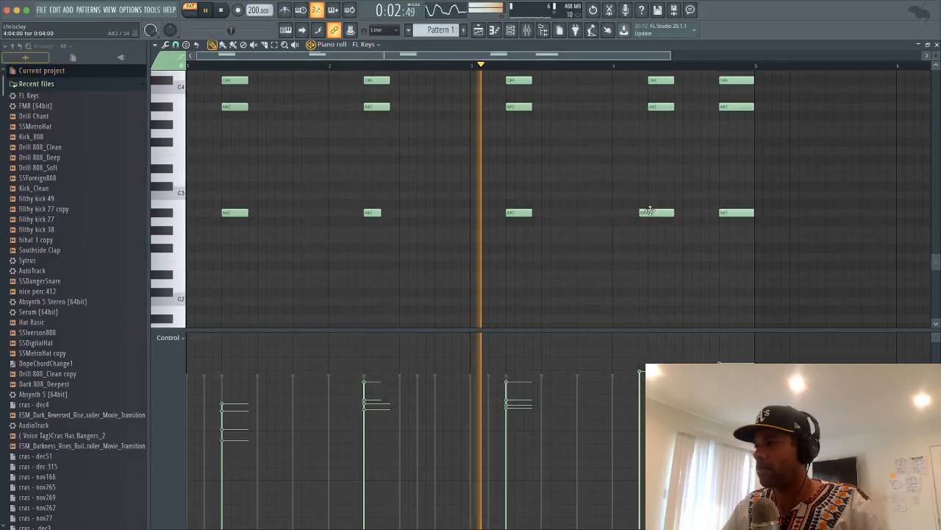
left_click_drag(650, 211, 656, 213)
scroll(669, 181, "up", 4)
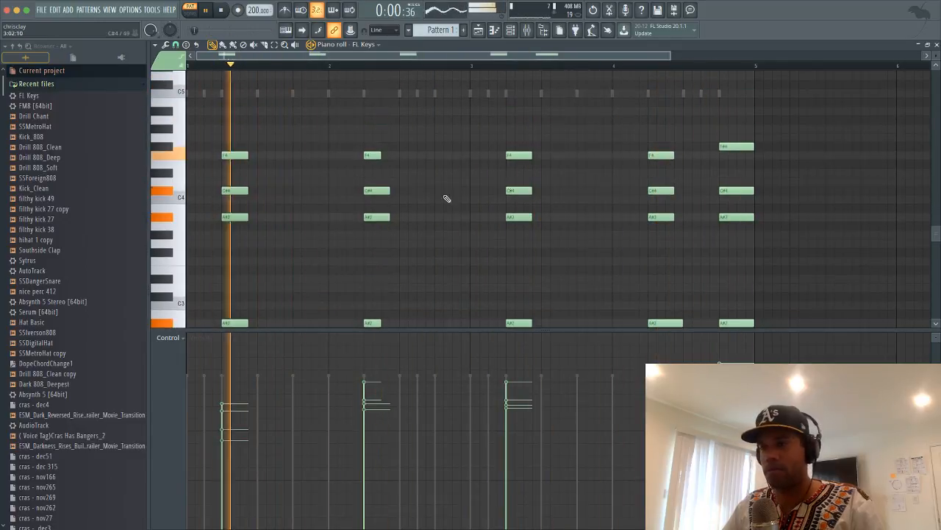
scroll(412, 228, "down", 3)
left_click(227, 375)
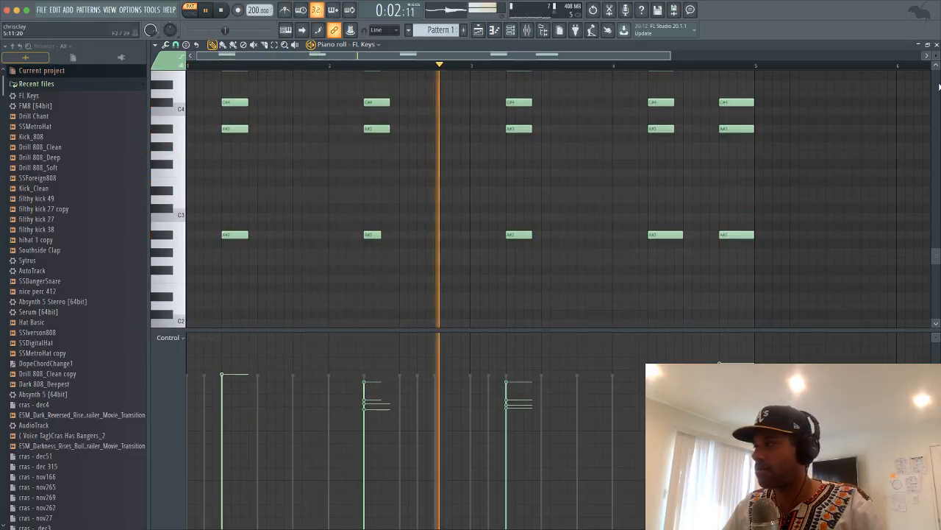
left_click(937, 45)
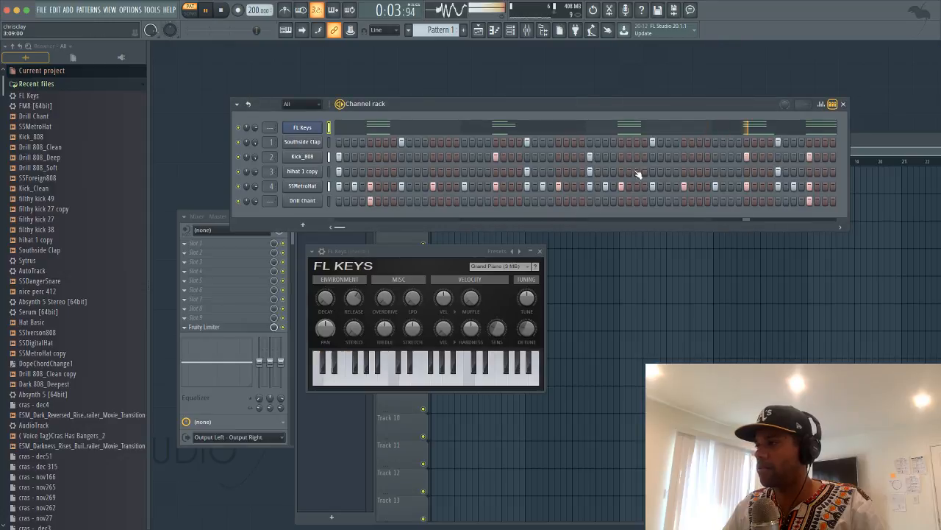
Copy the A#3 chord notes an octave lower and delete the stray low note
left_click(626, 131)
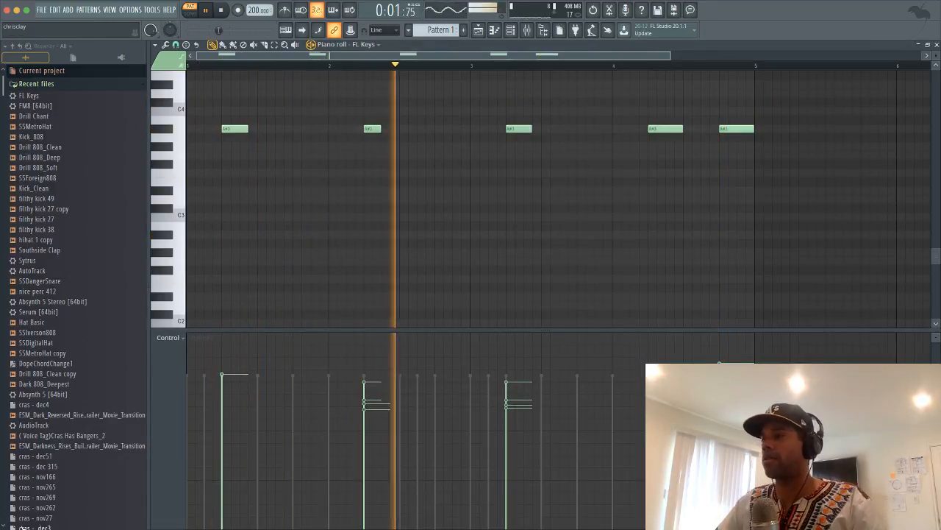
left_click_drag(213, 100, 755, 194)
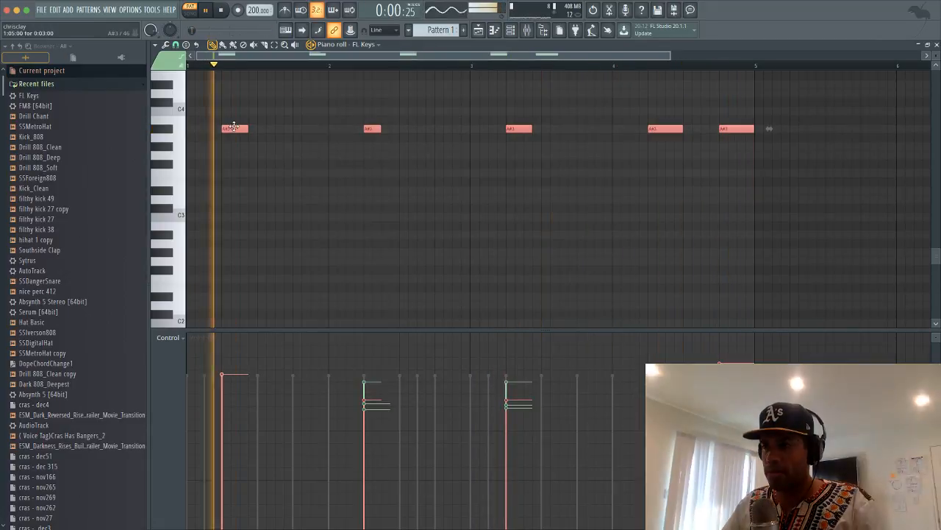
mouse_move(231, 223)
left_mouse_down()
mouse_move(236, 249)
mouse_move(247, 218)
mouse_move(238, 234)
left_mouse_up()
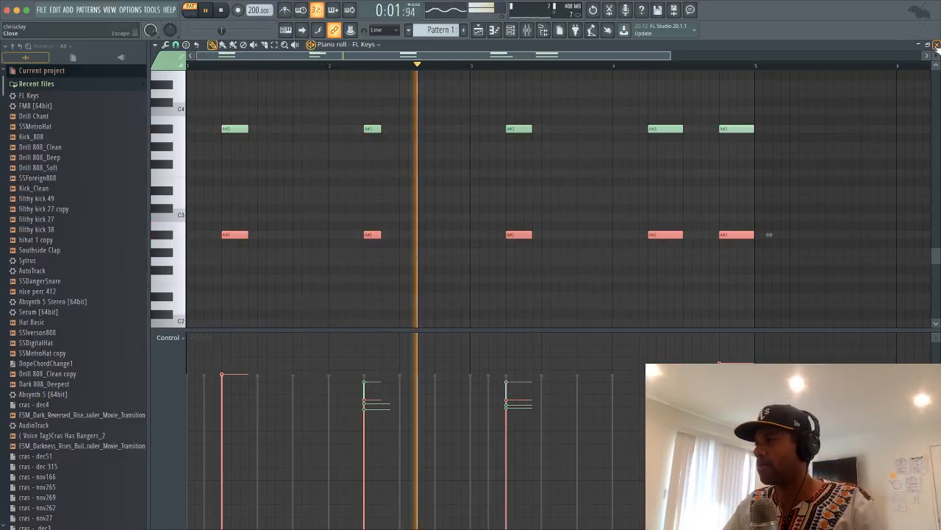
key("space")
scroll(243, 290, "down", 3)
left_click_drag(227, 267, 218, 233)
right_click(224, 232)
key("space")
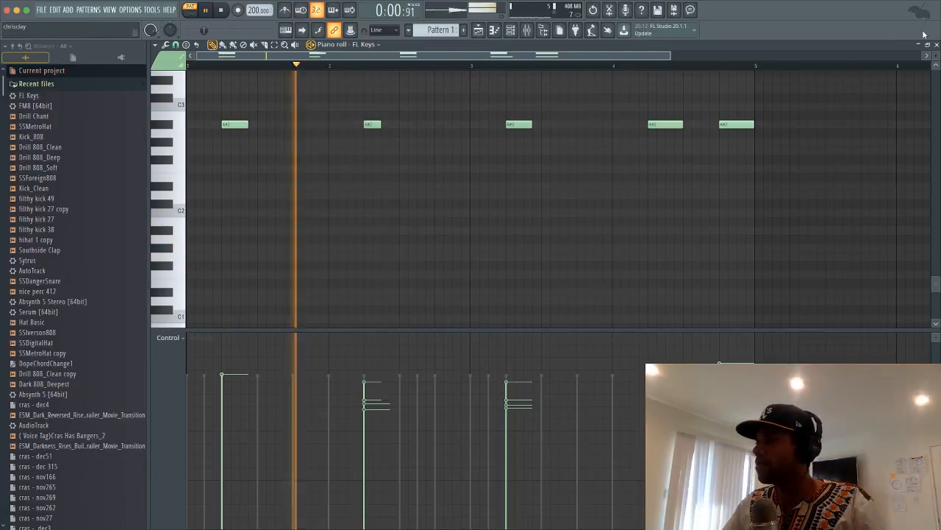
Insert an Absynth 5 Stereo channel from the FL Keys menu and close its plugin window
left_click(936, 43)
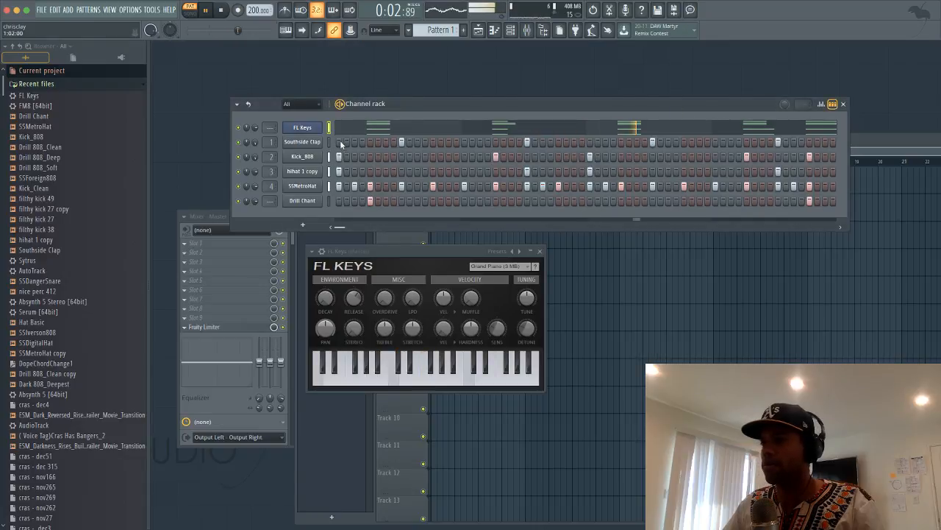
right_click(303, 129)
mouse_move(340, 193)
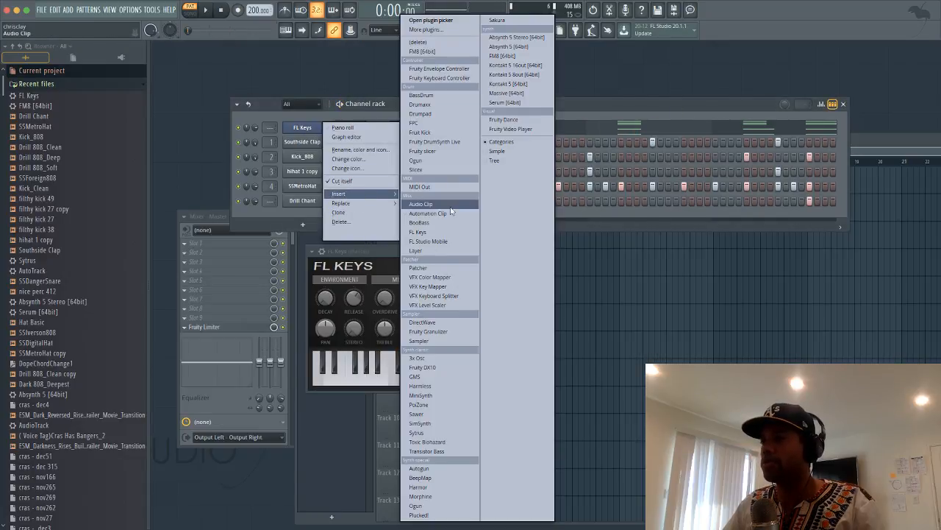
left_click(516, 38)
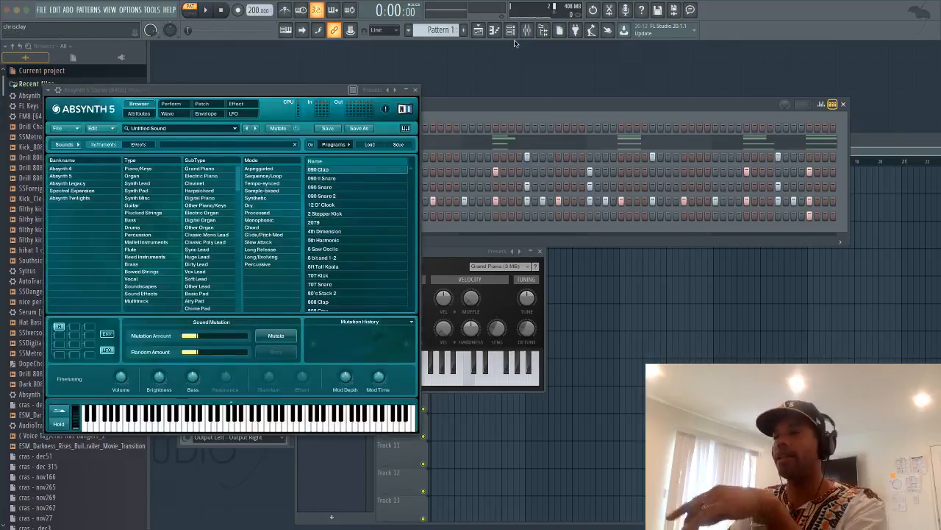
mouse_move(807, 3)
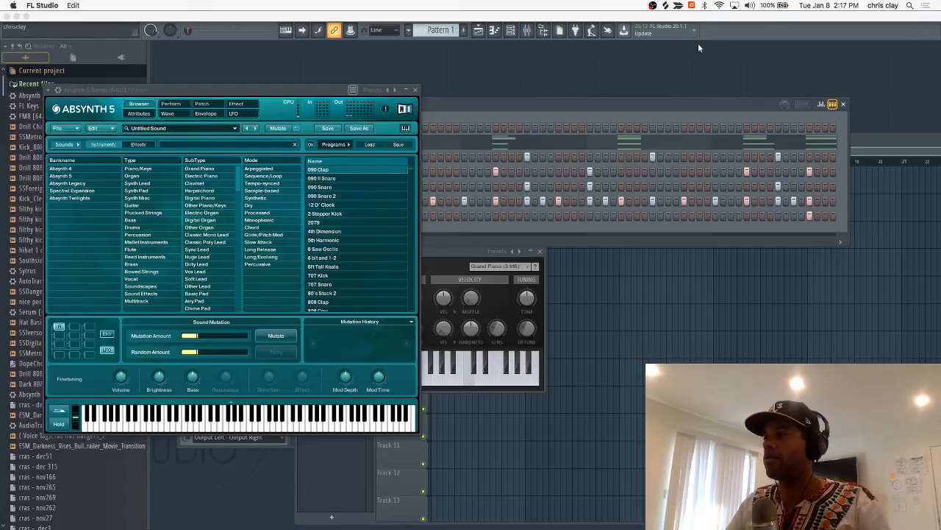
left_click(417, 91)
key("space")
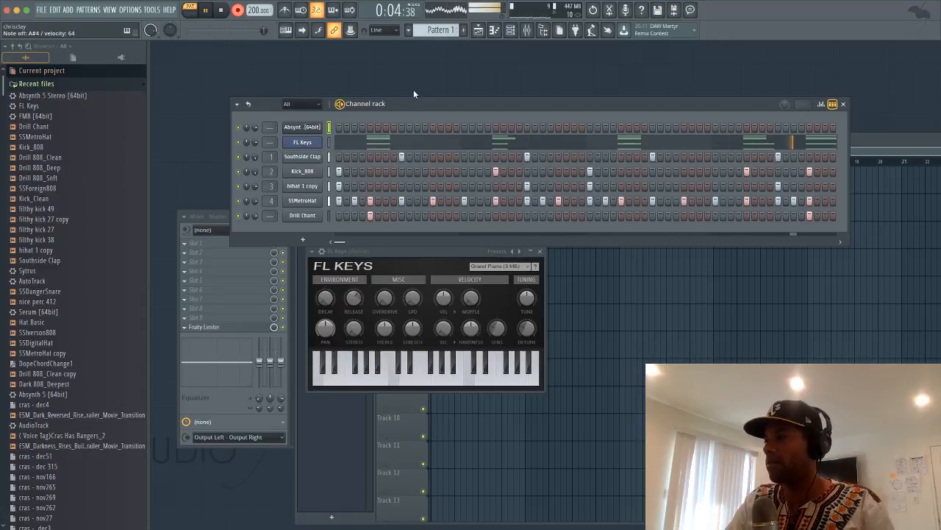
In the Absynth 5 piano roll, shorten the final C#5 note to end at bar 5
key("space")
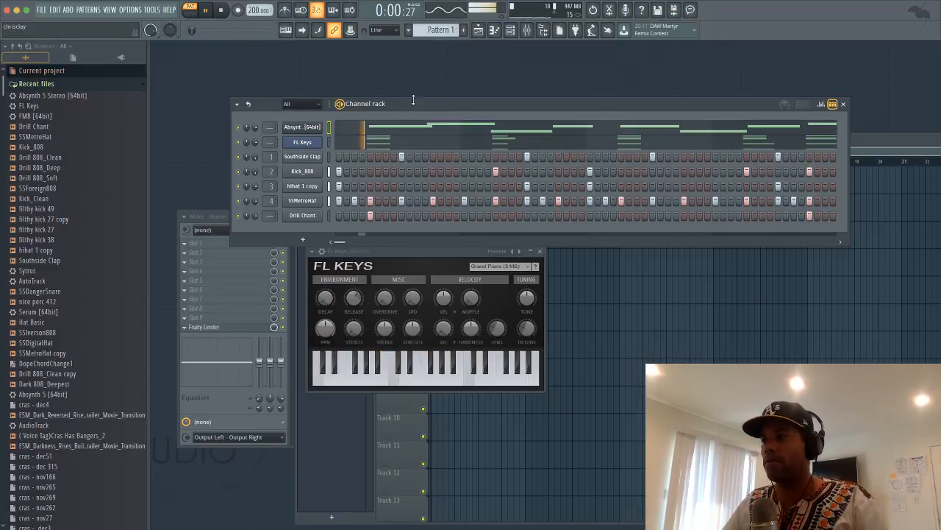
left_click(364, 125)
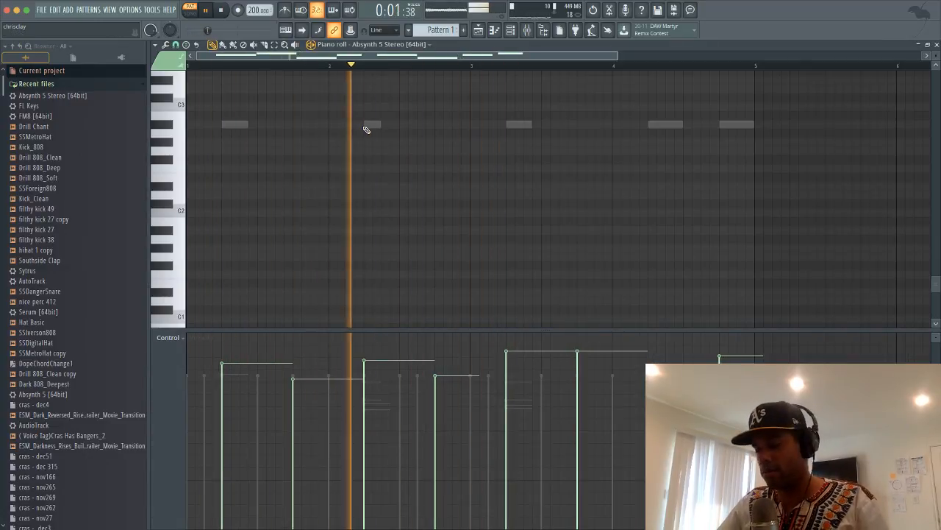
key("space")
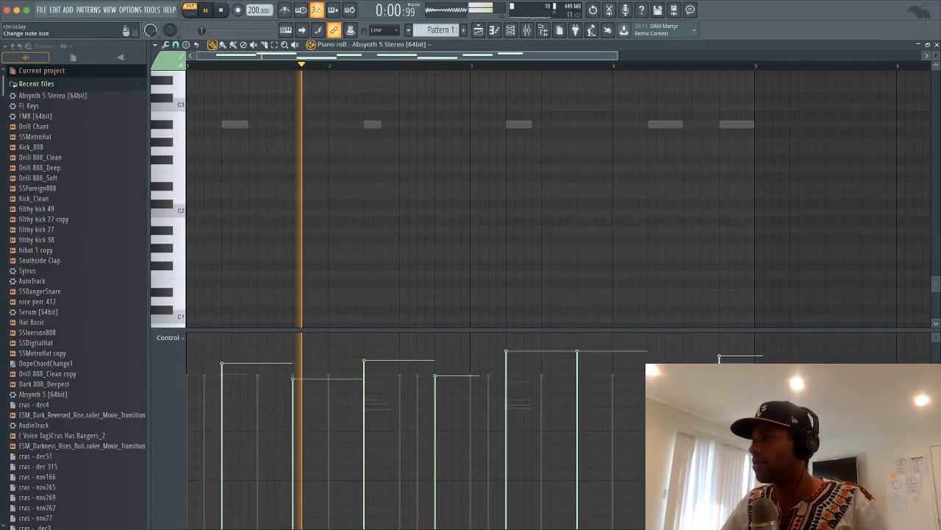
left_click(936, 44)
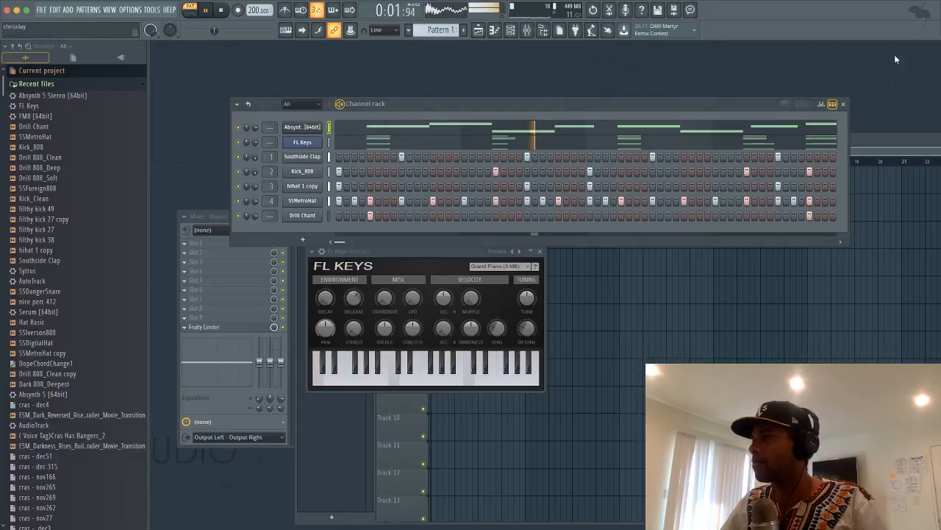
left_click(473, 132)
key("Escape")
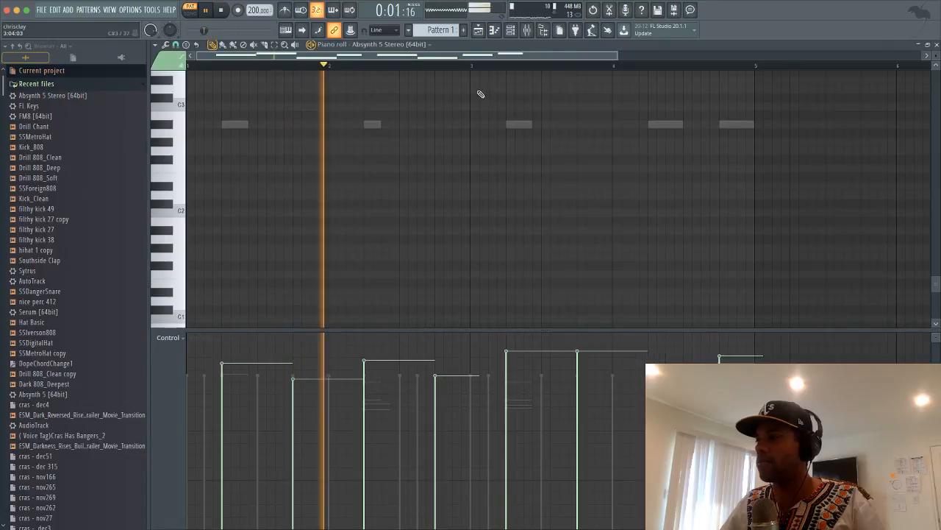
left_click(474, 130)
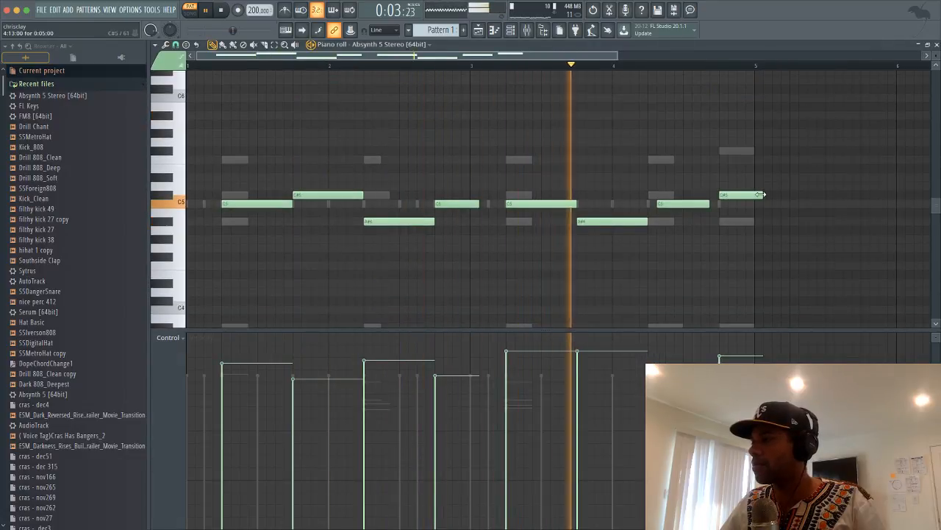
left_click_drag(762, 195, 755, 194)
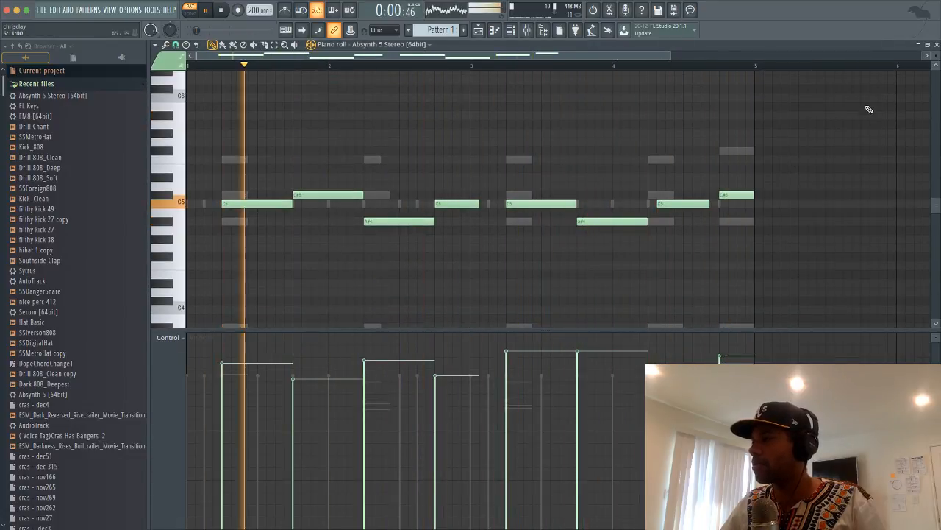
left_click(936, 45)
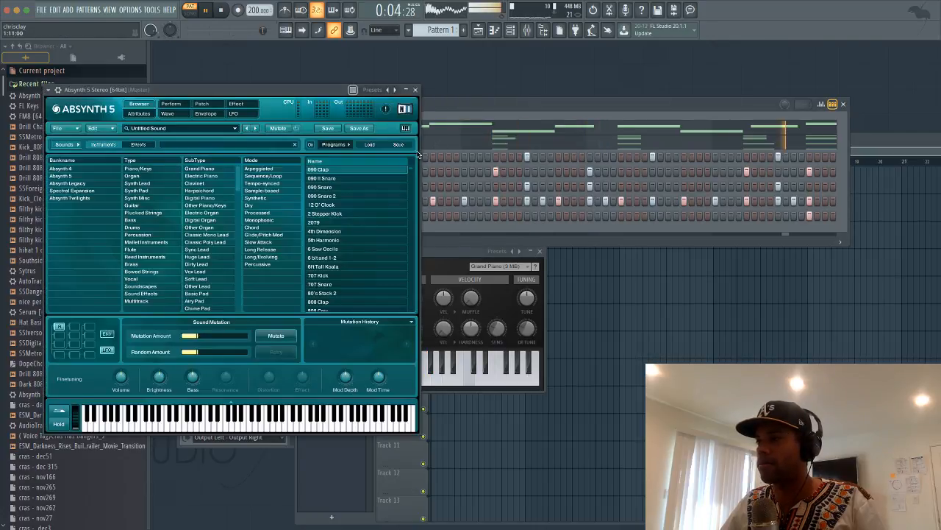
Filter Absynth 5's browser to Guitar, load the Chill Strat preset, and close the window
left_click(144, 205)
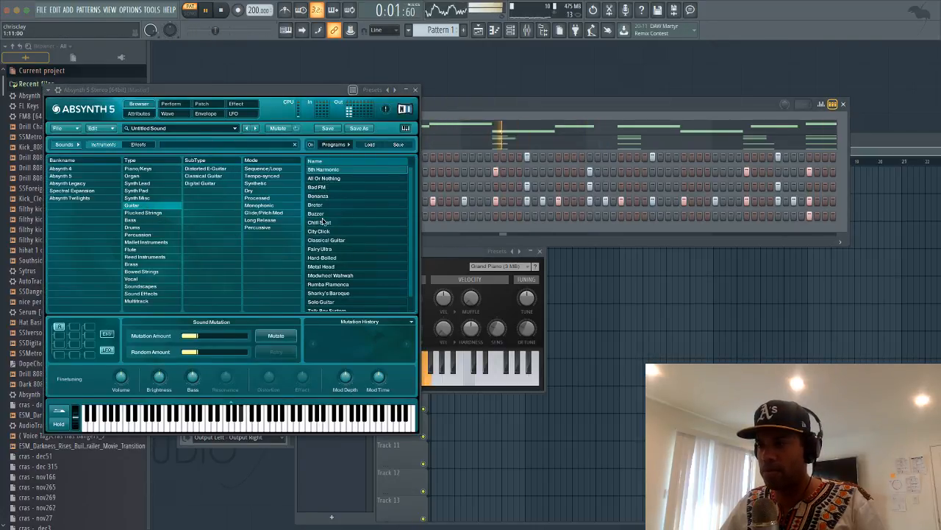
left_click(326, 223)
scroll(326, 219, "down", 1)
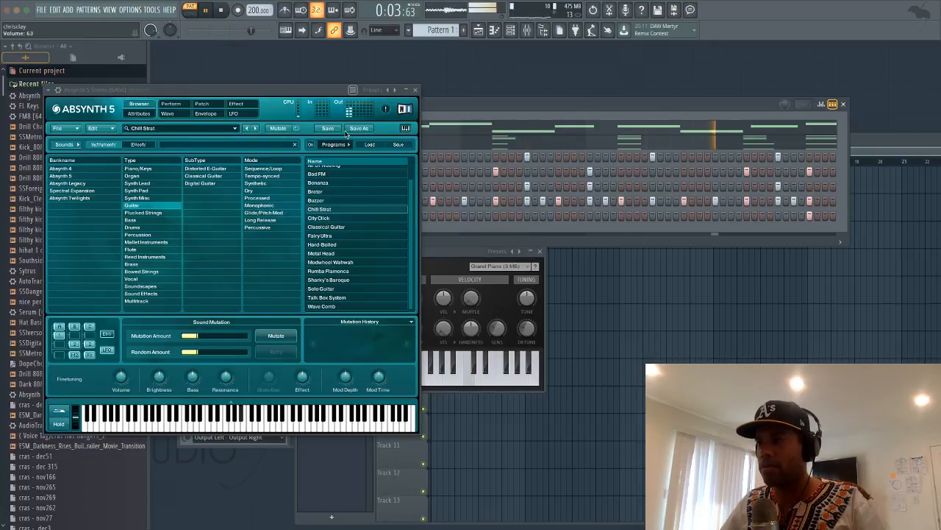
left_click(417, 89)
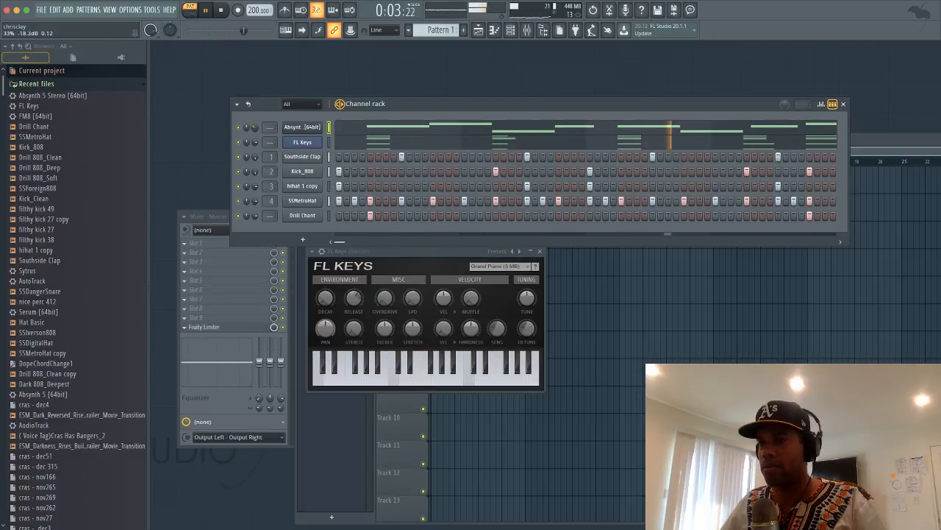
Add Fruity Parametric EQ 2 to master slot 1: 9.2 dB peak at 3410 Hz, shelves near 300/2931 Hz
double_click(269, 128)
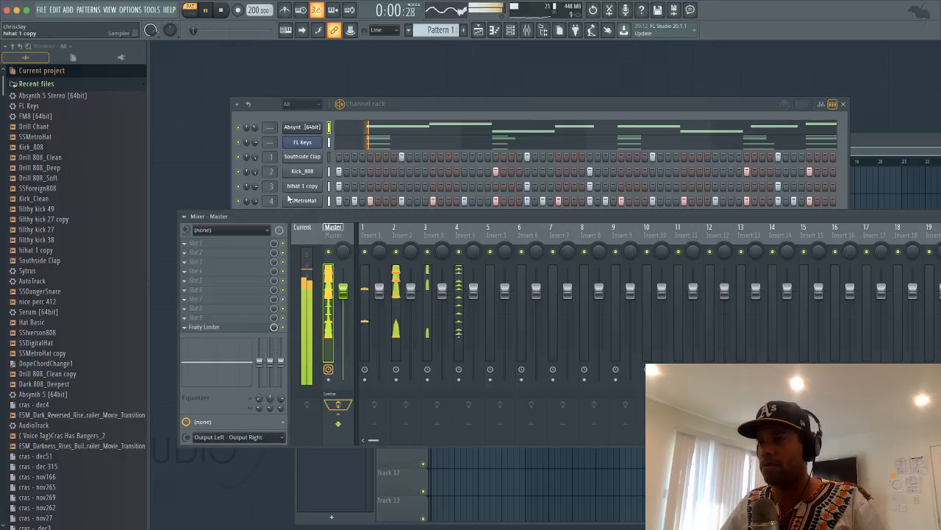
left_click(234, 244)
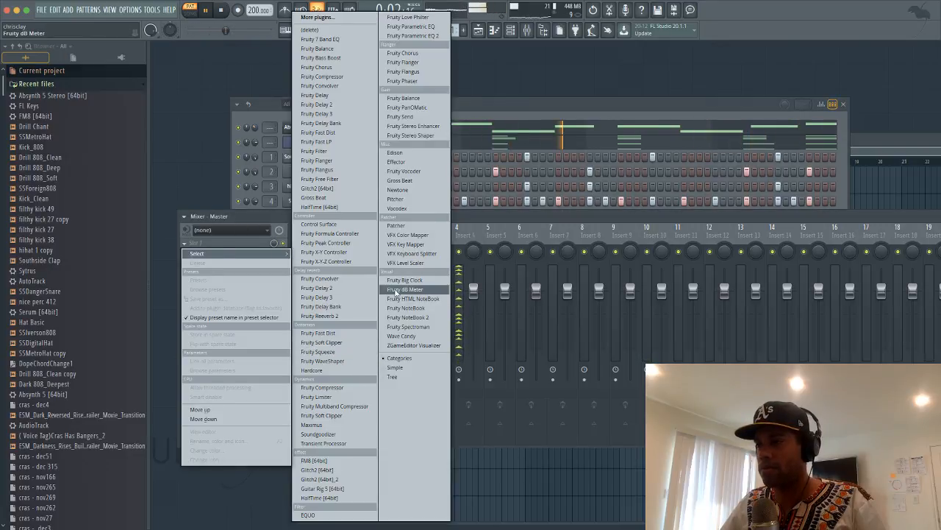
left_click(414, 36)
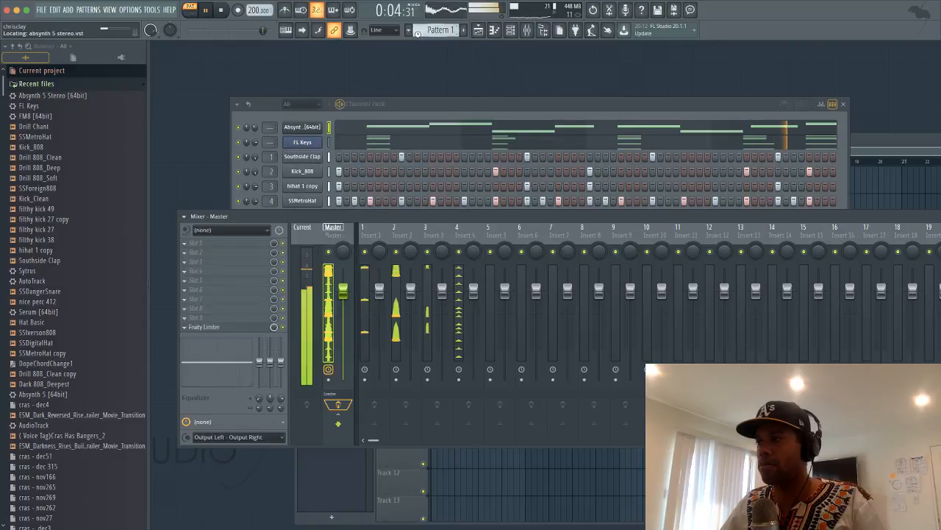
left_click_drag(315, 197, 324, 174)
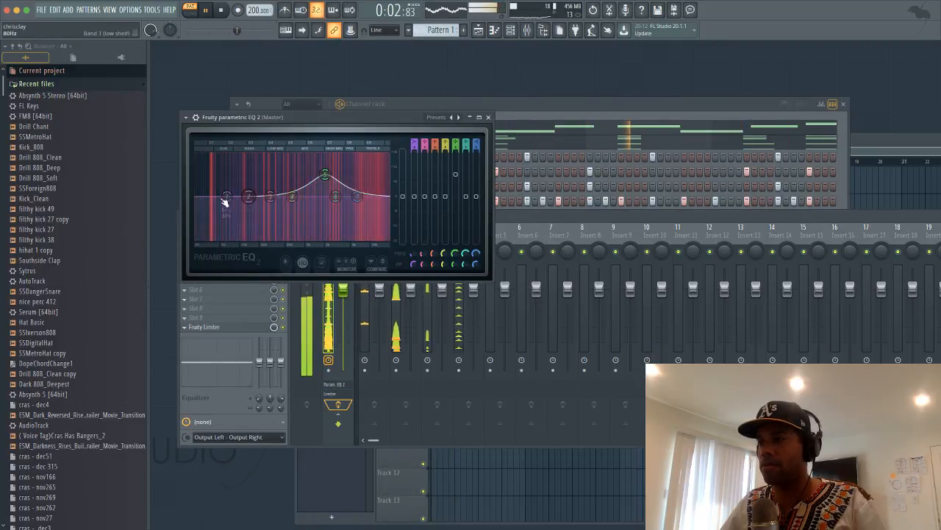
left_click_drag(227, 195, 286, 239)
left_click_drag(358, 197, 335, 236)
left_click(488, 117)
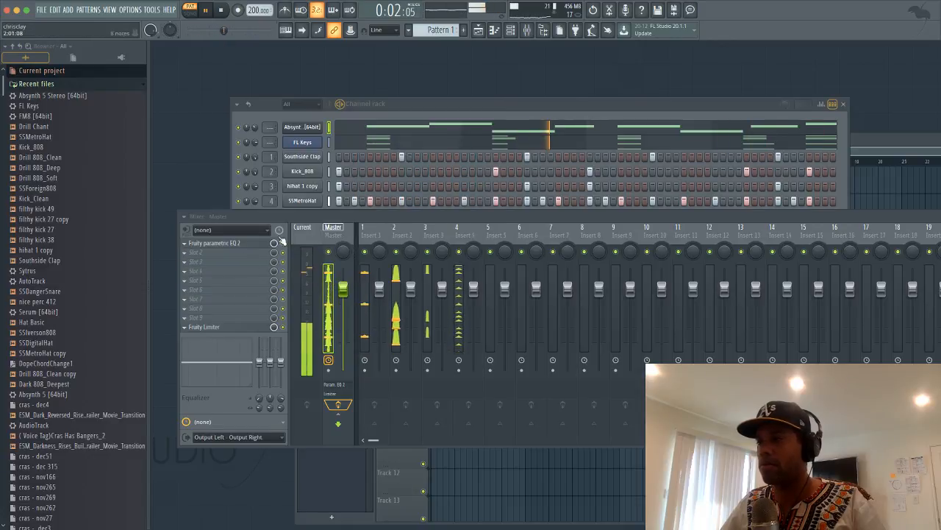
Empty master slot 1 through its Replace menu, leaving only Fruity Limiter
left_click(186, 244)
mouse_move(200, 253)
left_click(335, 226)
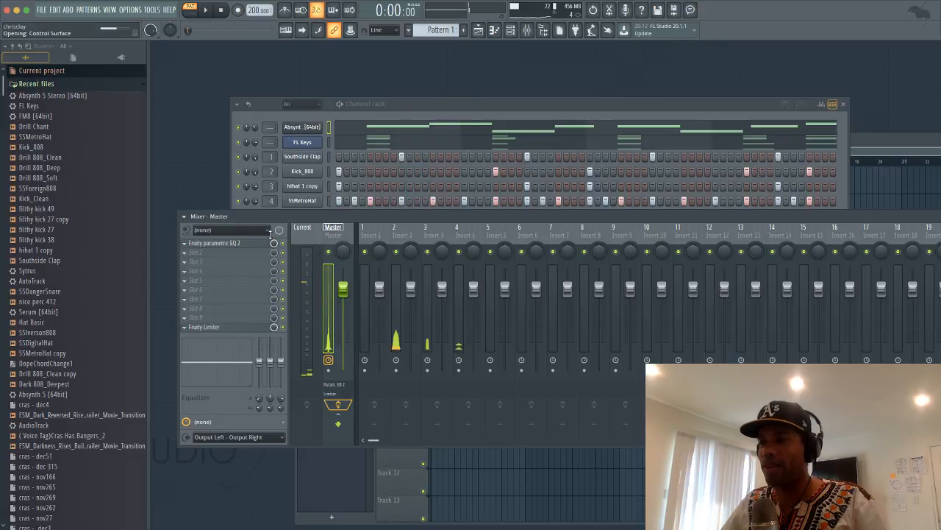
left_click(453, 117)
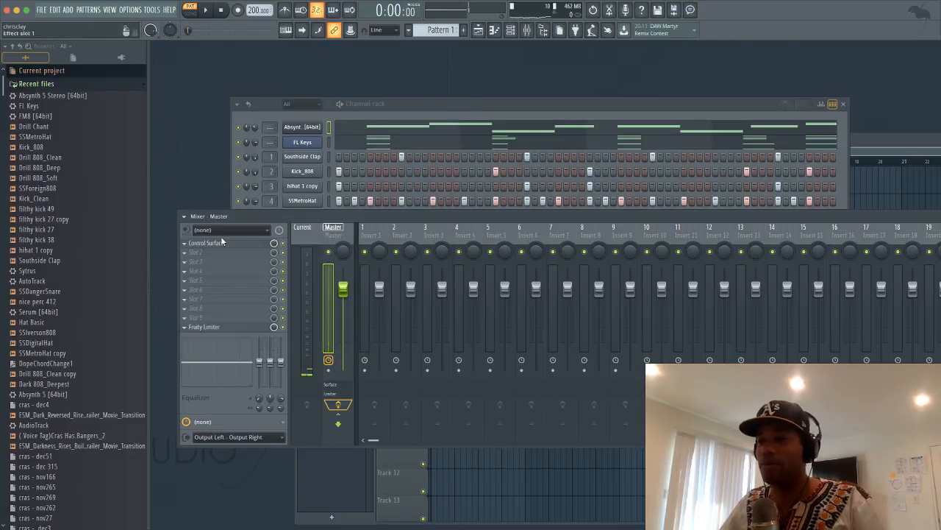
left_click(185, 245)
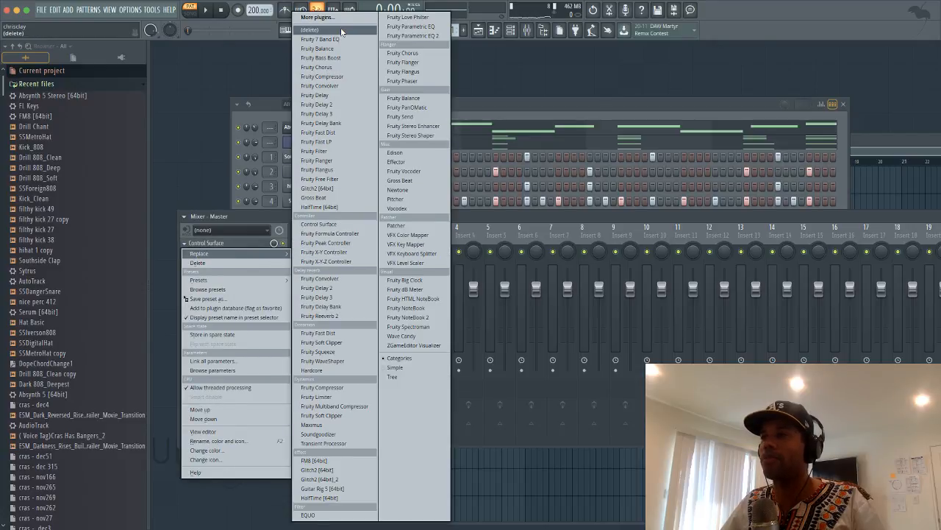
left_click(341, 31)
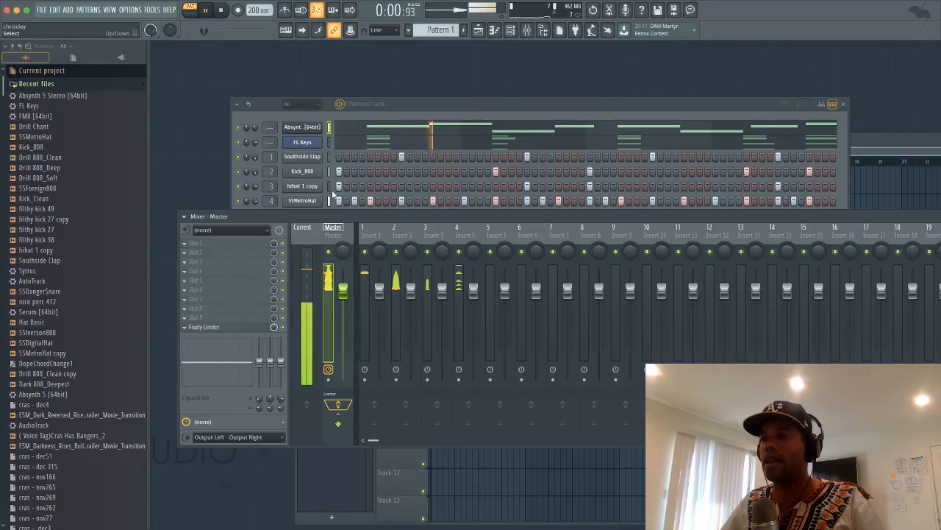
left_click(413, 111)
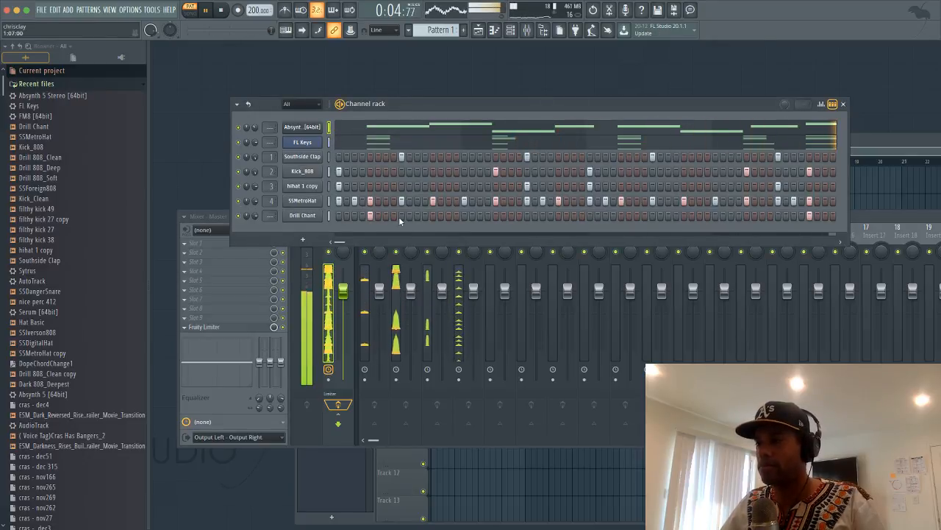
Add four Kick_808 step hits across the pattern, removing one misplaced hit while replaying the loop
key("space")
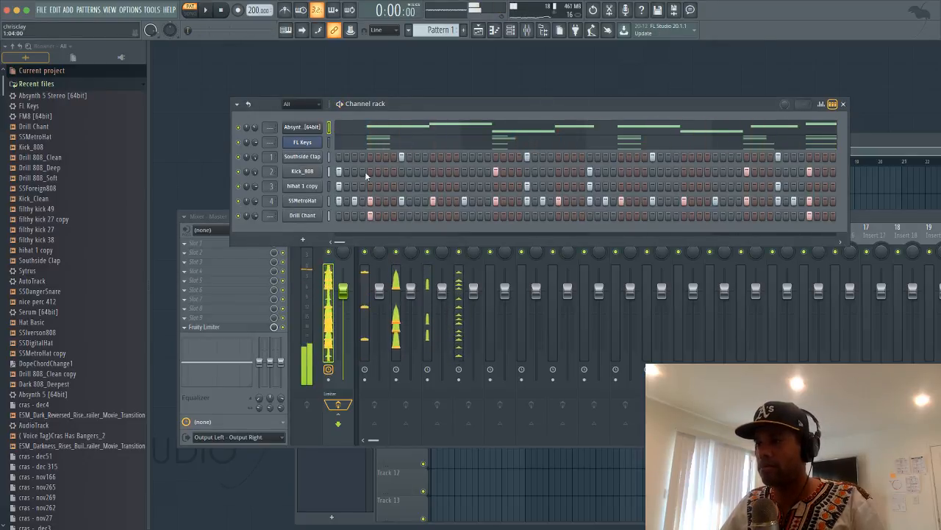
key("space")
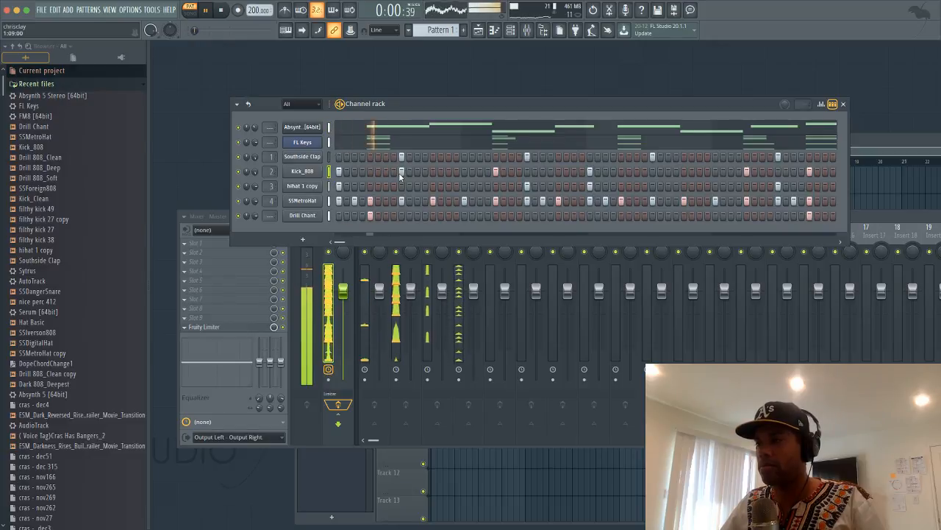
left_click(417, 171)
right_click(417, 172)
key("space")
key("space")
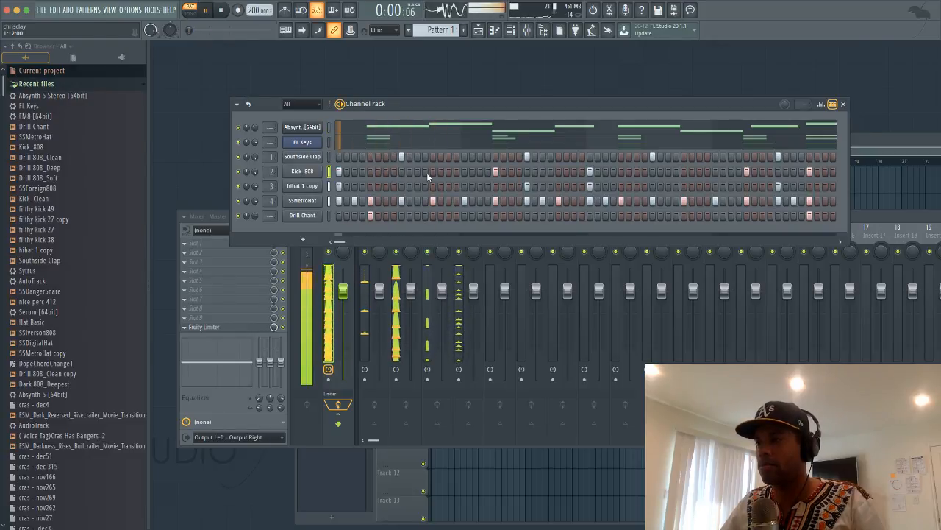
left_click(433, 172)
key("space")
left_click(480, 172)
key("space")
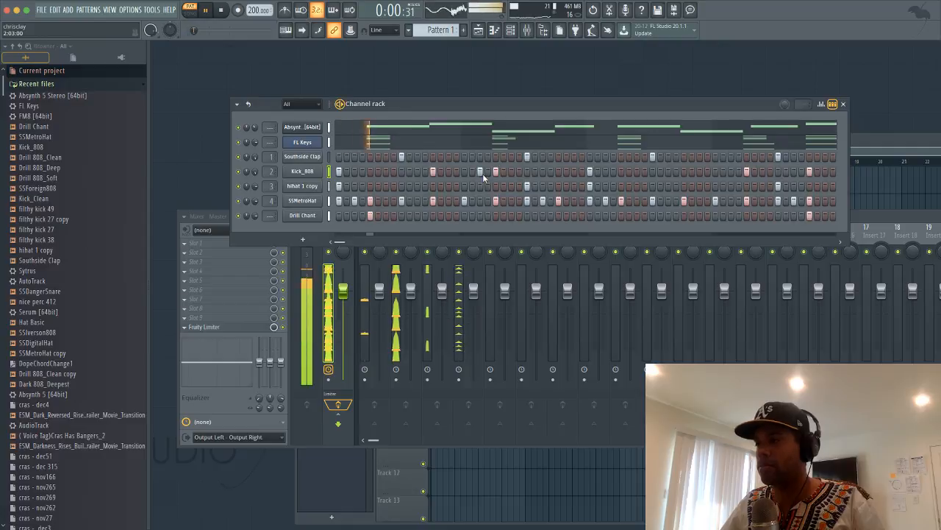
key("space")
key("space")
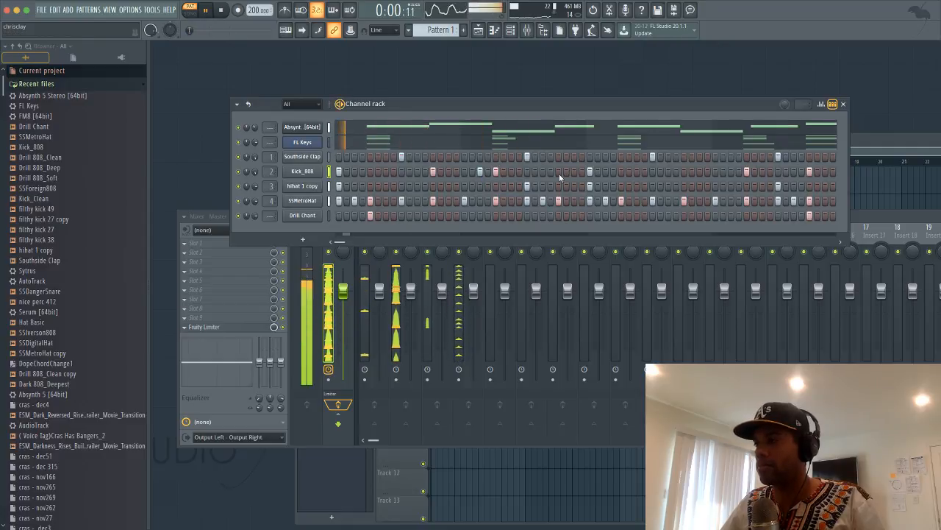
left_click(558, 172)
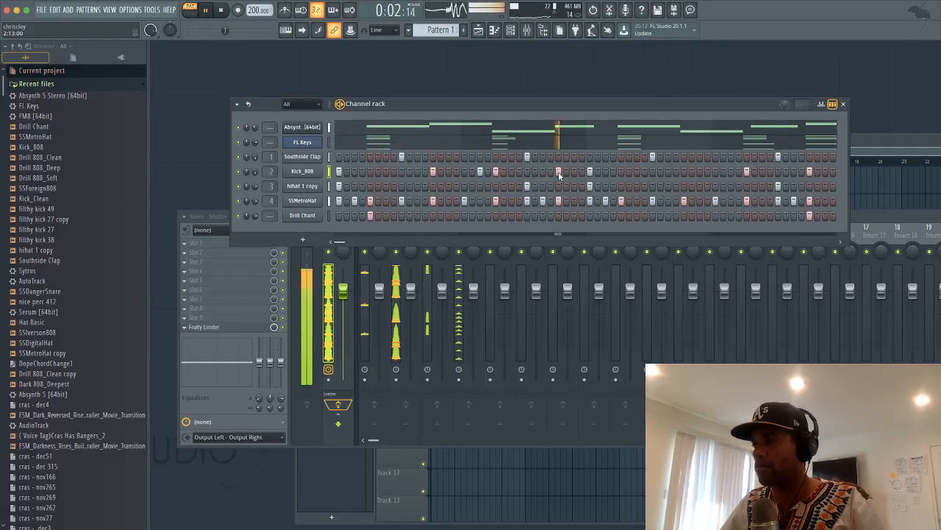
left_click(792, 171)
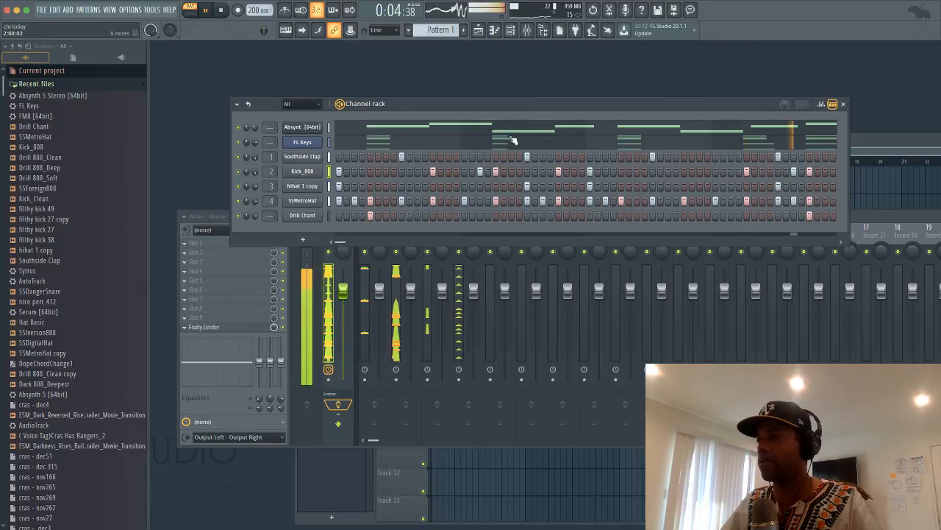
Play the beat once more from the start, stop it, and switch over to OBS
key("space")
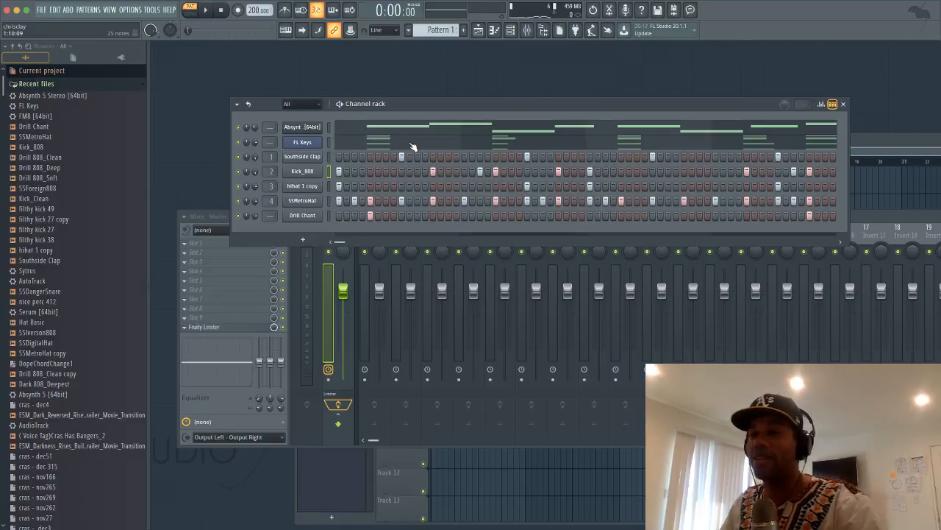
key("space")
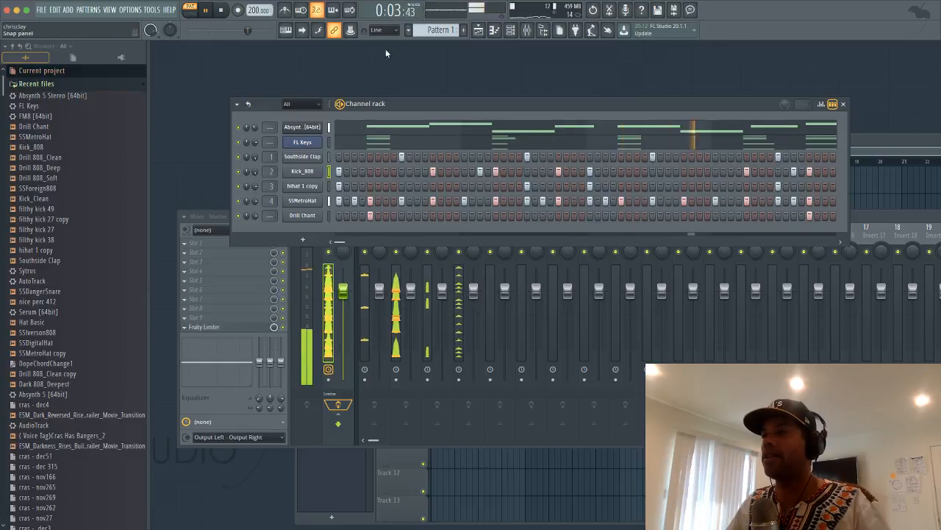
key("space")
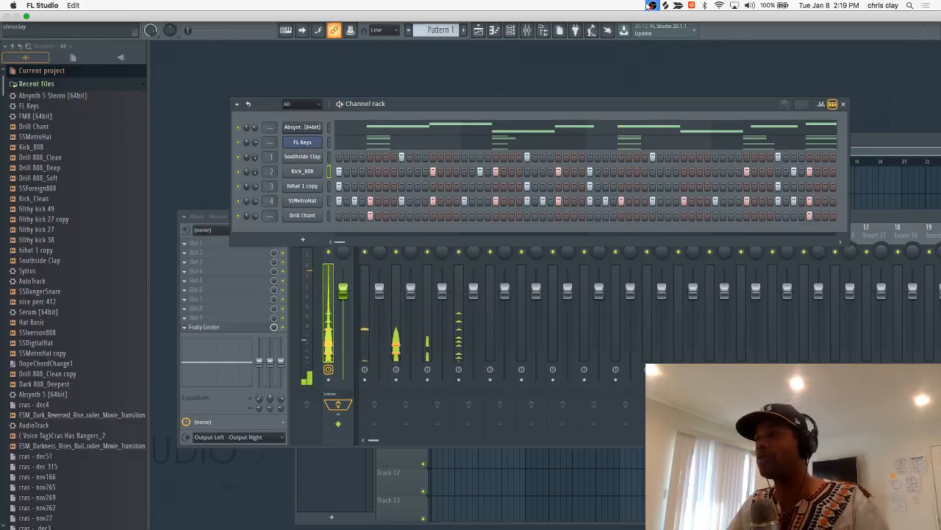
left_click(652, 6)
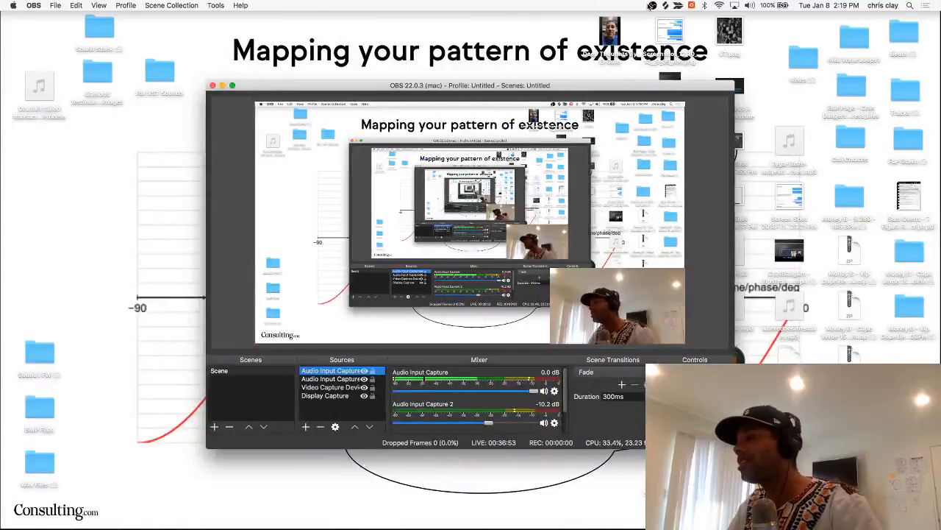